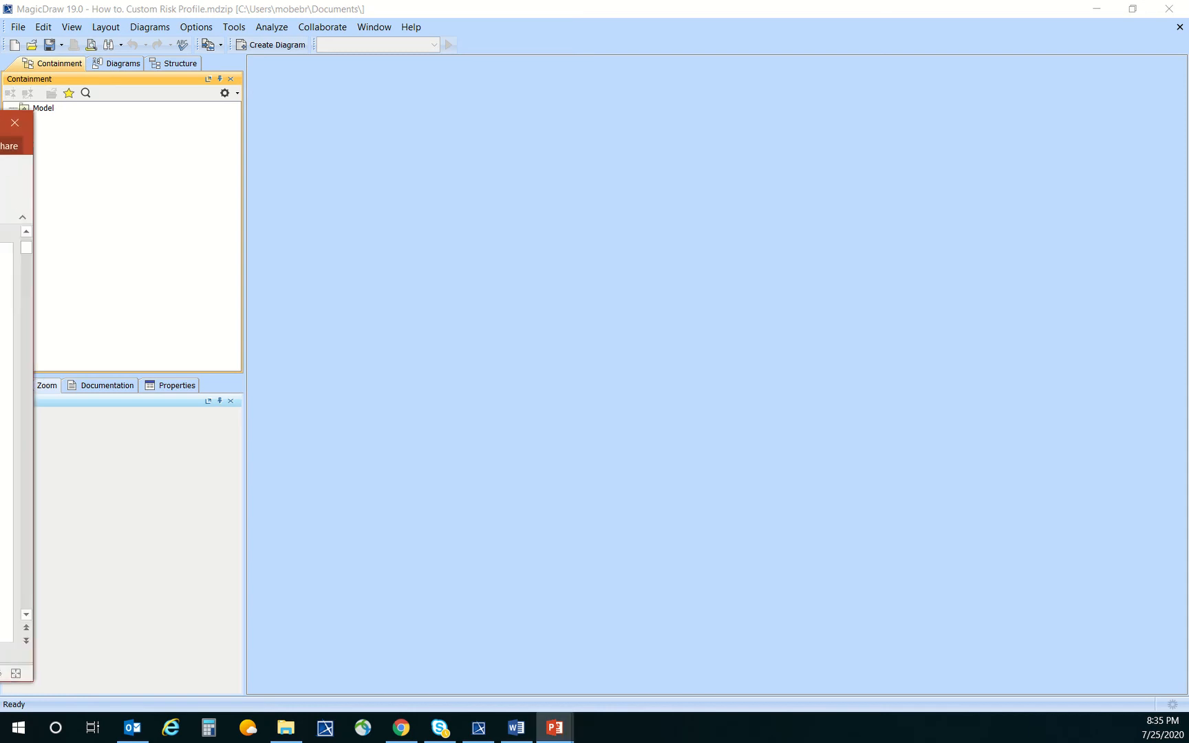
- Review the PowerPoint slide stating the goal and purpose of the custom Risk Profile, then return to MagicDraw
drag(0, 172, 527, 7)
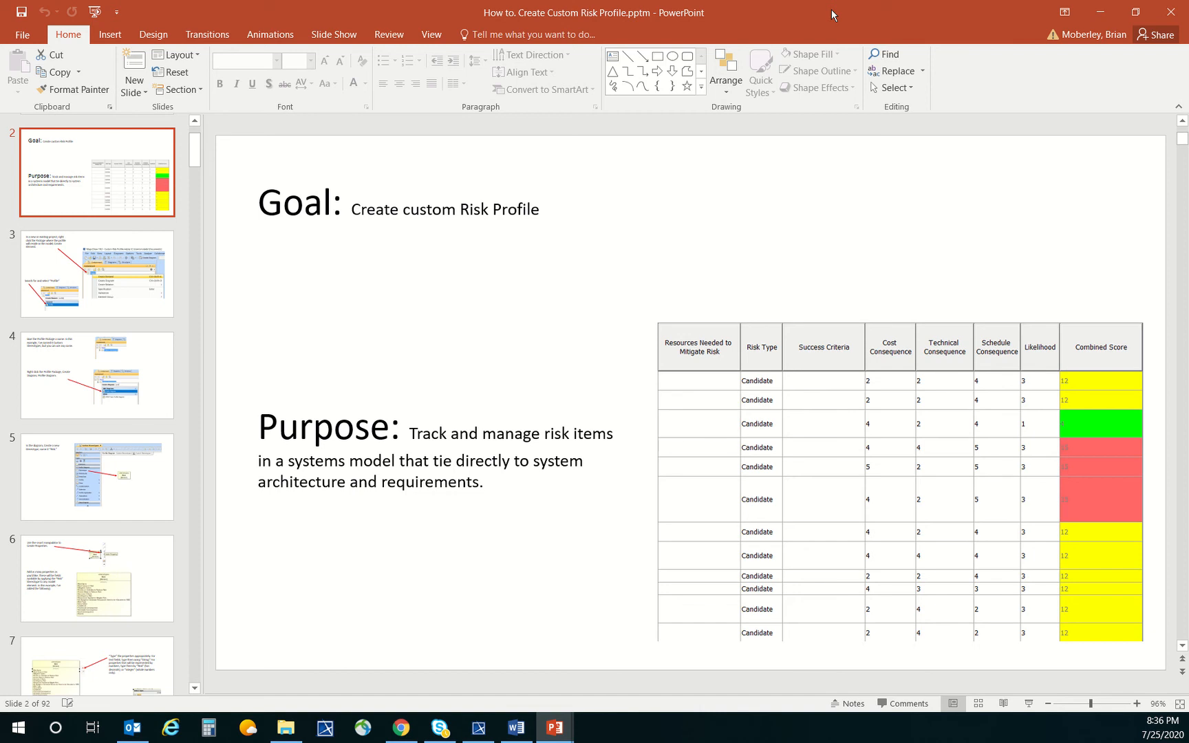
drag(833, 15, 0, 76)
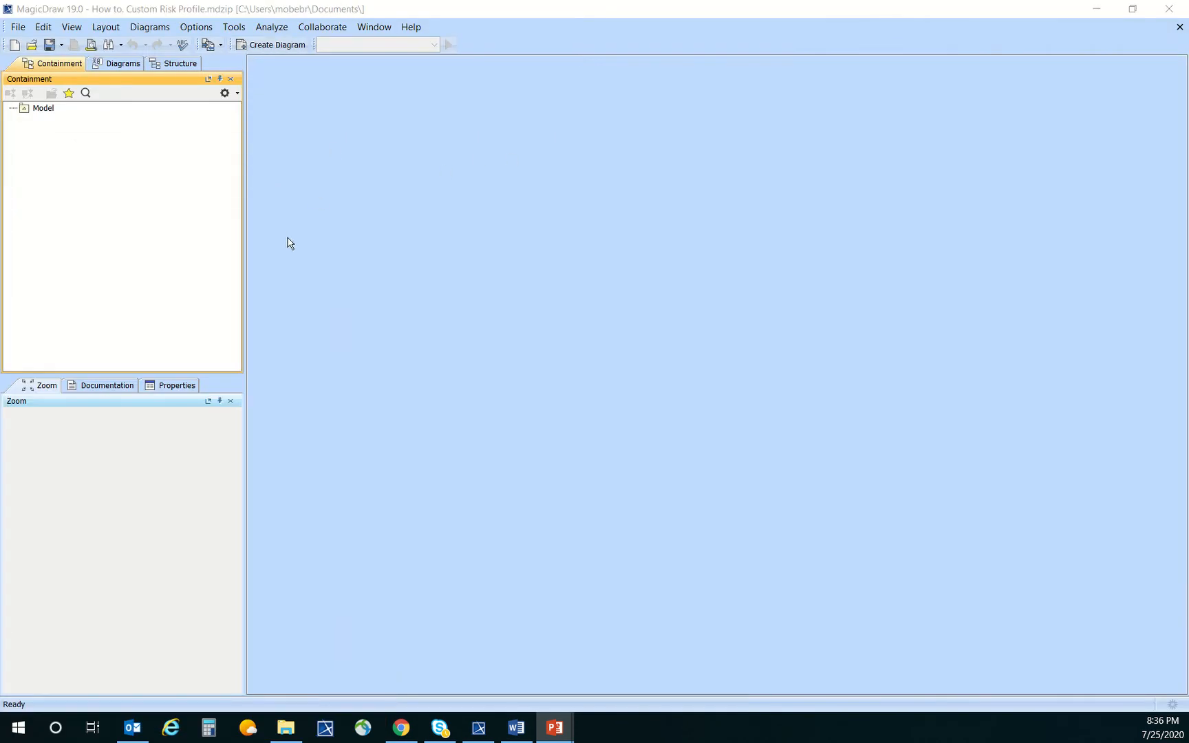
click(244, 205)
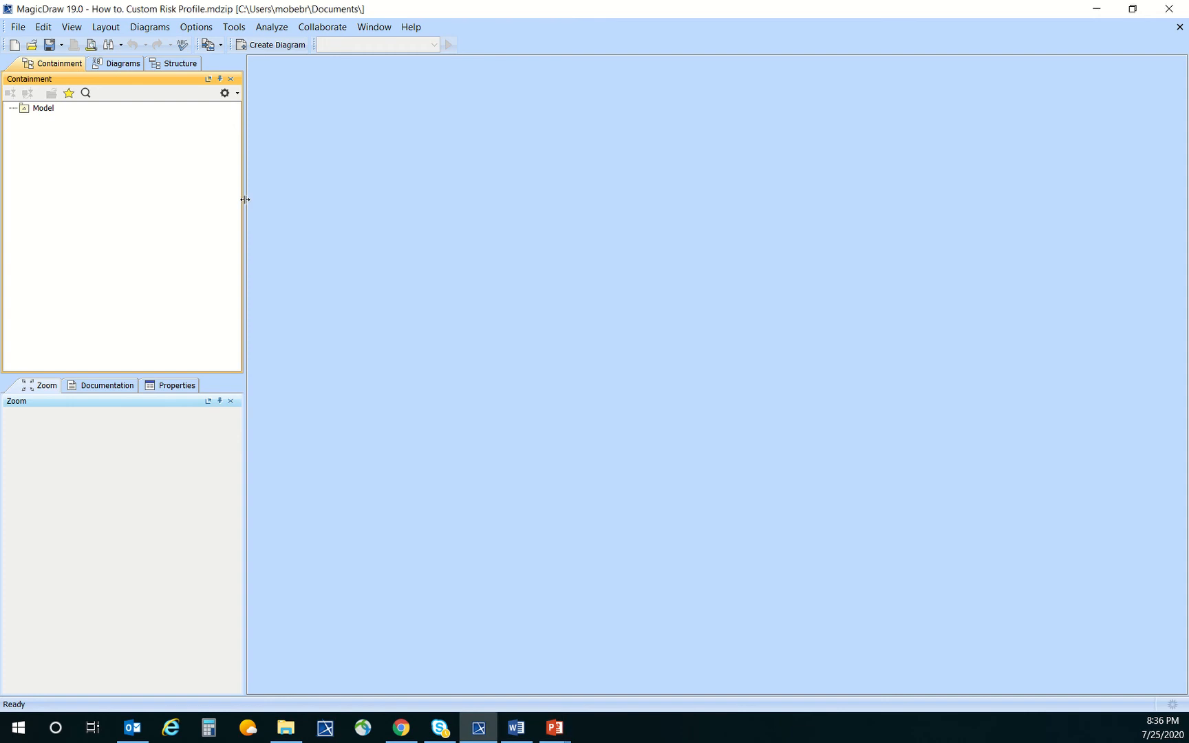
- Narrow the containment tree pane slightly and rename the root Model as Risk Model
drag(244, 201, 204, 195)
click(49, 110)
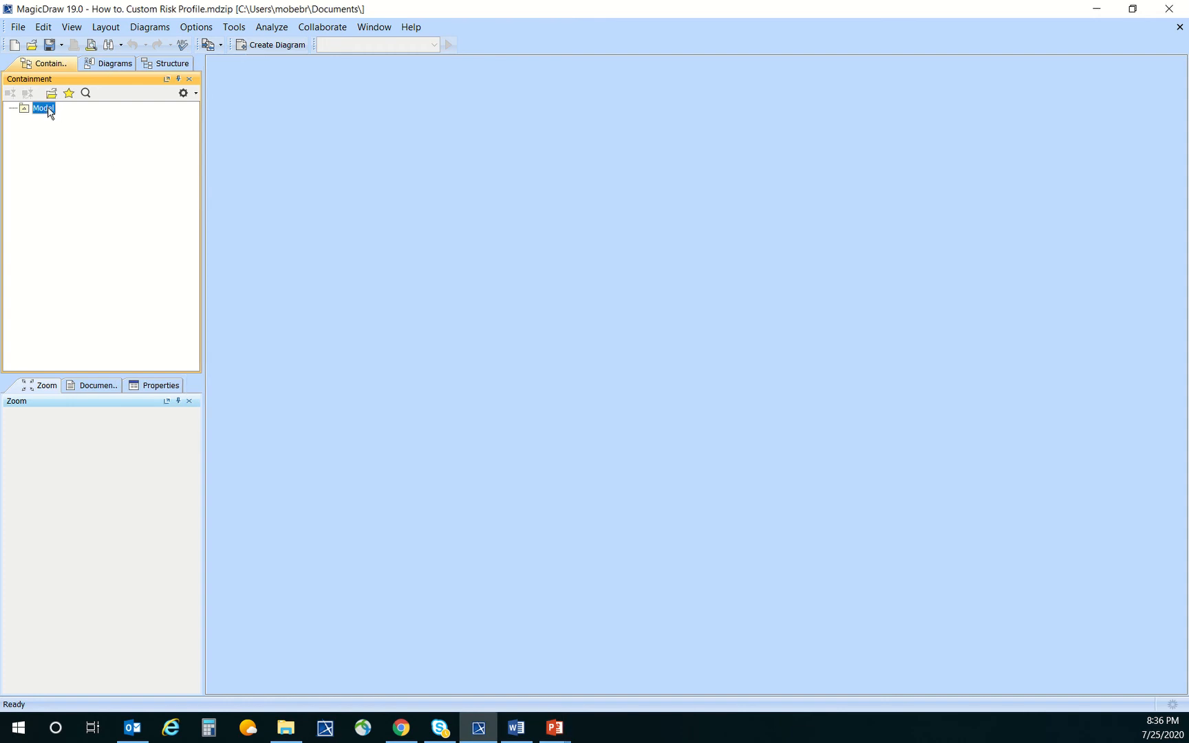
right_click(50, 112)
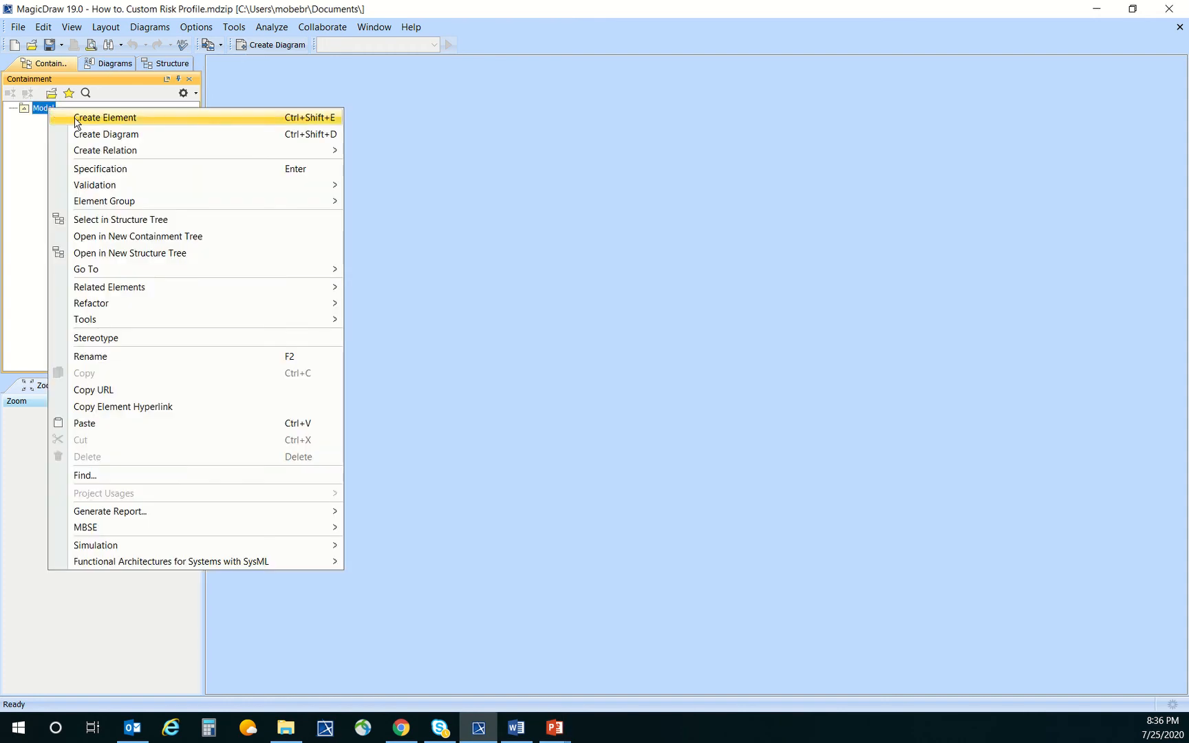
click(94, 357)
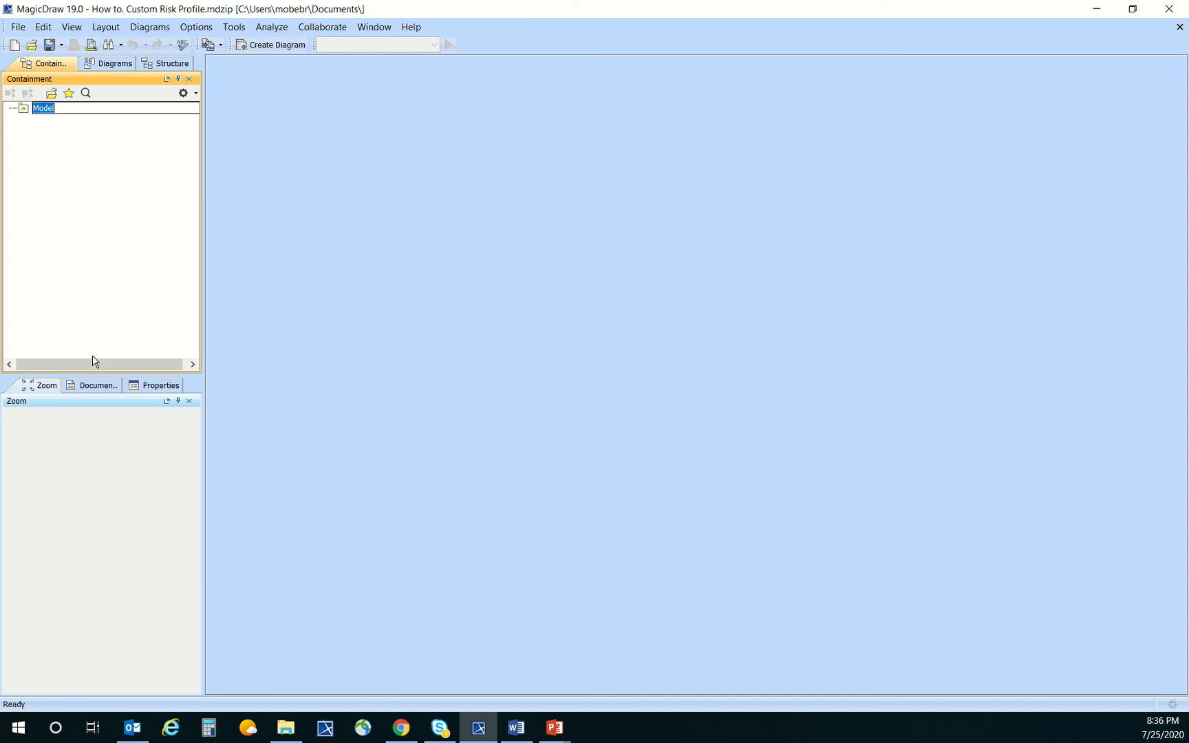
text(Risk Model)
key(Return)
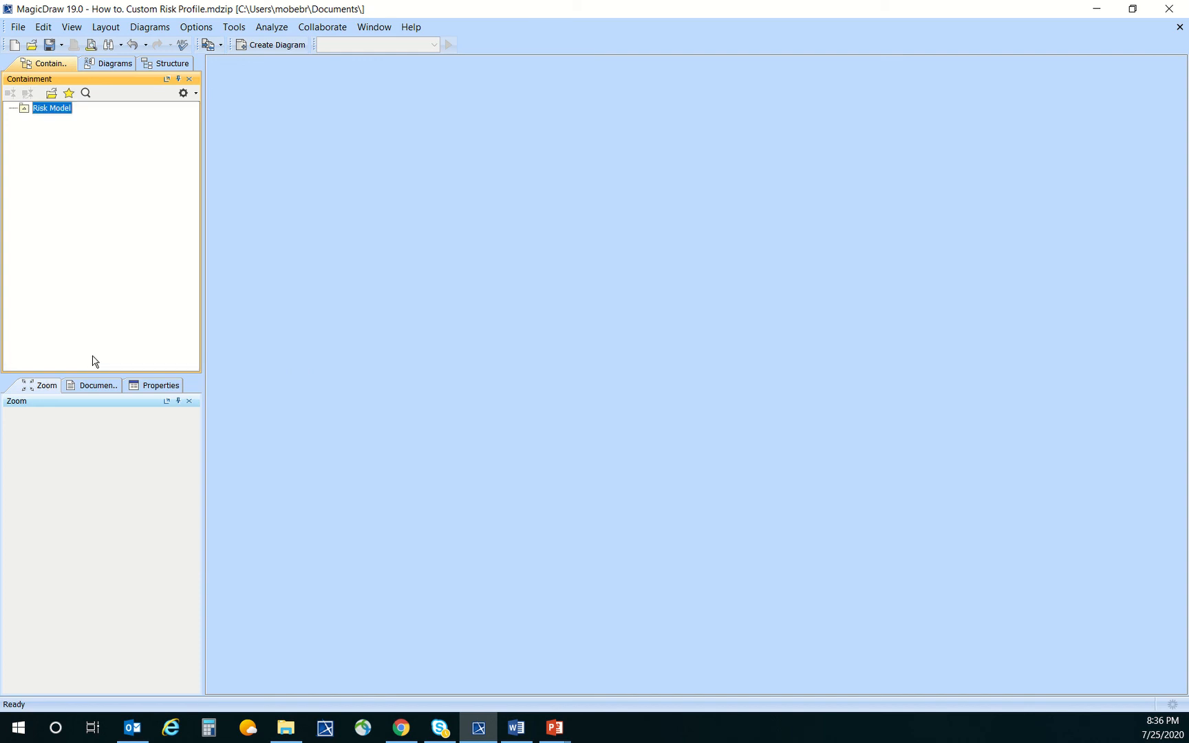
- Create a Profile element named Stereotypes inside Risk Model
right_click(24, 112)
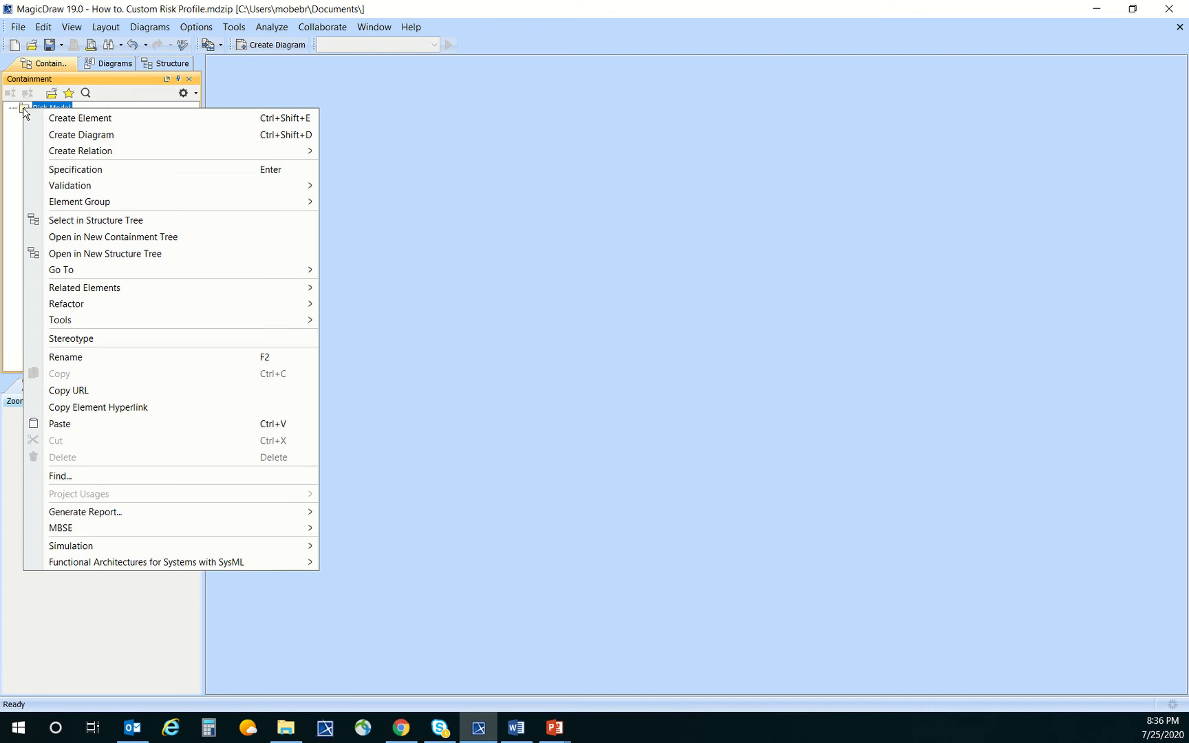
click(126, 118)
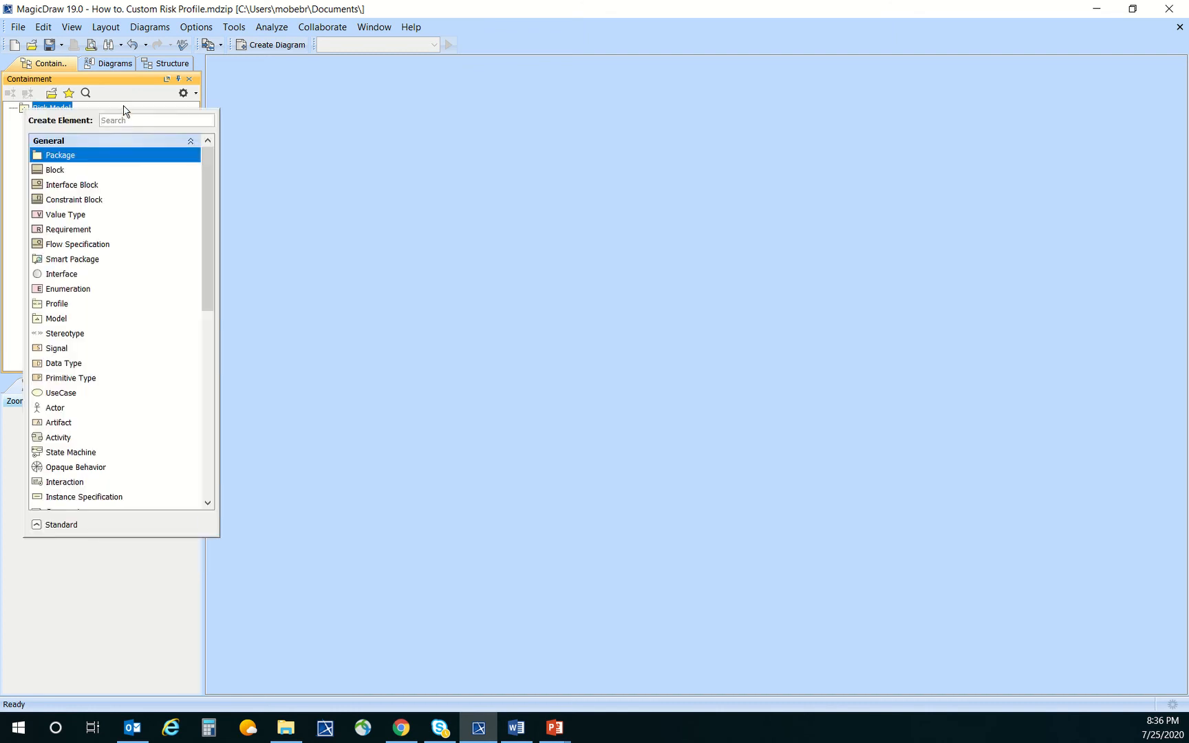
text(prof)
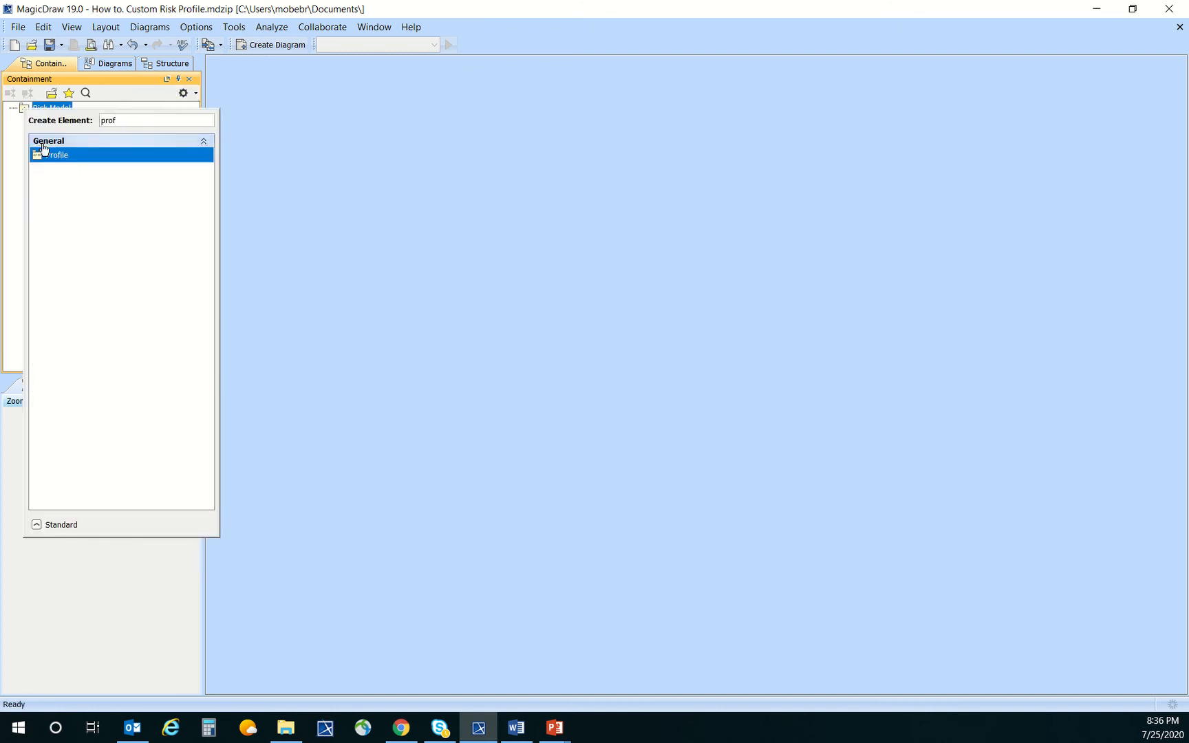
click(92, 152)
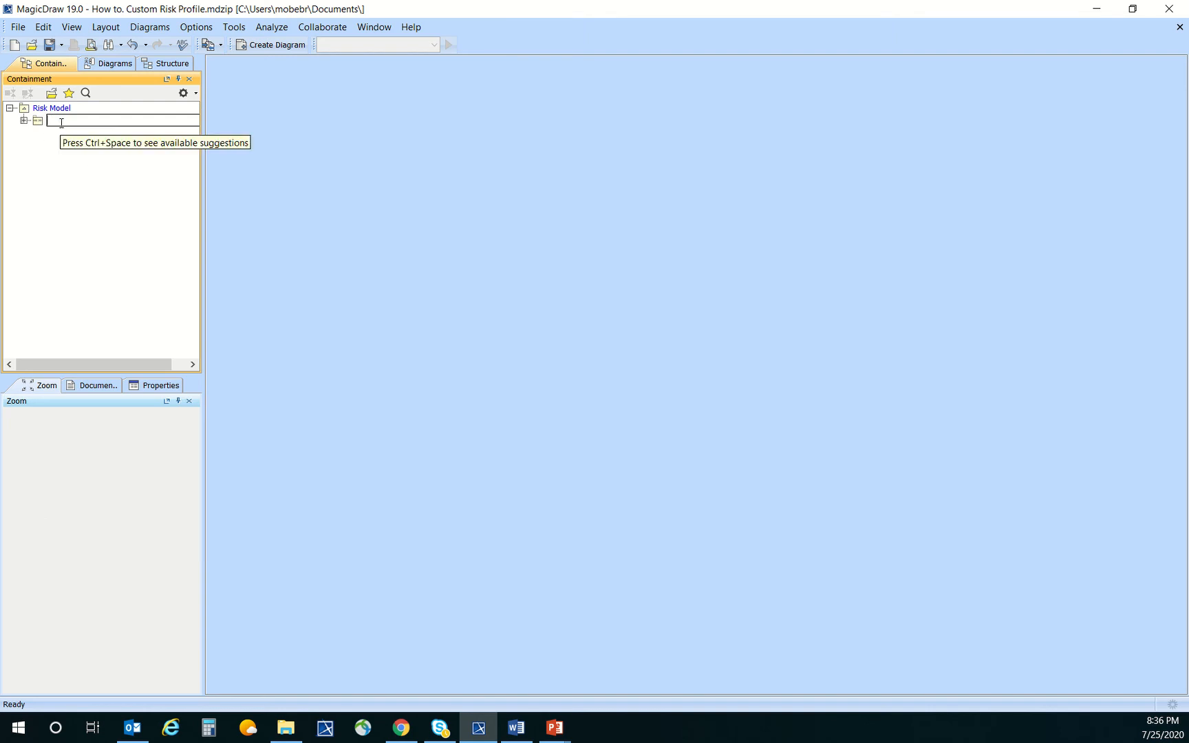
text(Stereotypes)
key(Return)
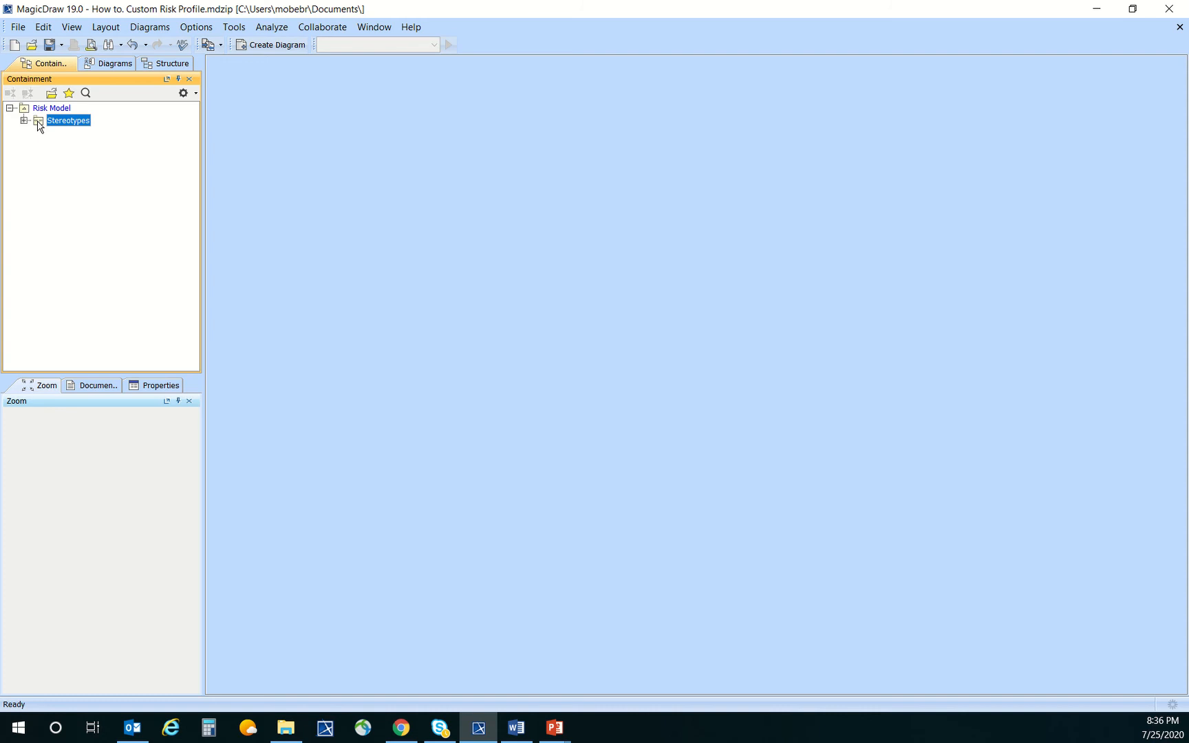
- Create a Profile Diagram under the Stereotypes profile, keeping its default name
right_click(39, 124)
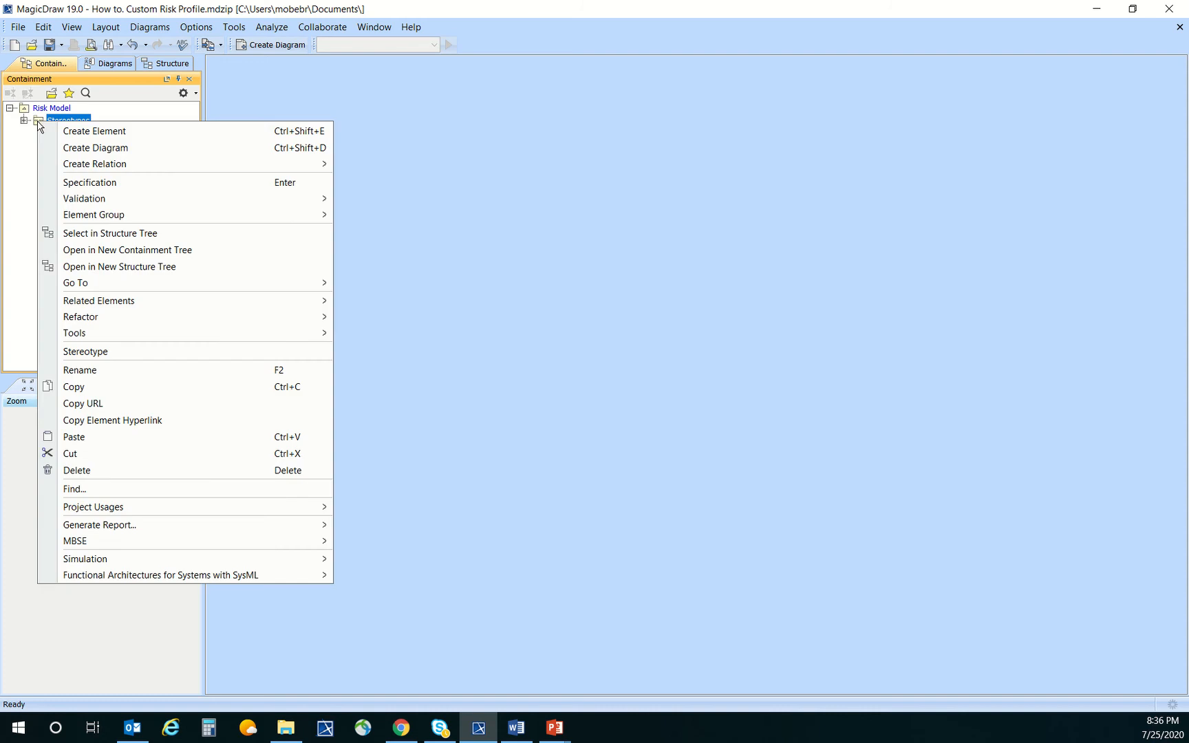
click(159, 153)
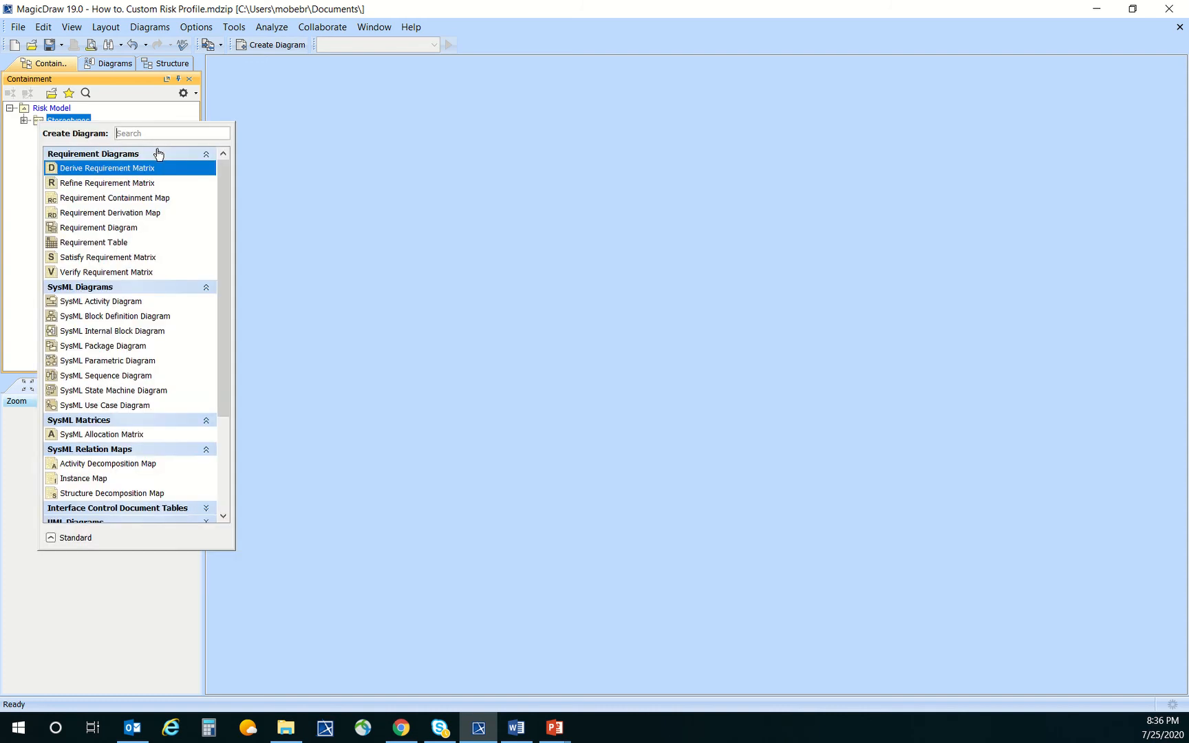
text(pro)
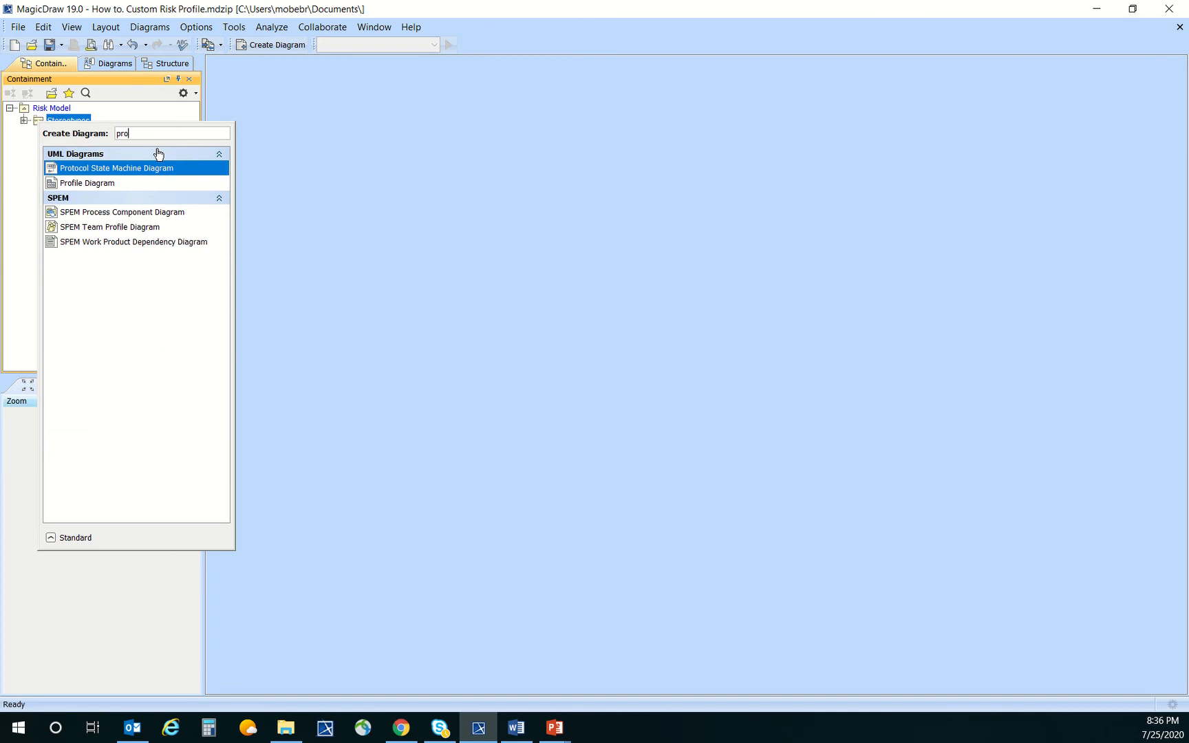
click(147, 185)
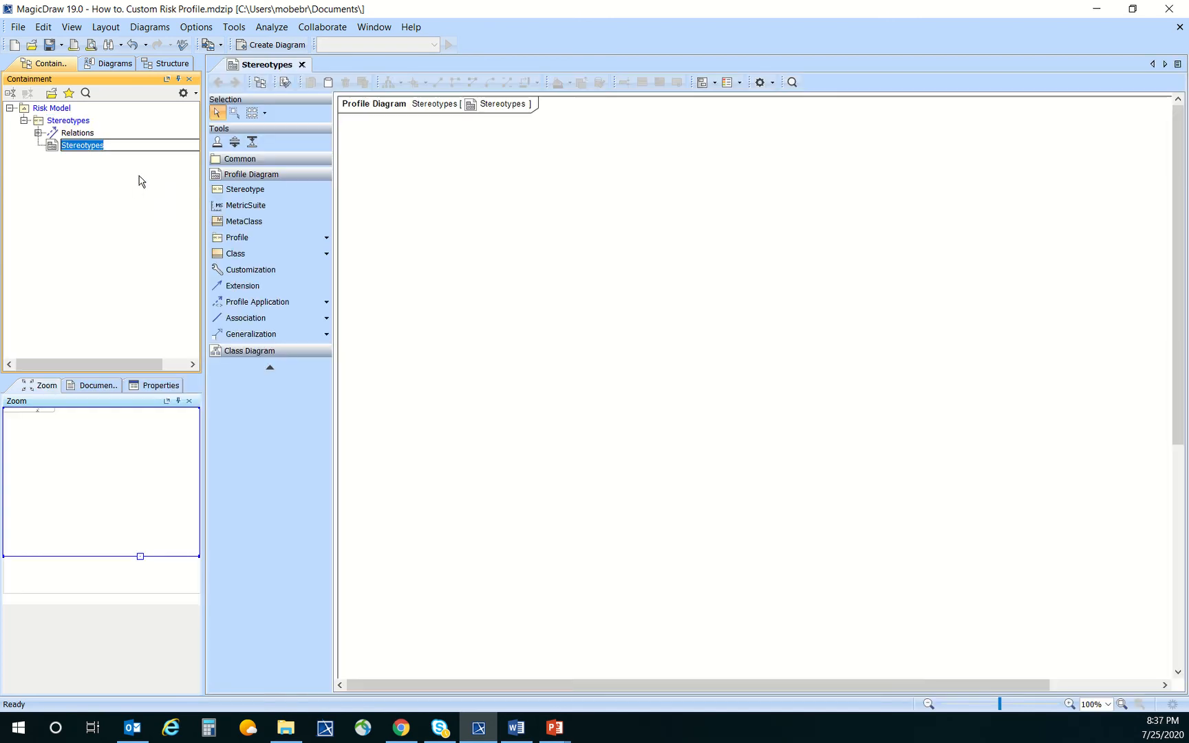
click(464, 193)
- Place a stereotype in the upper-left area of the profile diagram and name it Risk
click(281, 192)
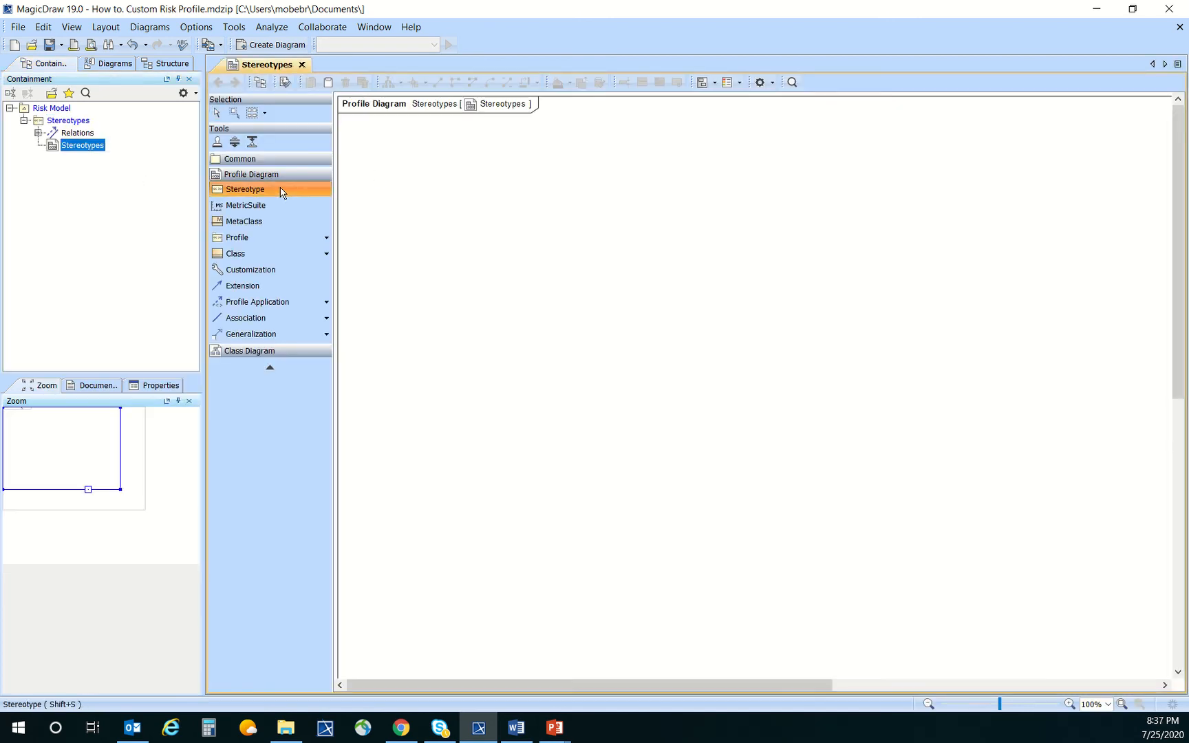
click(419, 173)
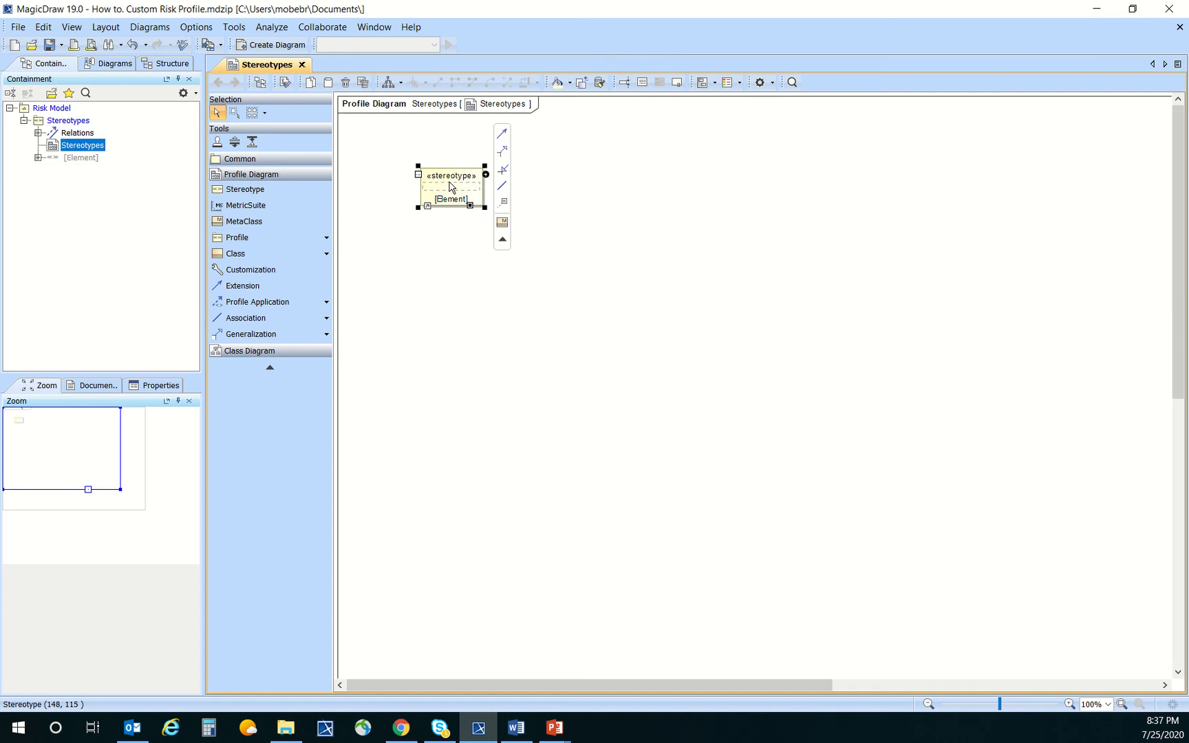
text(R)
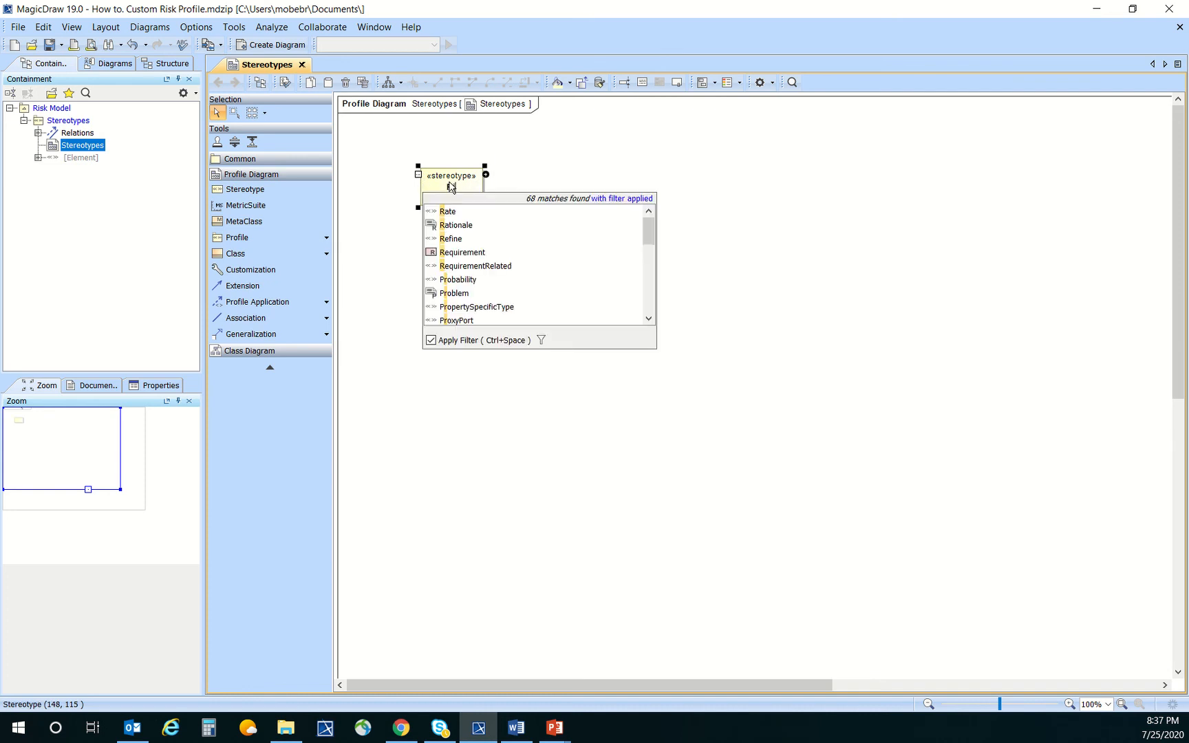
text(isk)
key(Return)
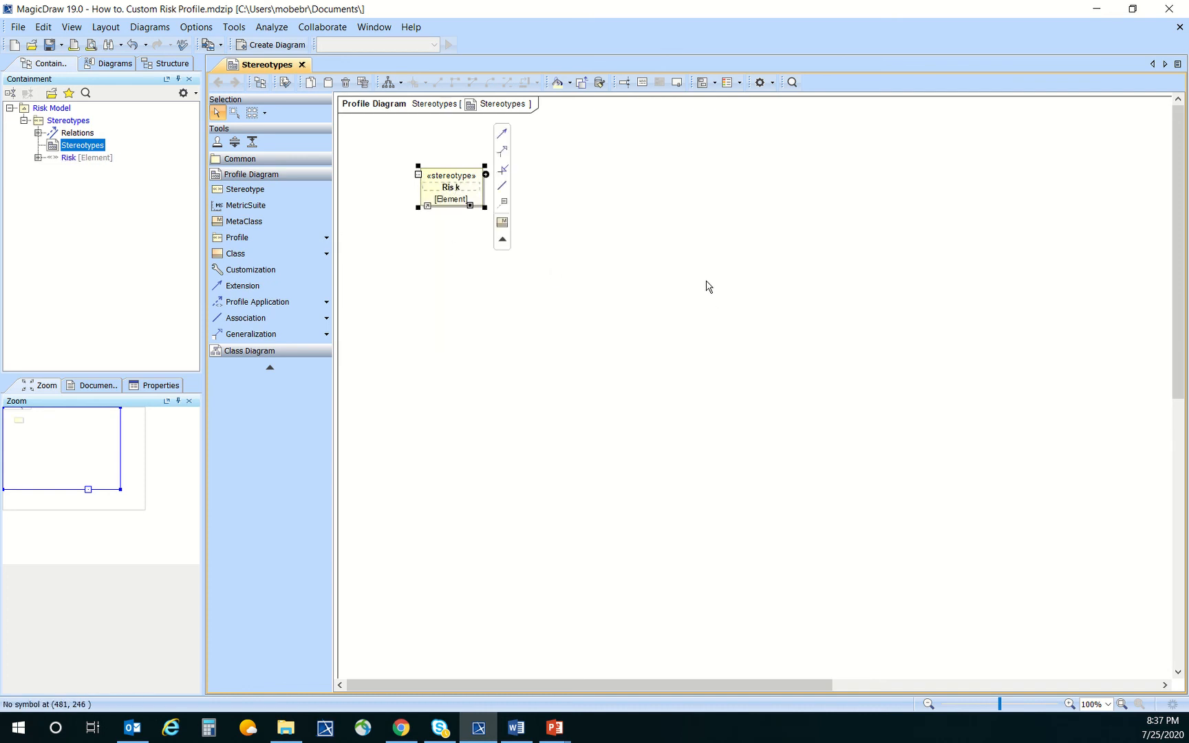
click(709, 285)
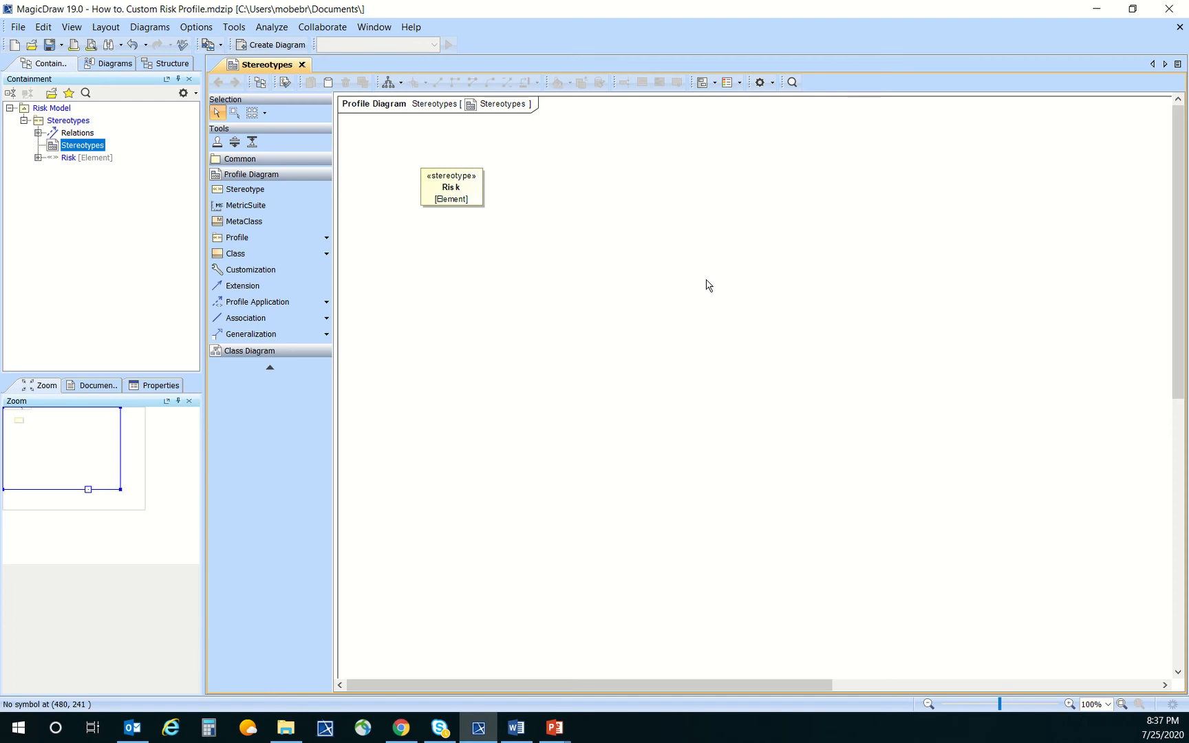
- Add the properties Risk ID, Risk Name and Mitigations to the Risk stereotype
click(471, 190)
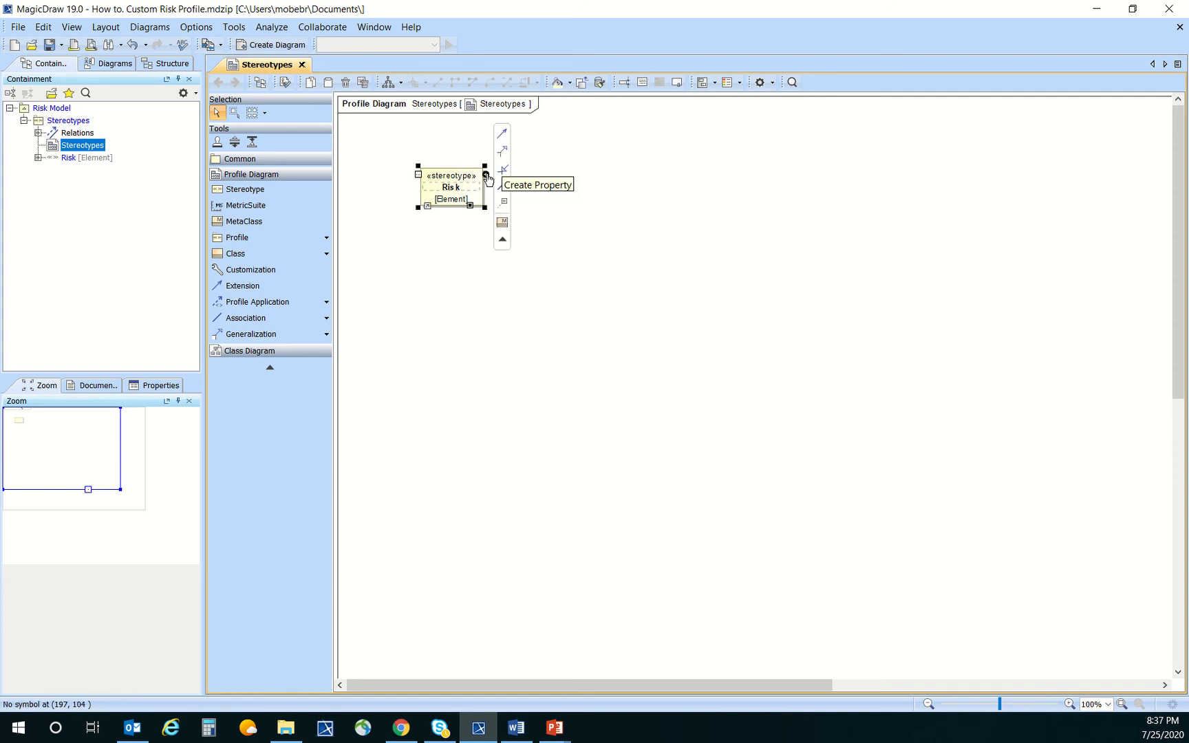
click(486, 176)
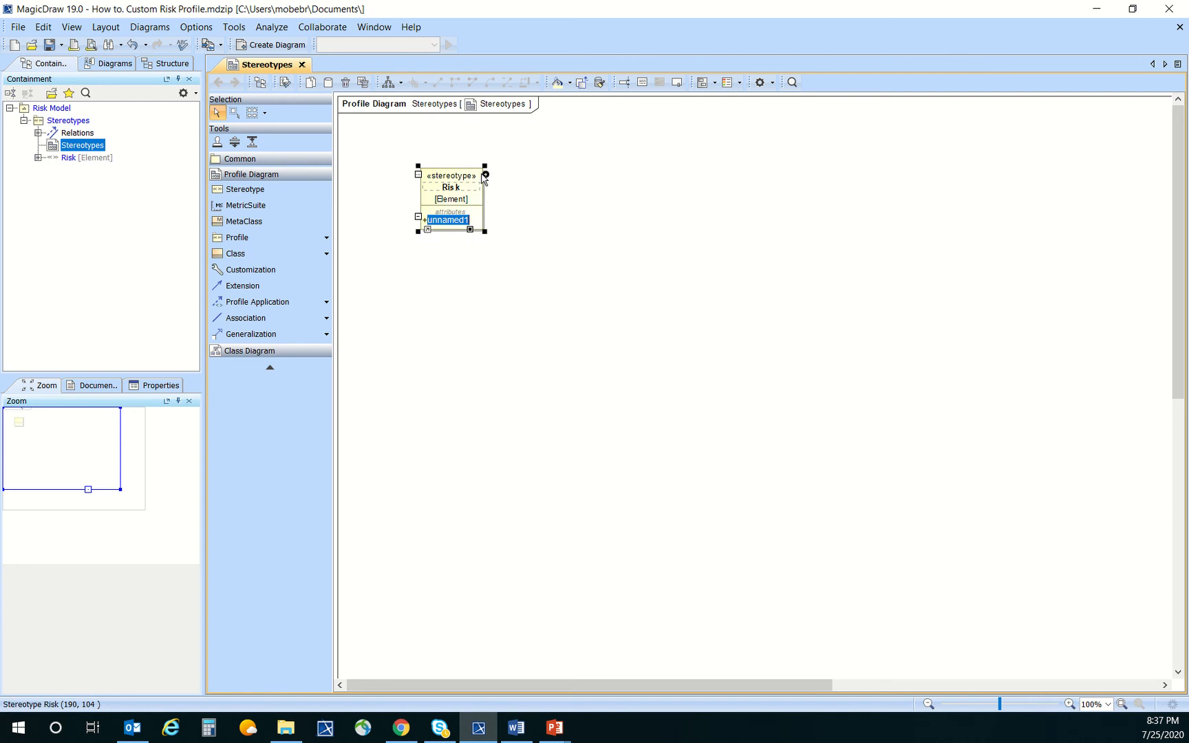
text(Risk ID)
key(Return)
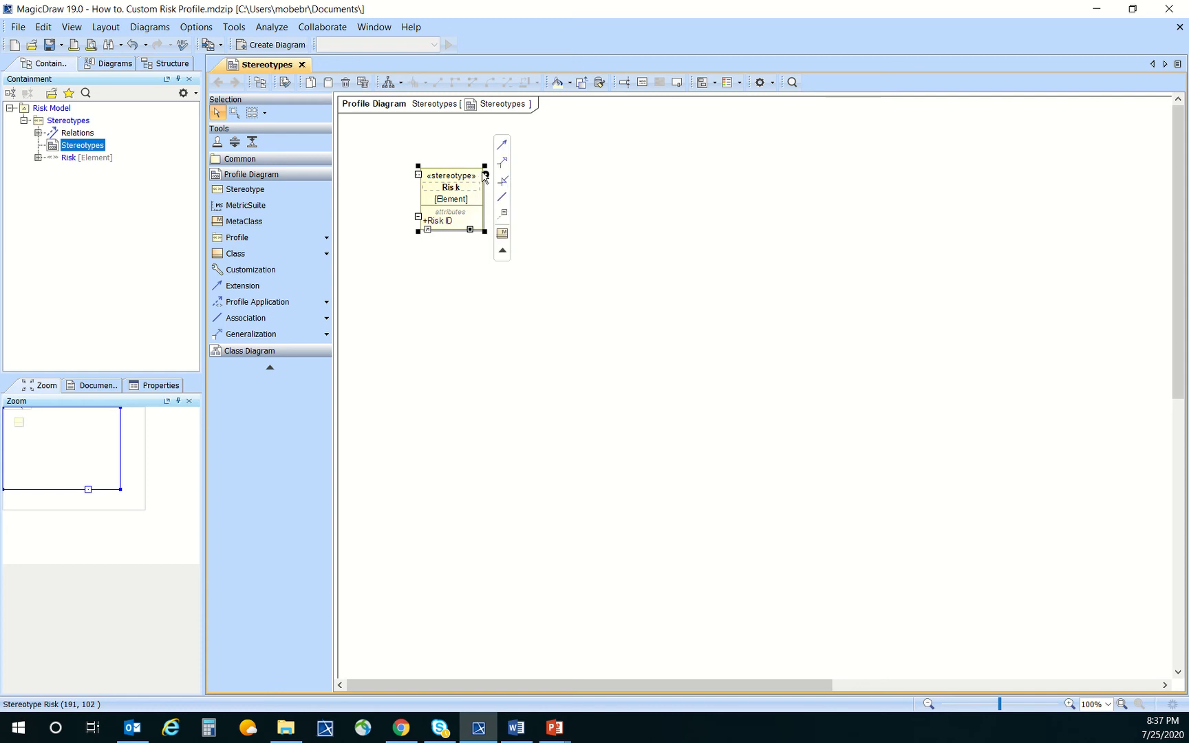
click(485, 175)
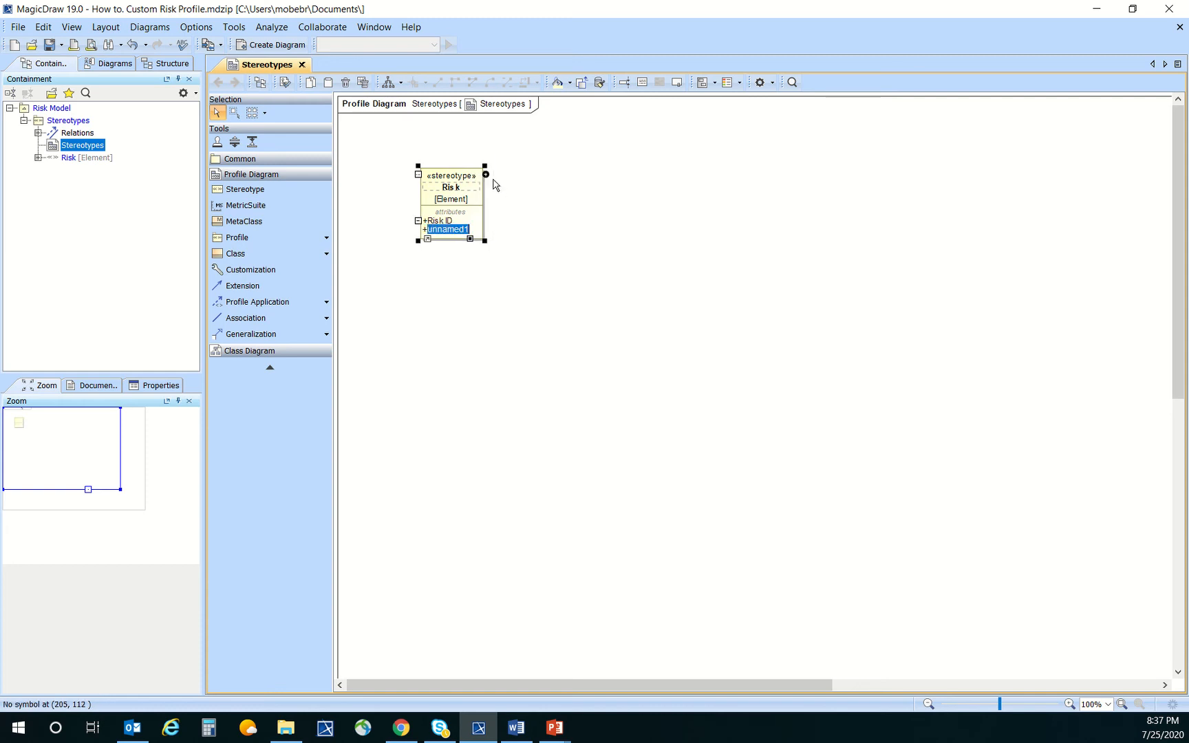
text(Risk Name)
key(Return)
click(486, 175)
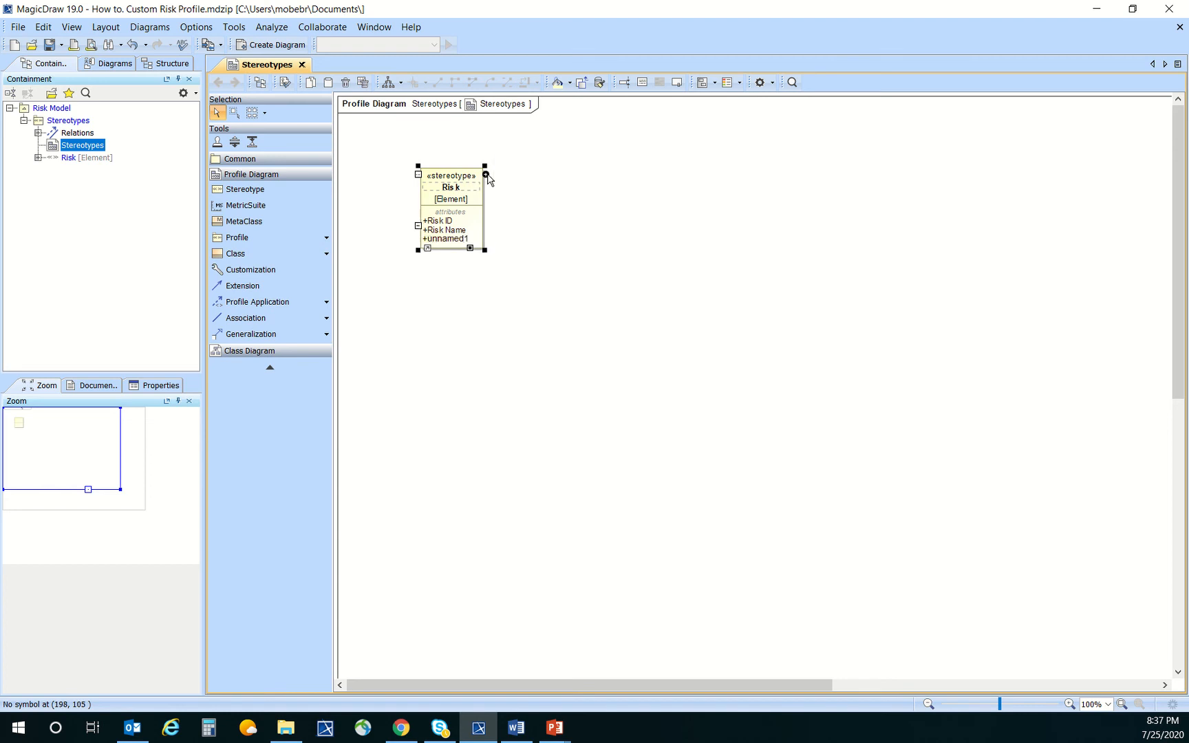
text(Mitigations)
key(Return)
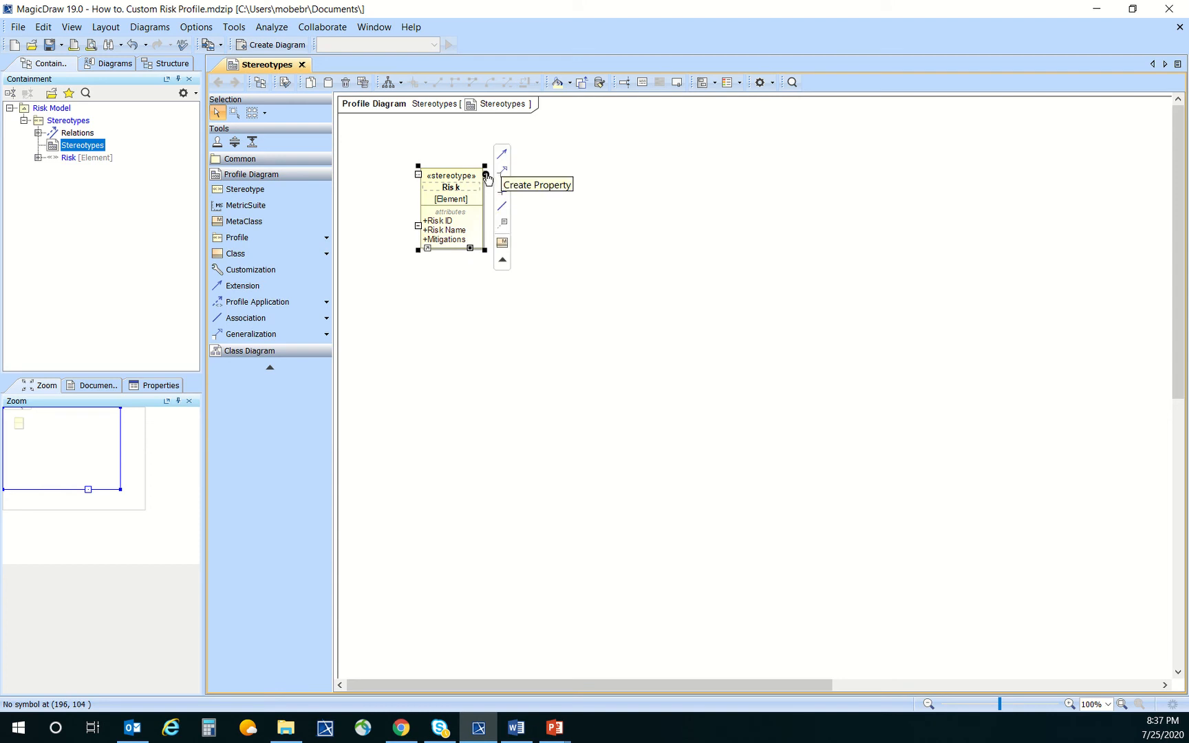
- Add the properties Cost Consequence, Technical Consequence and Schedule Consequence to the Risk stereotype
click(486, 176)
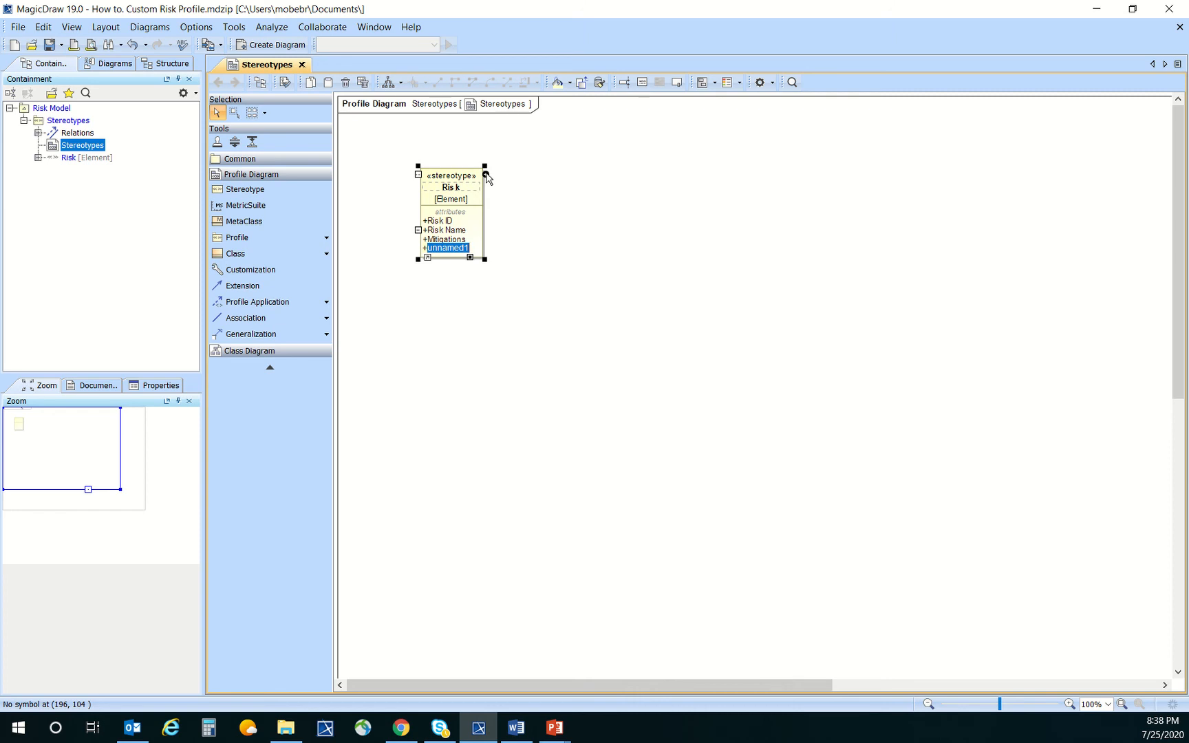
text(Cost Consequence)
click(487, 177)
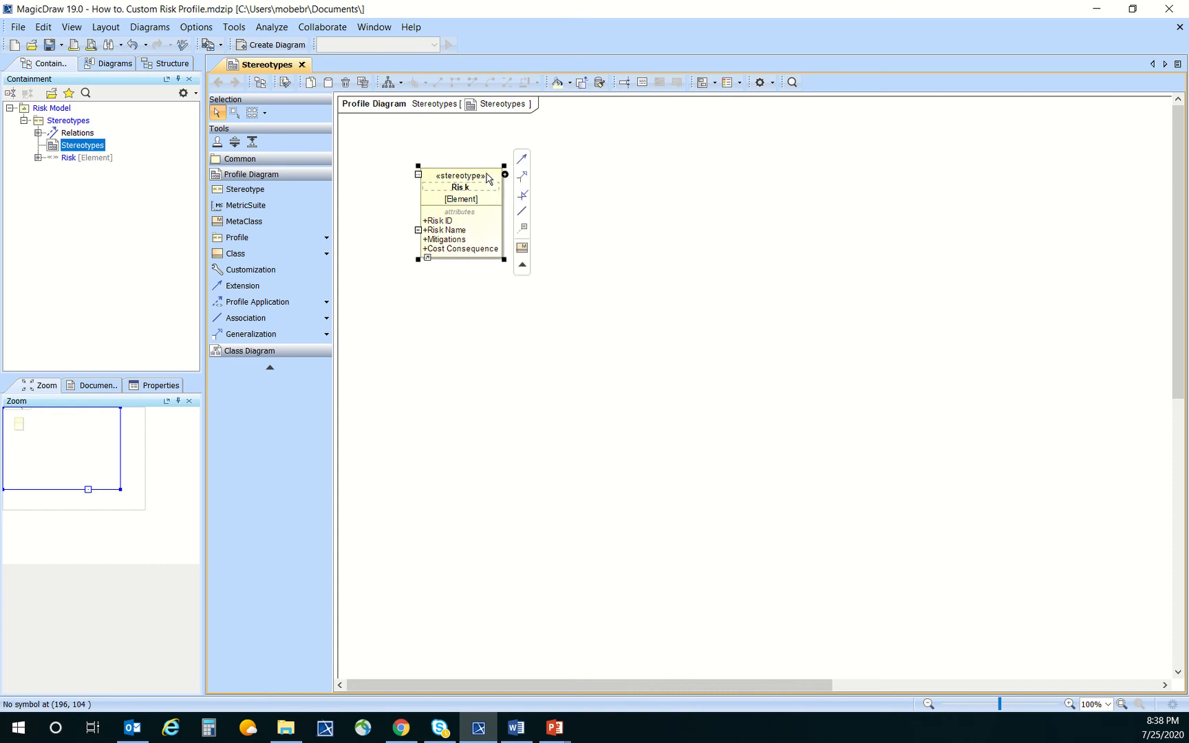
click(505, 174)
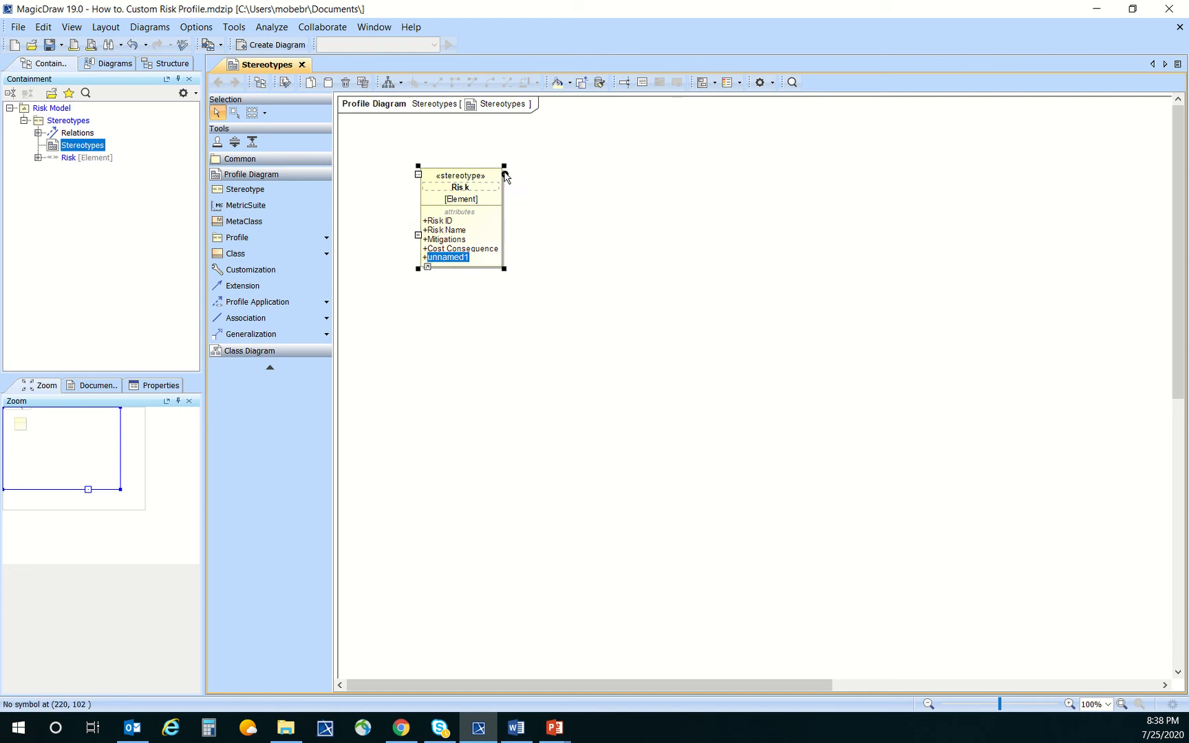
text(Technical Consequence)
key(Return)
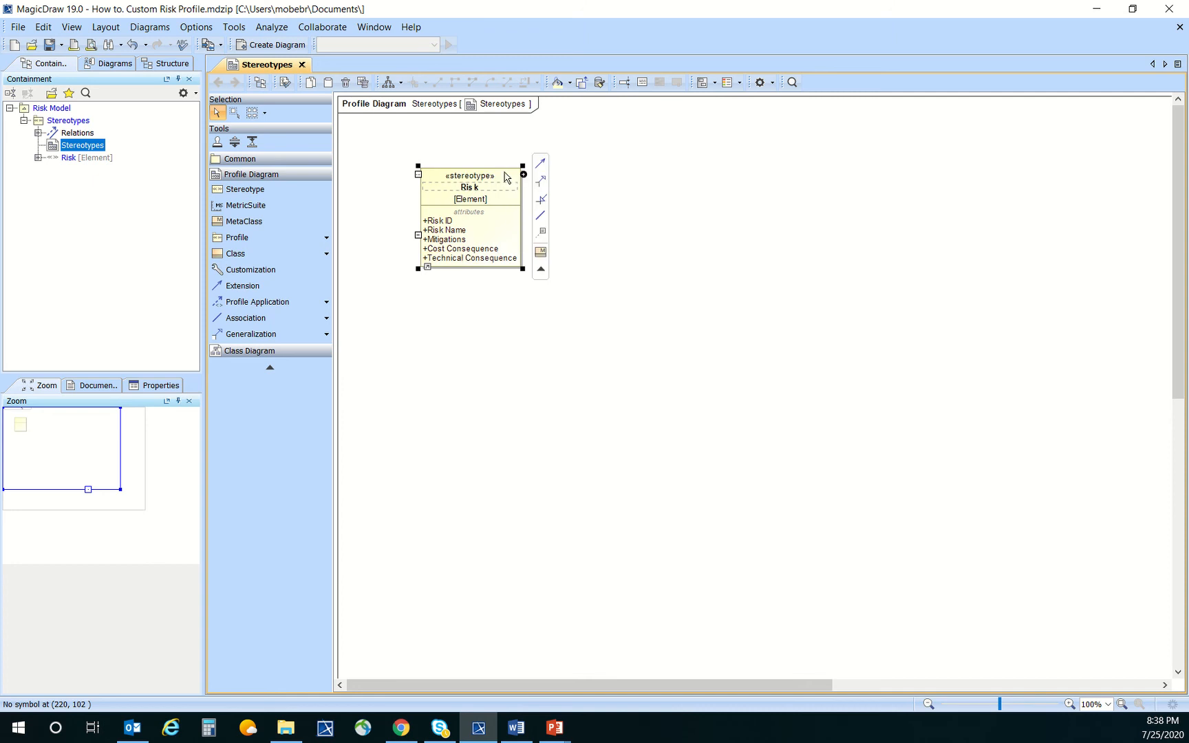
click(523, 174)
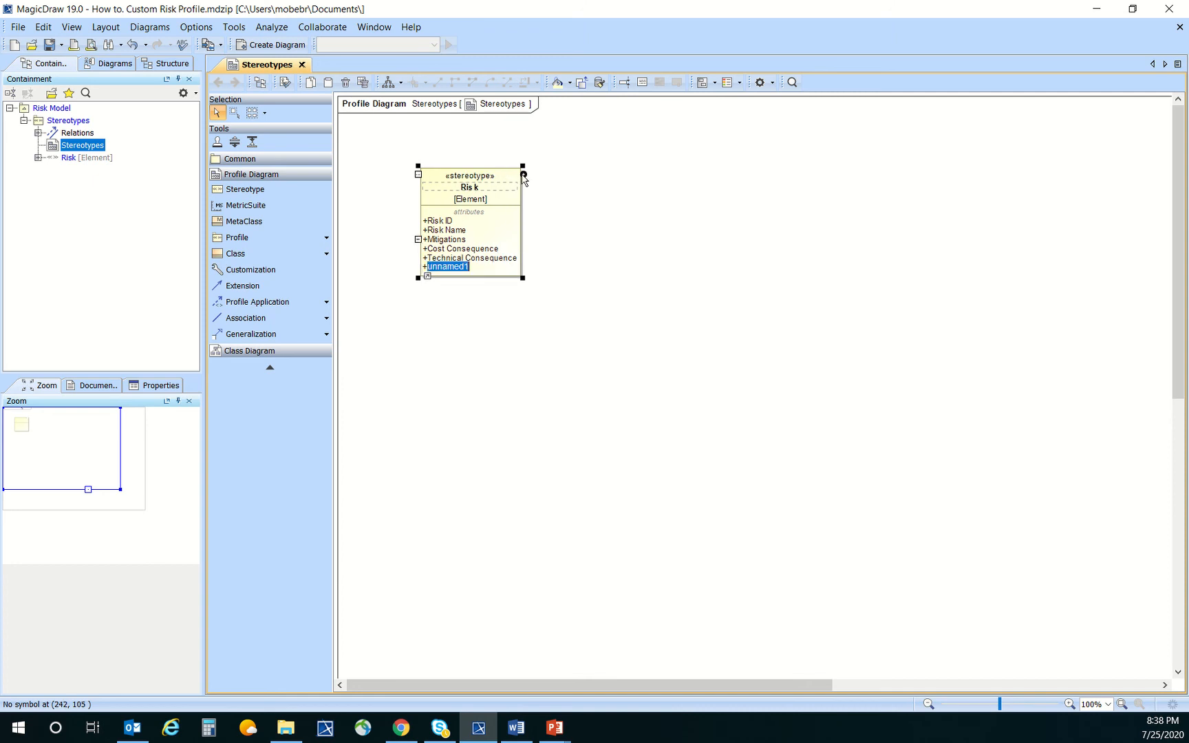
text(Schedule Consequence)
key(Return)
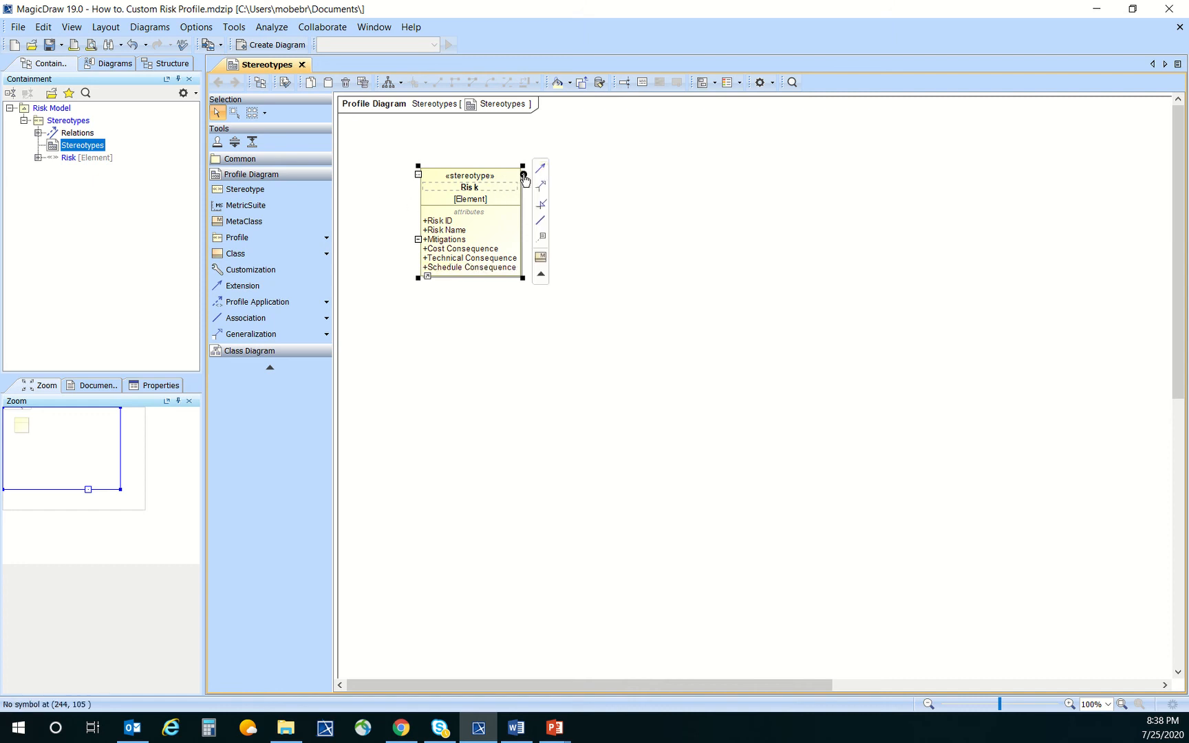
- Add a Likelihood property to the Risk stereotype
key(ctrl+alt+a)
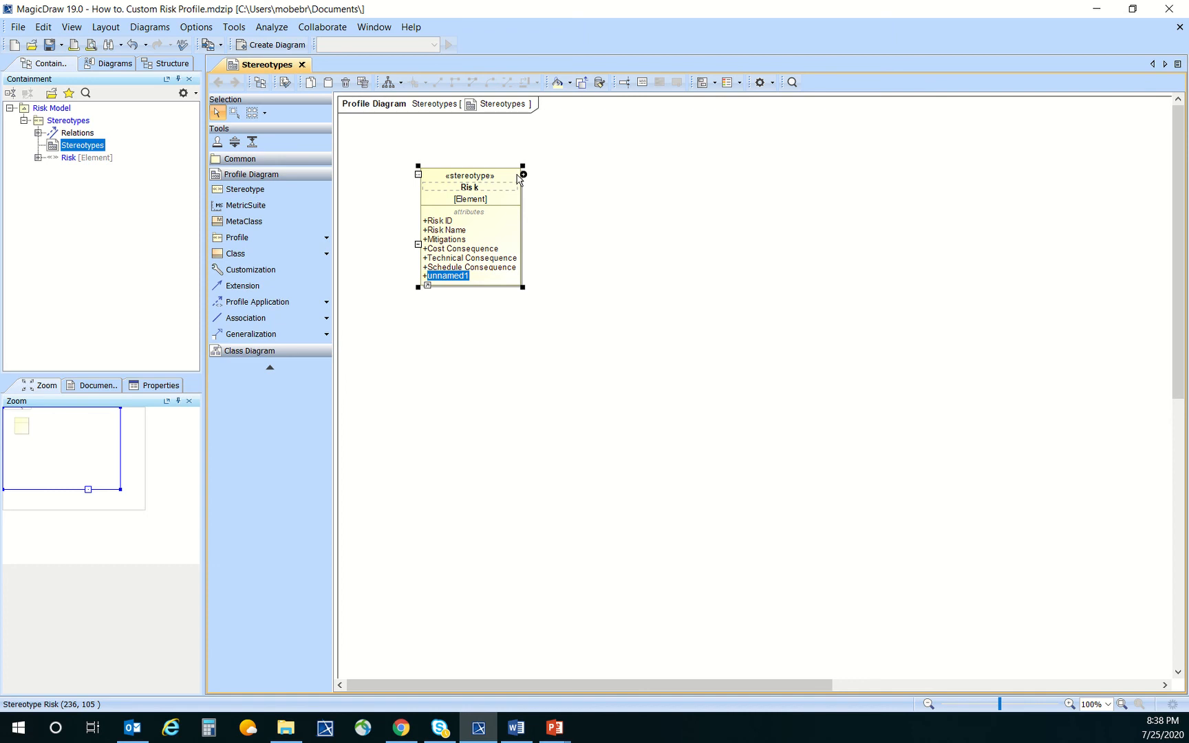
text(Likeli)
text(hood)
key(Return)
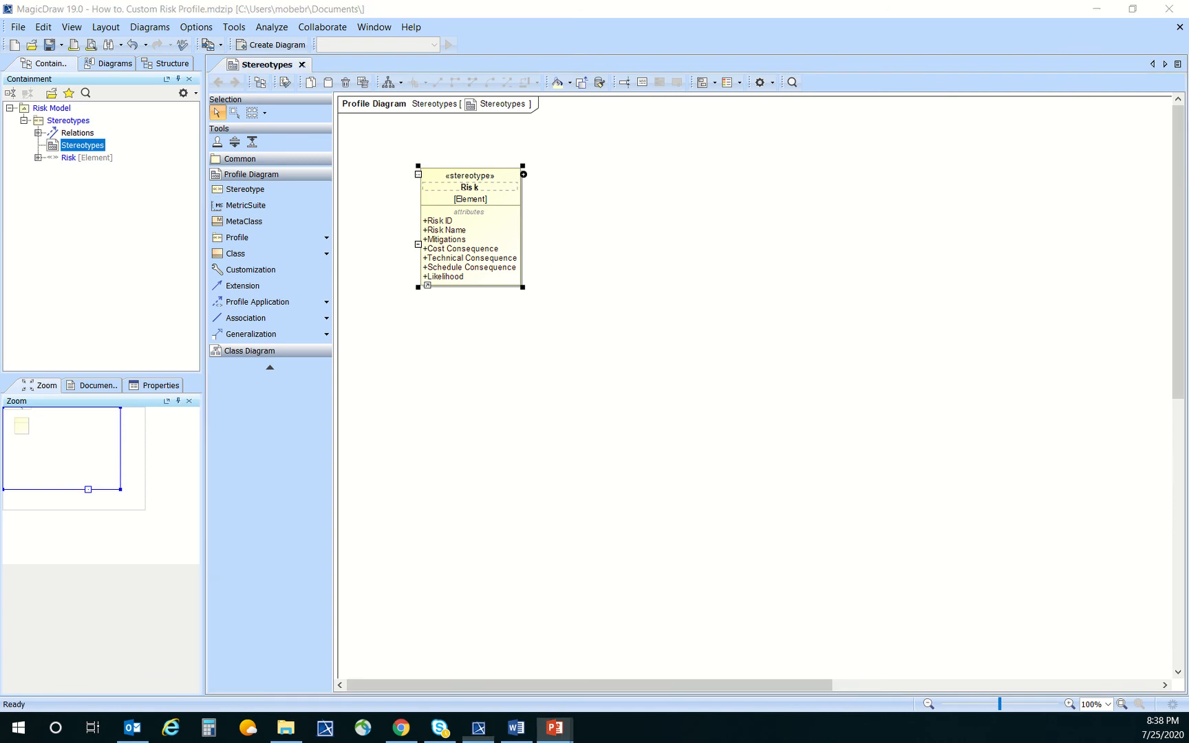
drag(0, 120, 418, 55)
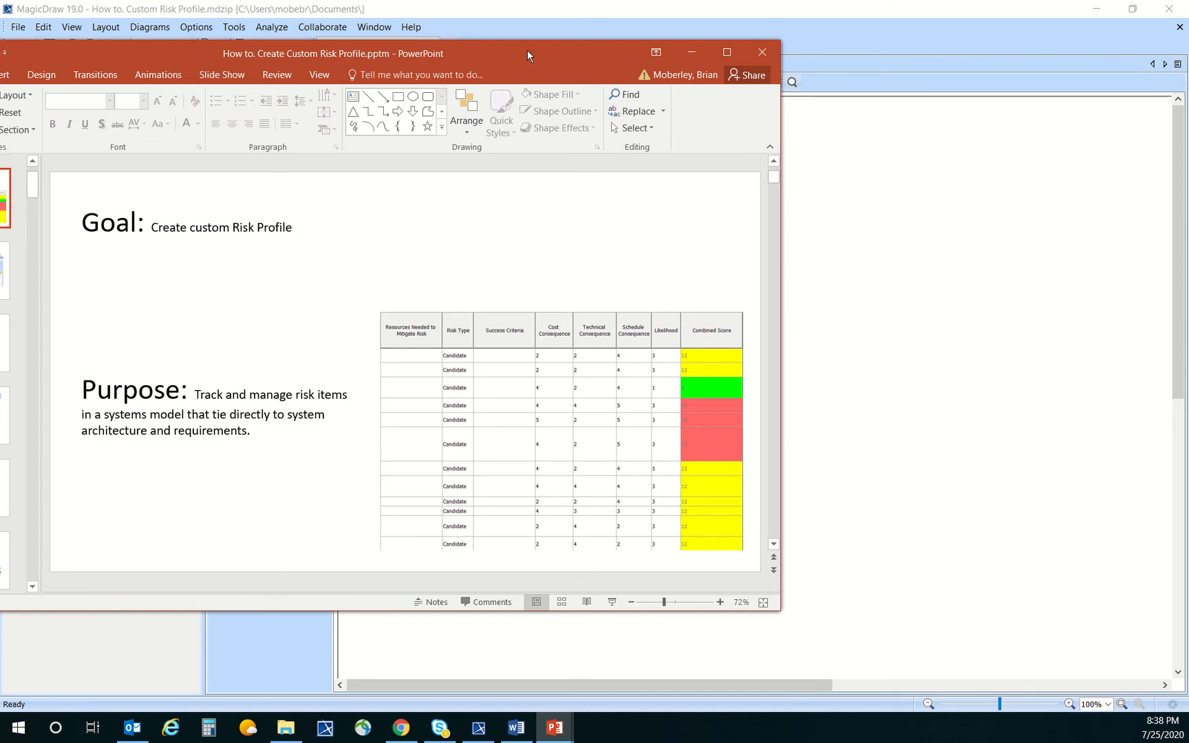
drag(527, 51, 0, 172)
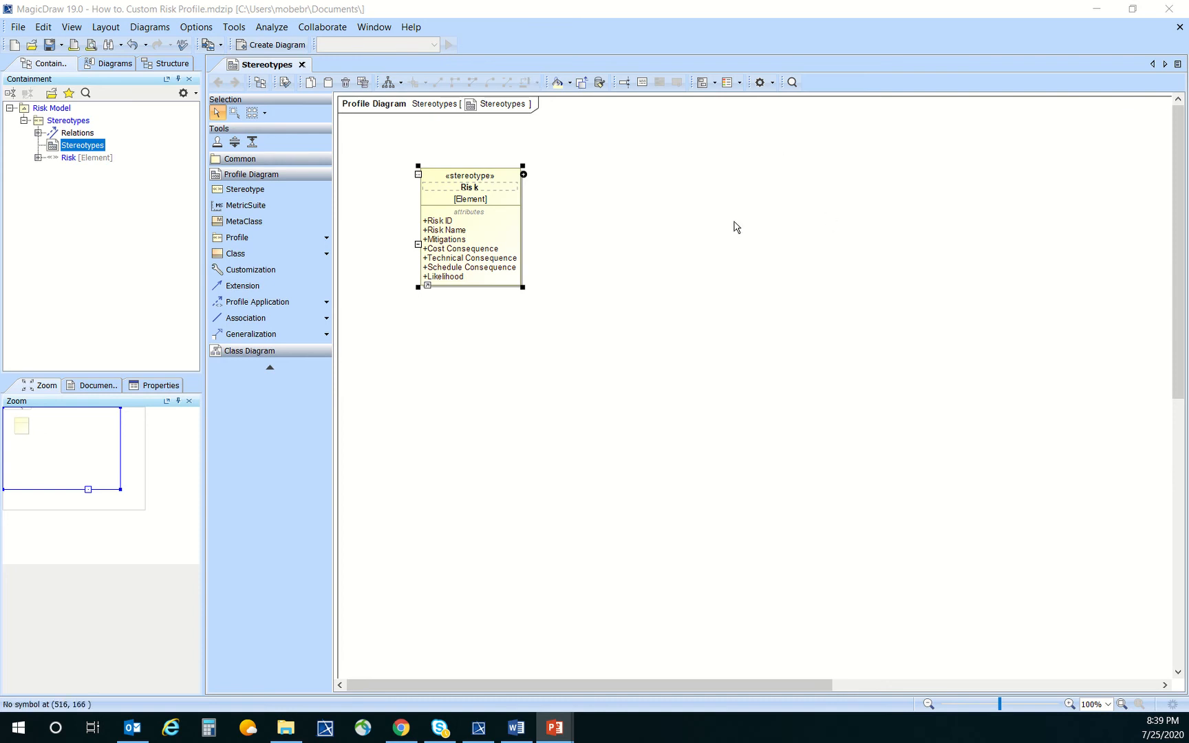
- Set the type of the Risk stereotype's Risk ID property to the String value type
mouse_move(518, 227)
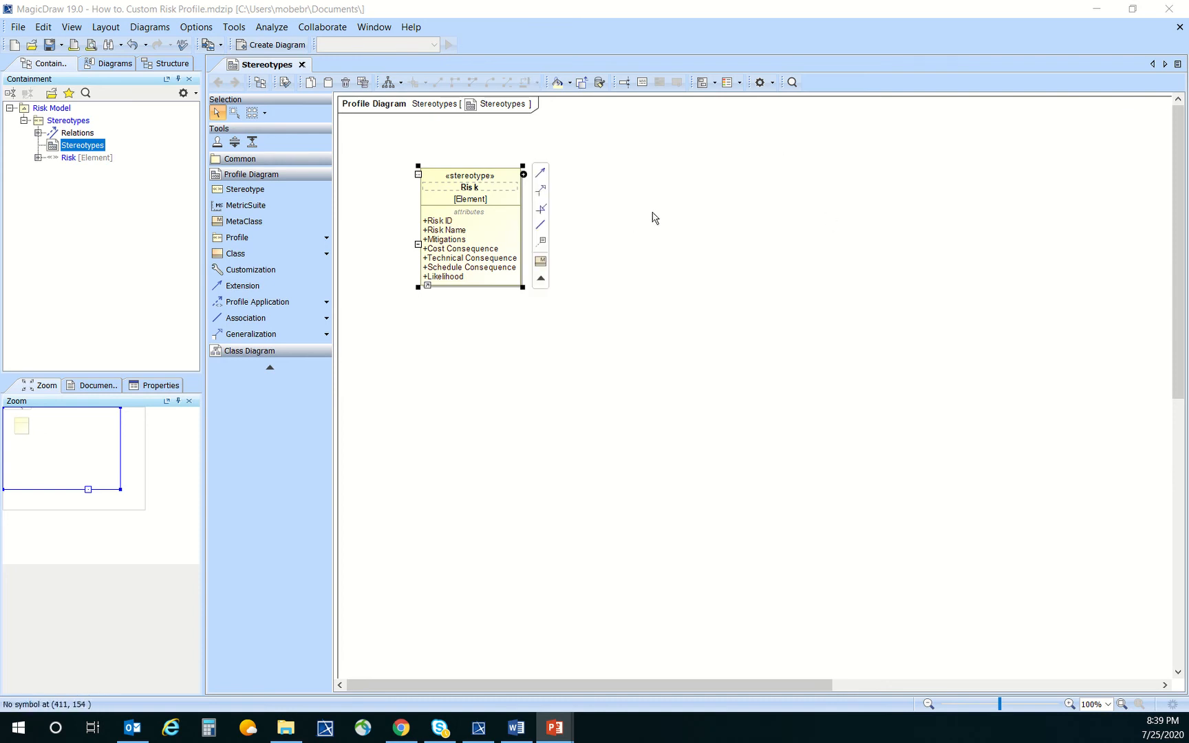
click(441, 223)
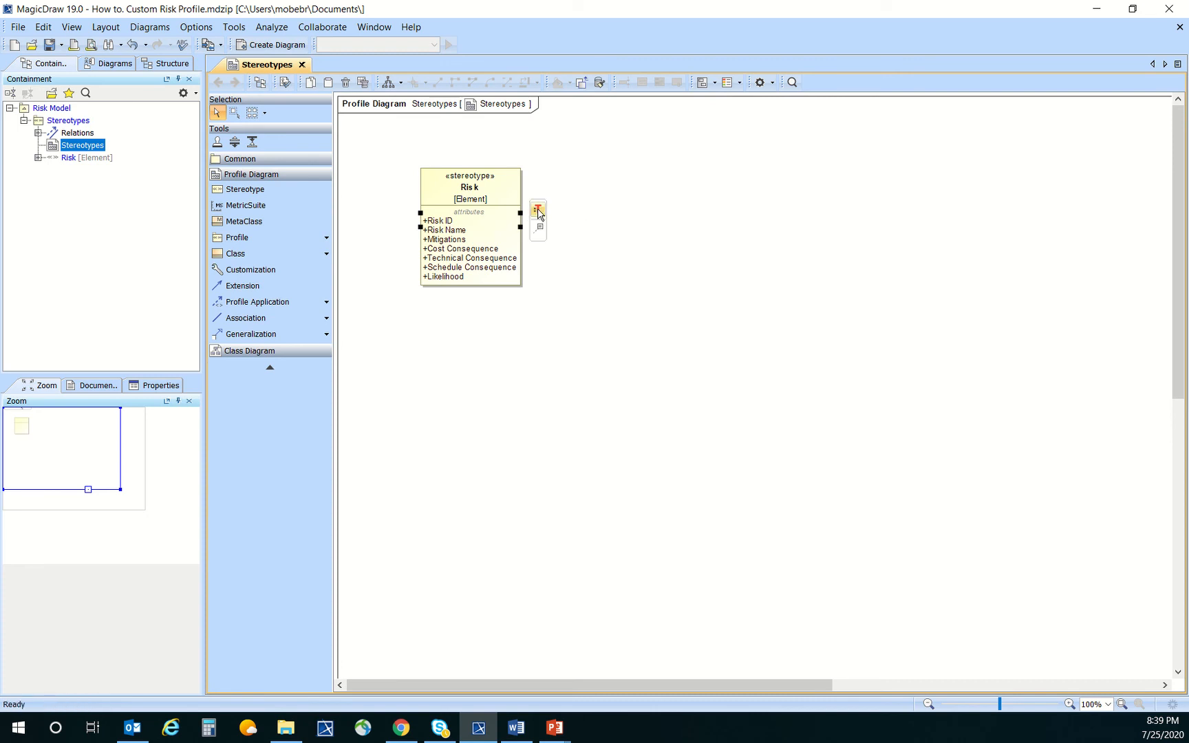
click(537, 210)
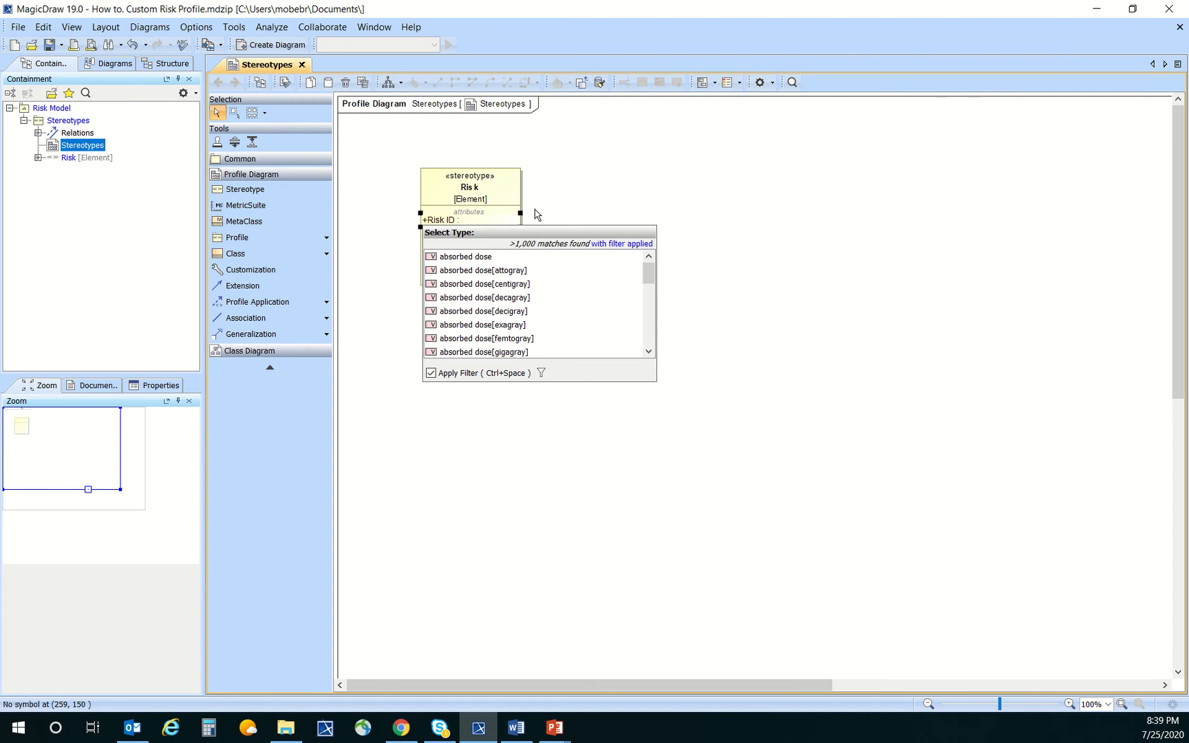
text(S)
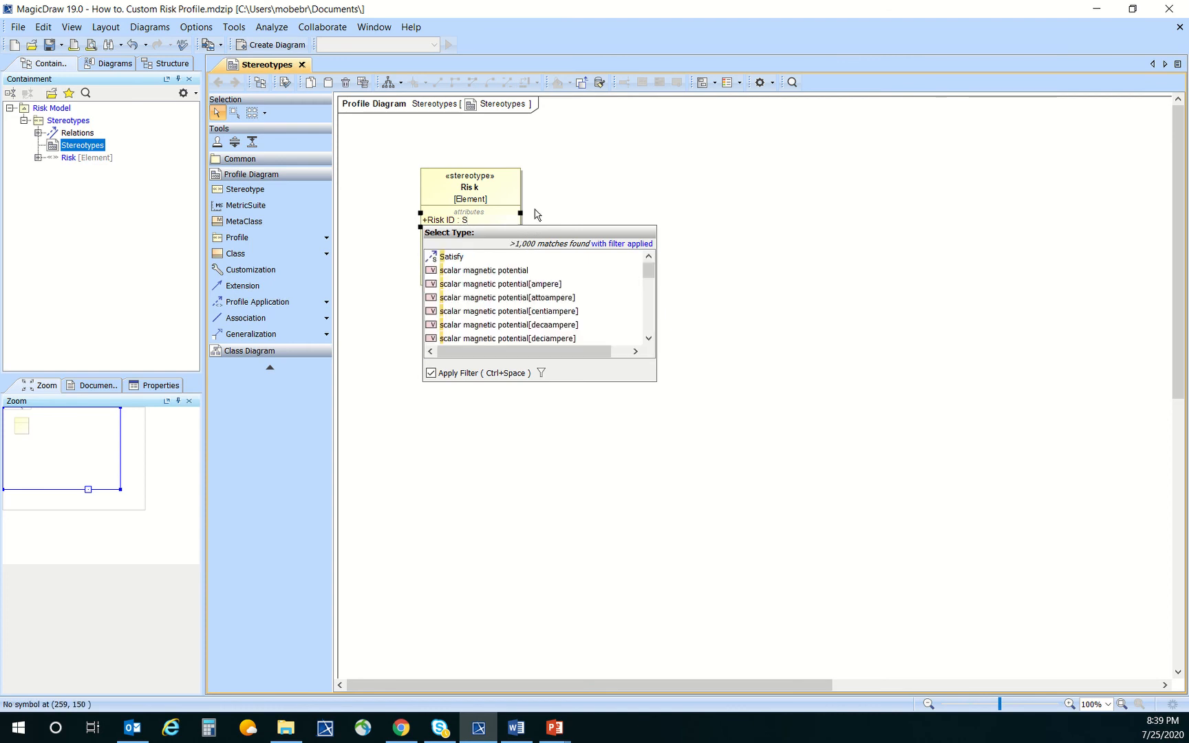
text(tring)
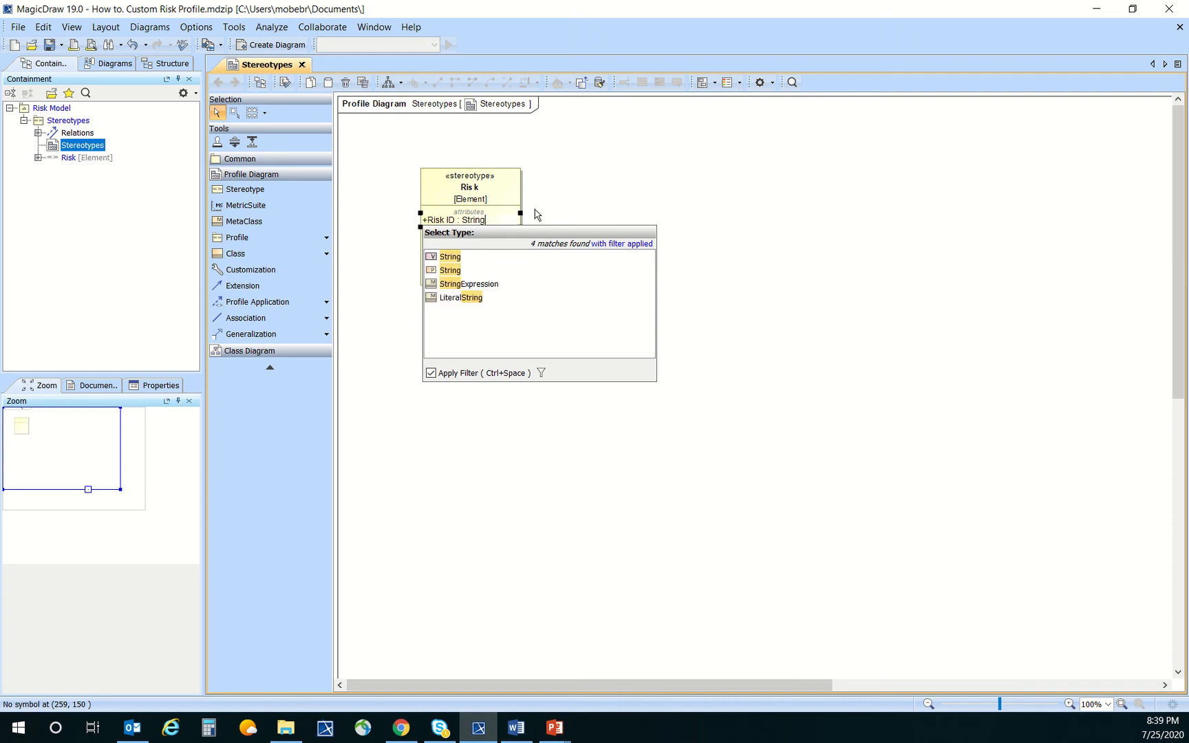
click(472, 258)
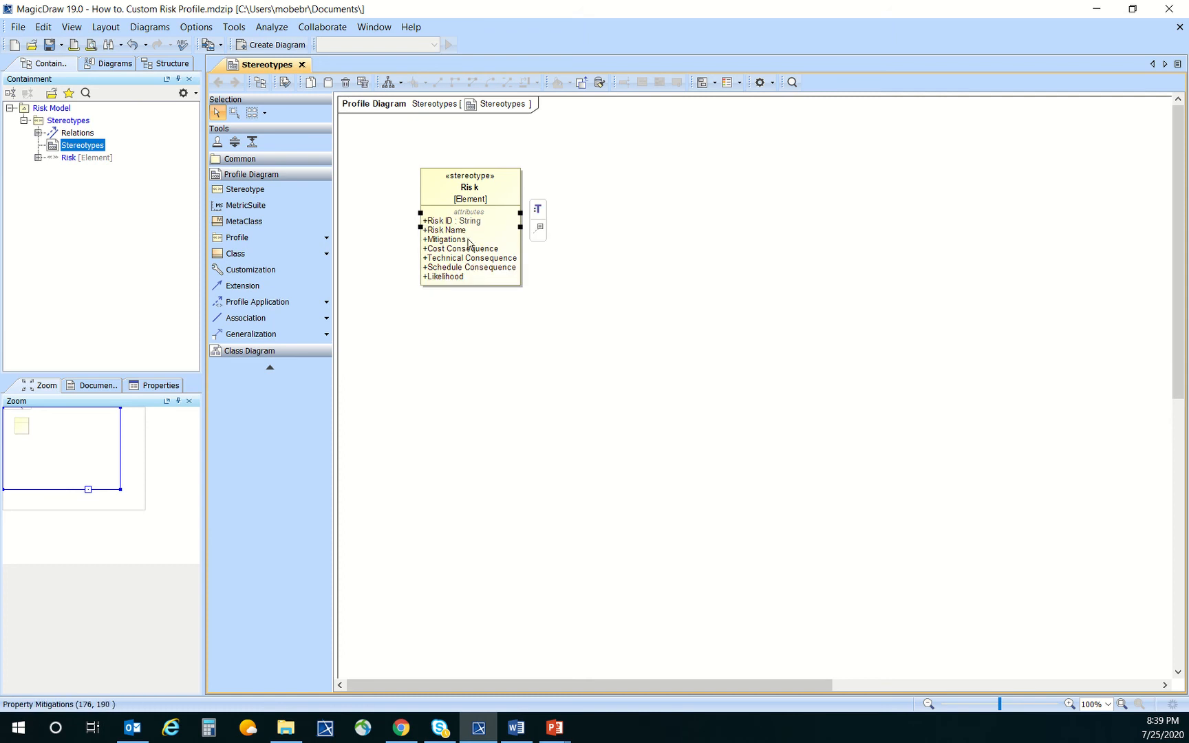
- Set the type of the Risk Name and Mitigations properties of the Risk stereotype to String
click(538, 219)
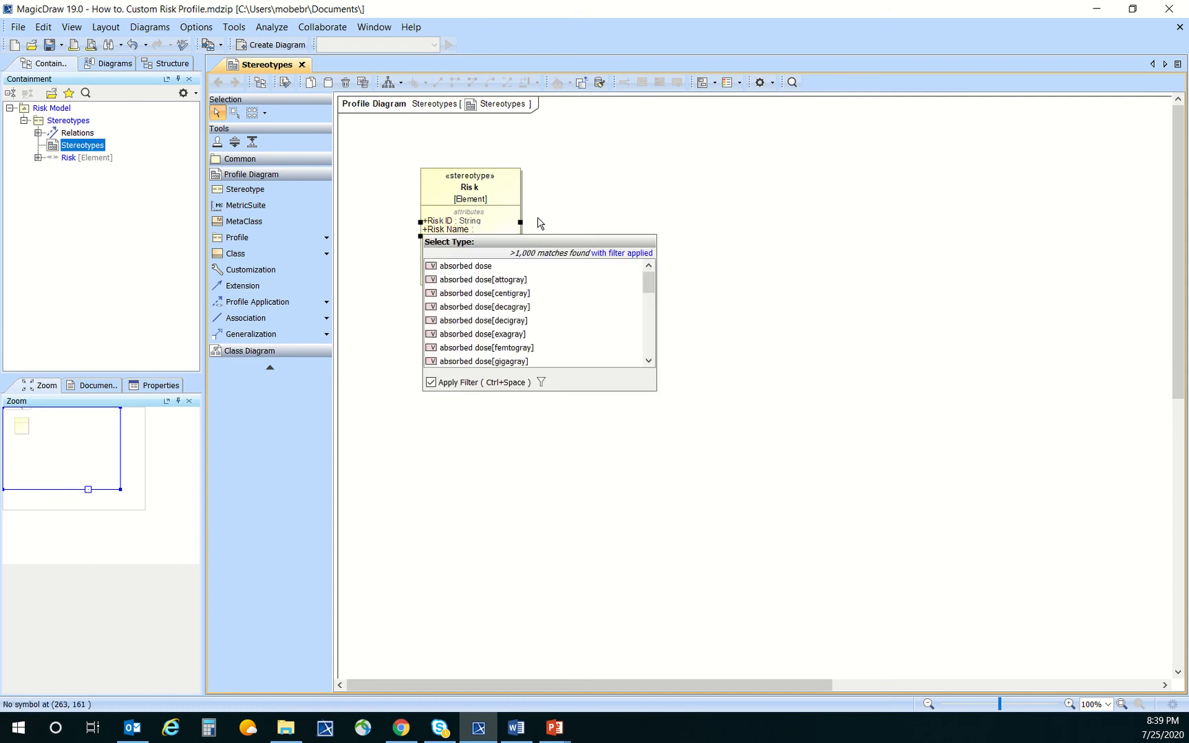
text(String)
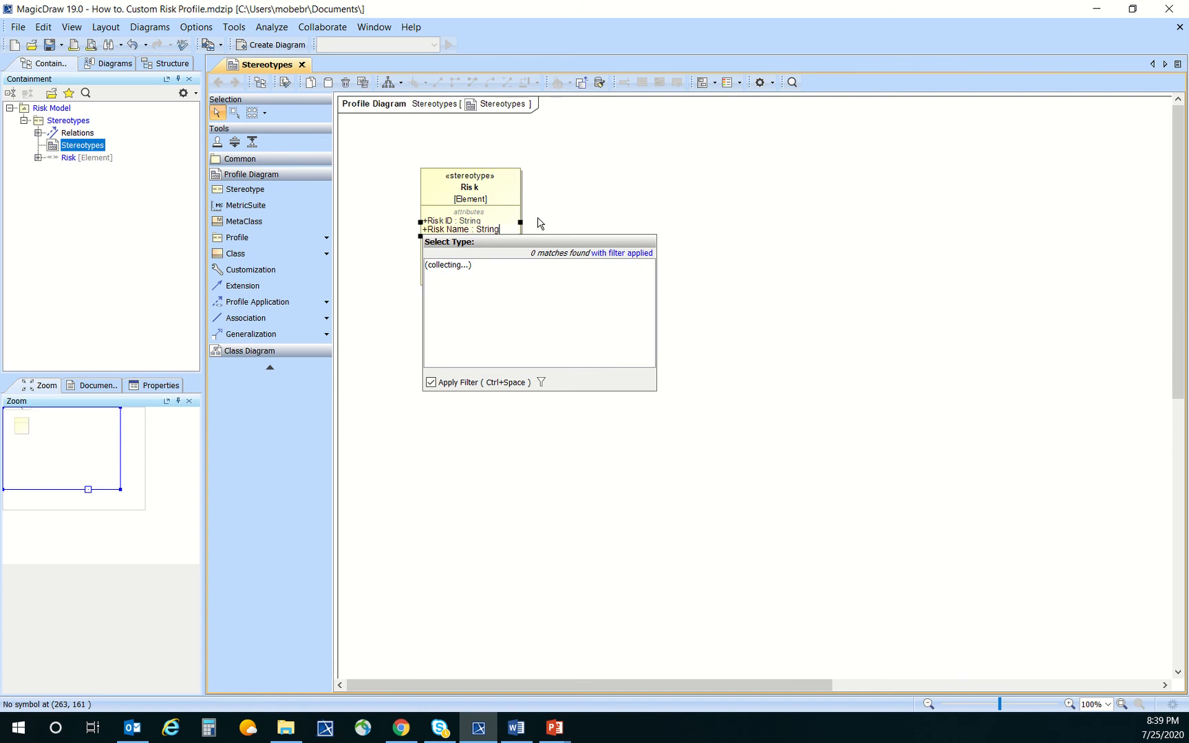
key(Return)
click(481, 240)
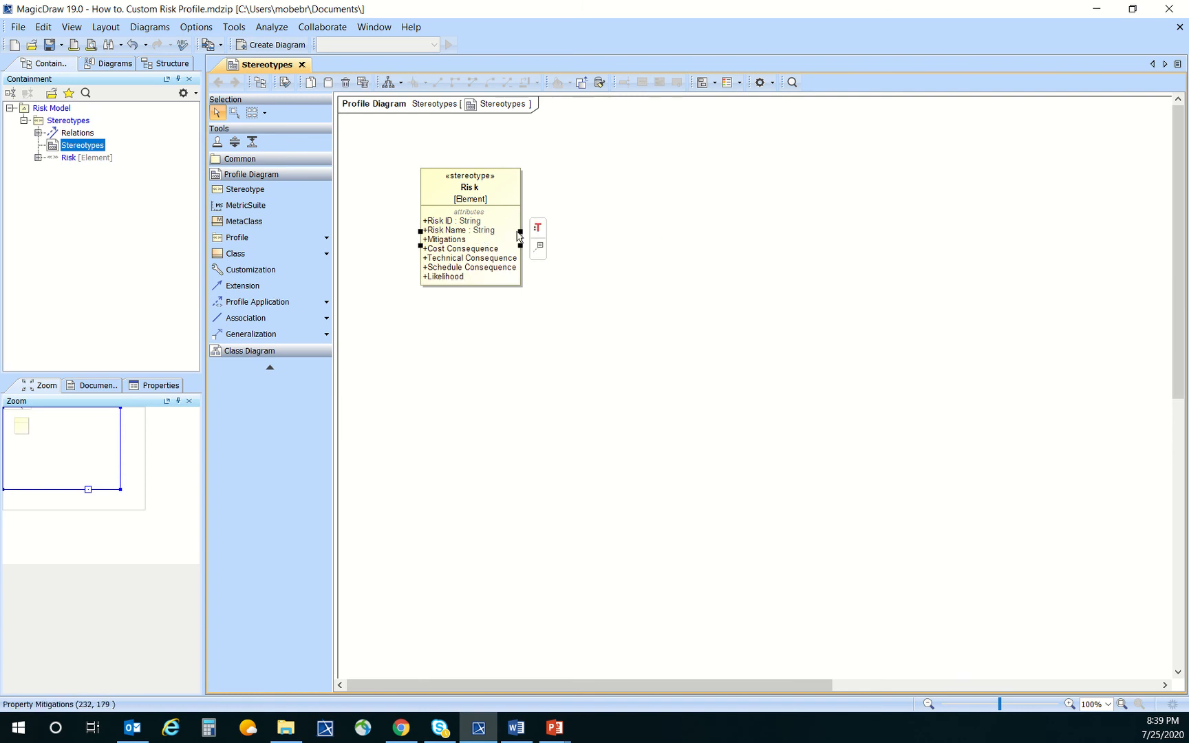
click(538, 227)
text(S)
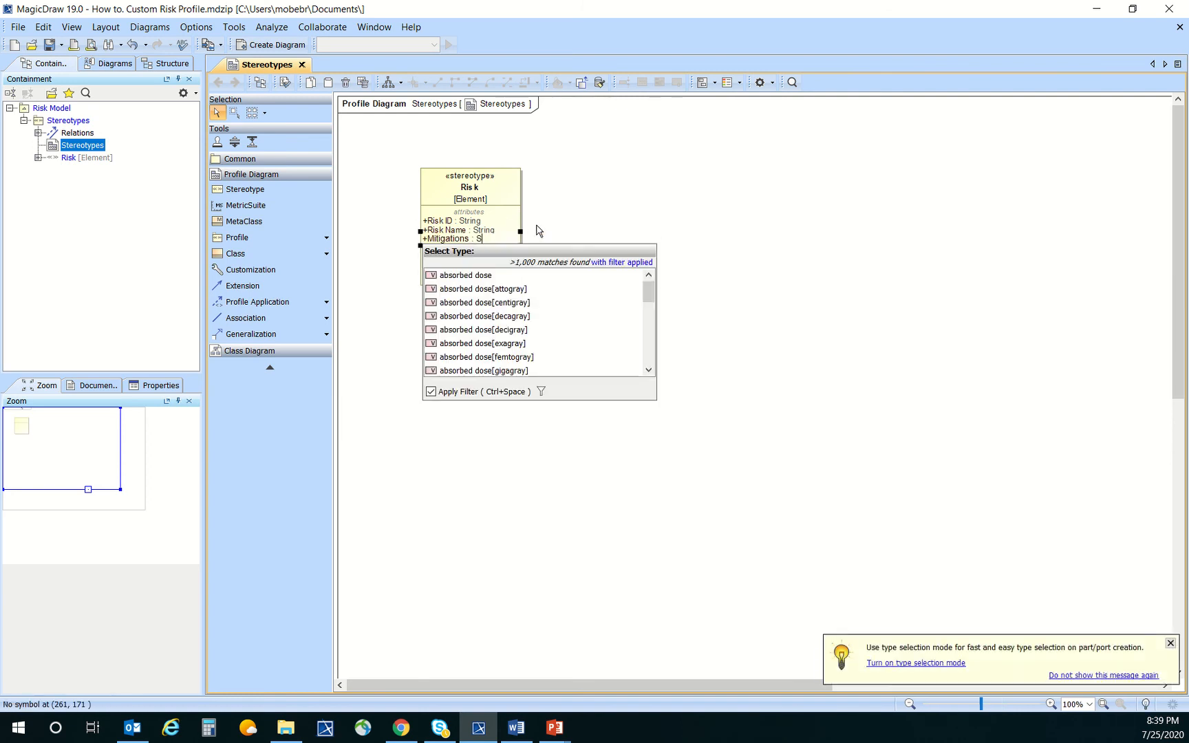
text(tring)
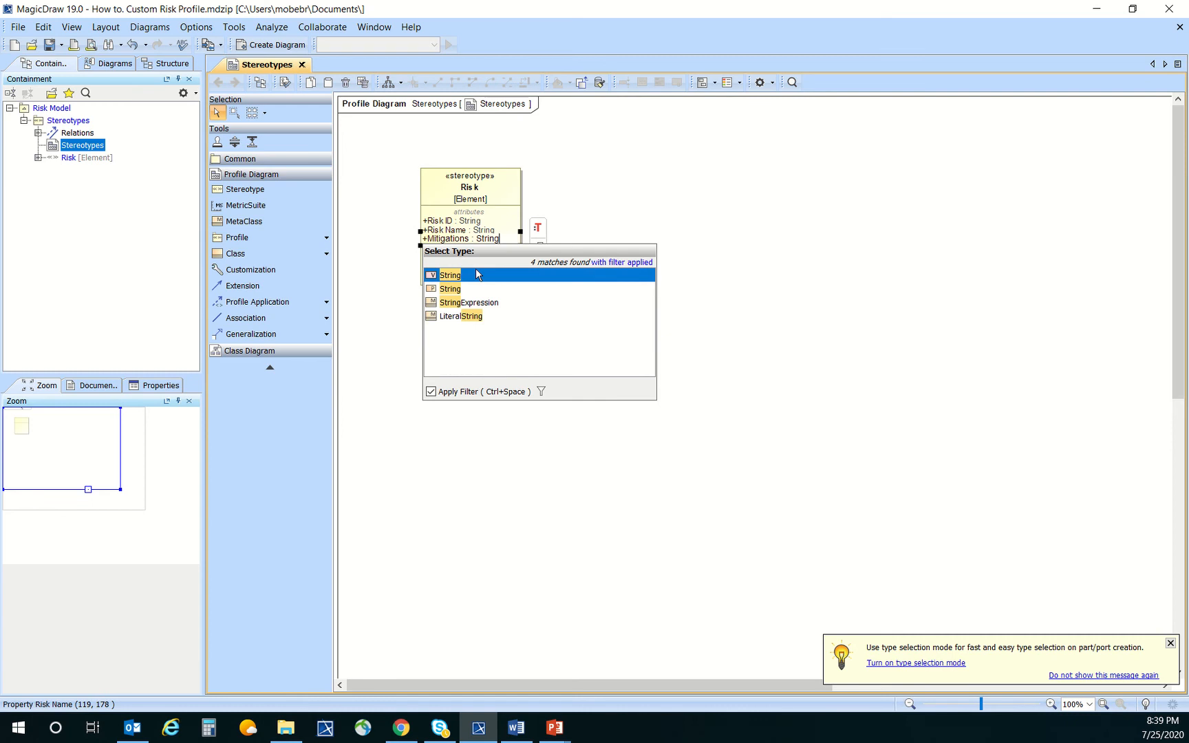
click(476, 269)
- Set the type of the Risk stereotype's Cost Consequence property to Integer
click(484, 252)
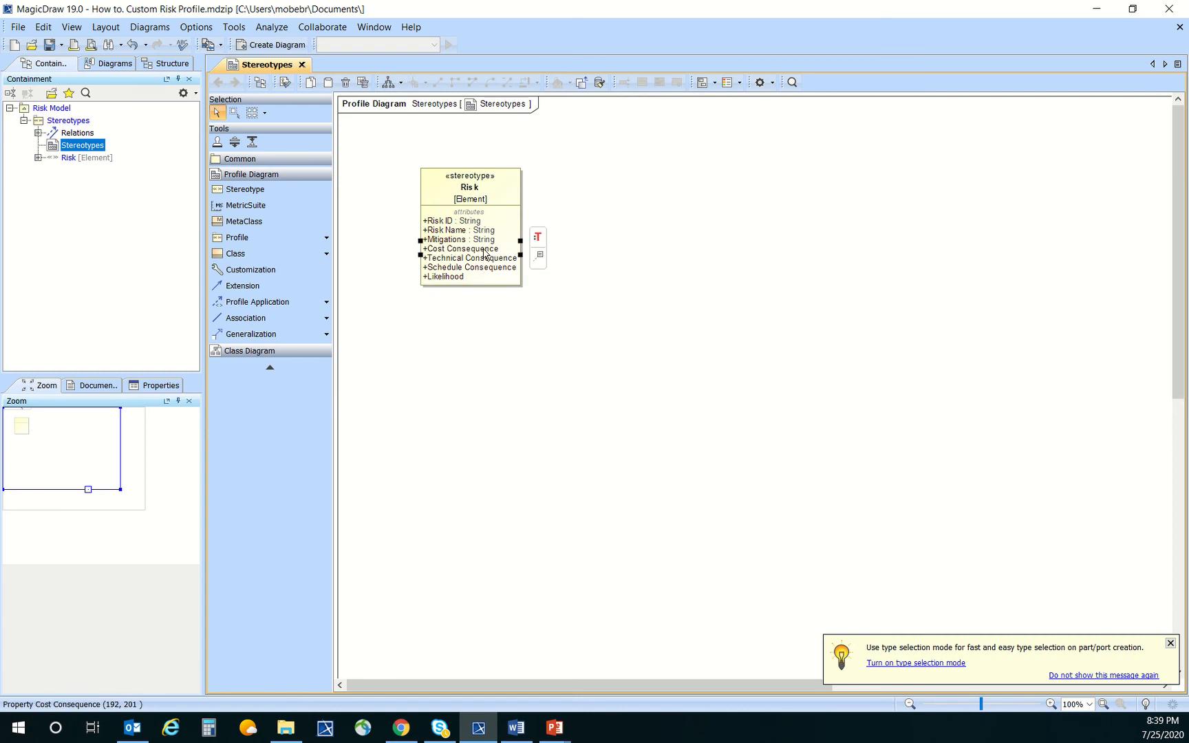
click(538, 238)
text(Inter)
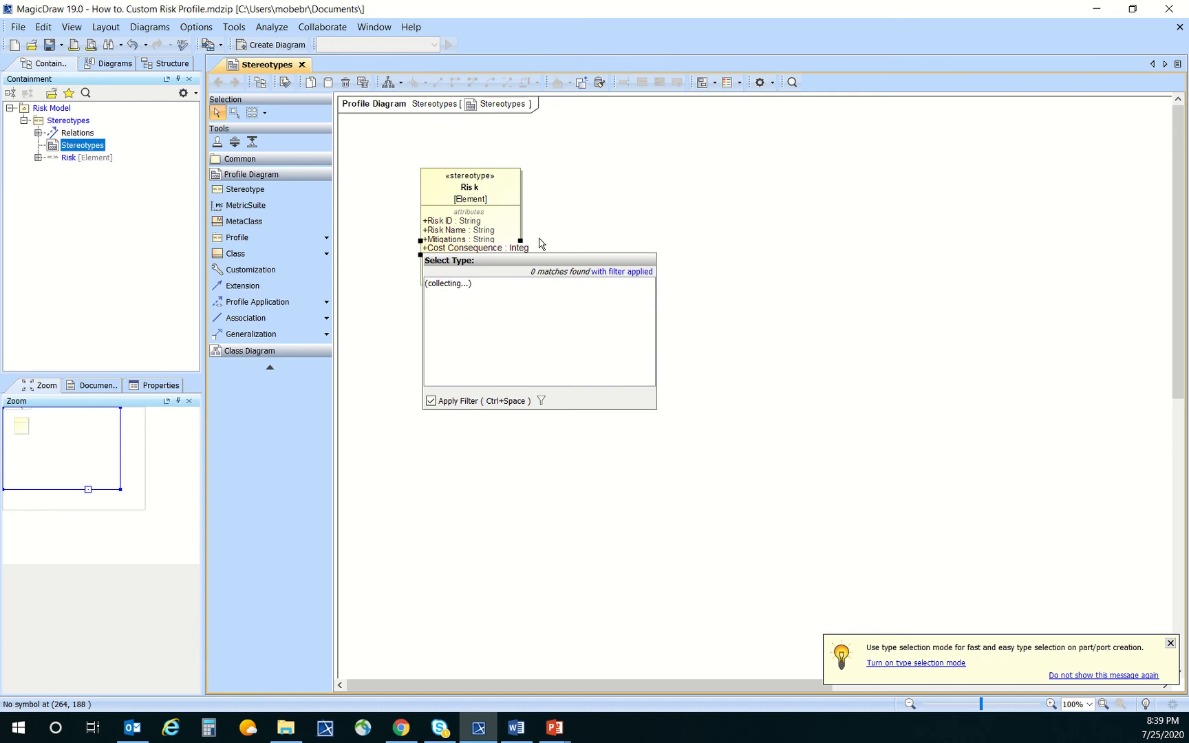
key(Down)
key(Return)
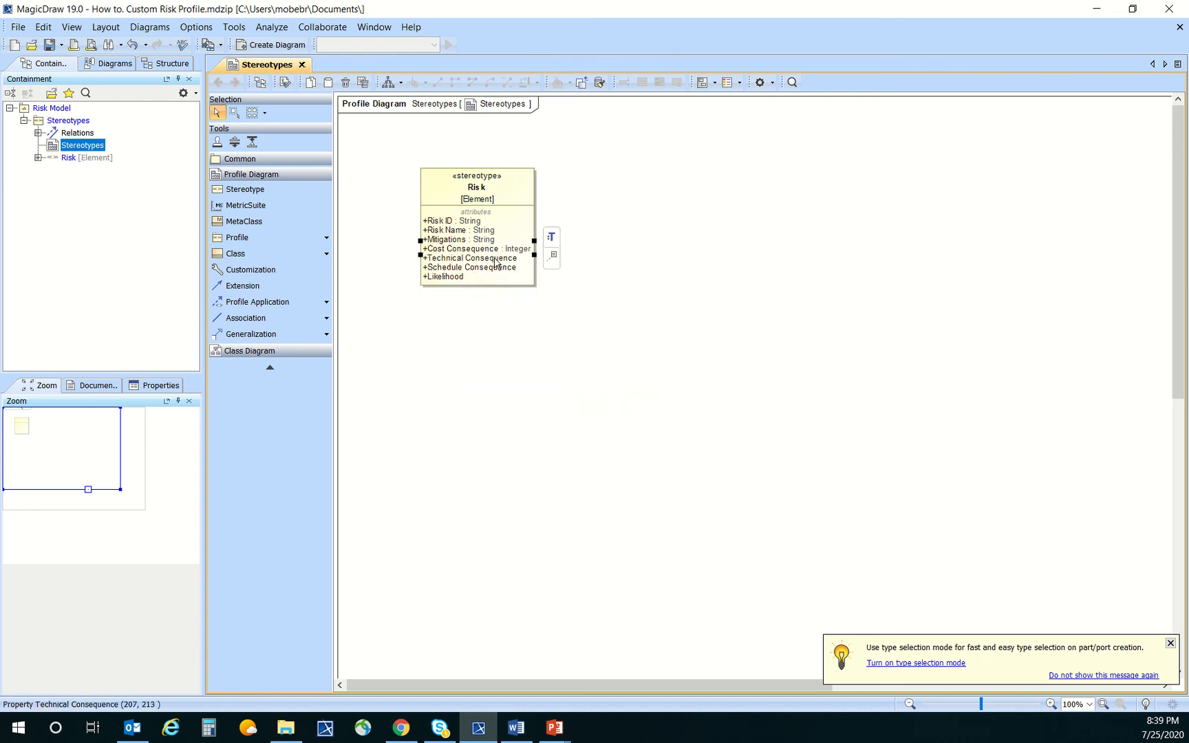
- Set the type of the Technical Consequence and Schedule Consequence properties of the Risk stereotype to Integer
click(495, 260)
click(552, 246)
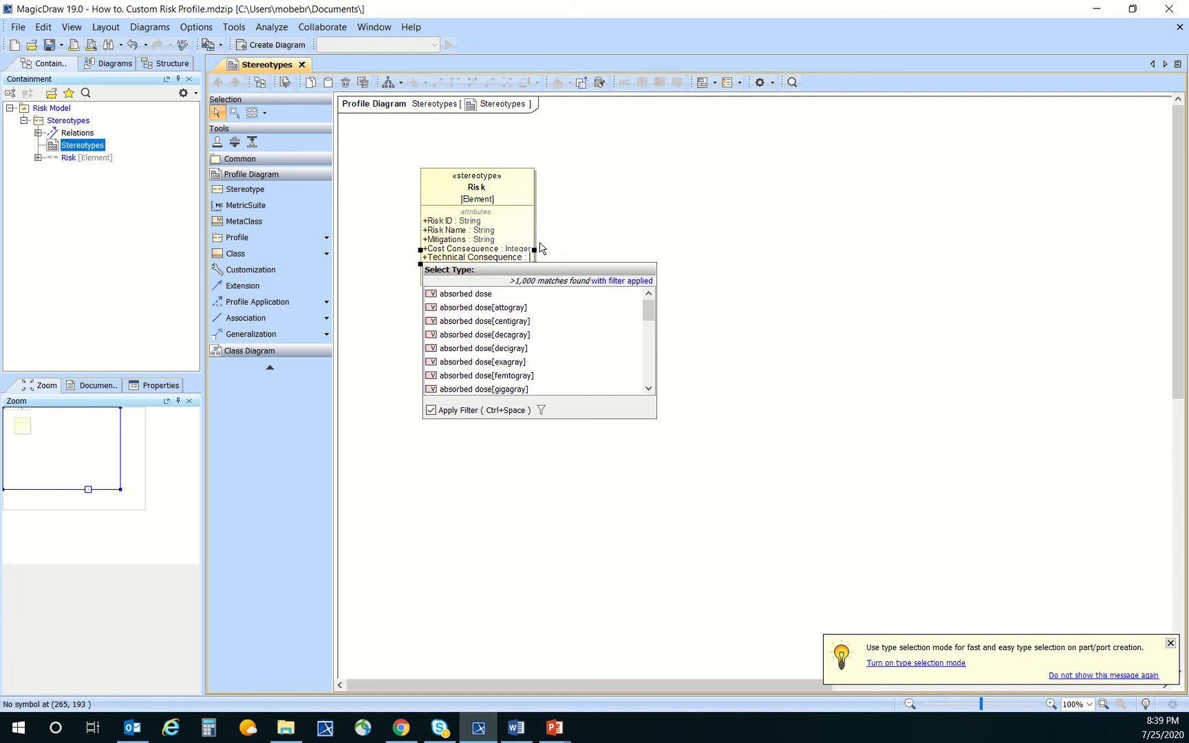
text(Integer)
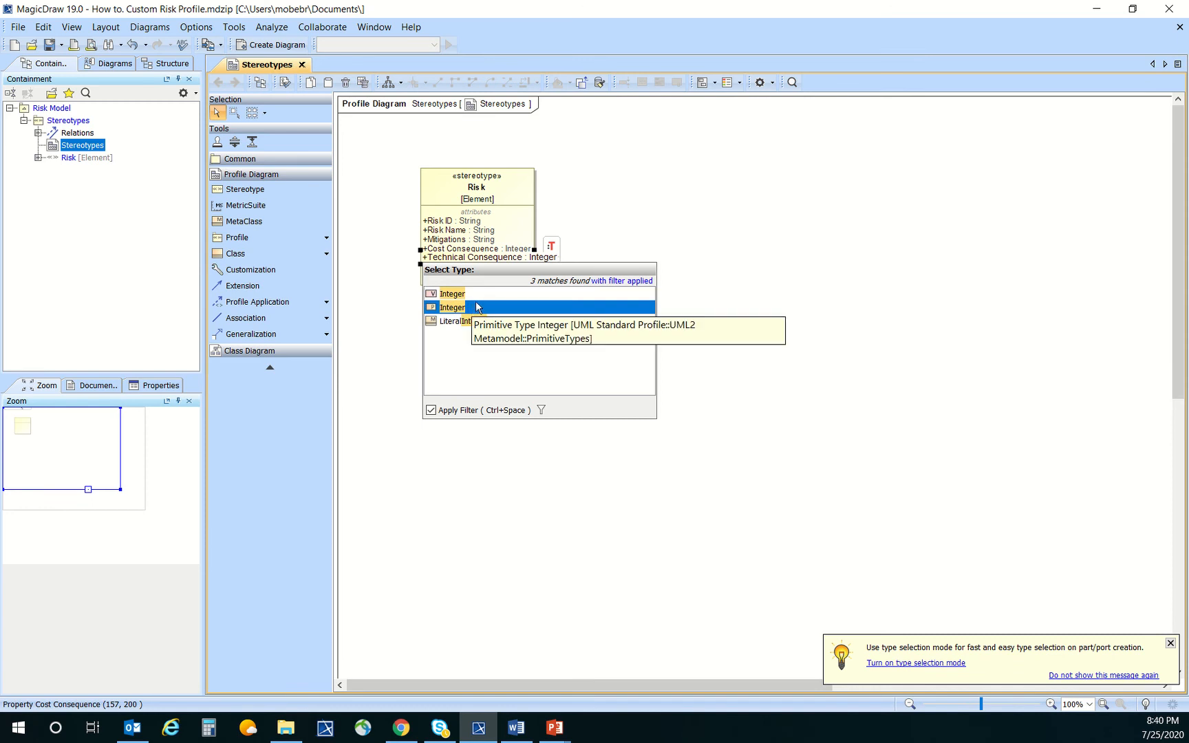
click(480, 300)
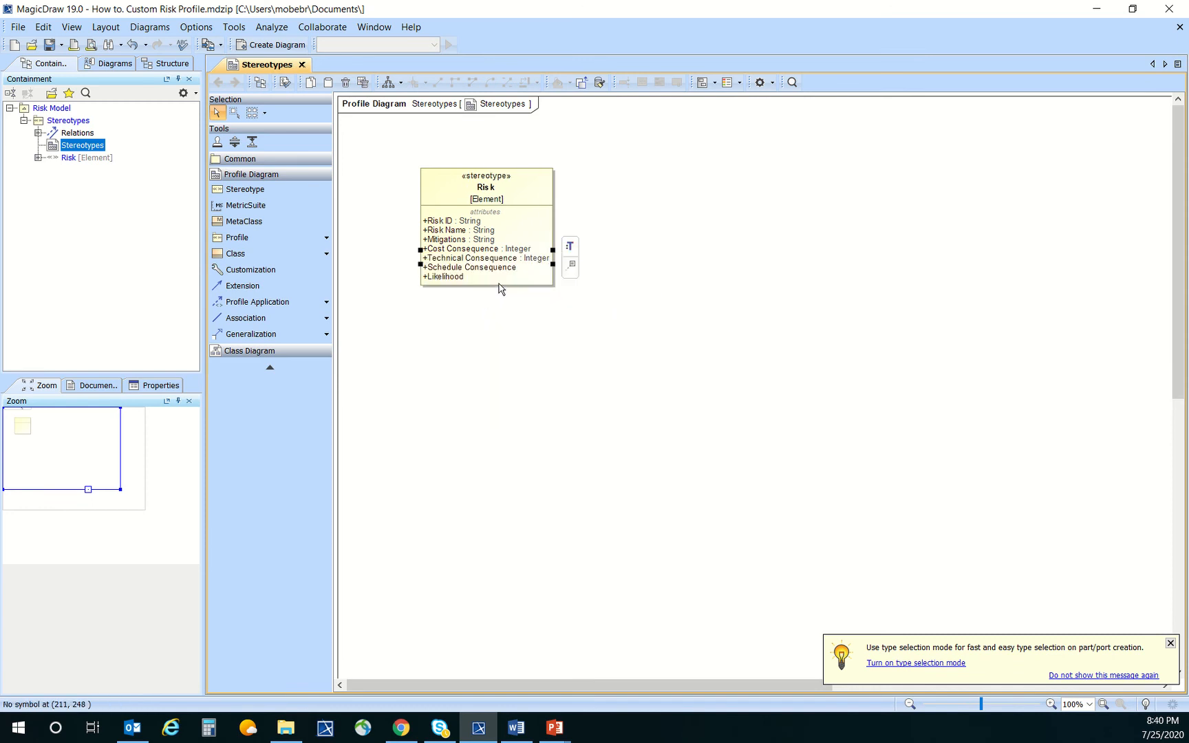
click(498, 272)
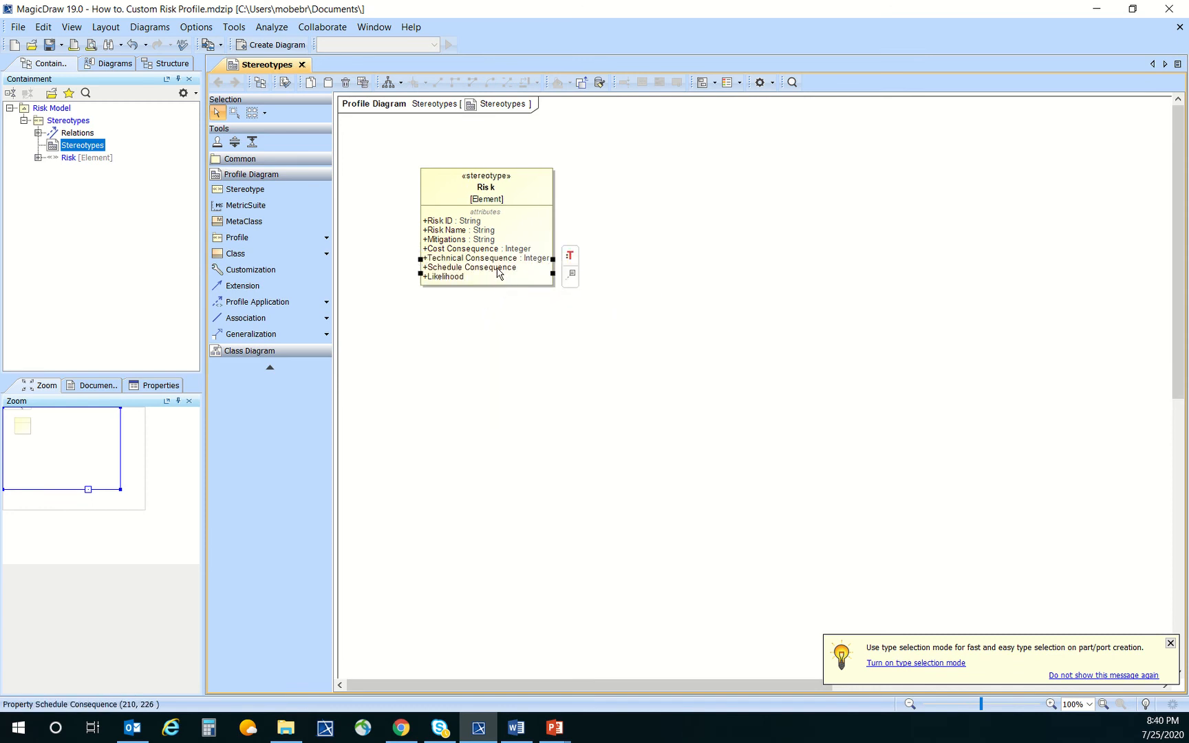
click(571, 256)
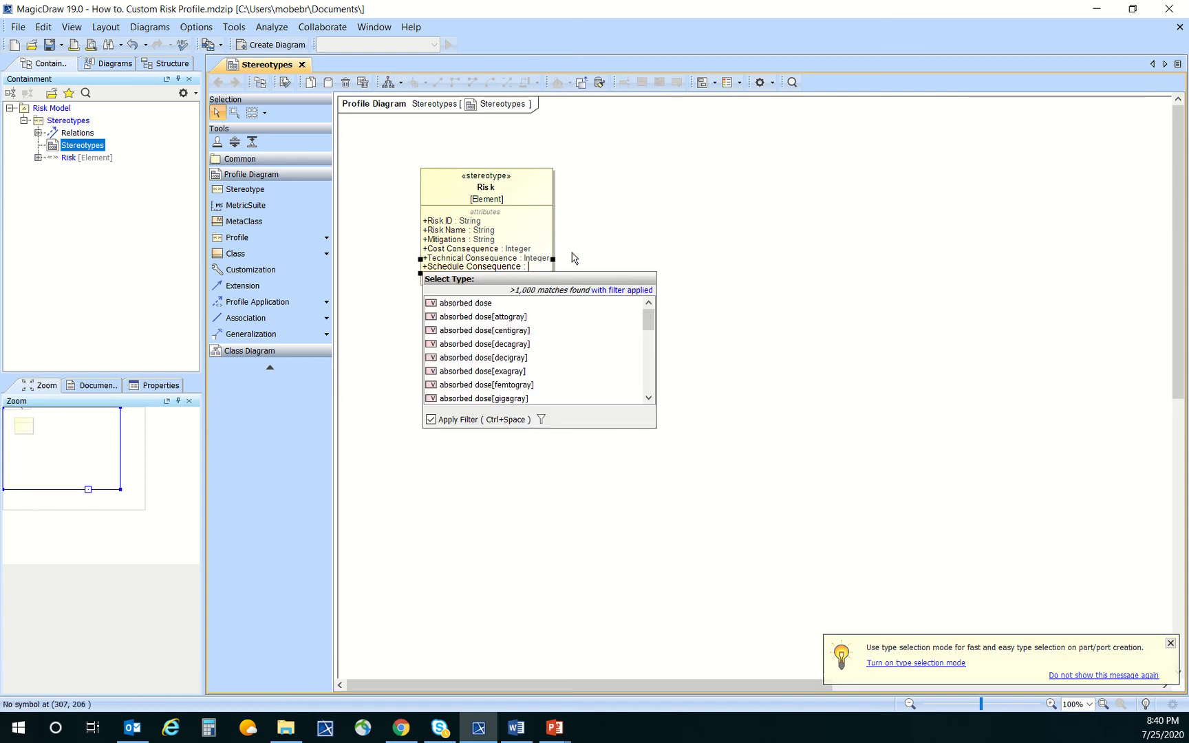
text(Integer)
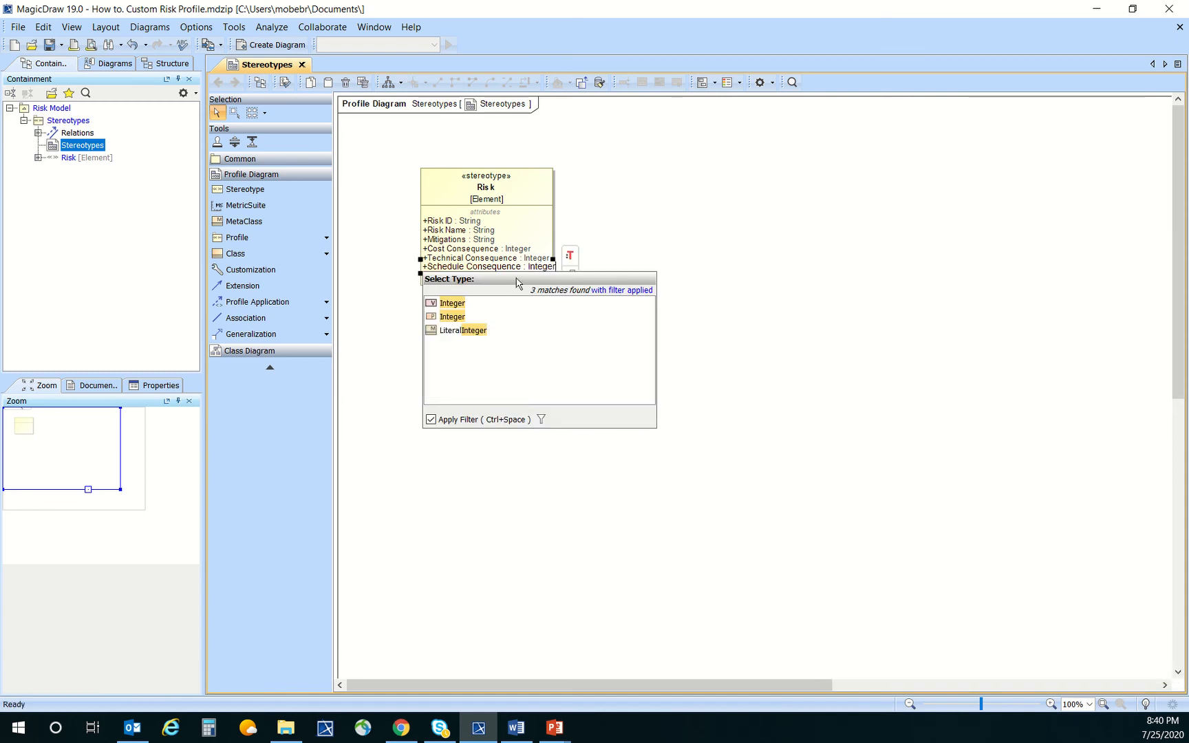
click(499, 302)
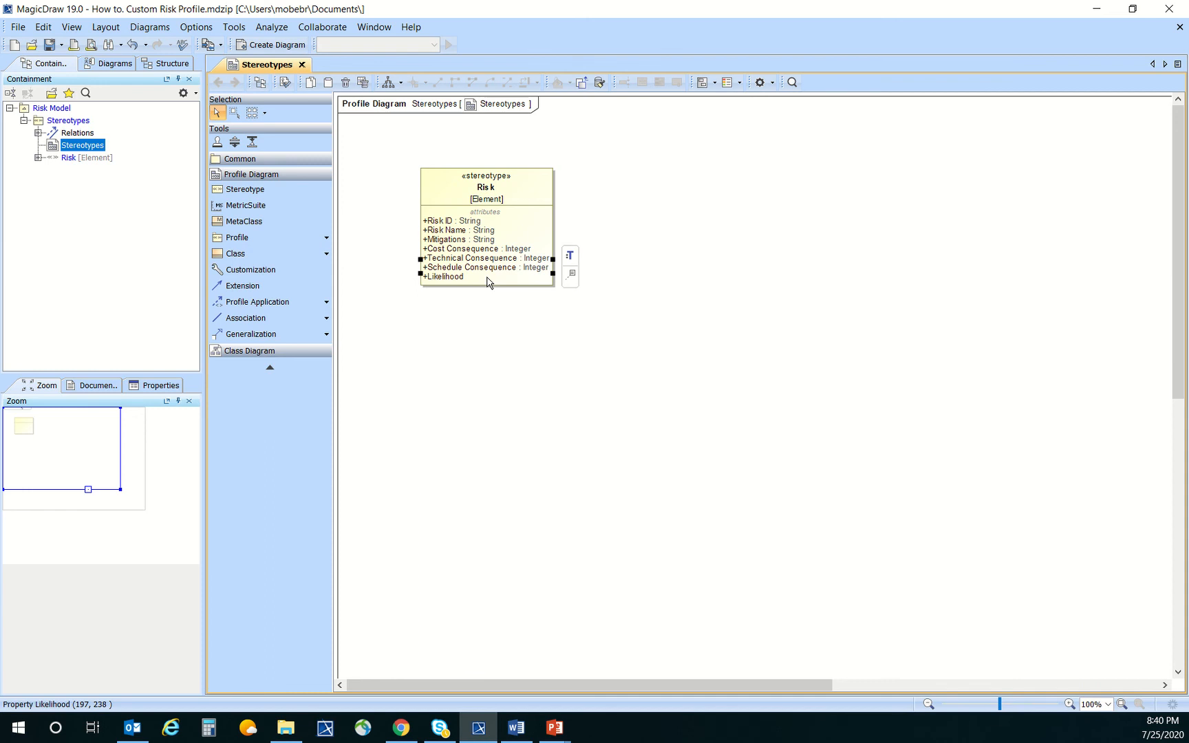
- Set the type of the Risk stereotype's Likelihood property to Integer
click(490, 278)
click(568, 267)
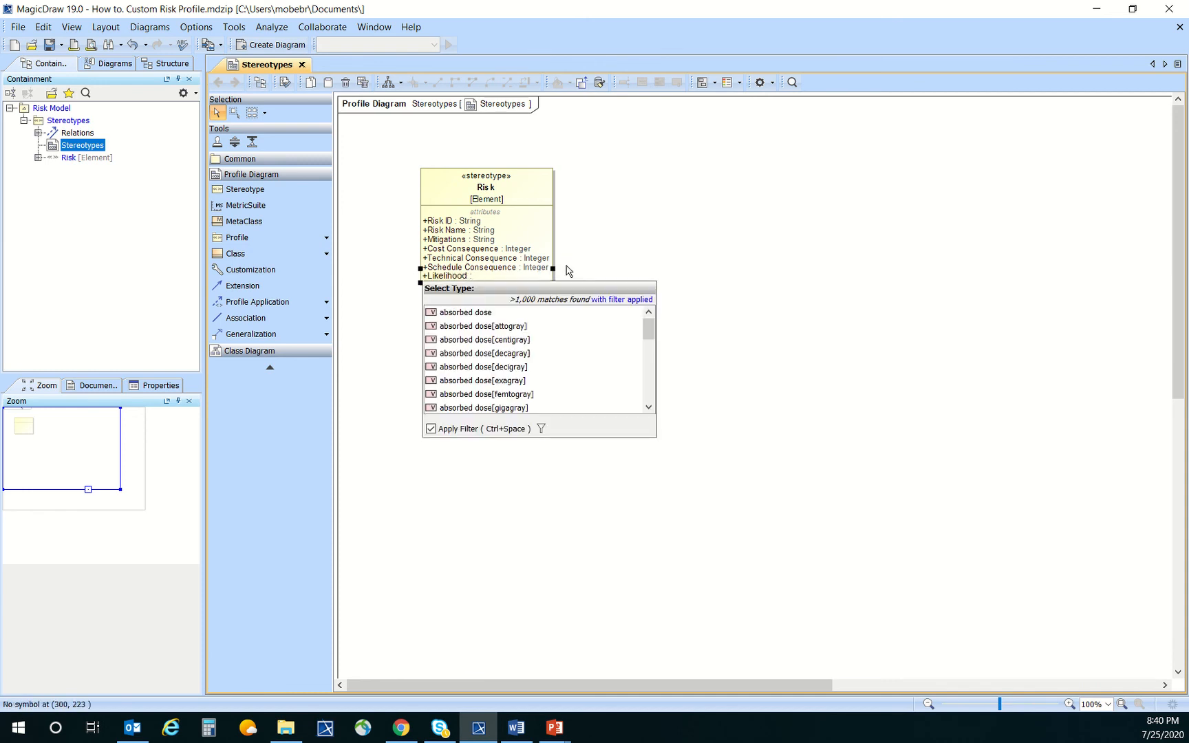
text(Integer)
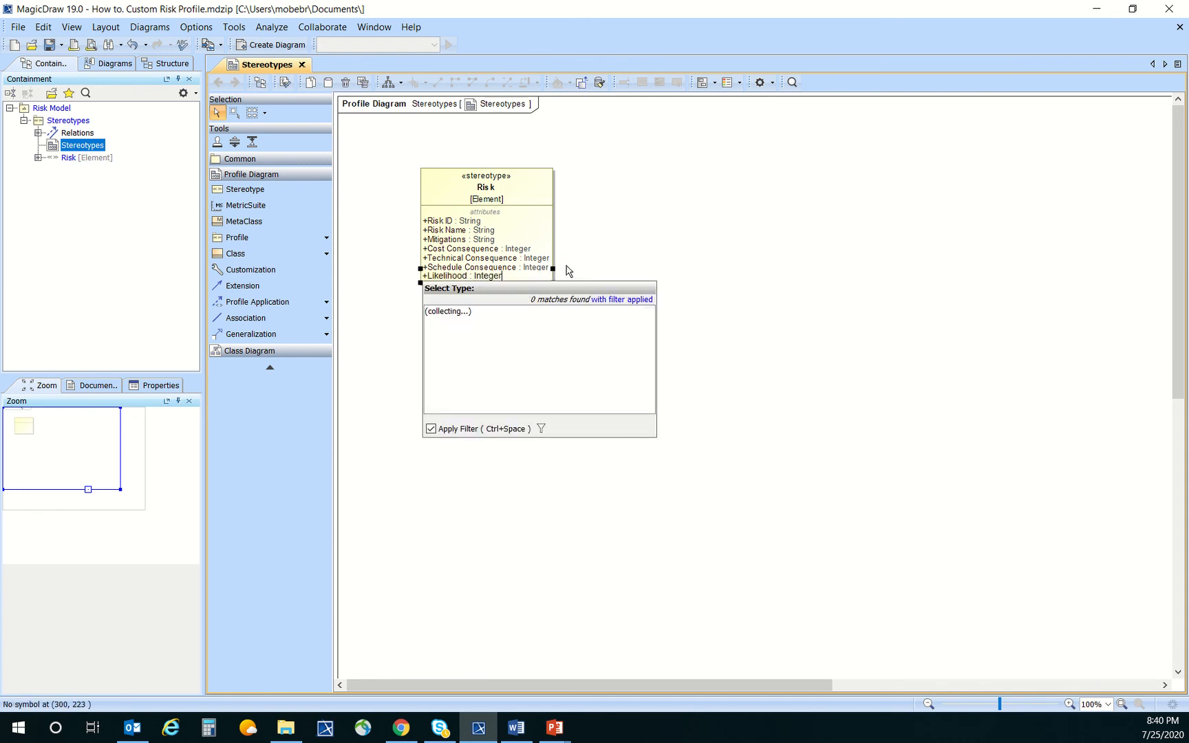
click(443, 319)
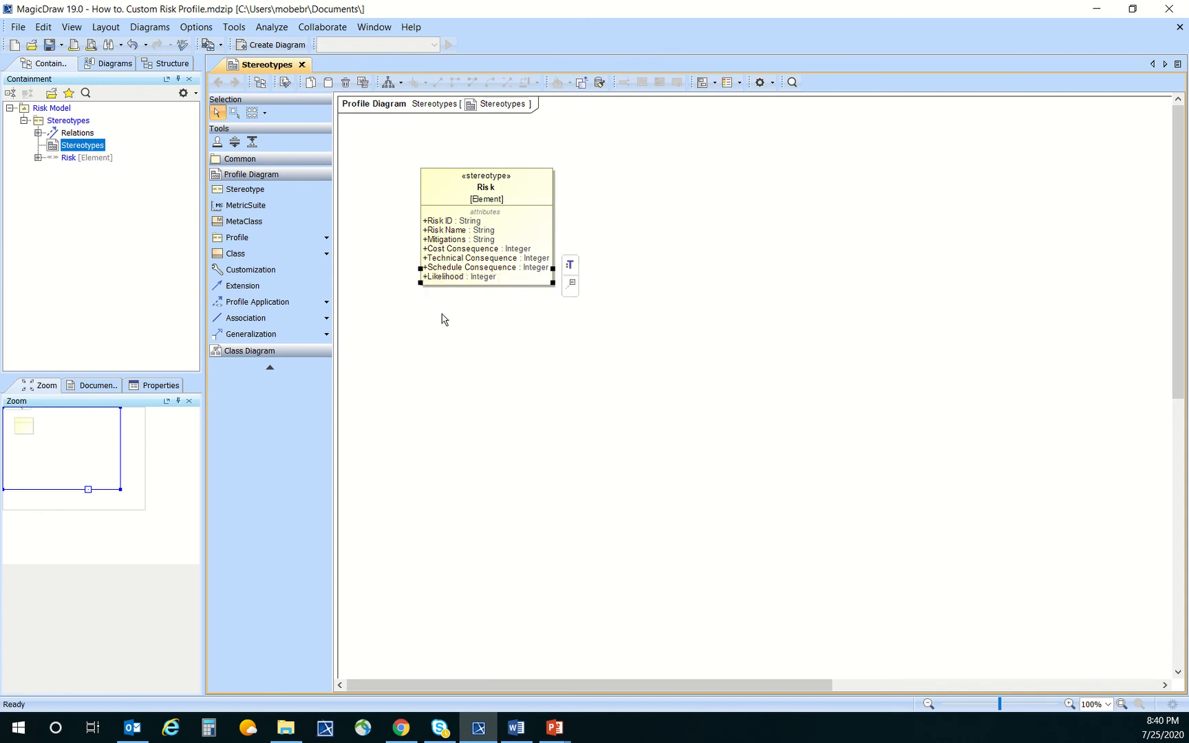
click(681, 260)
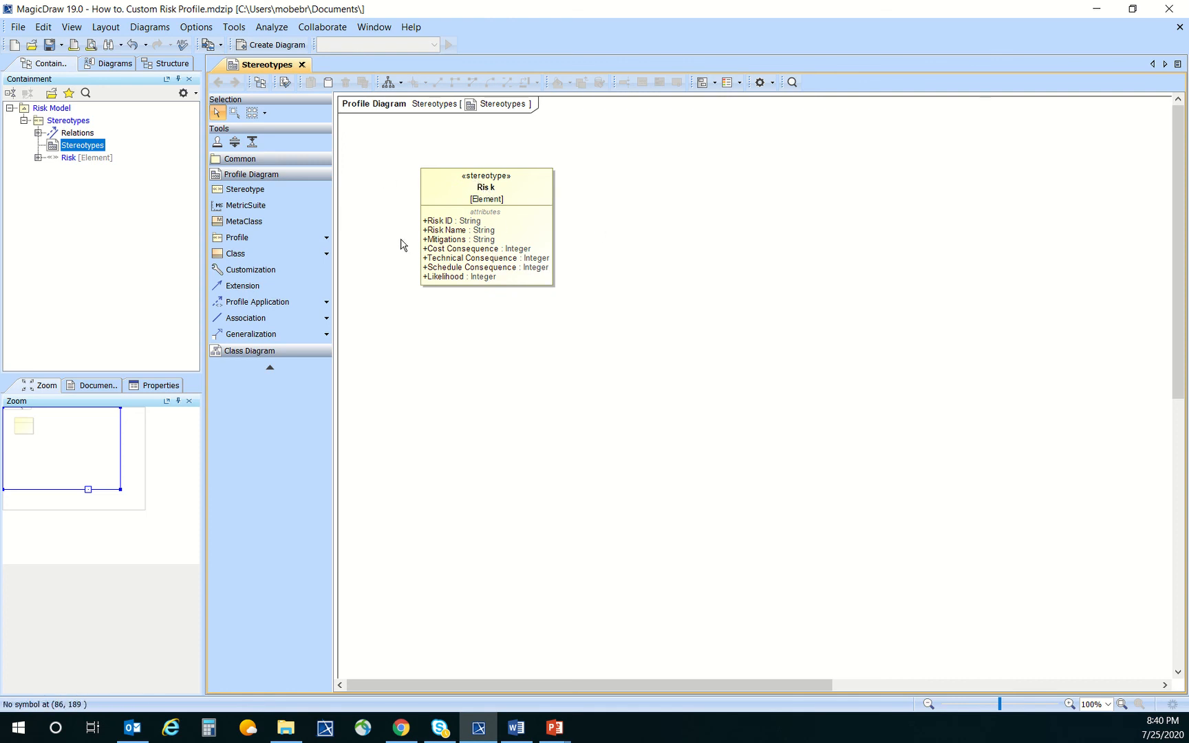
- Create a block definition diagram directly under the Risk Model root in the containment tree
click(56, 109)
right_click(69, 108)
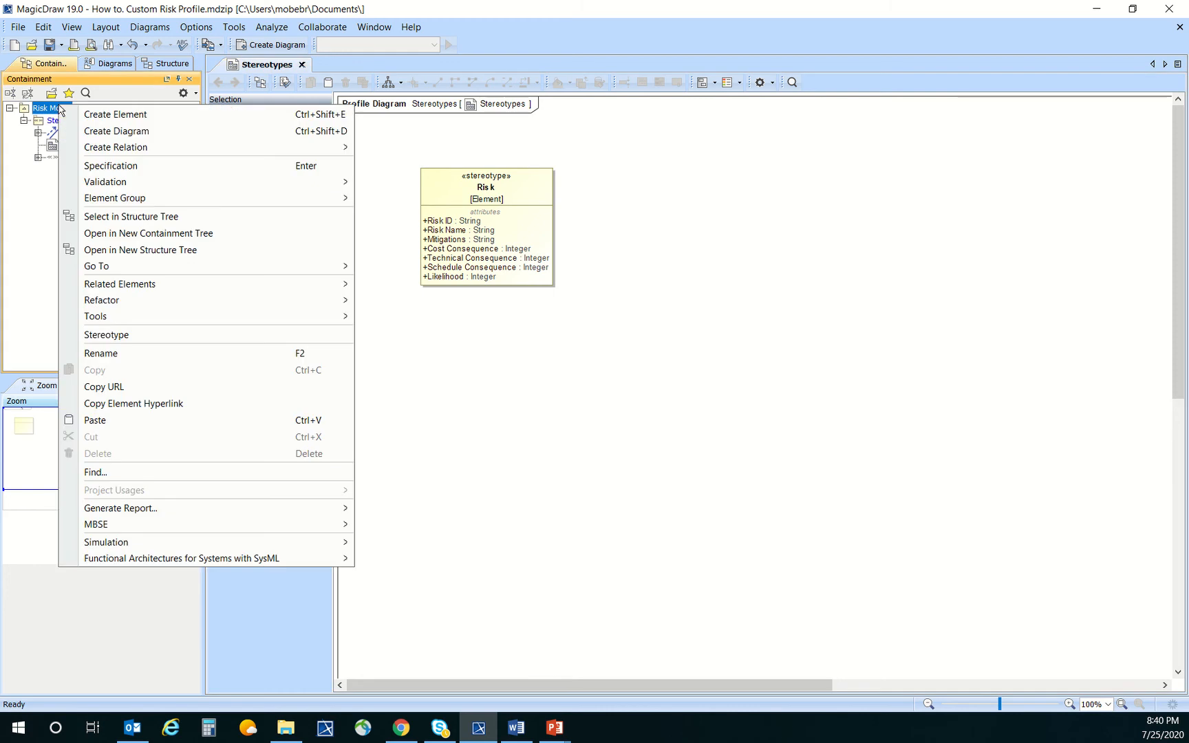
click(99, 126)
click(135, 300)
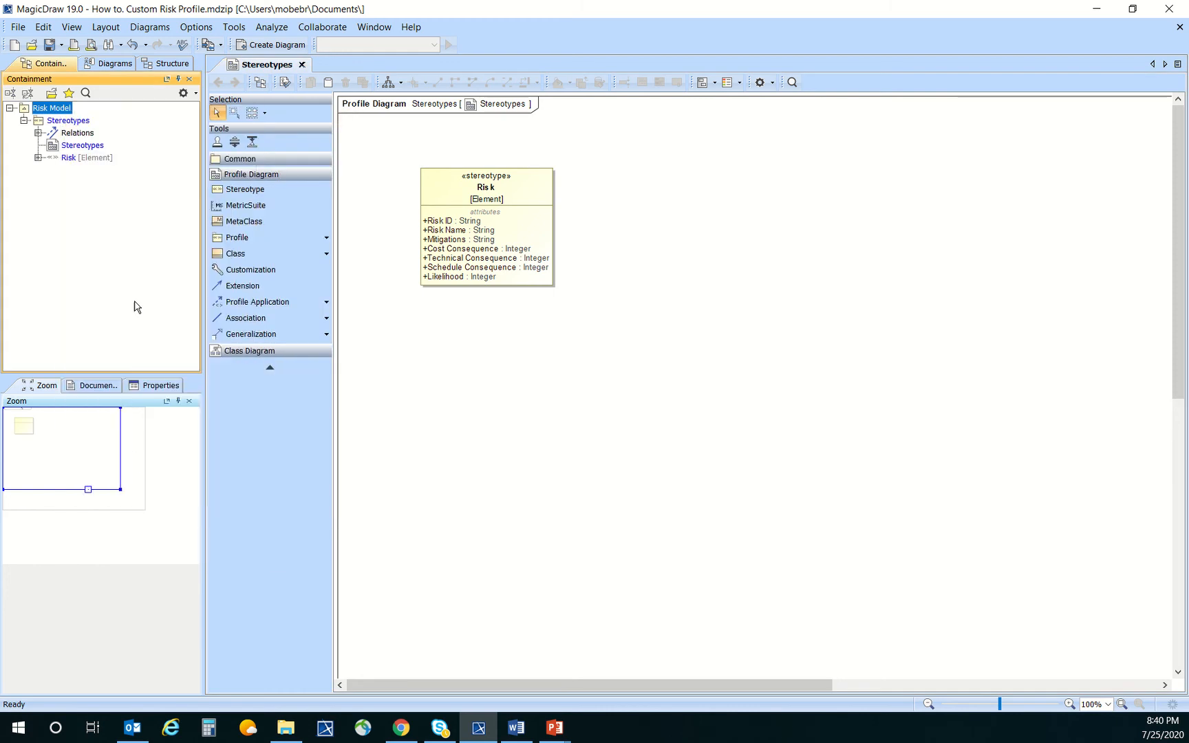
- Place a block in the upper-left area of the block definition diagram and name it System
click(237, 205)
click(444, 203)
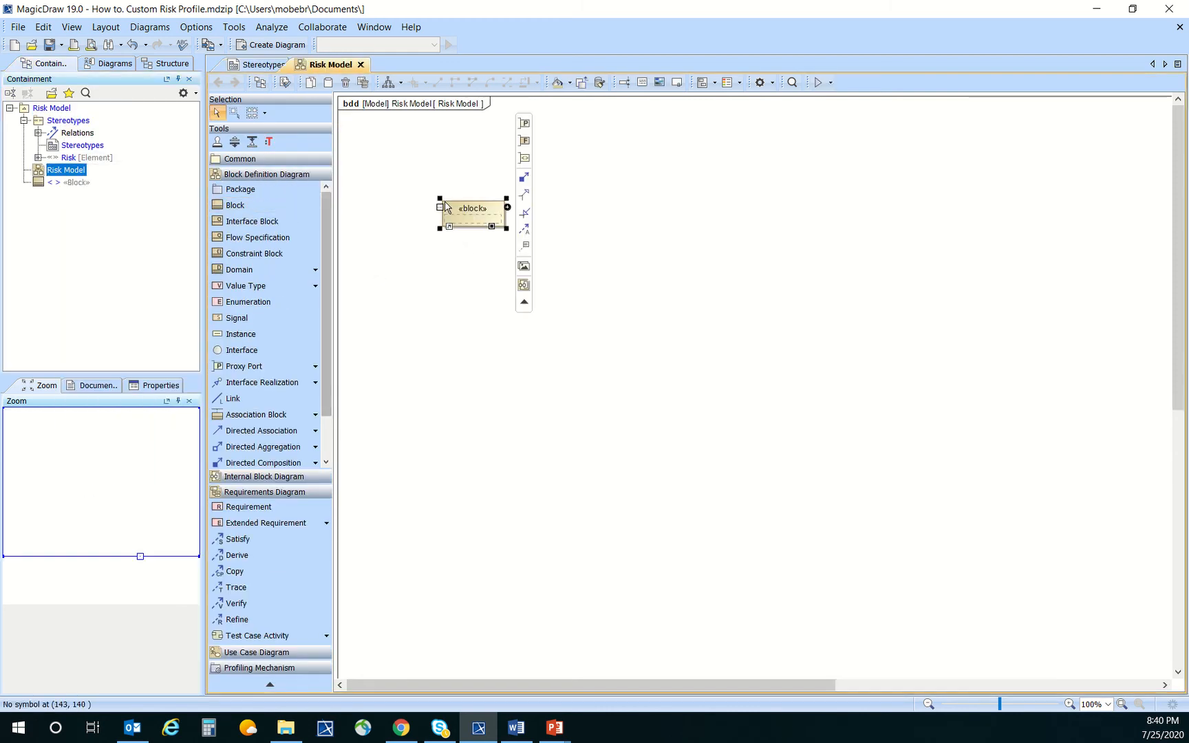
text(S)
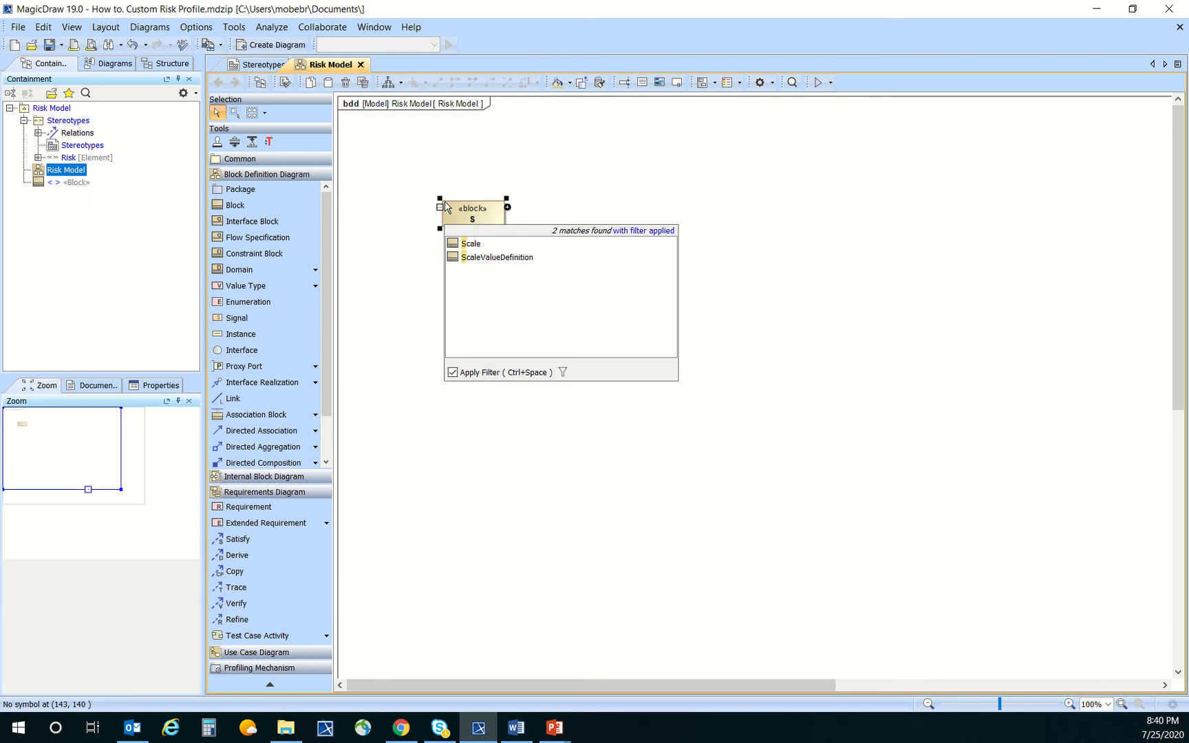
text(ystem)
key(Return)
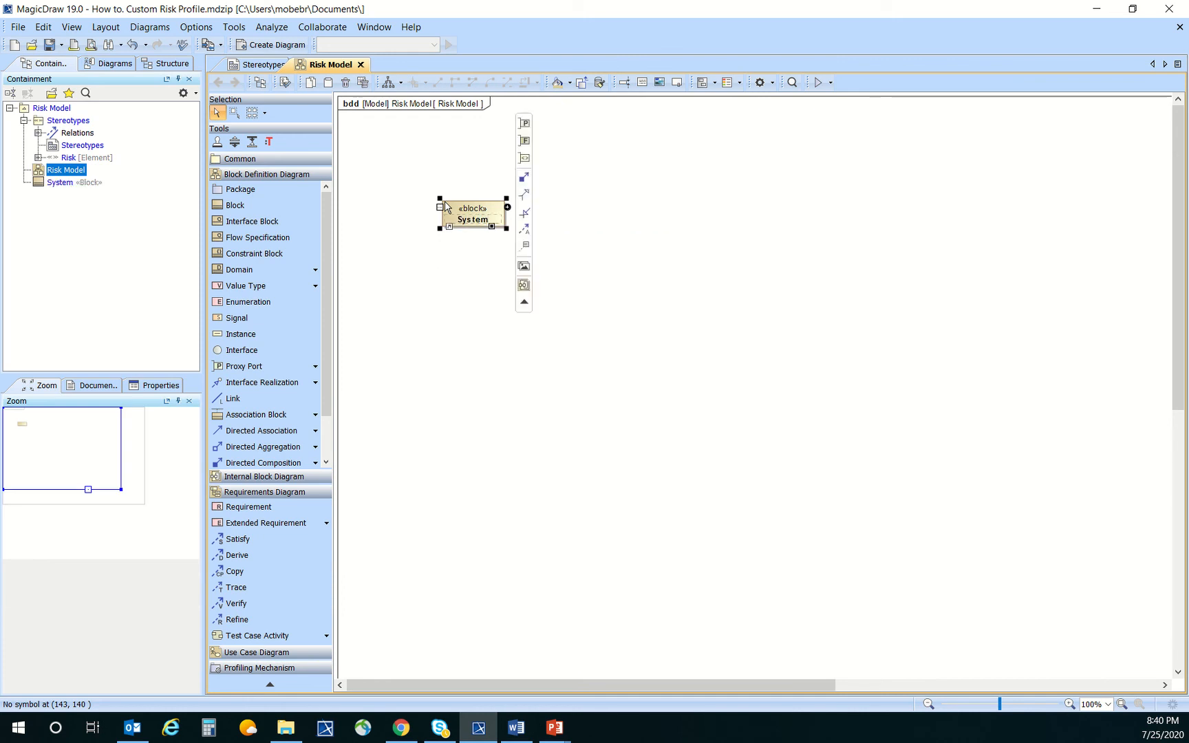
- Apply the Risk stereotype to the System block in addition to its Block stereotype
click(480, 211)
right_click(481, 211)
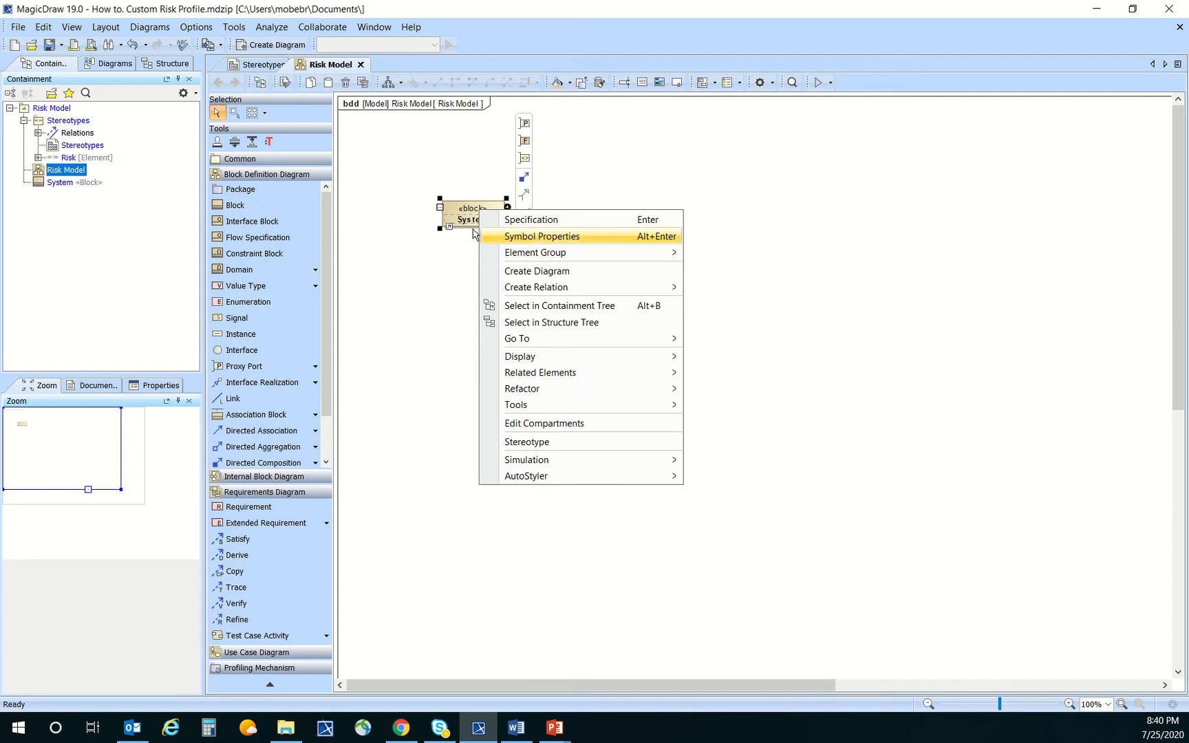
click(460, 236)
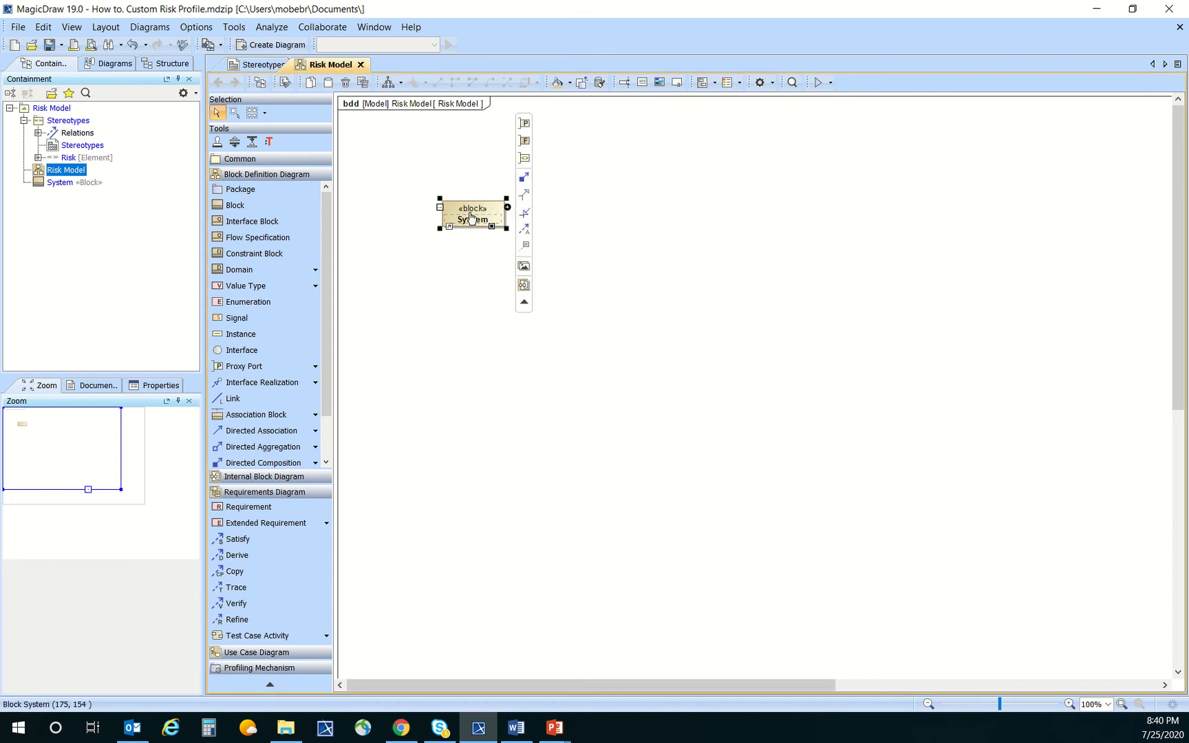
right_click(470, 213)
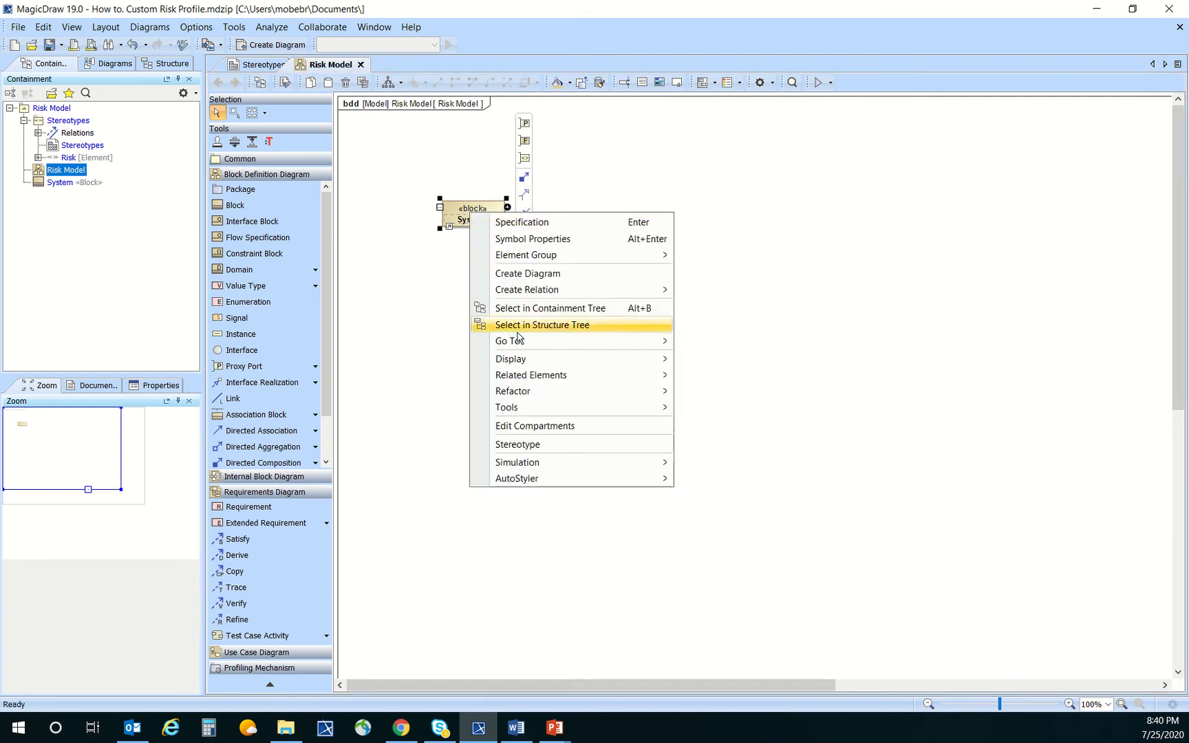
click(566, 446)
click(581, 340)
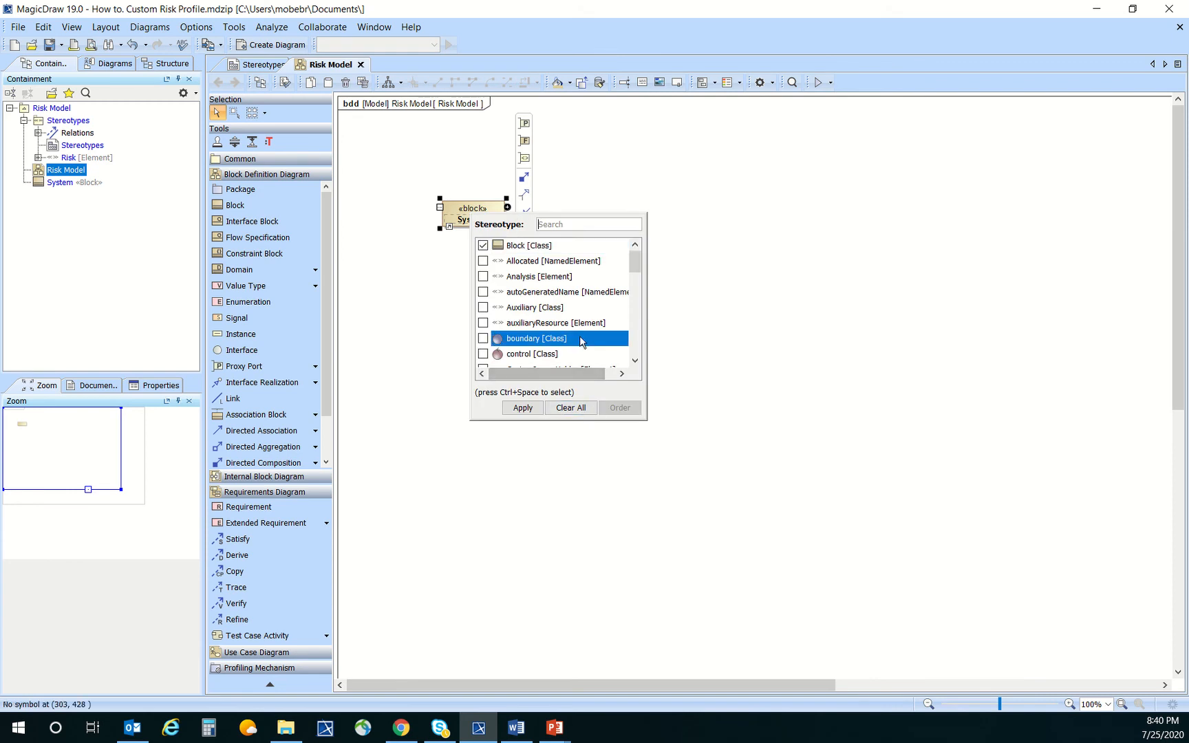
text(rish)
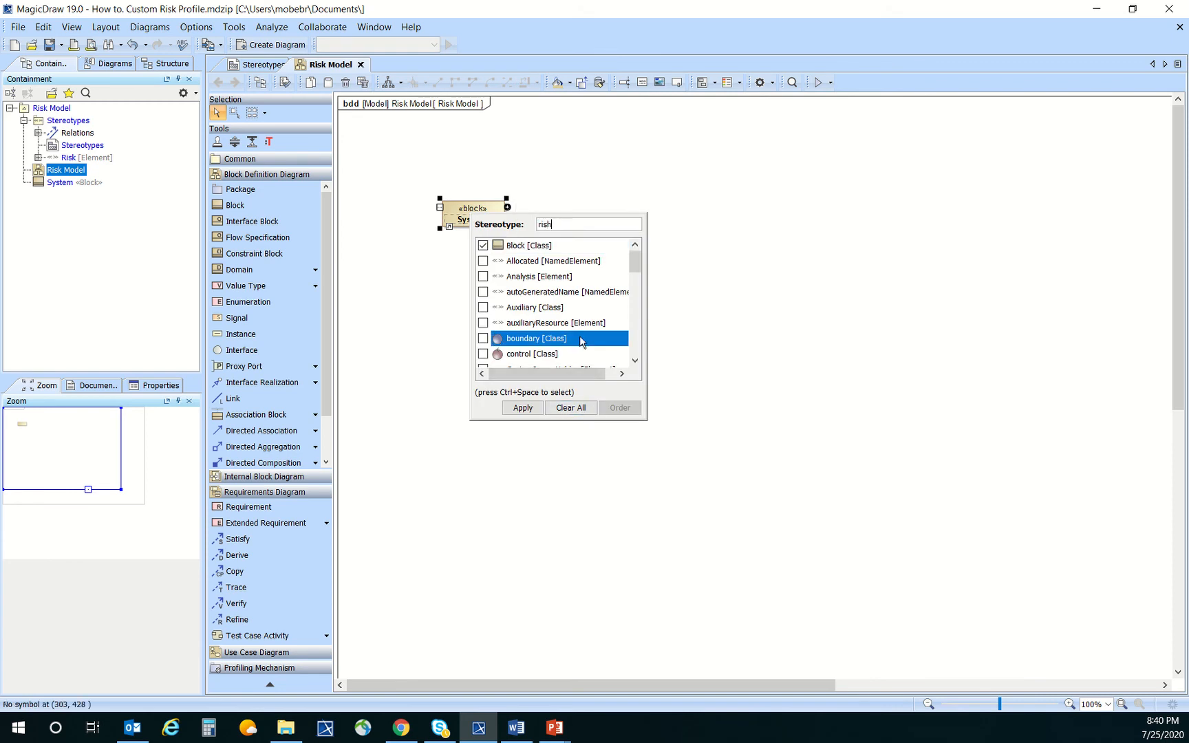
key(BackSpace)
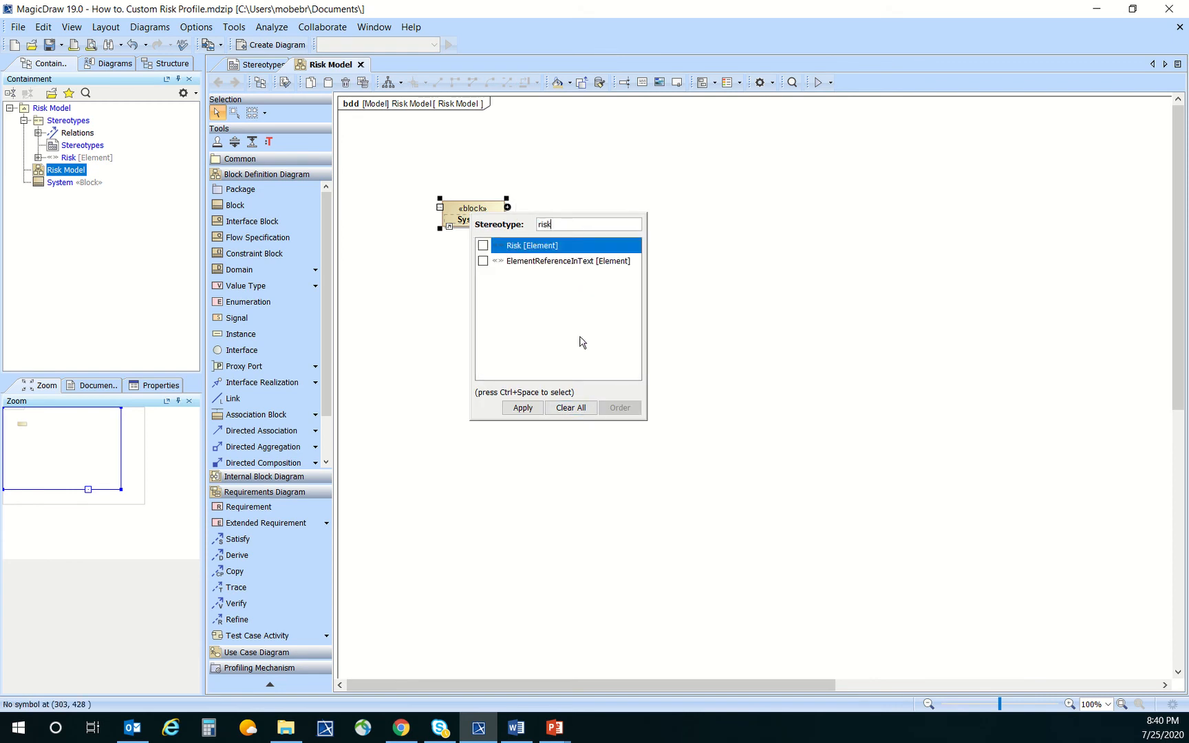
text(sk)
click(484, 246)
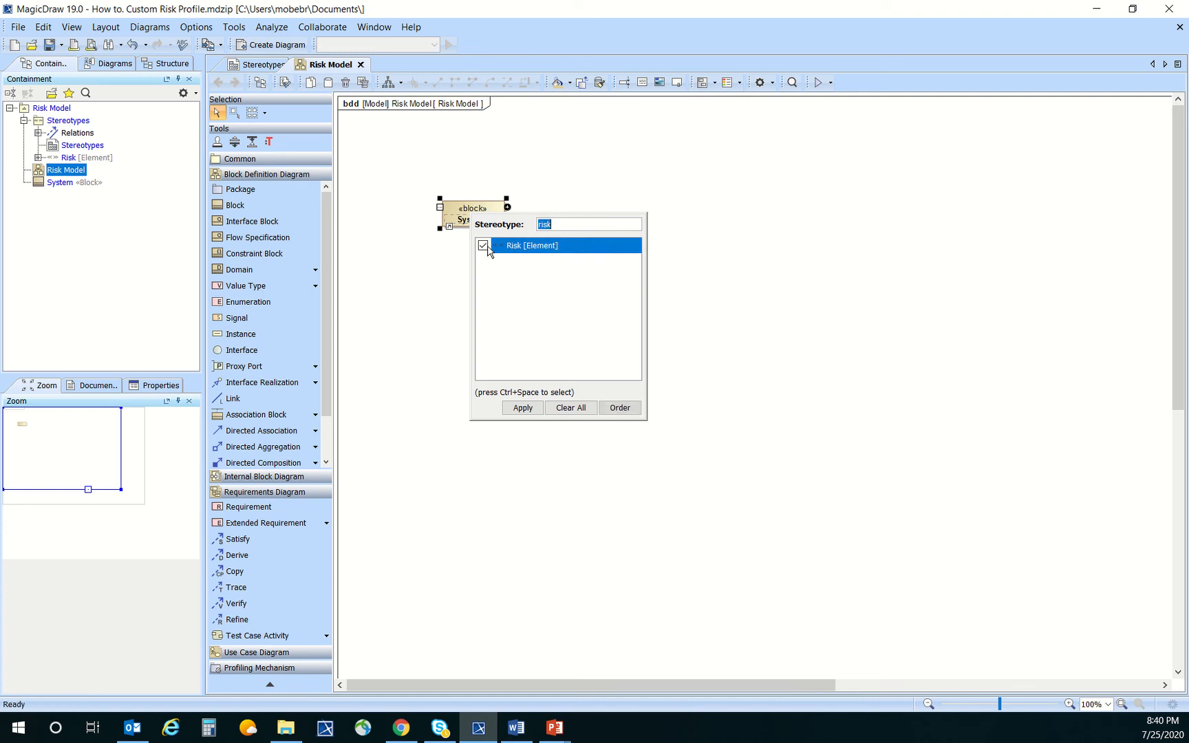
click(518, 412)
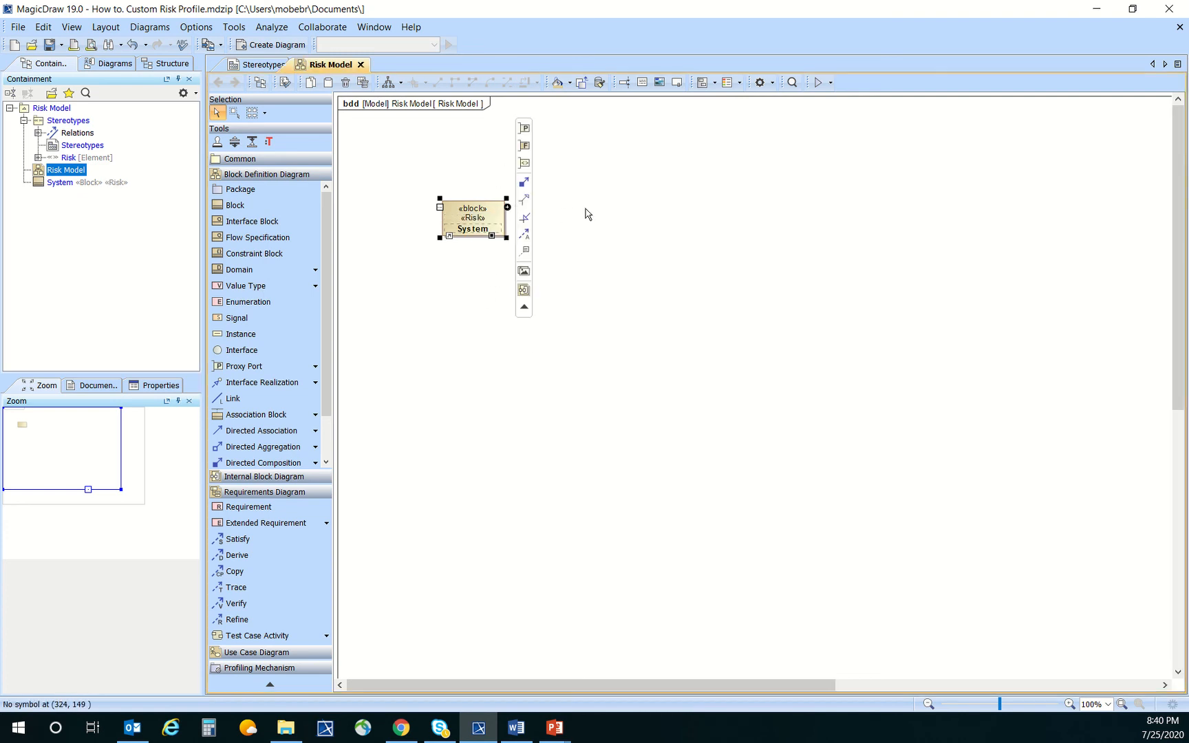
- In the System block's specification, create a value of 4 for the Risk tag Cost Consequence
right_click(499, 215)
click(513, 222)
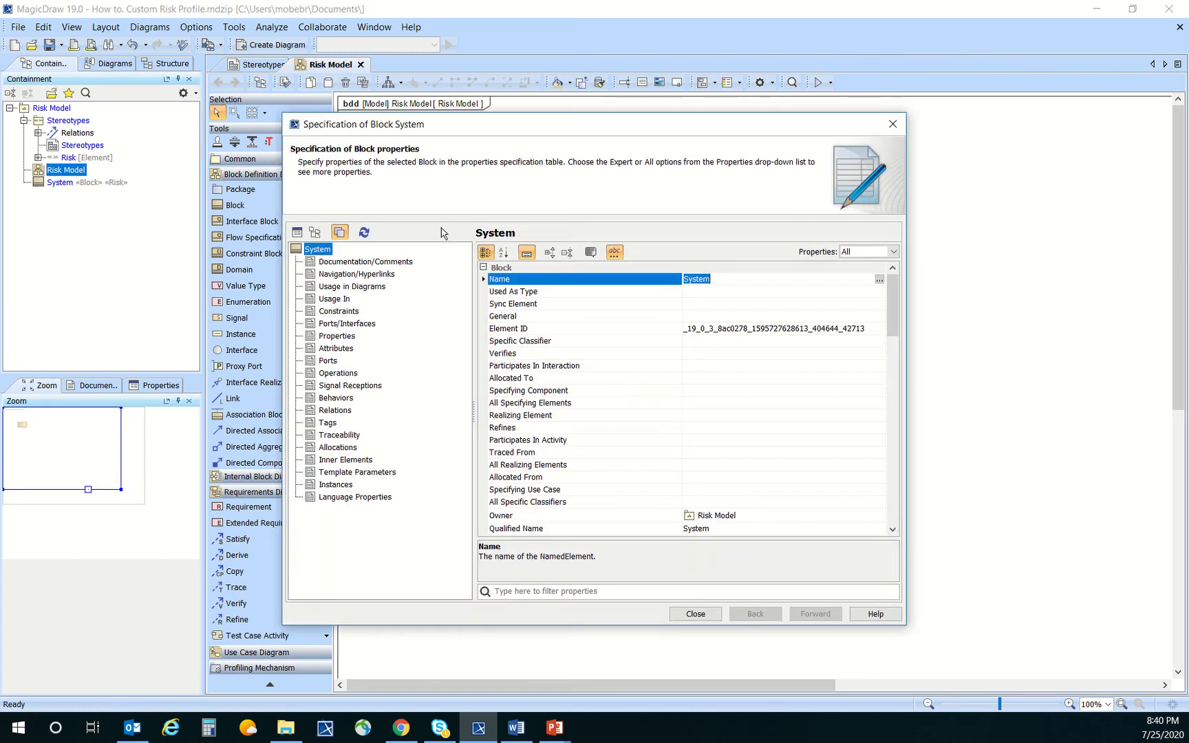
click(330, 425)
click(546, 333)
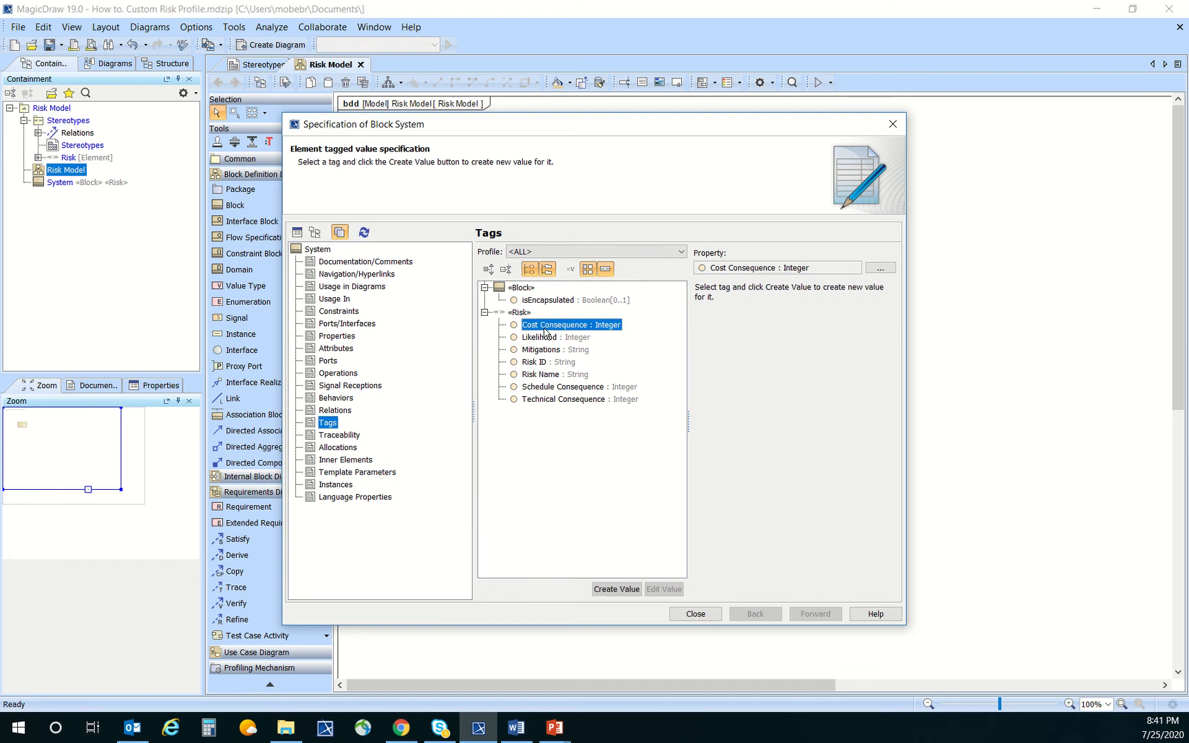
click(617, 589)
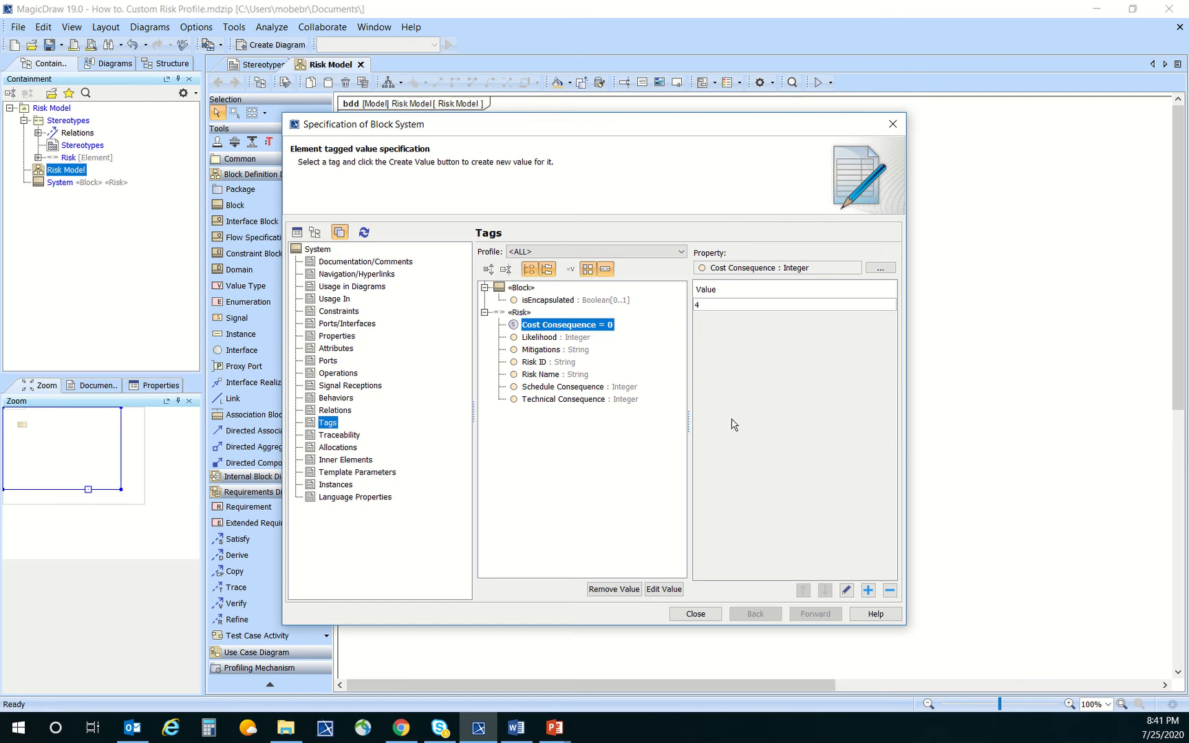
- Create a value for the System block's Risk ID tag and set it to RA-123
click(546, 338)
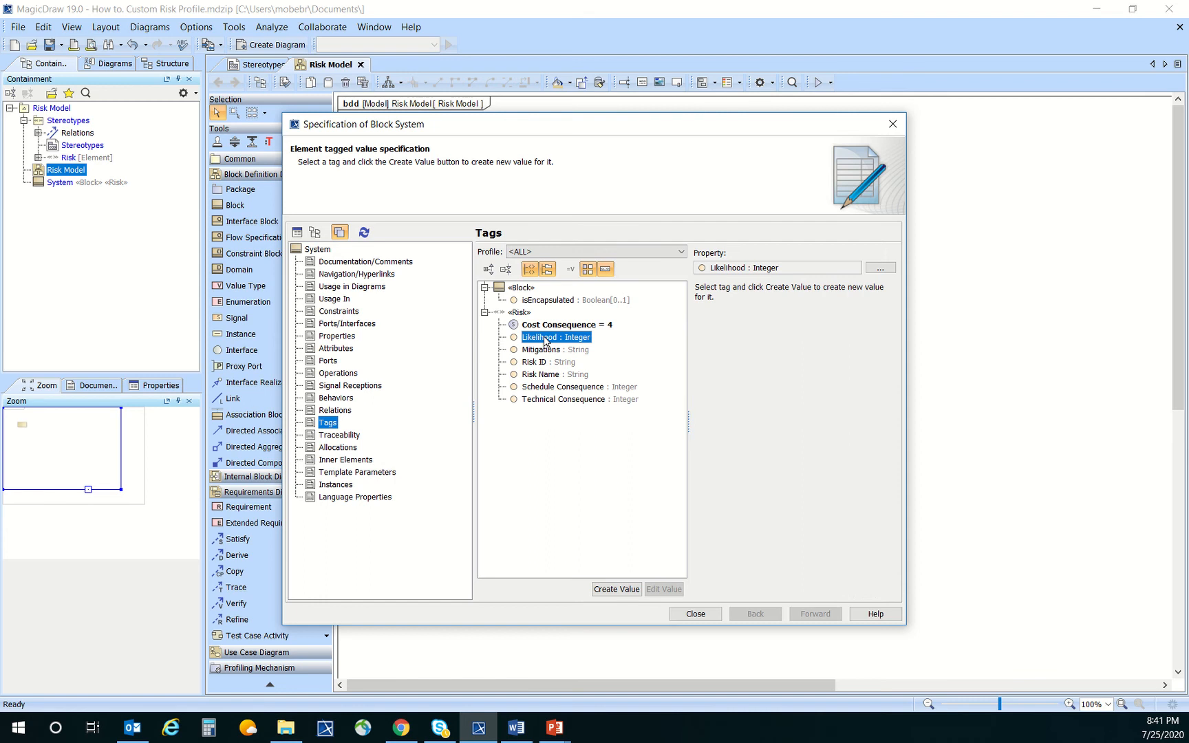
click(535, 363)
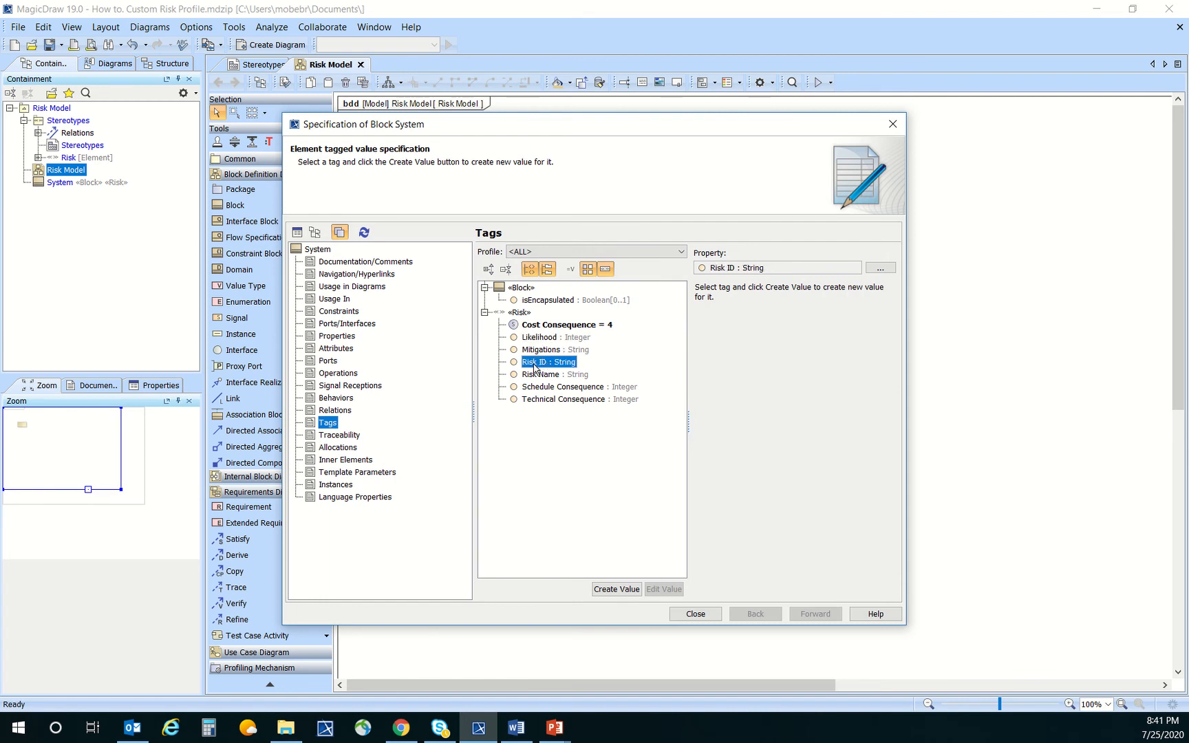
click(616, 589)
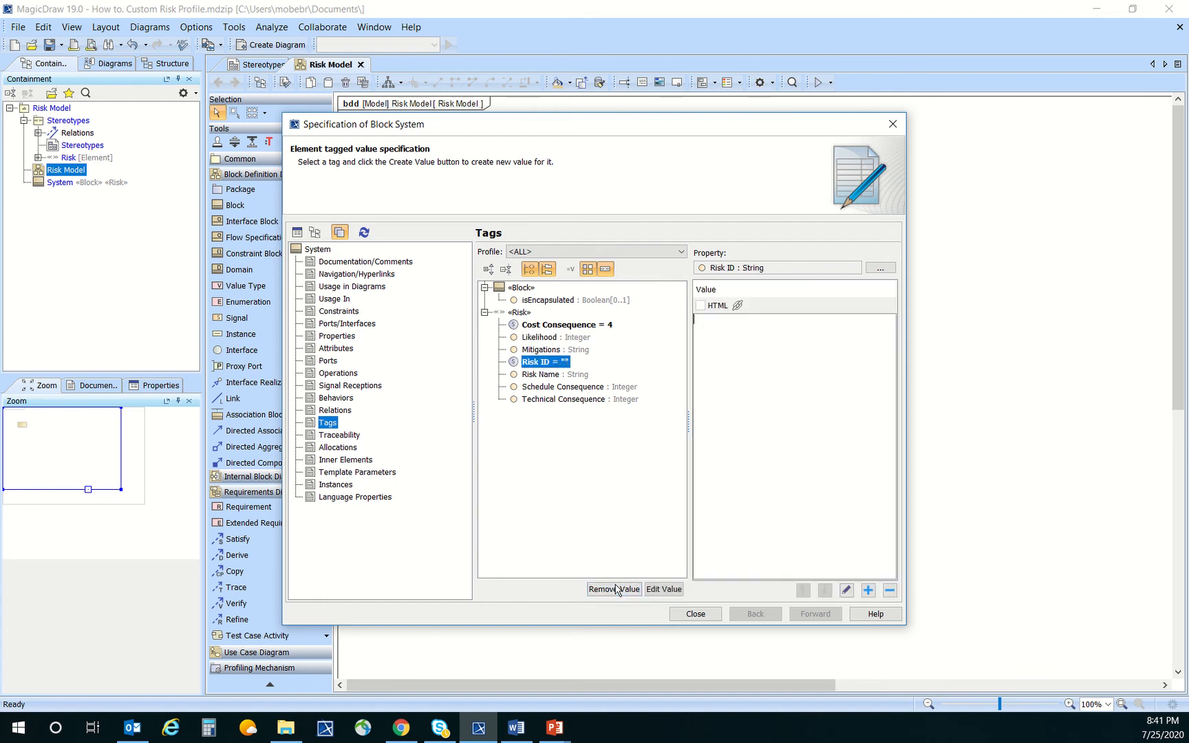
click(734, 452)
text(23)
- Create the Risk Name tag value "Long Lead" for the System block and close its specification
click(549, 375)
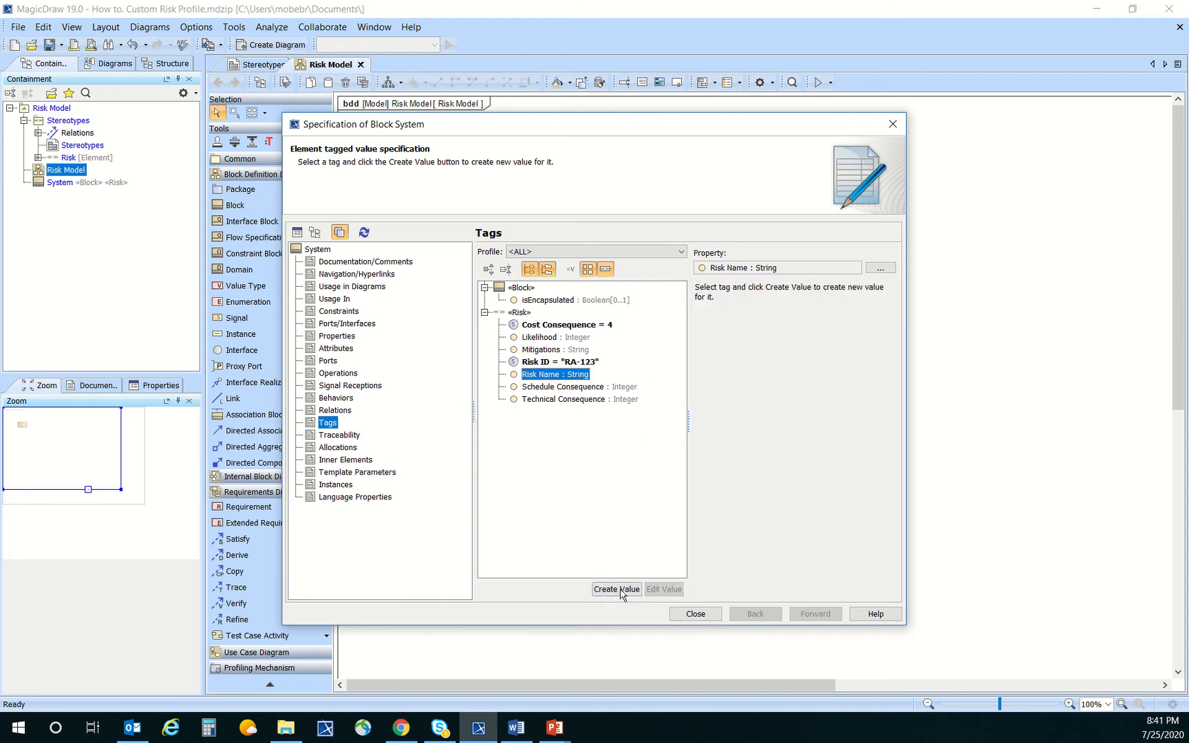
key(Return)
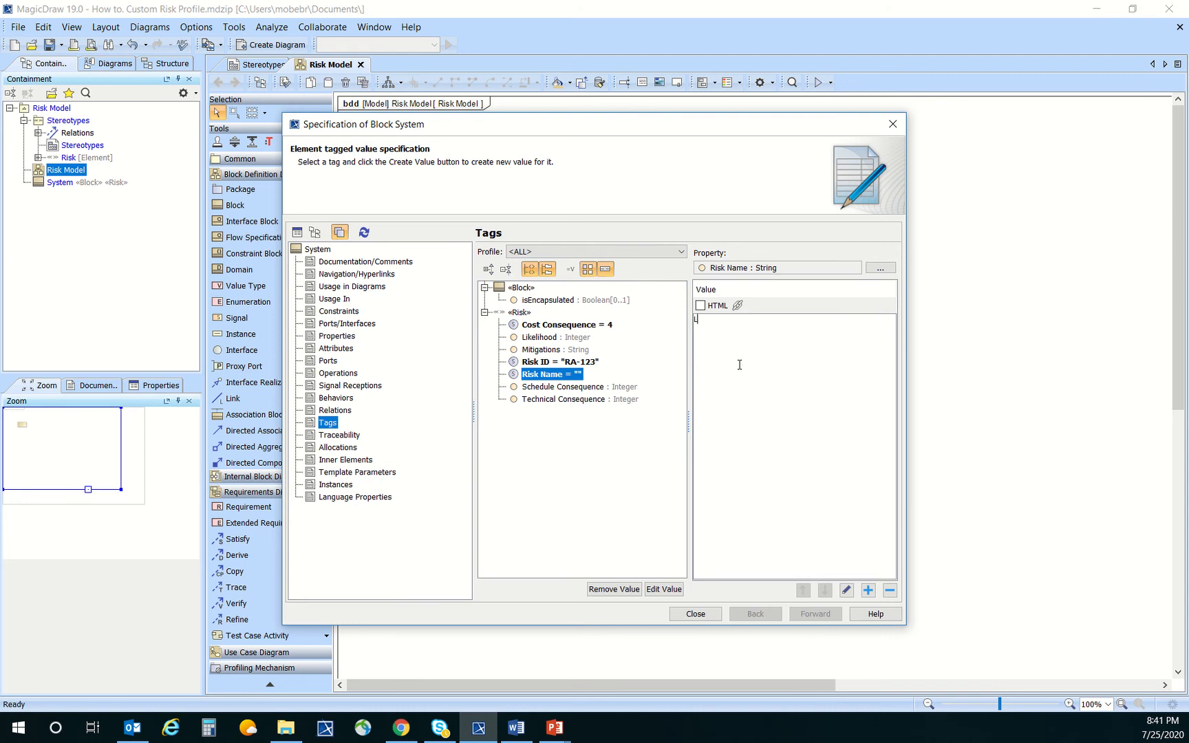
text(ong Lead)
click(689, 614)
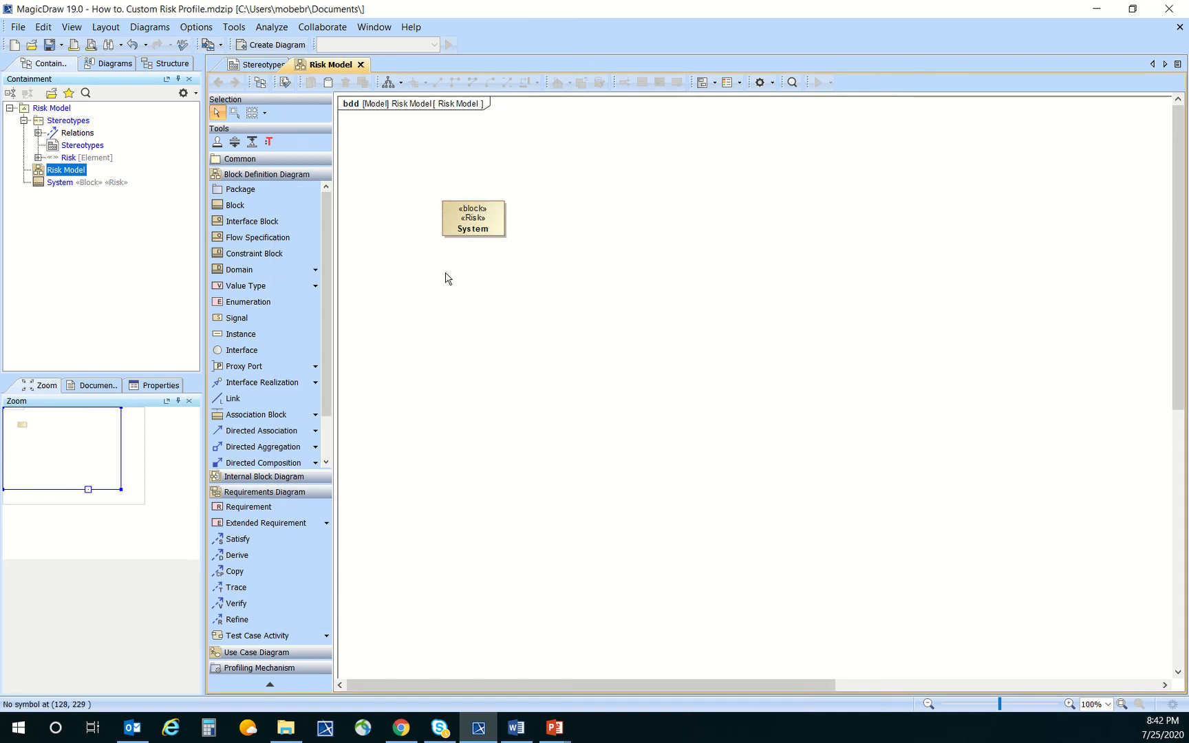
right_click(486, 214)
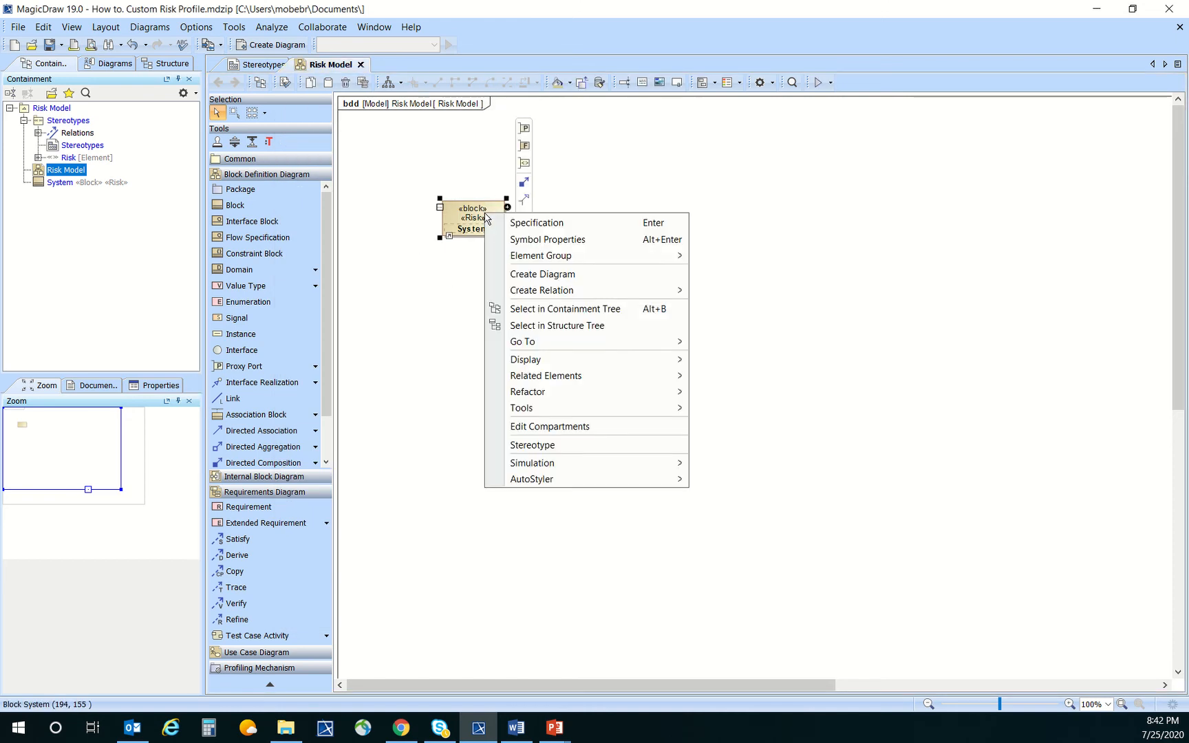
click(461, 209)
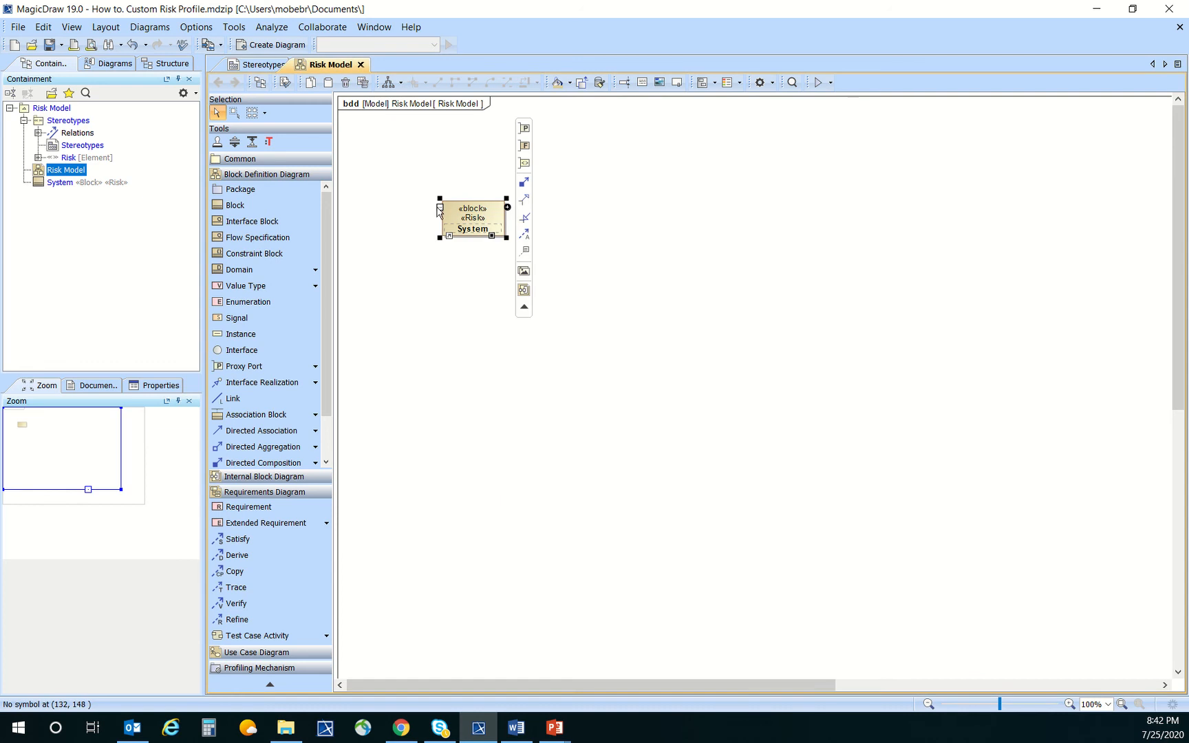
click(440, 207)
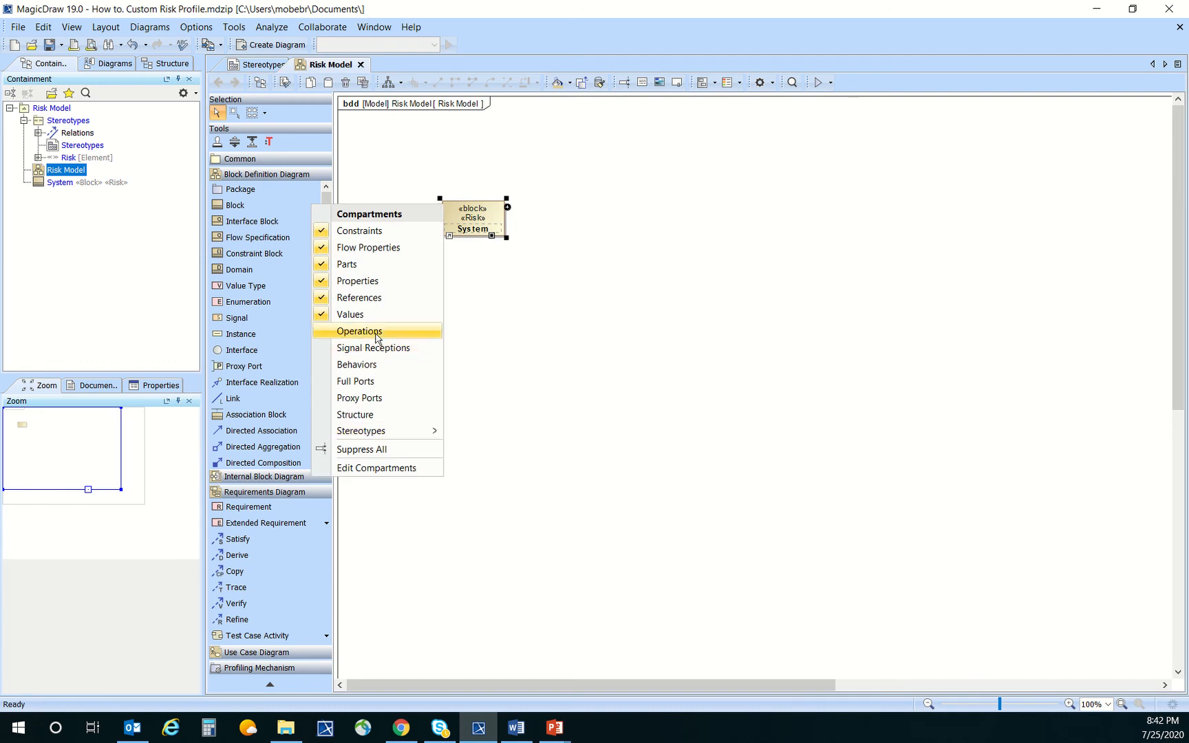
click(487, 287)
- Find the tagged value options in the System block's symbol properties and set Show Tagged Values to On Shape
right_click(481, 208)
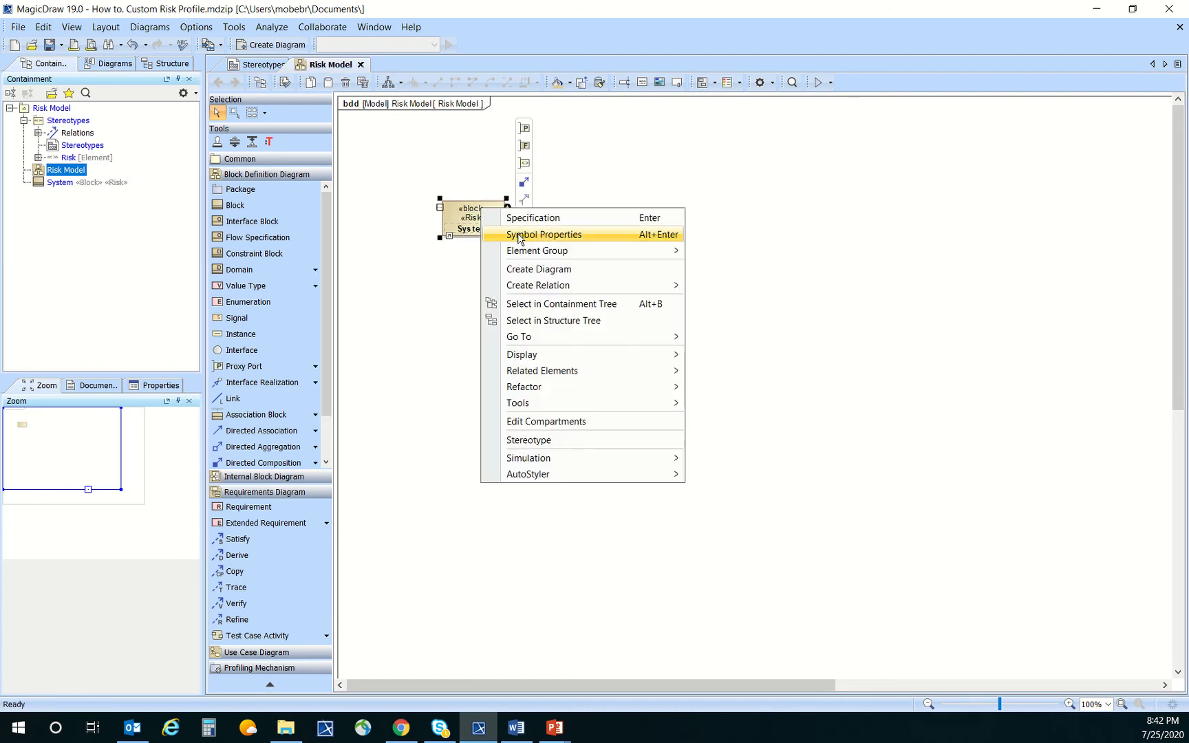
click(523, 237)
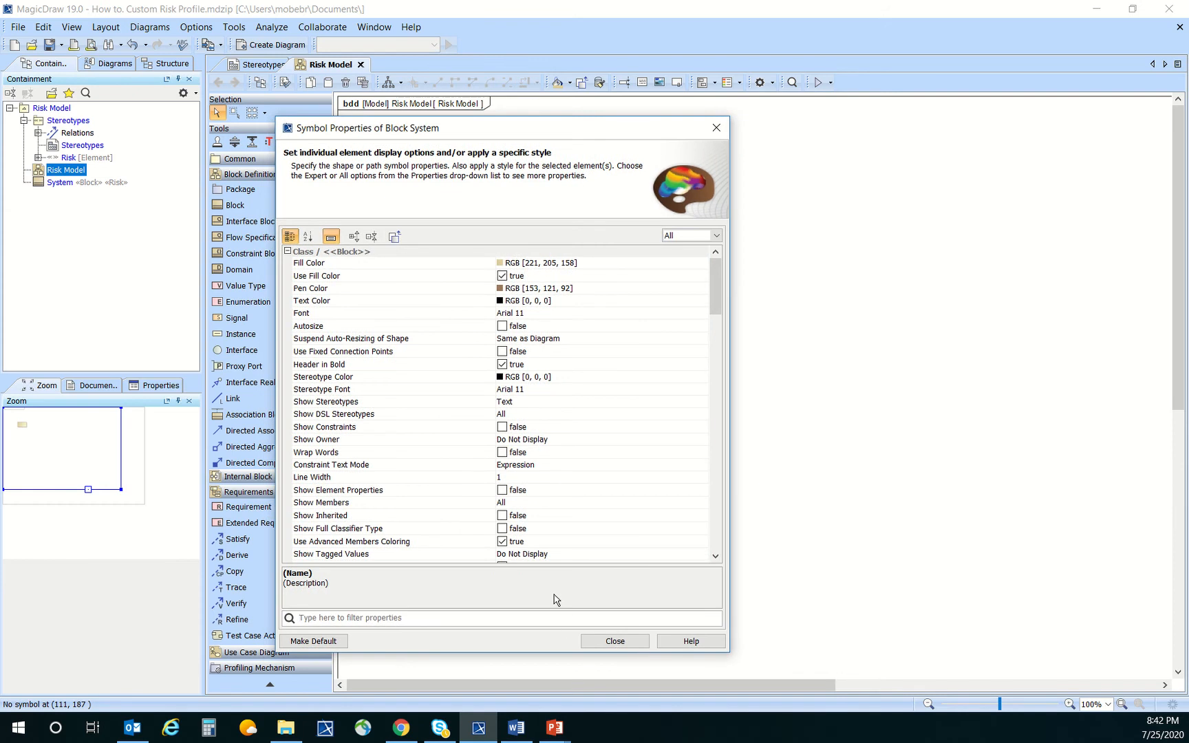
text(tag)
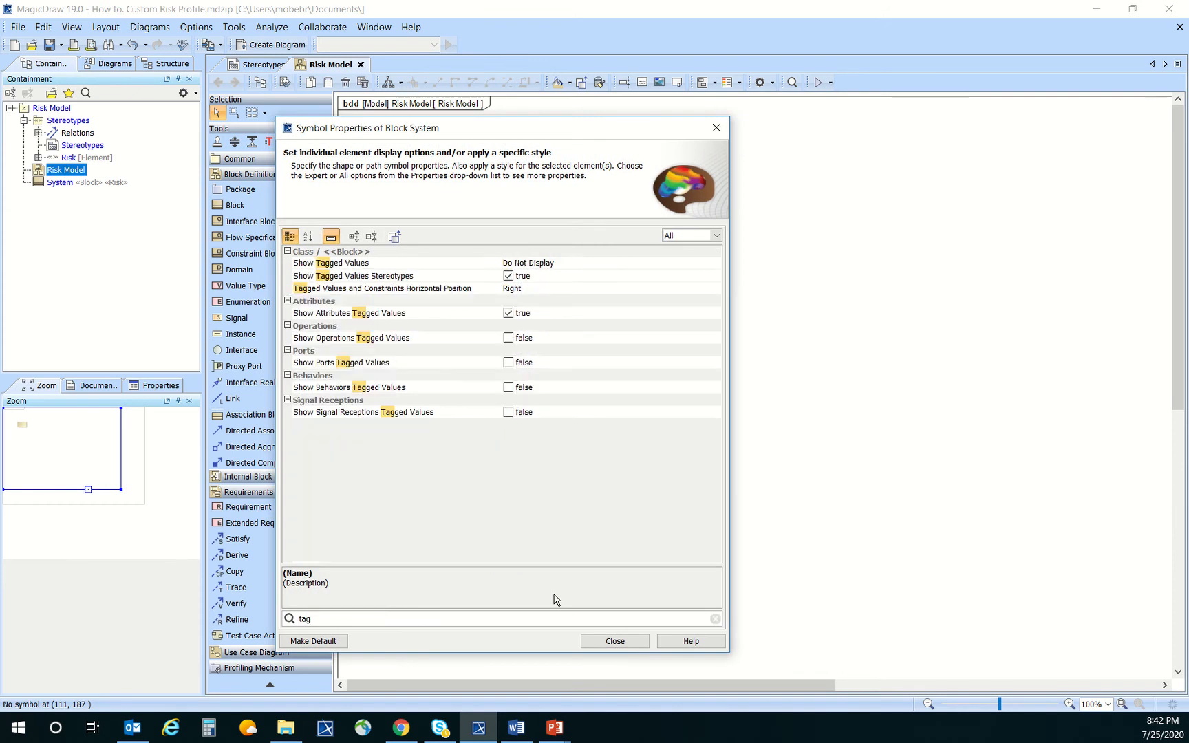
click(570, 267)
click(563, 276)
drag(577, 139, 583, 297)
- Change the System block's Show Tagged Values option to In Compartment and move the dialog clear of the block
click(563, 413)
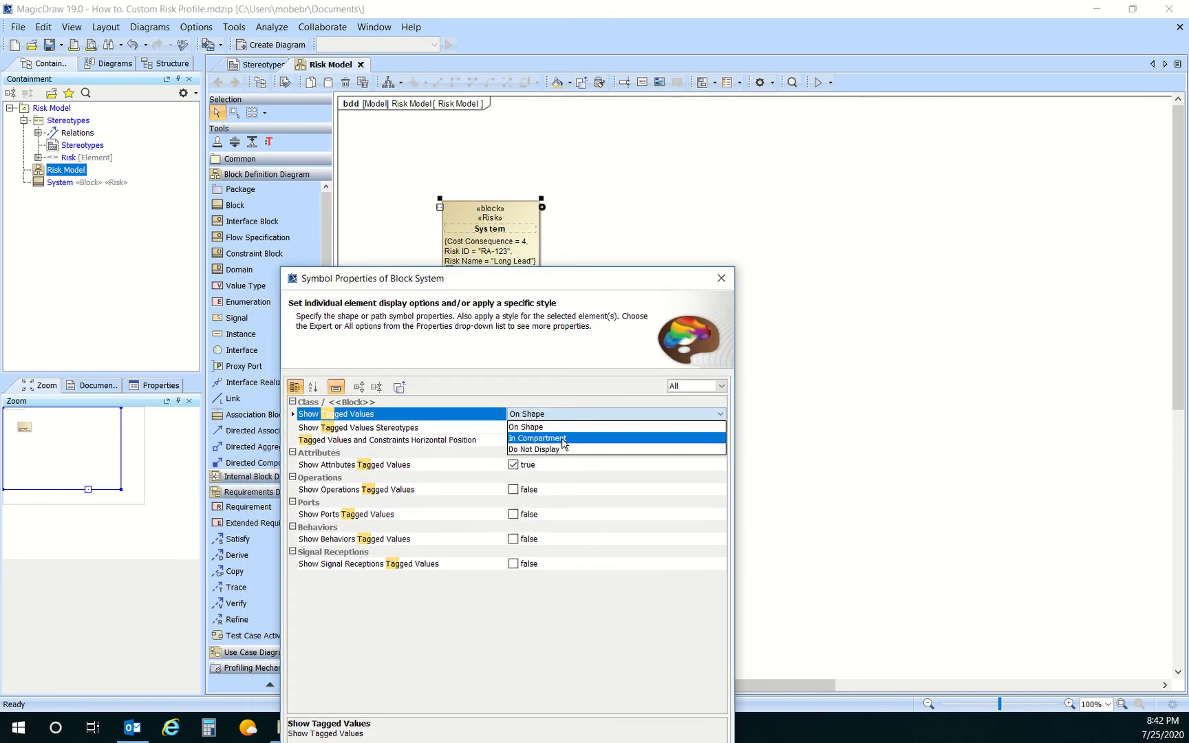
click(563, 439)
drag(557, 277, 866, 150)
- Set the System block's Show Tagged Values option to Do Not Display and close its symbol properties
click(881, 301)
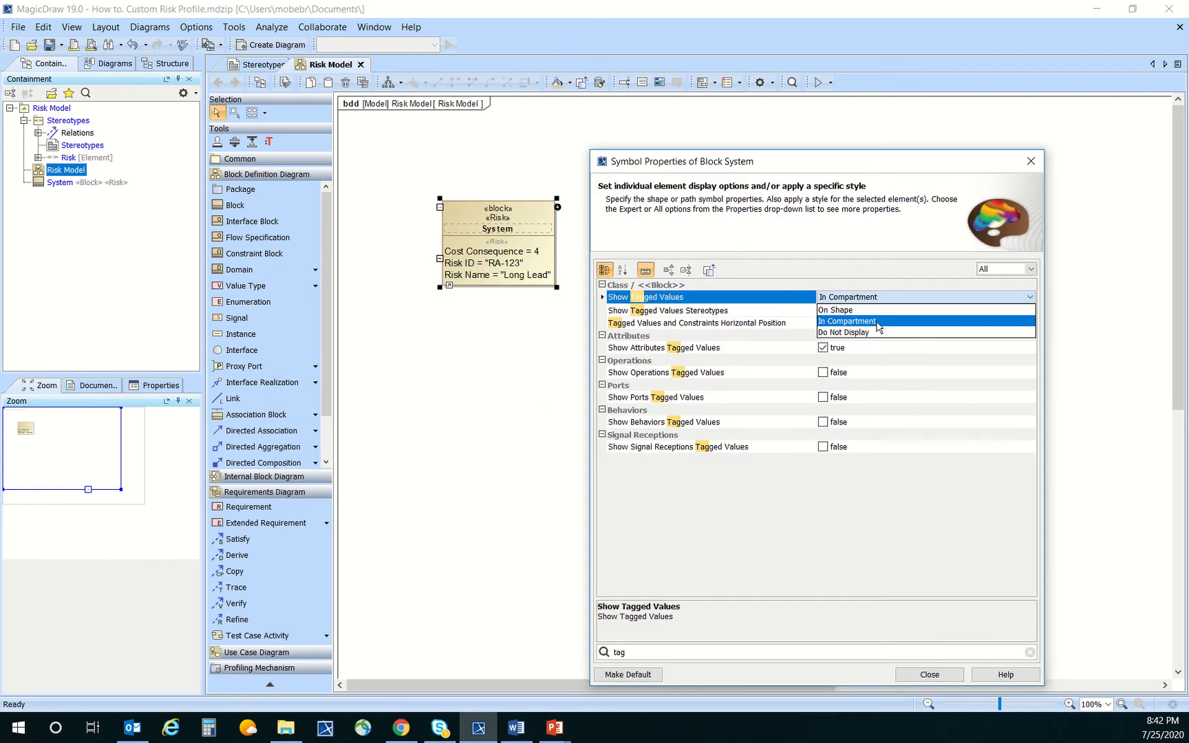
click(878, 333)
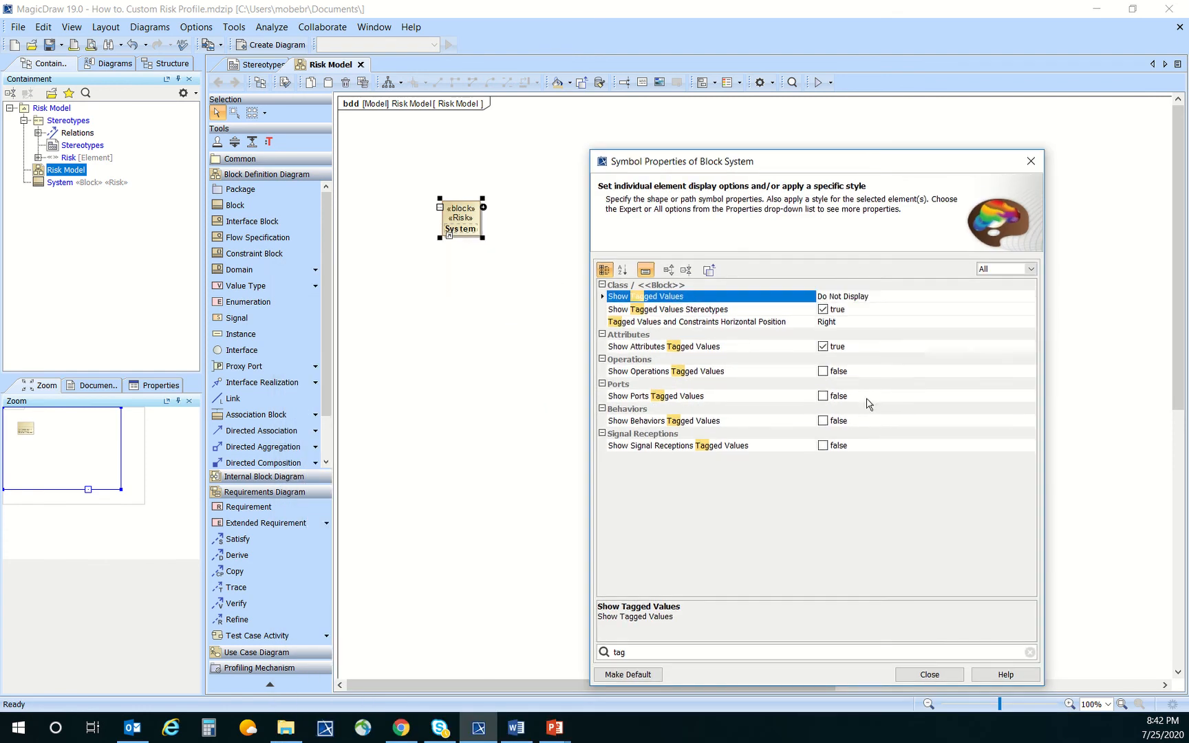
click(929, 674)
click(628, 415)
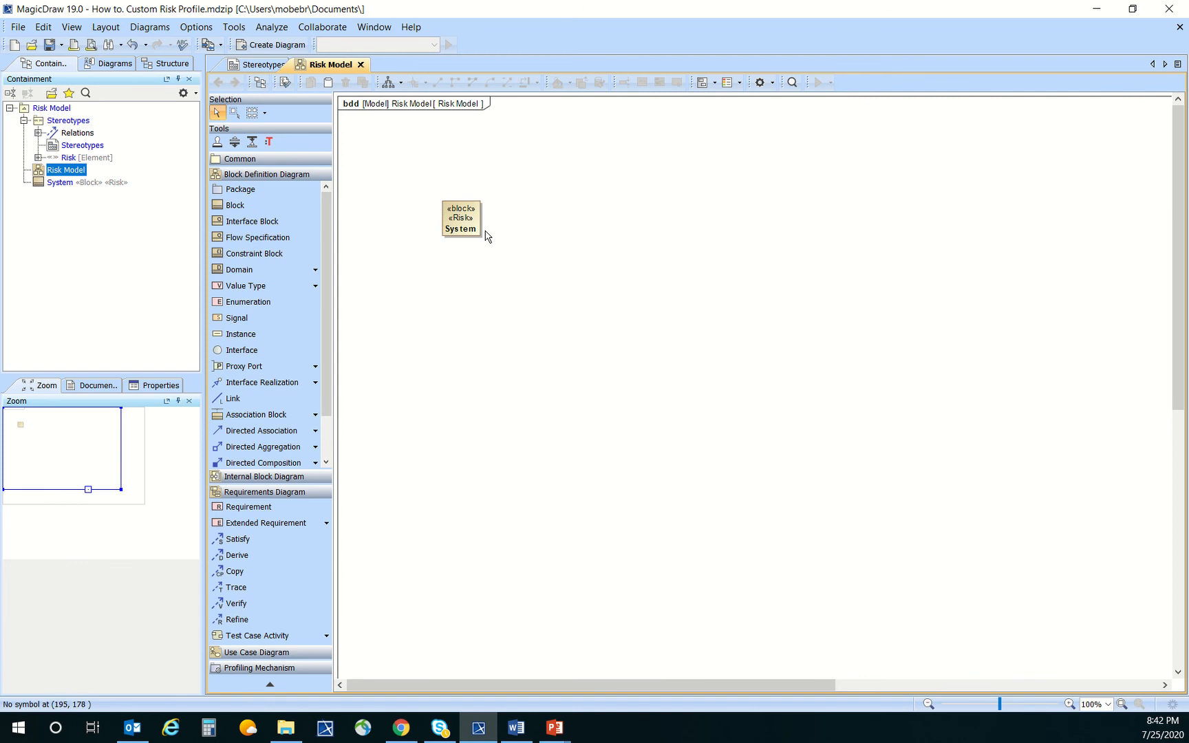
- Create a generic table directly under the Risk Model root, keeping its default name
right_click(47, 109)
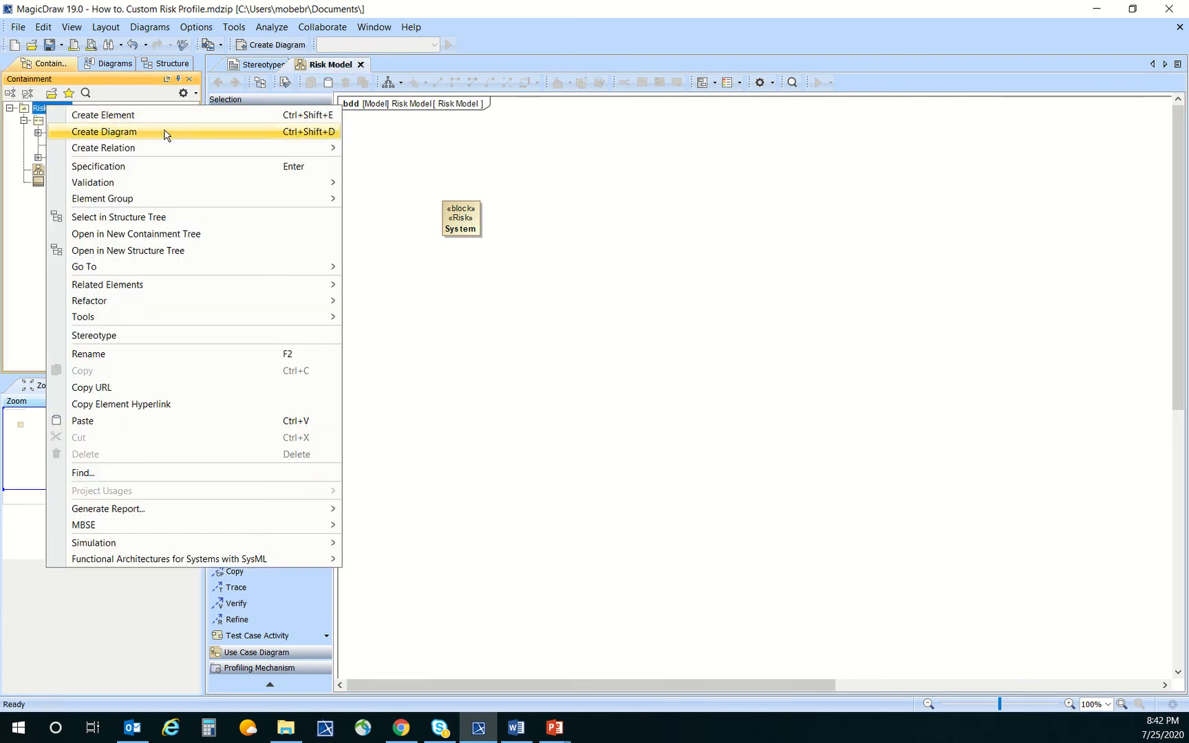
click(165, 132)
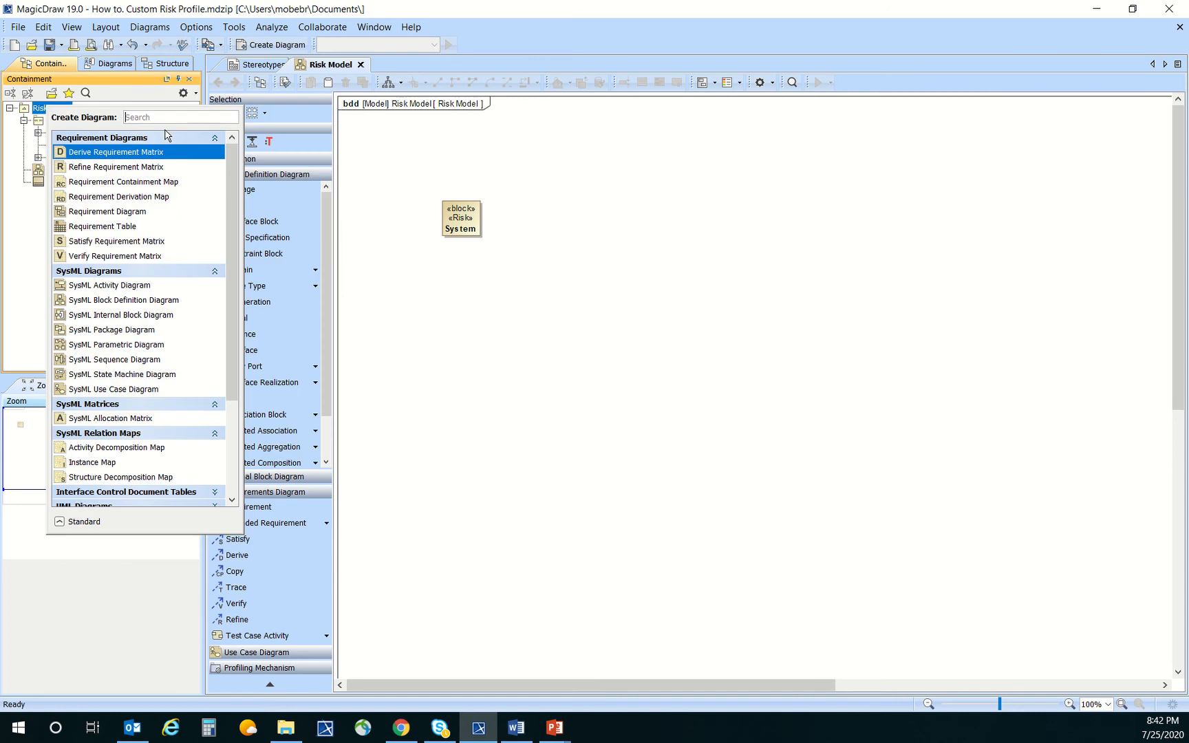
text(generic)
click(144, 154)
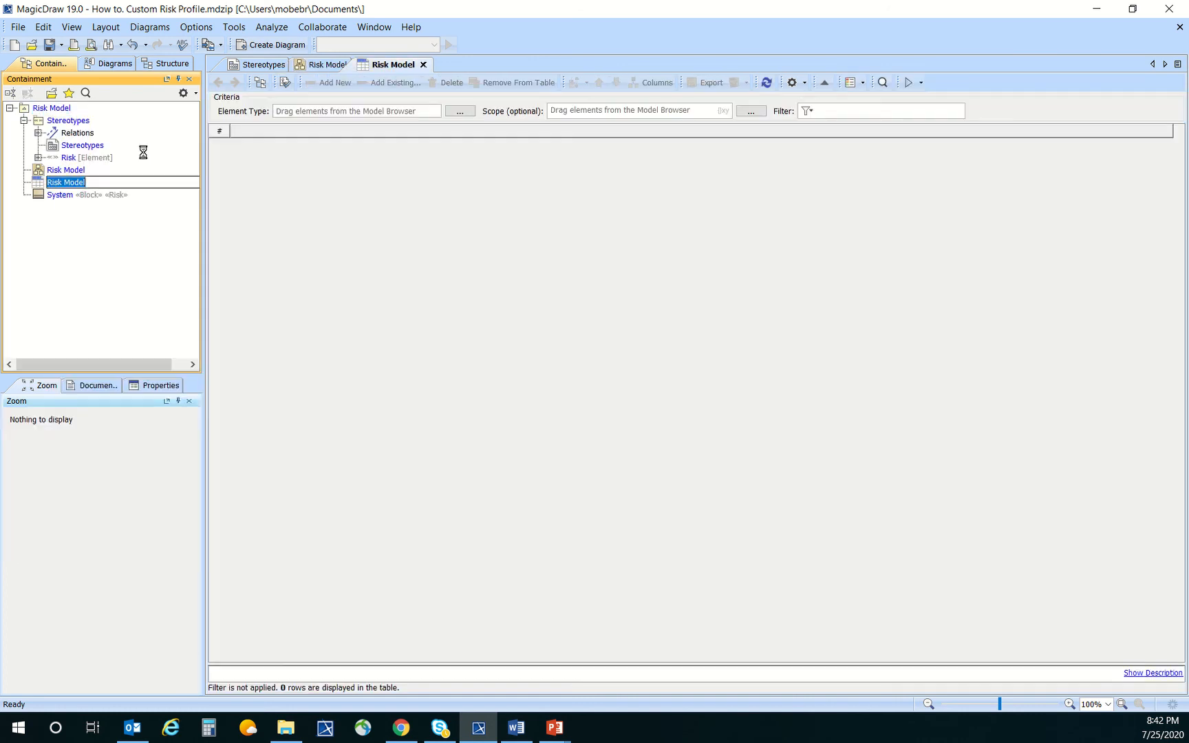
click(341, 175)
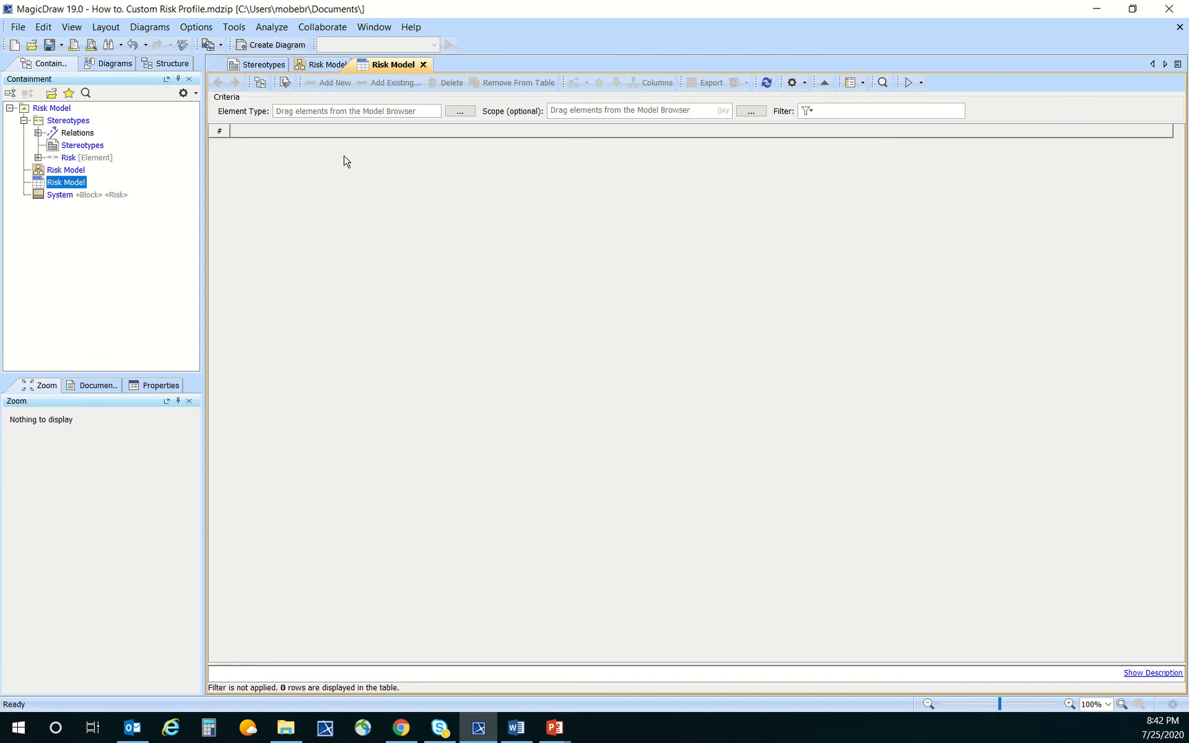
- Set the generic table's element type to Block and the Risk stereotype, with subtypes included
click(465, 112)
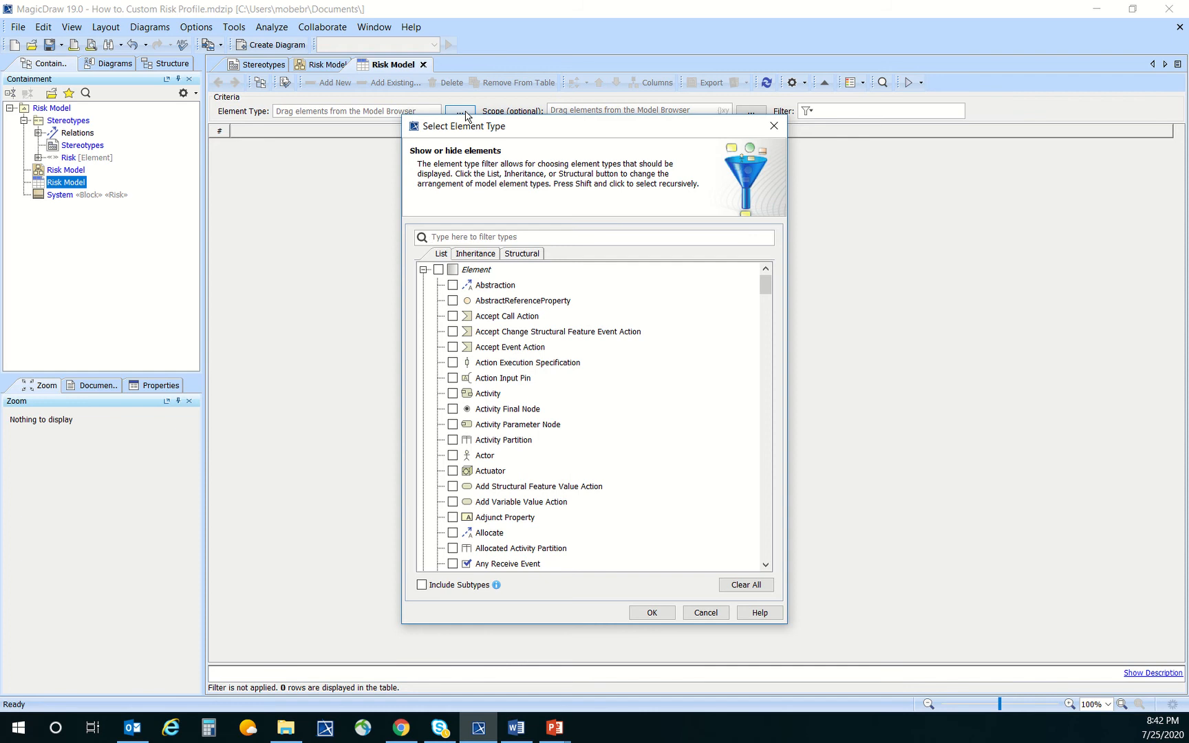
text(block)
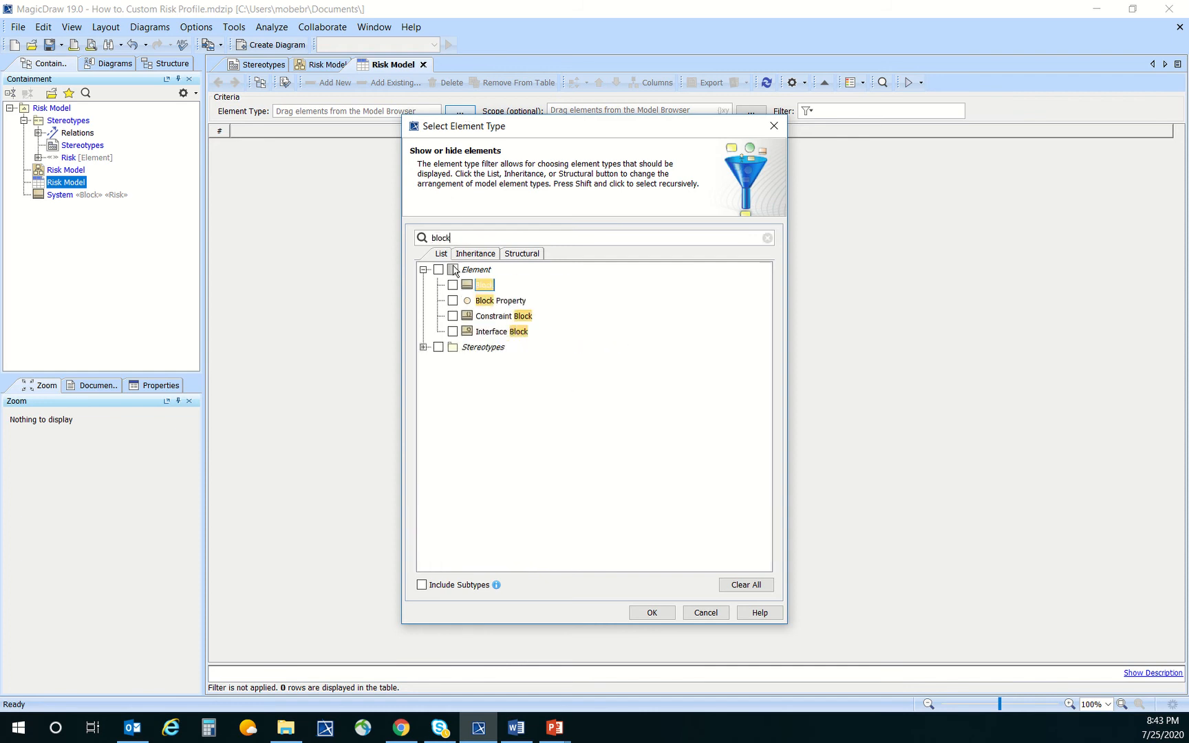
click(452, 285)
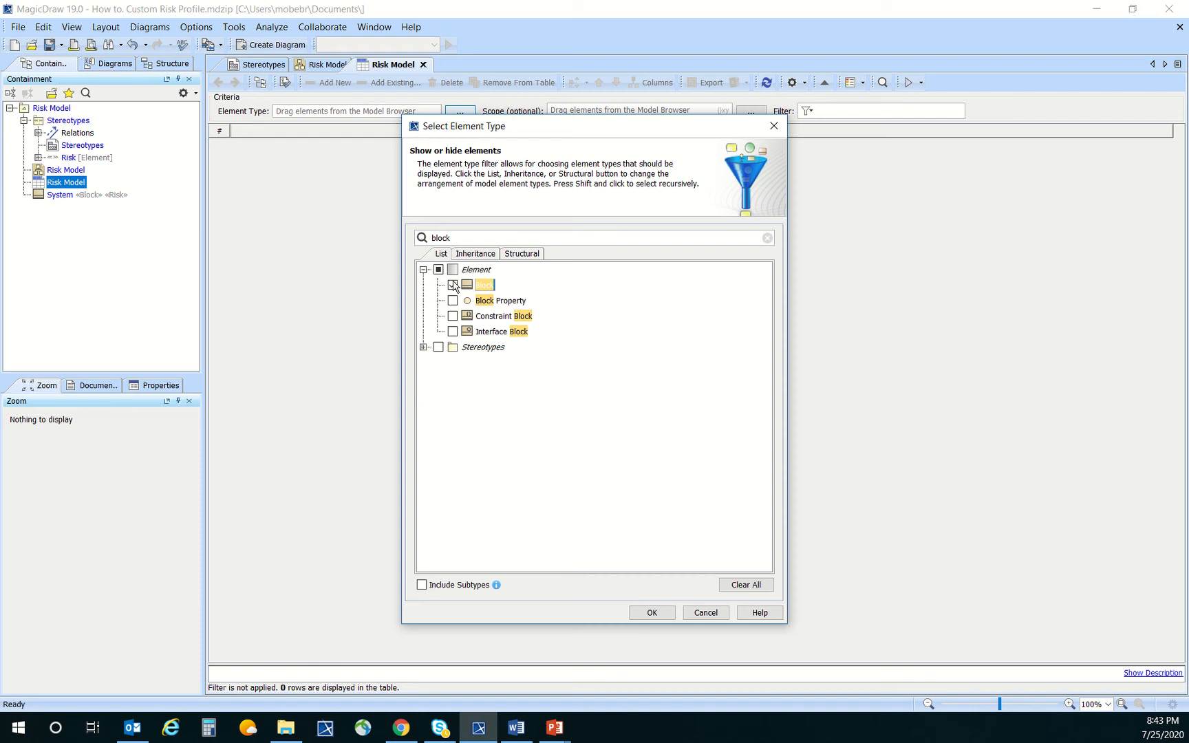
click(476, 238)
key(BackSpace)
key(BackSpace)
key(BackSpace)
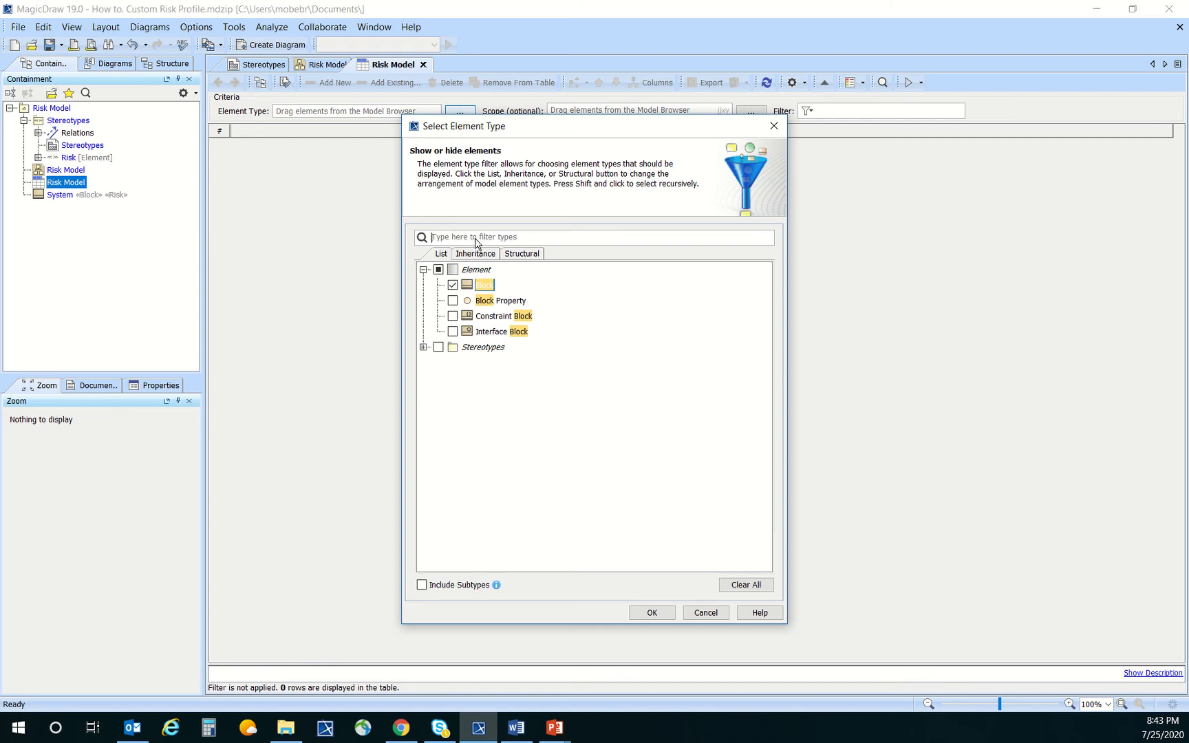
text(risk)
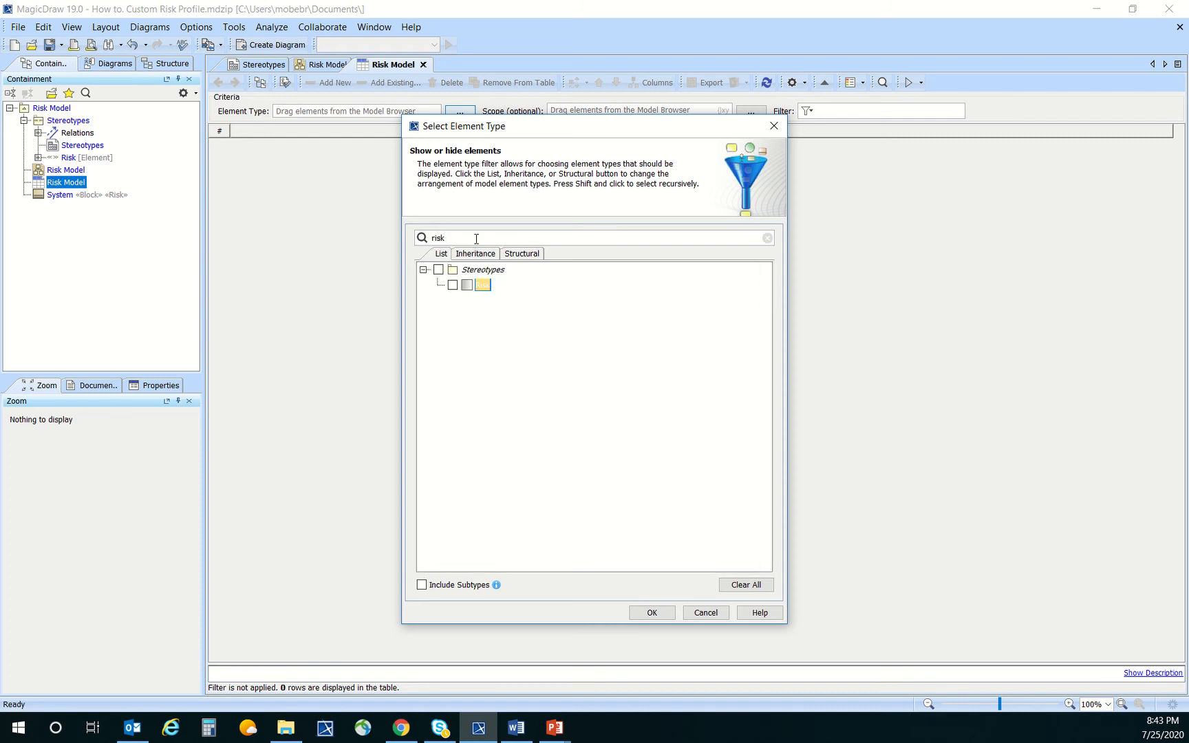
click(452, 285)
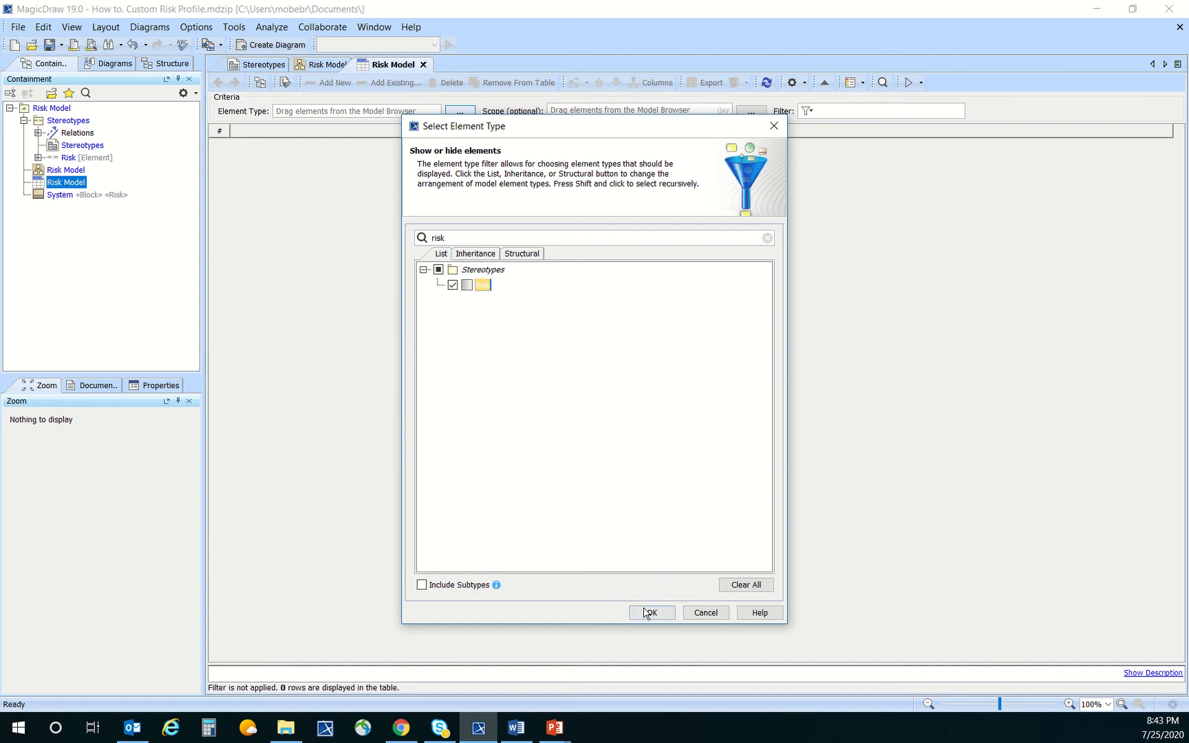
click(423, 585)
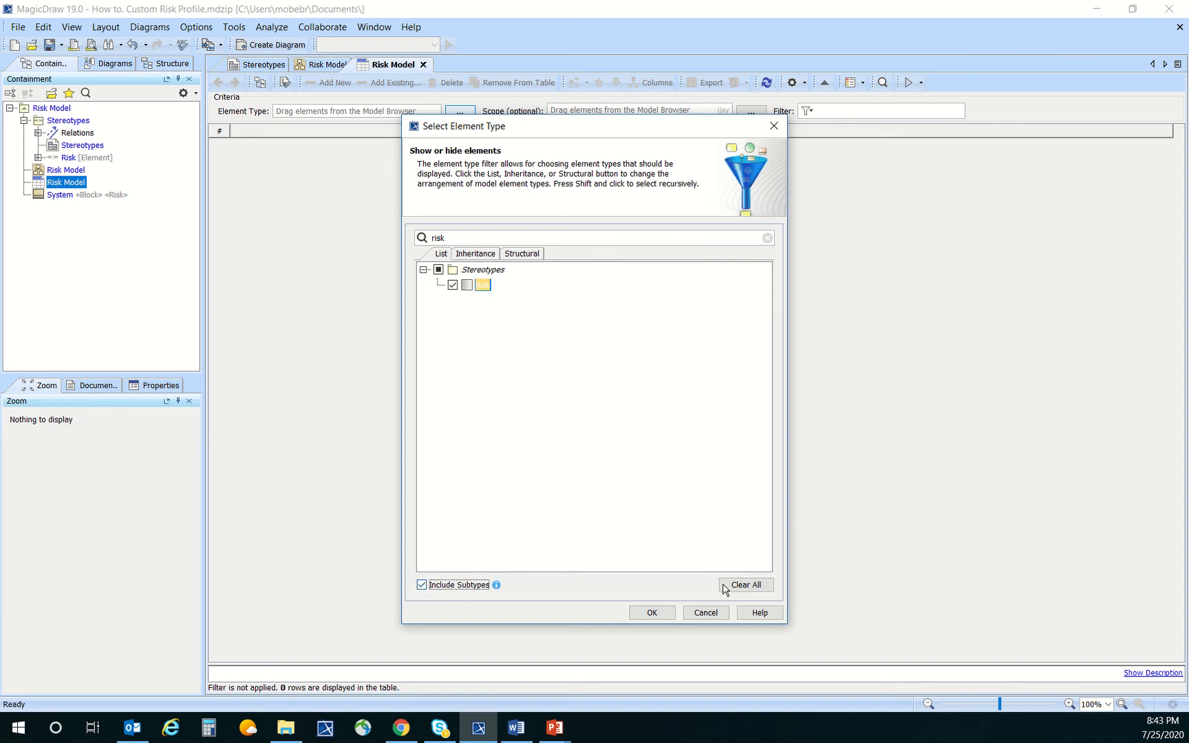
click(654, 613)
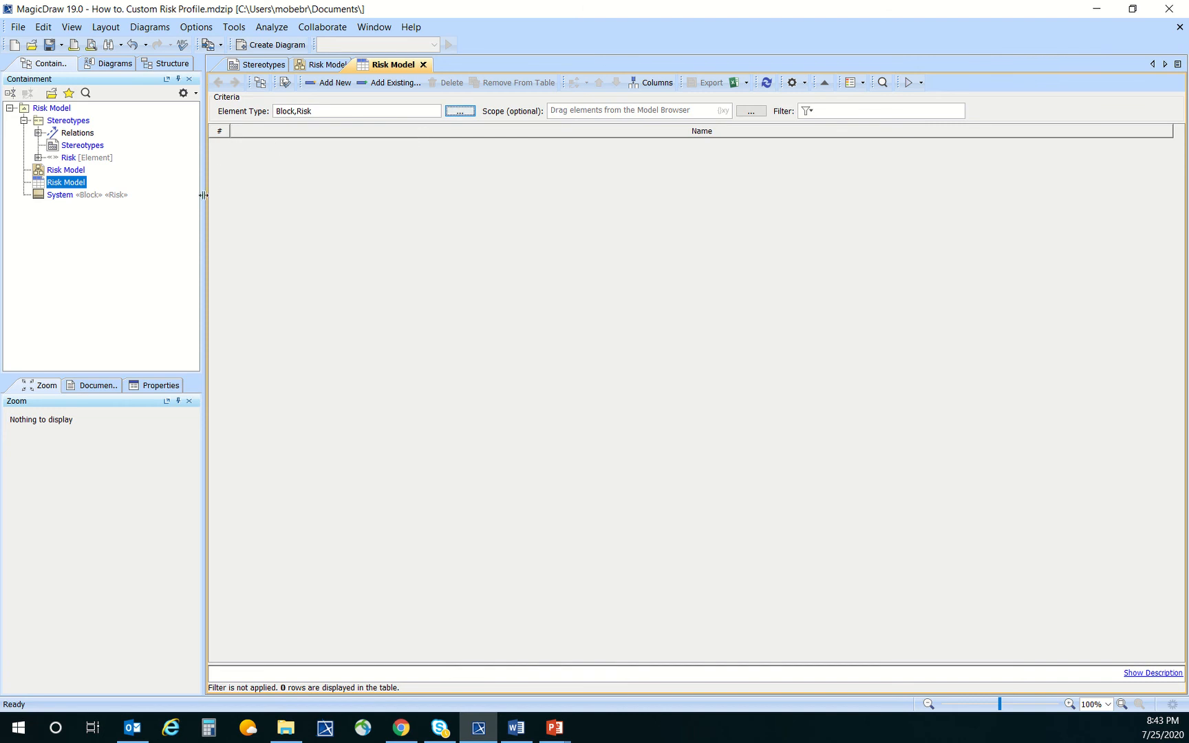
- Set the table's scope to the Risk Model root and narrow the Name column to fit its content
drag(204, 195, 179, 201)
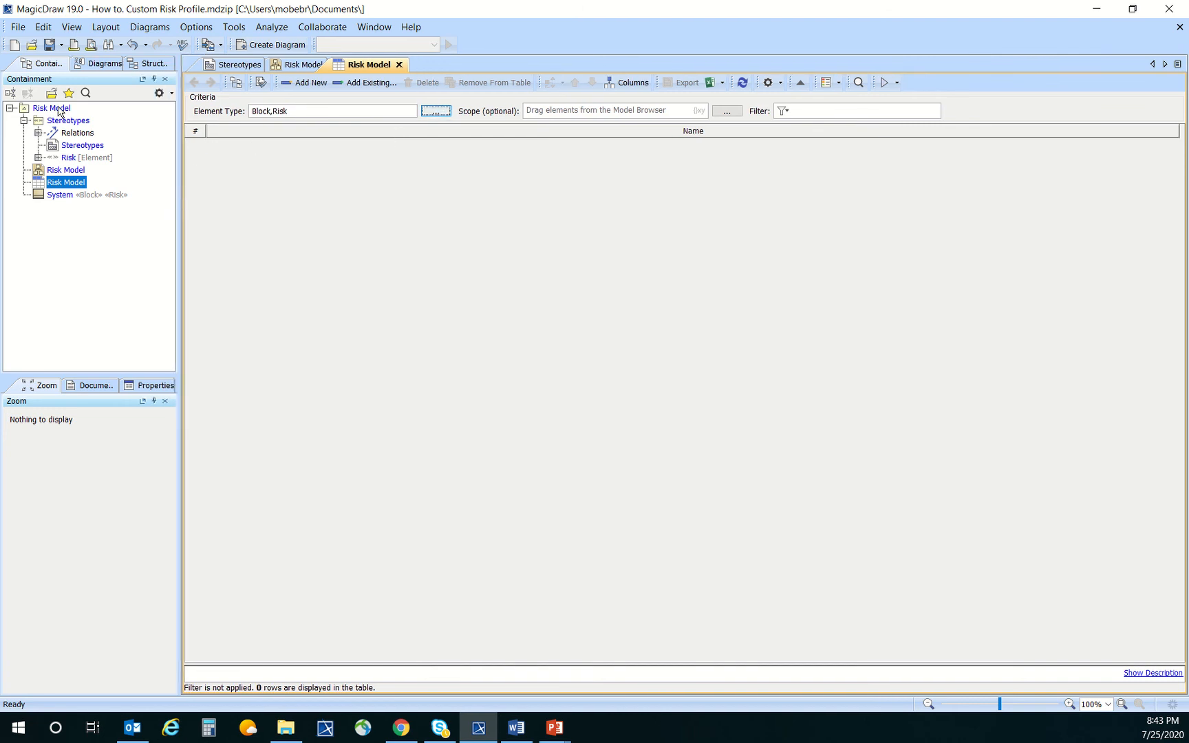
drag(60, 112, 563, 111)
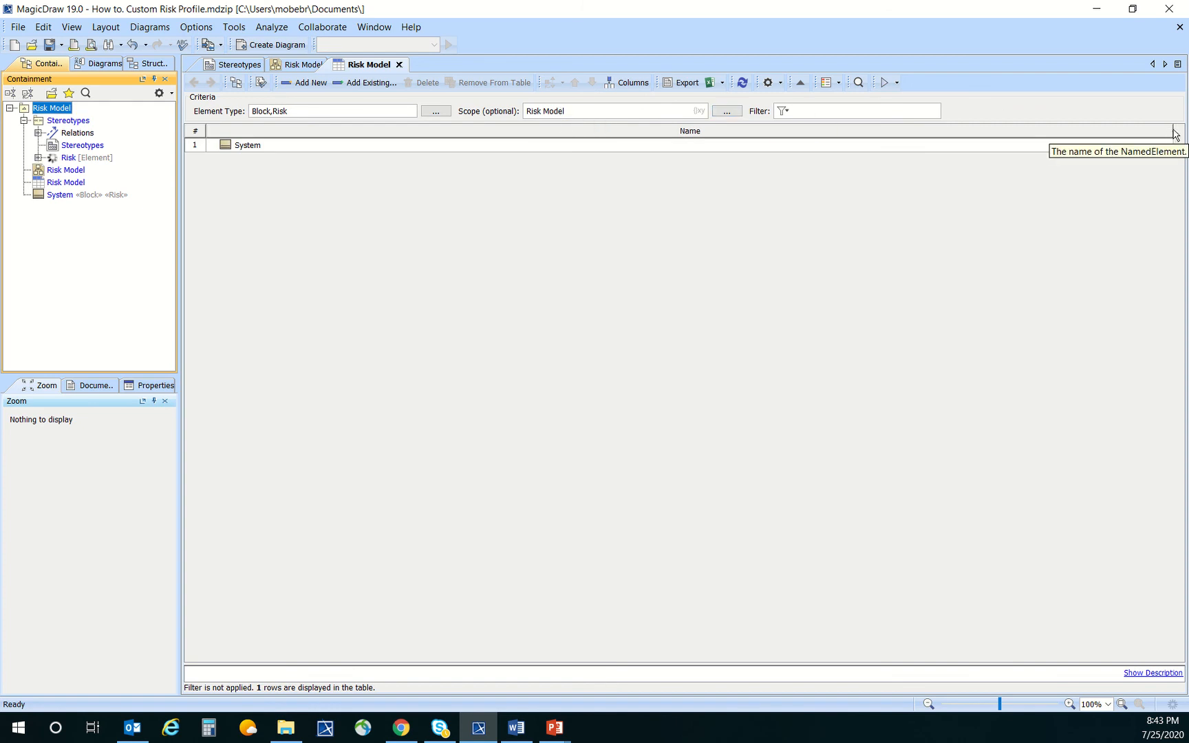
drag(1172, 130, 295, 128)
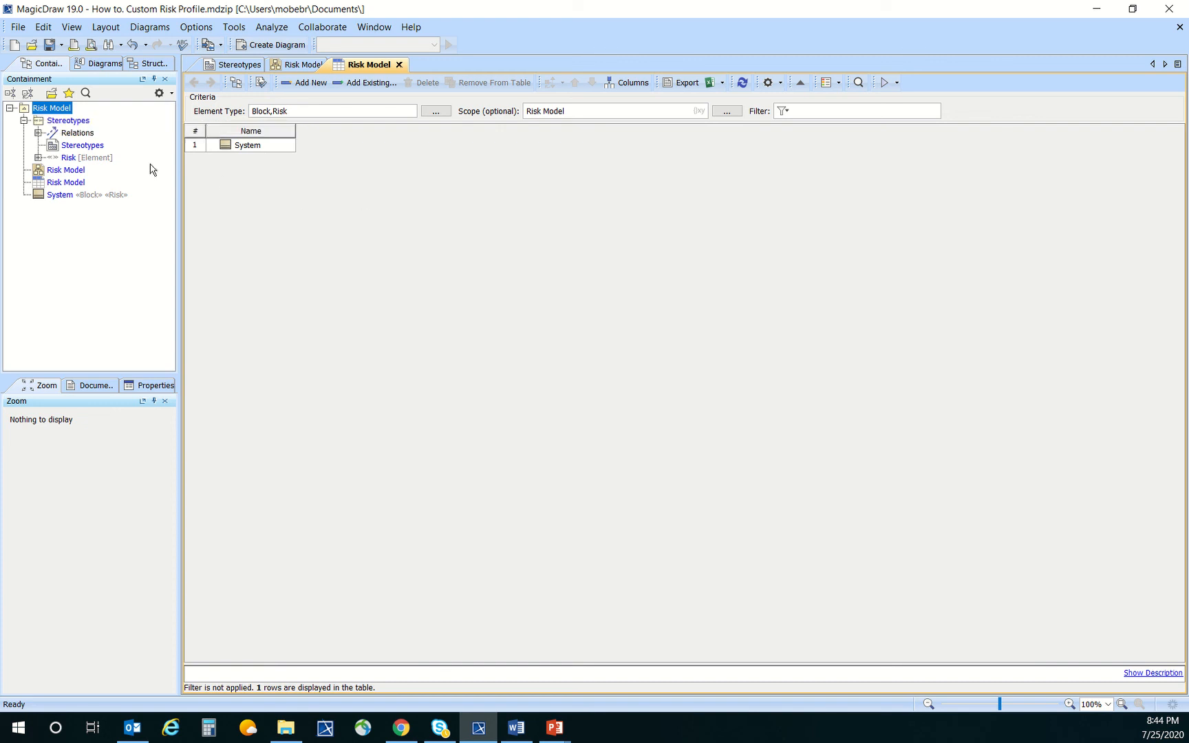
- Create a smart package named All Risk Items directly under the Risk Model root
right_click(52, 110)
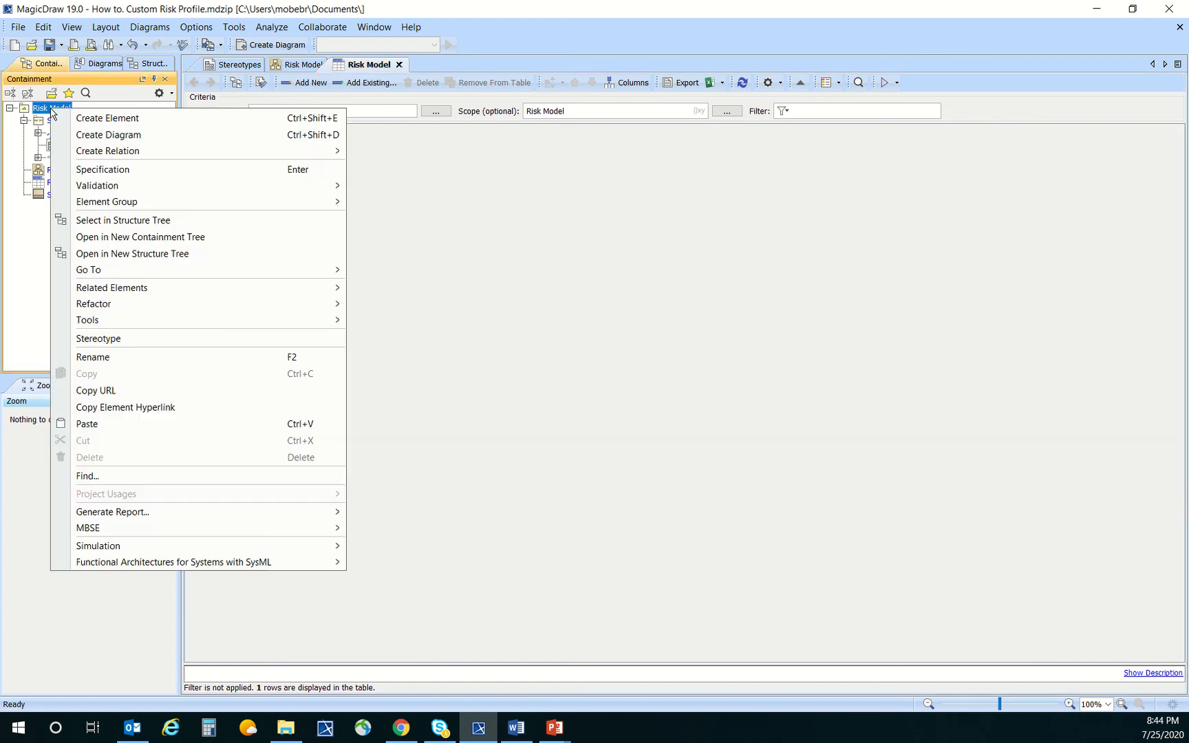
click(94, 120)
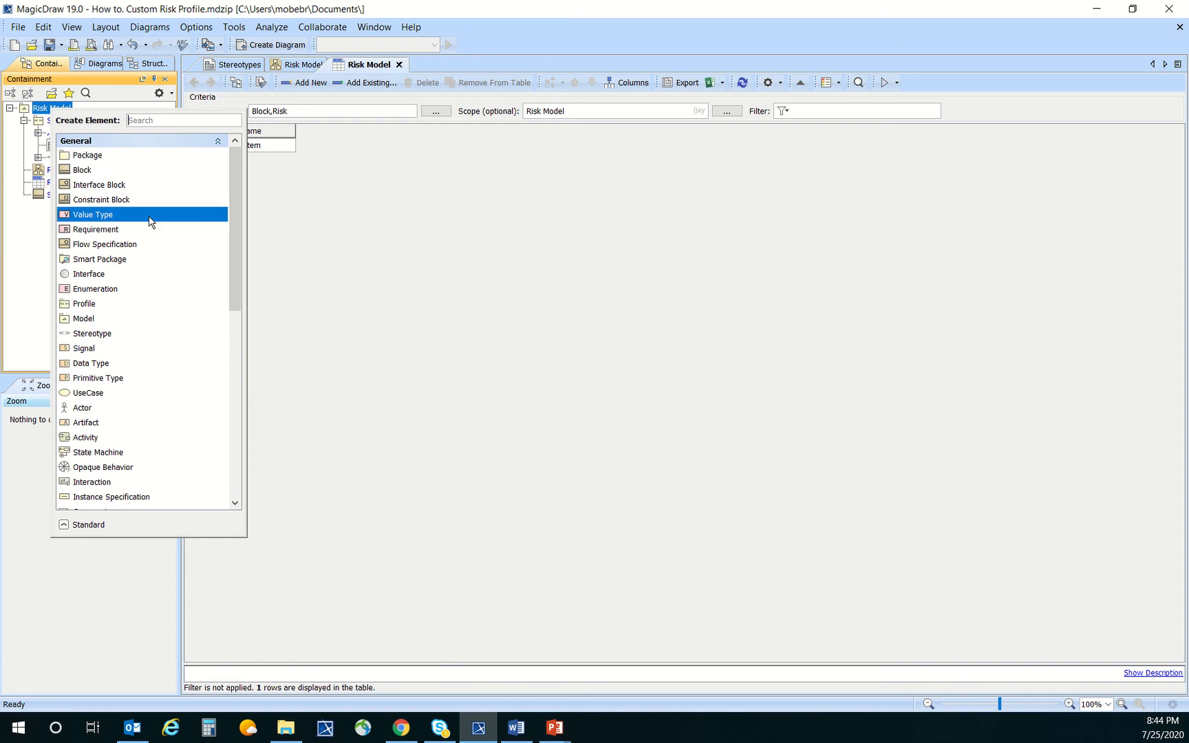
click(134, 259)
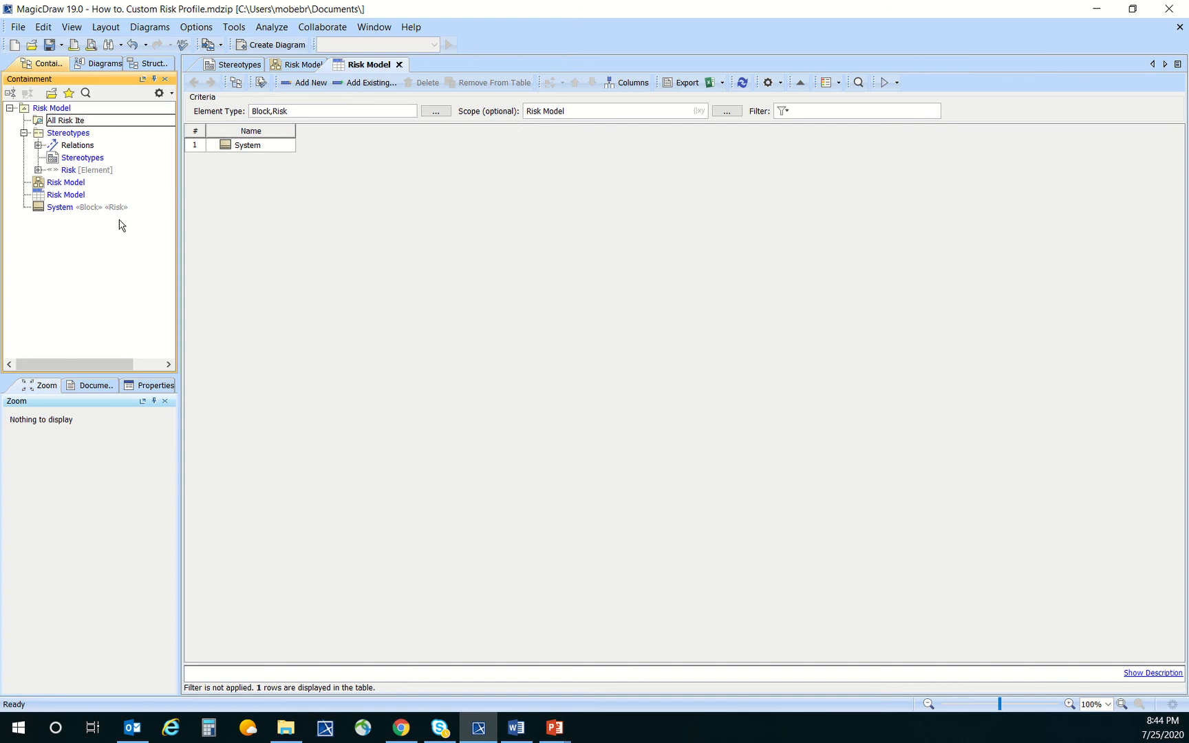
key(Return)
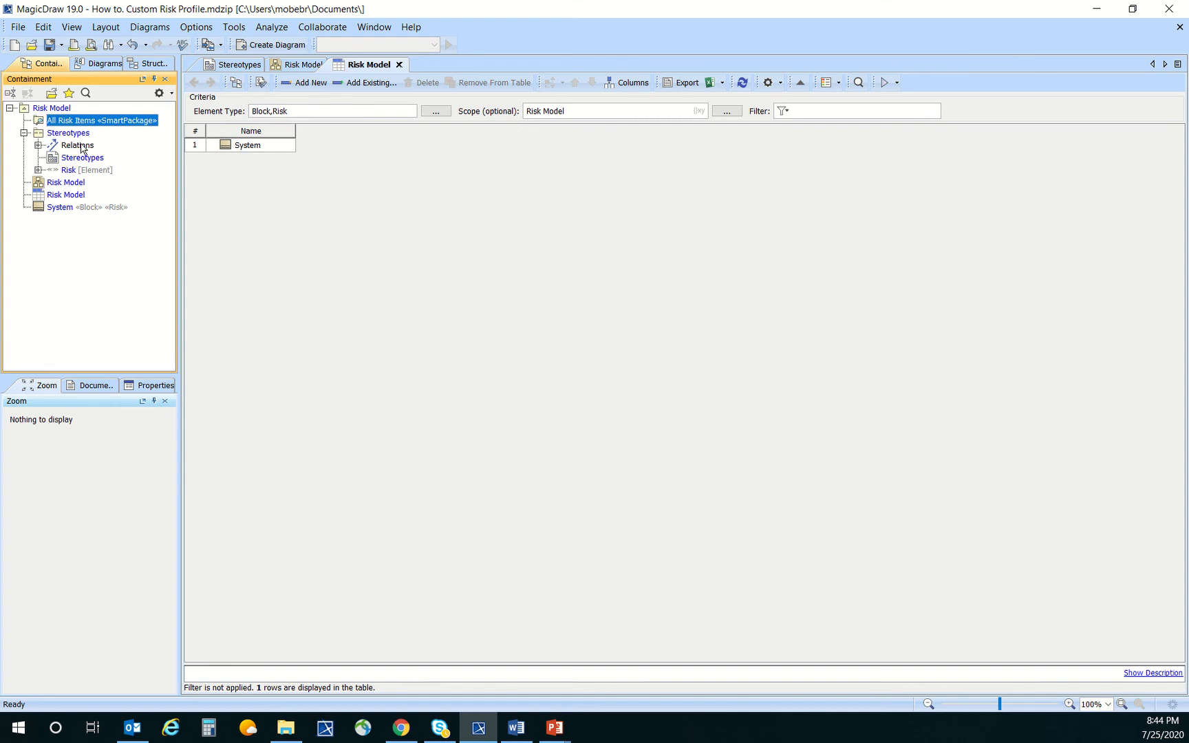
- Open the Query property in the All Risk Items specification and show the Find operation with its expert options
right_click(88, 124)
click(135, 183)
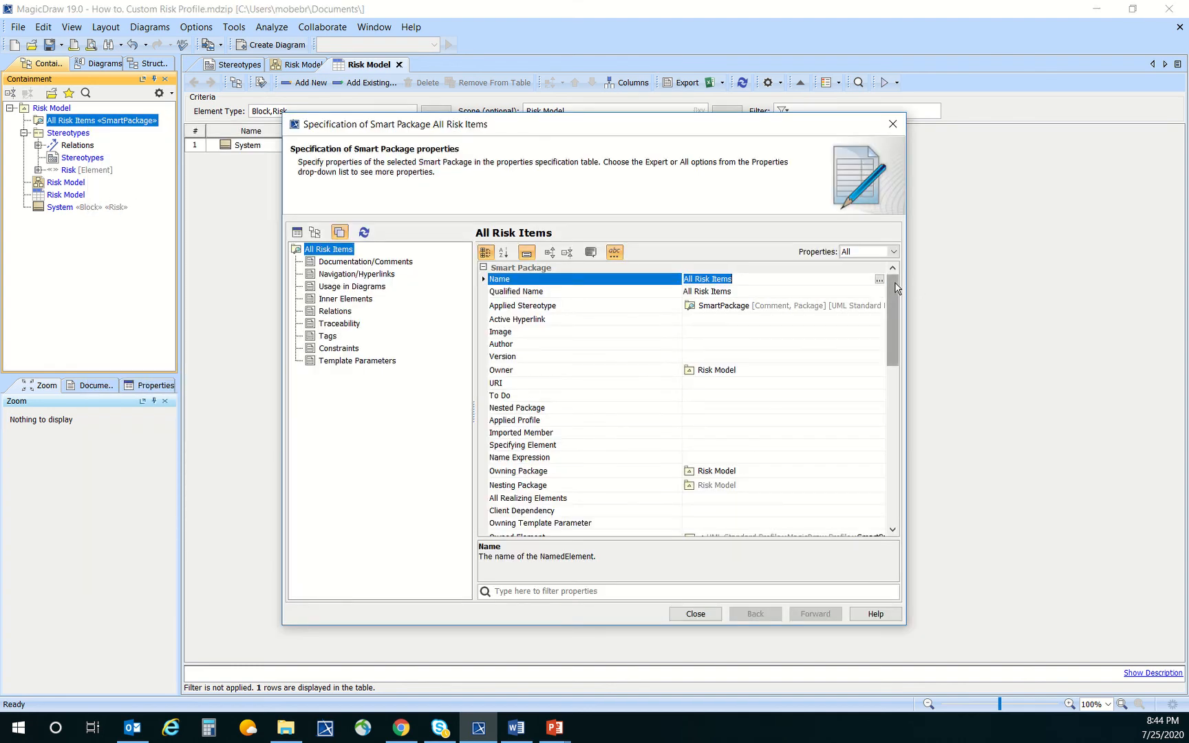
drag(893, 303, 907, 462)
click(807, 507)
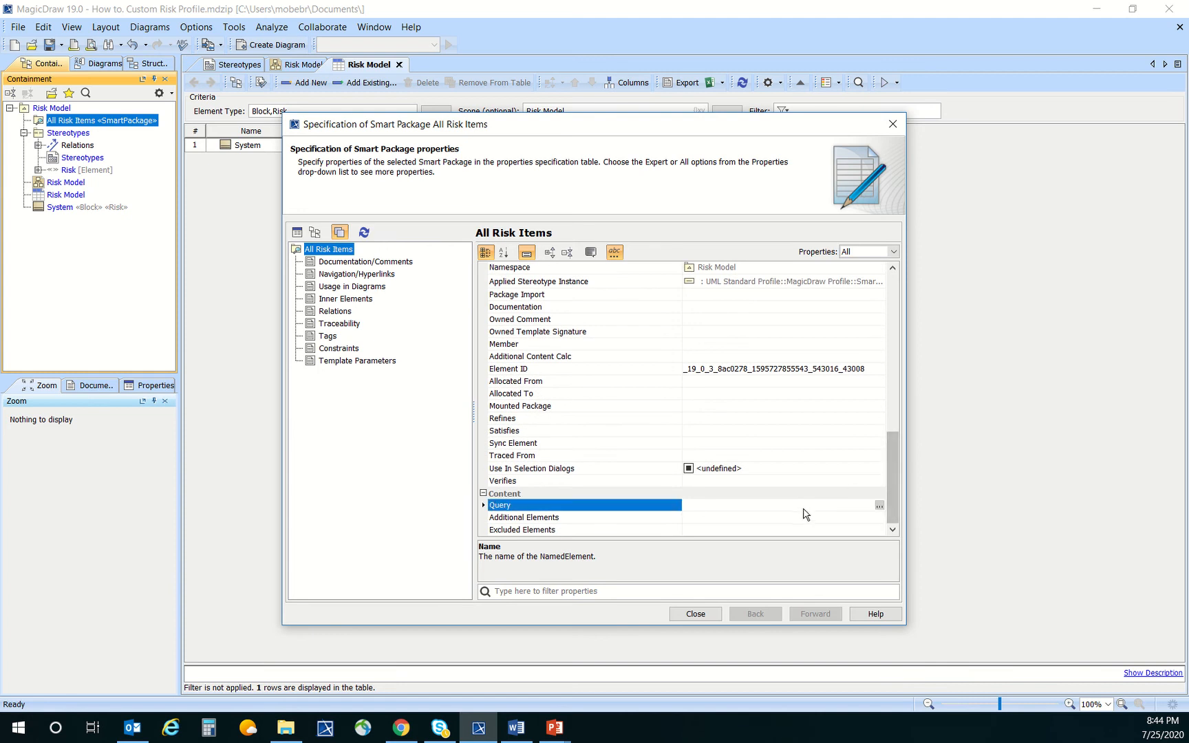
click(880, 506)
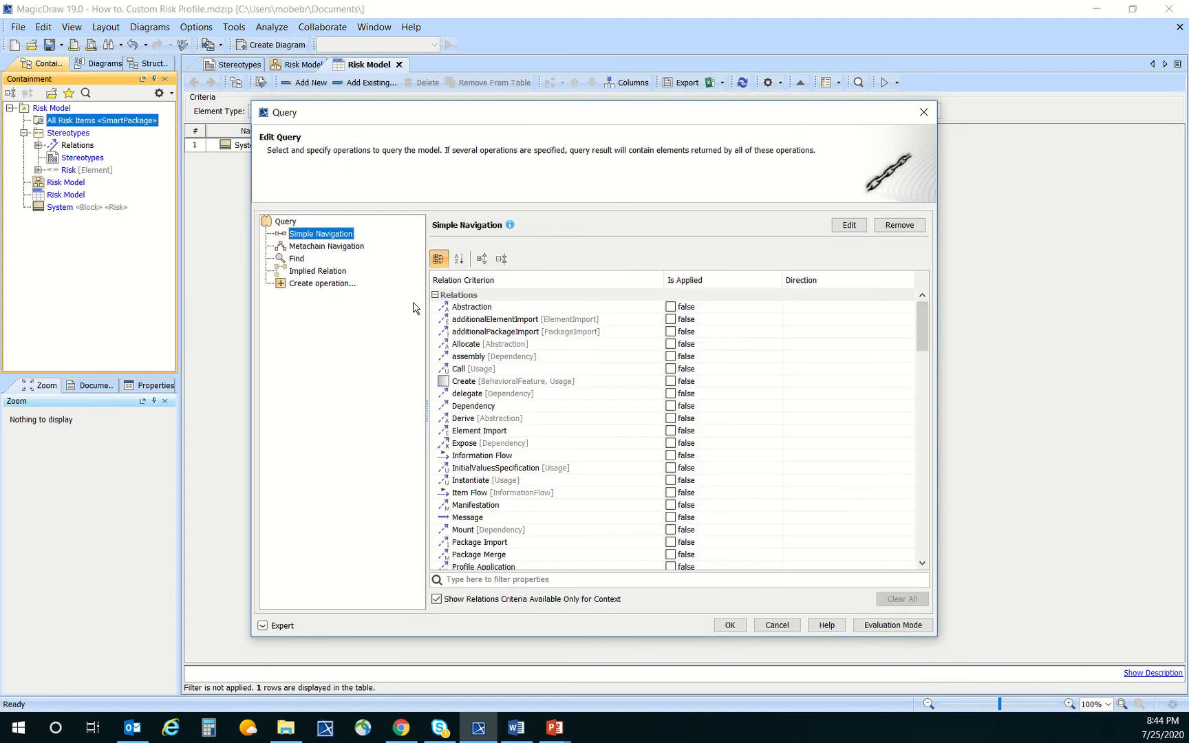
click(297, 259)
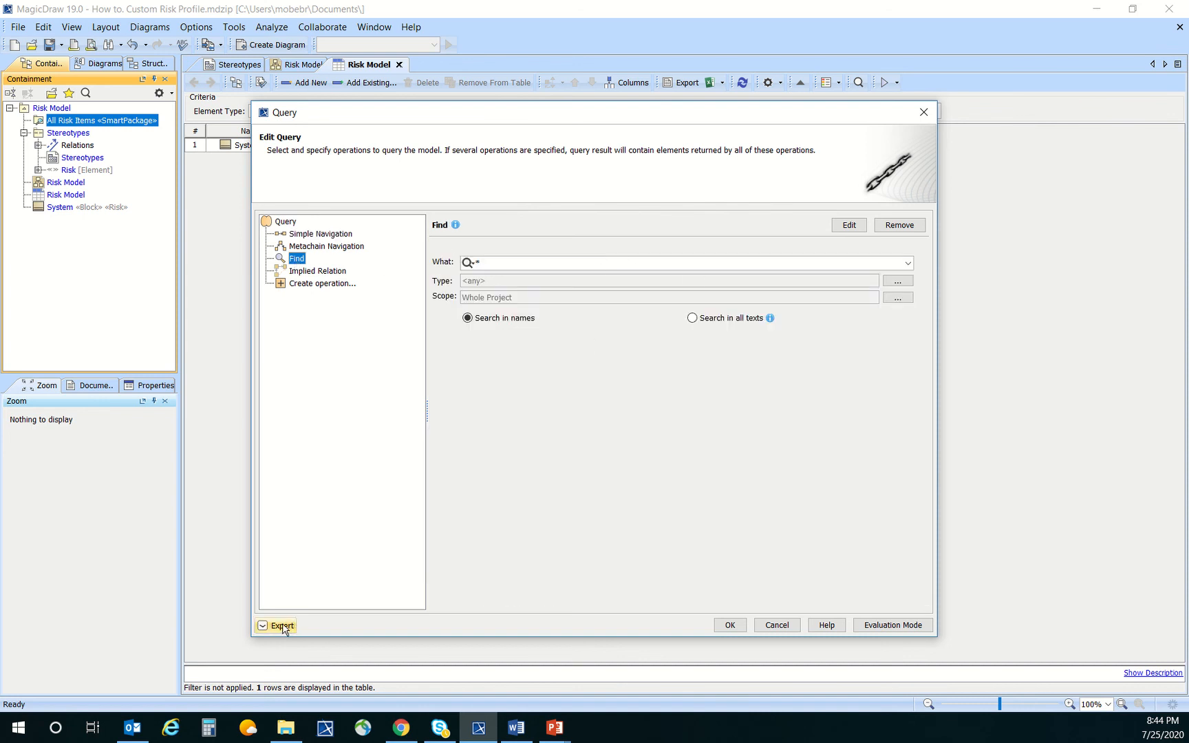
click(283, 627)
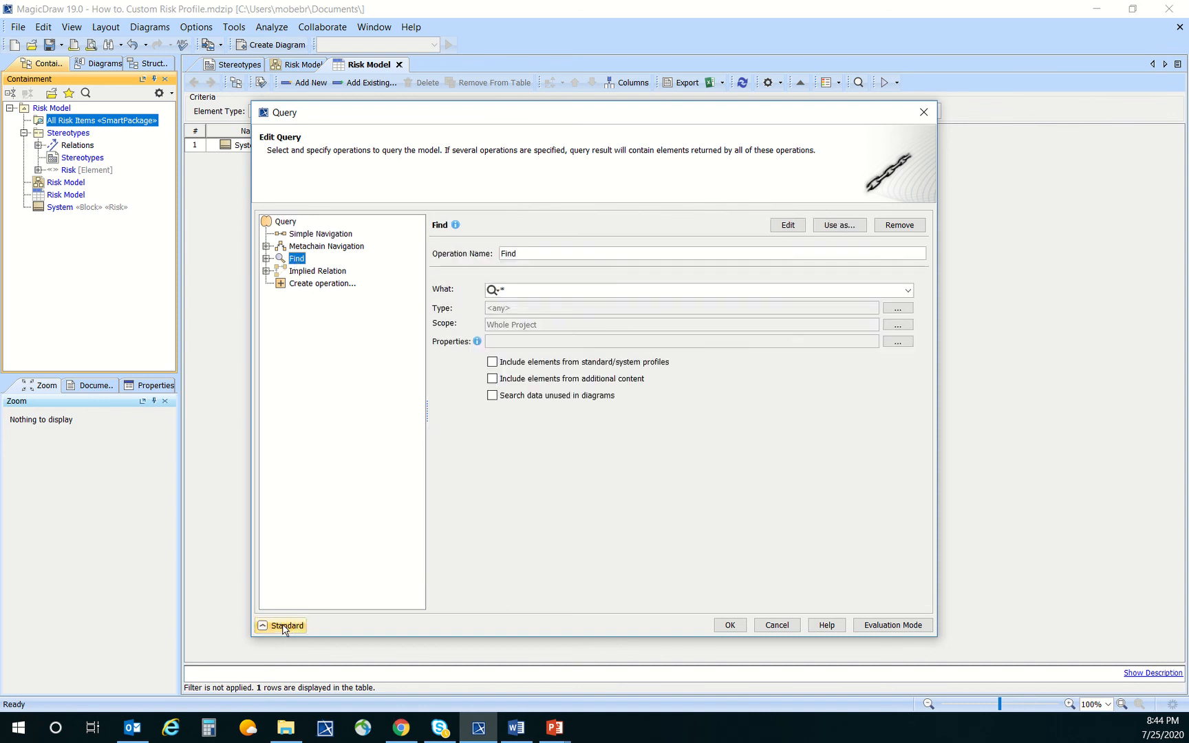
- Restrict the Find operation's type to Block, with subtypes included
click(898, 308)
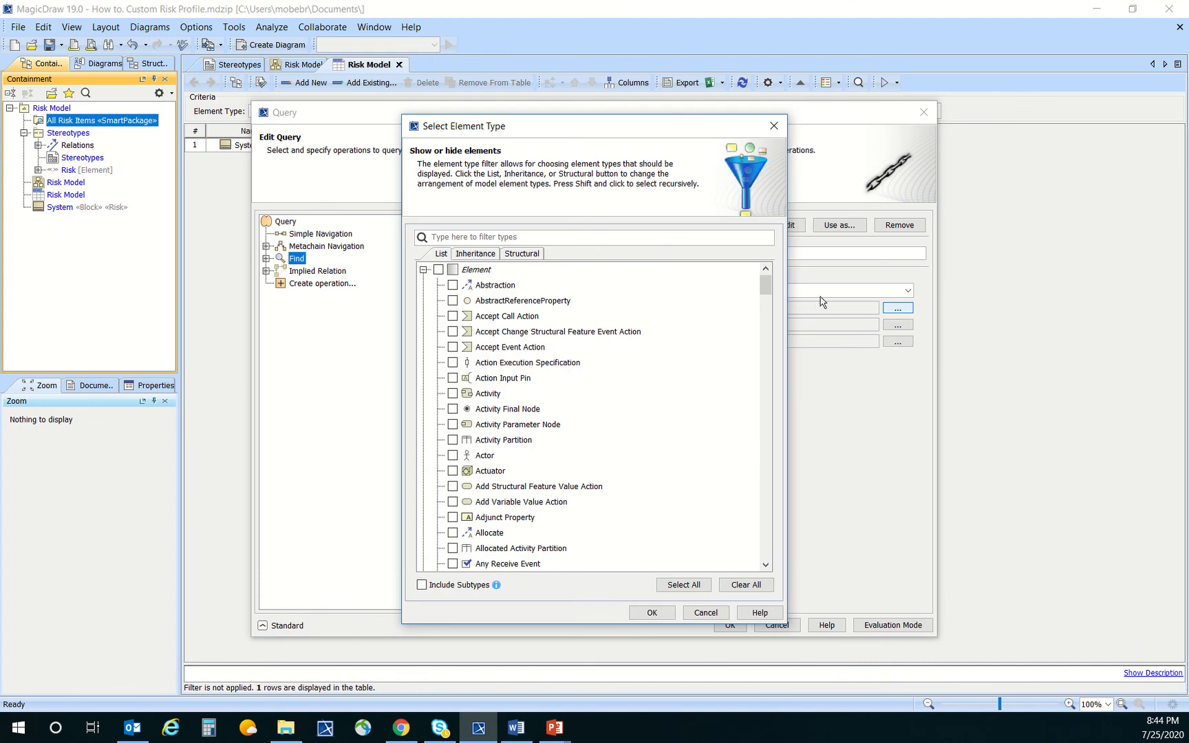
text(blcok)
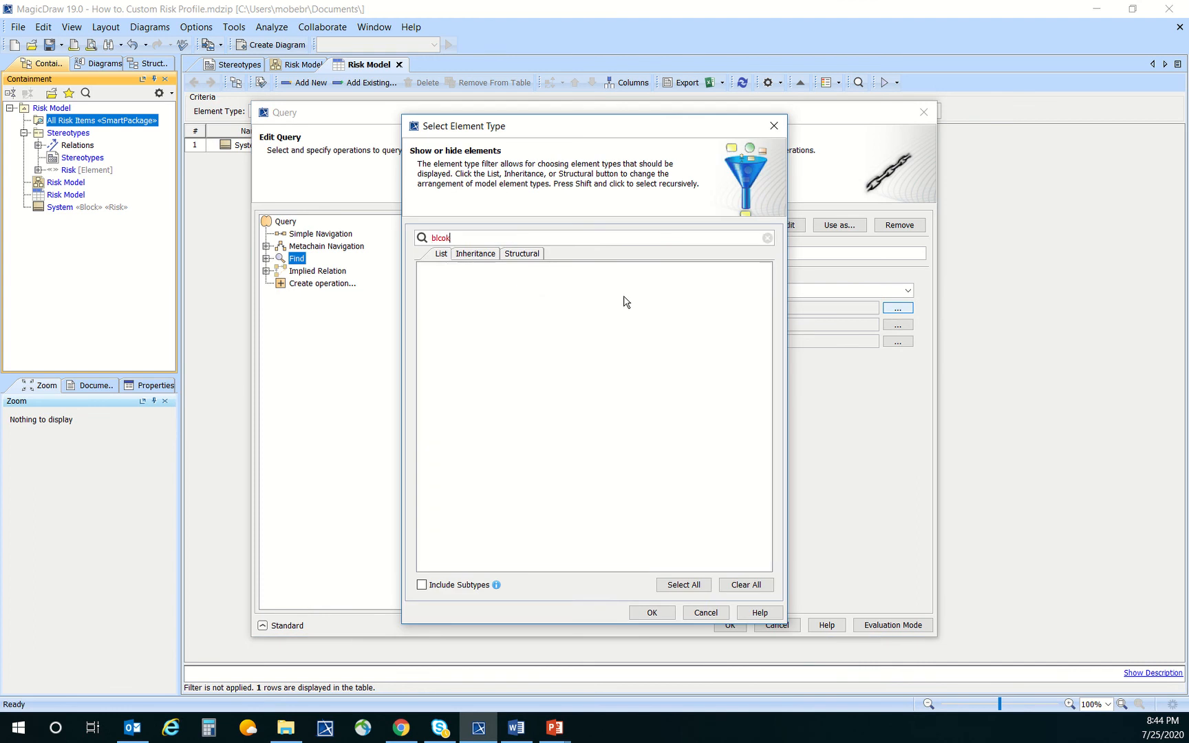
key(BackSpace)
key(BackSpace)
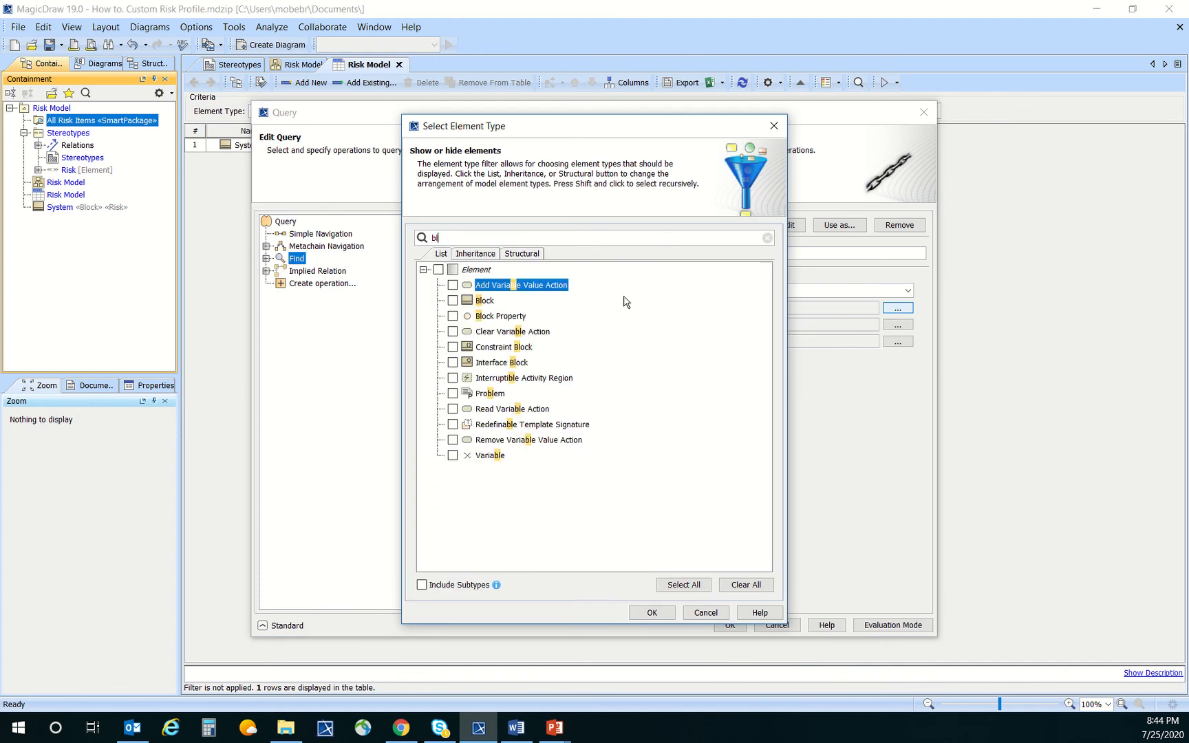
click(453, 301)
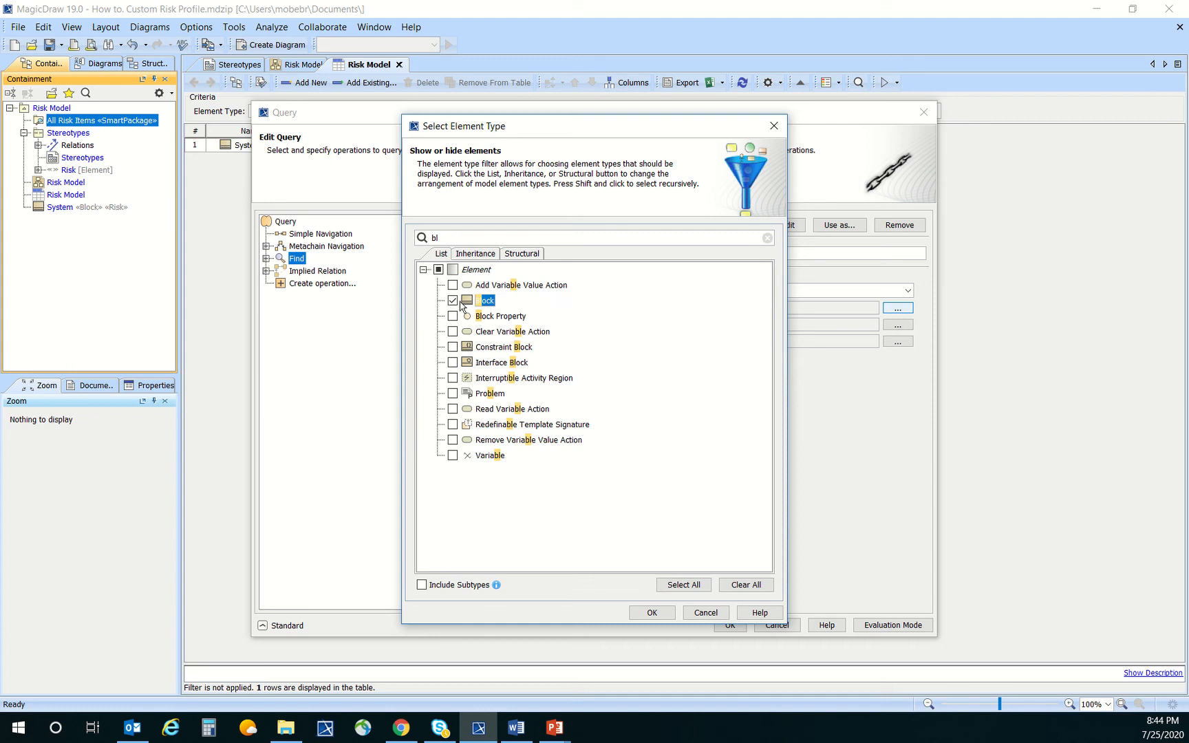
click(428, 584)
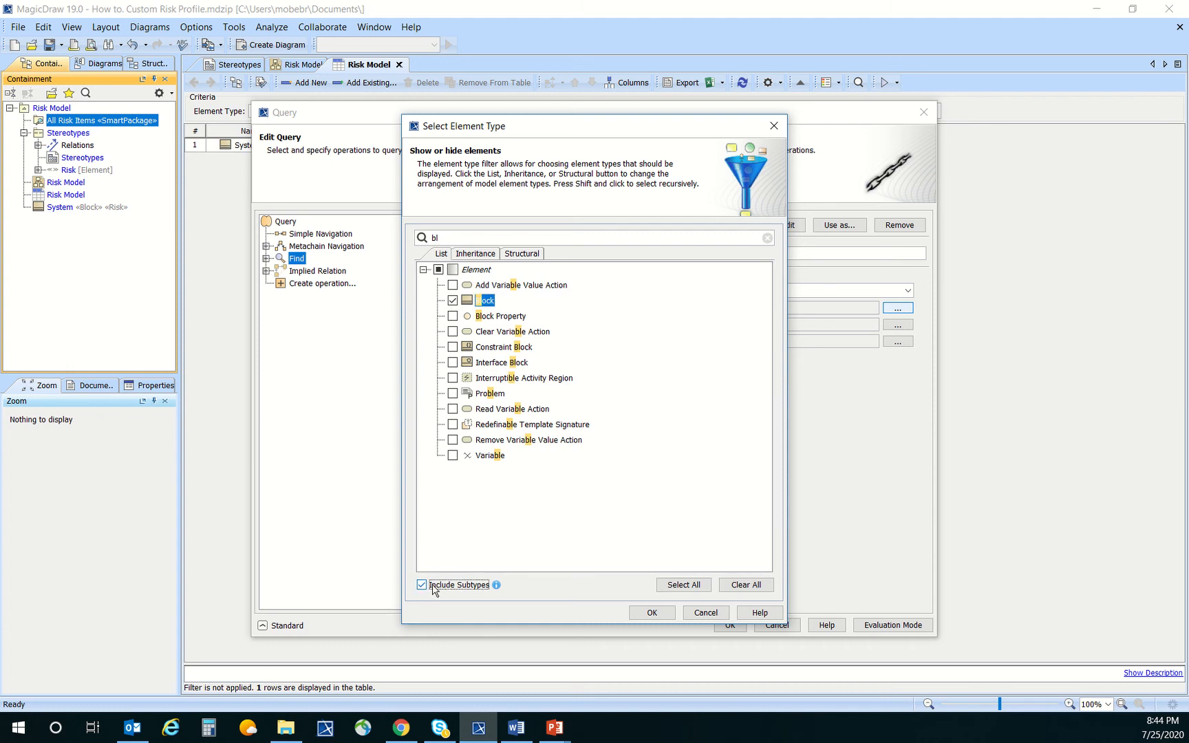
click(650, 613)
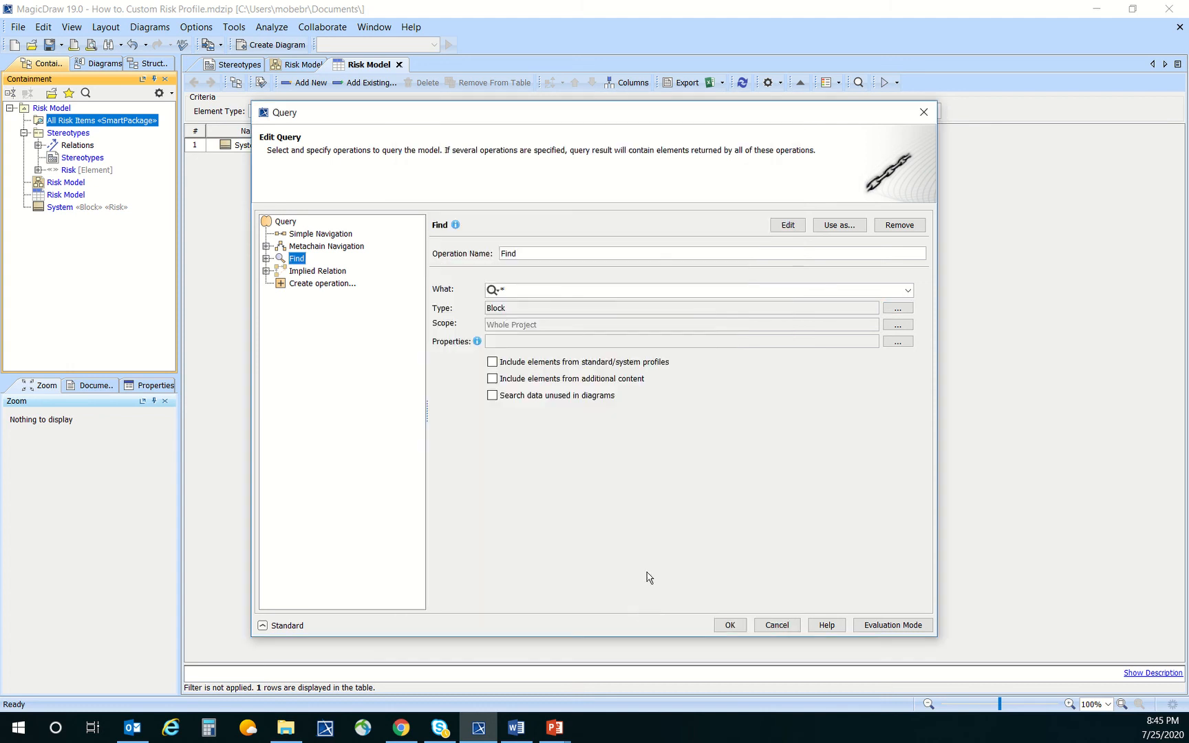
- Add the property criterion Applied Stereotype = Risk to the Find operation and confirm the query
click(899, 342)
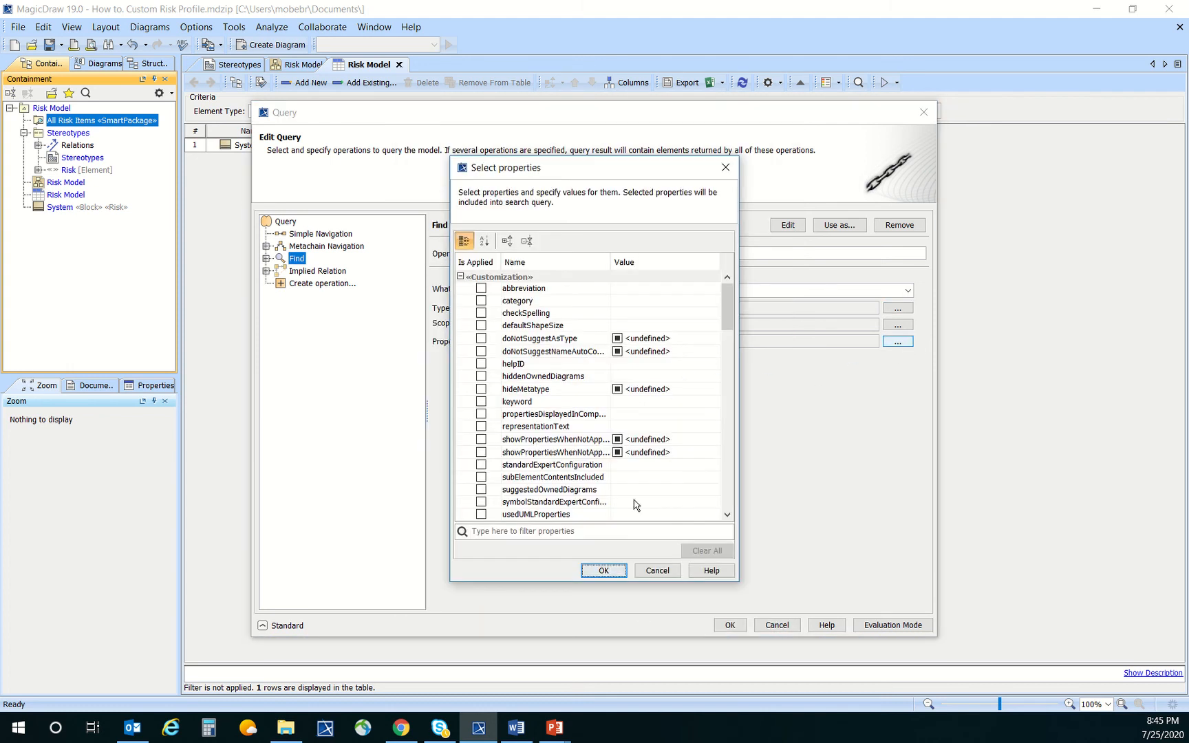
click(612, 532)
text(appl)
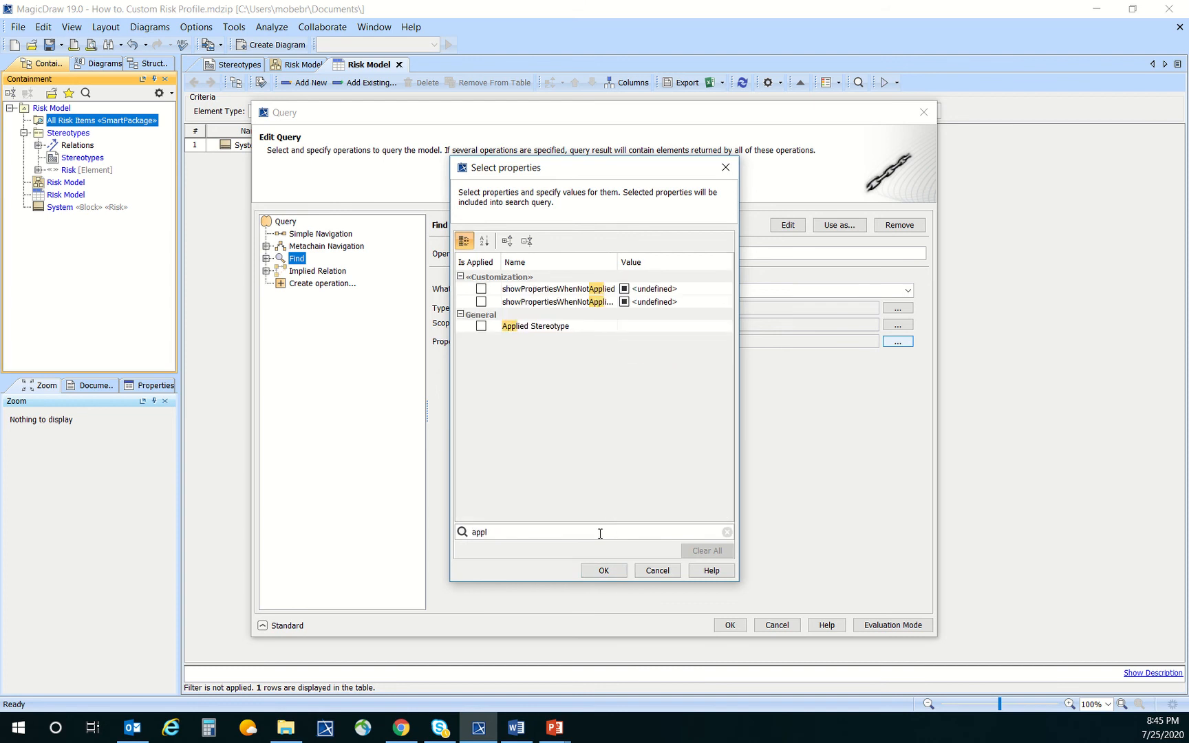
click(481, 326)
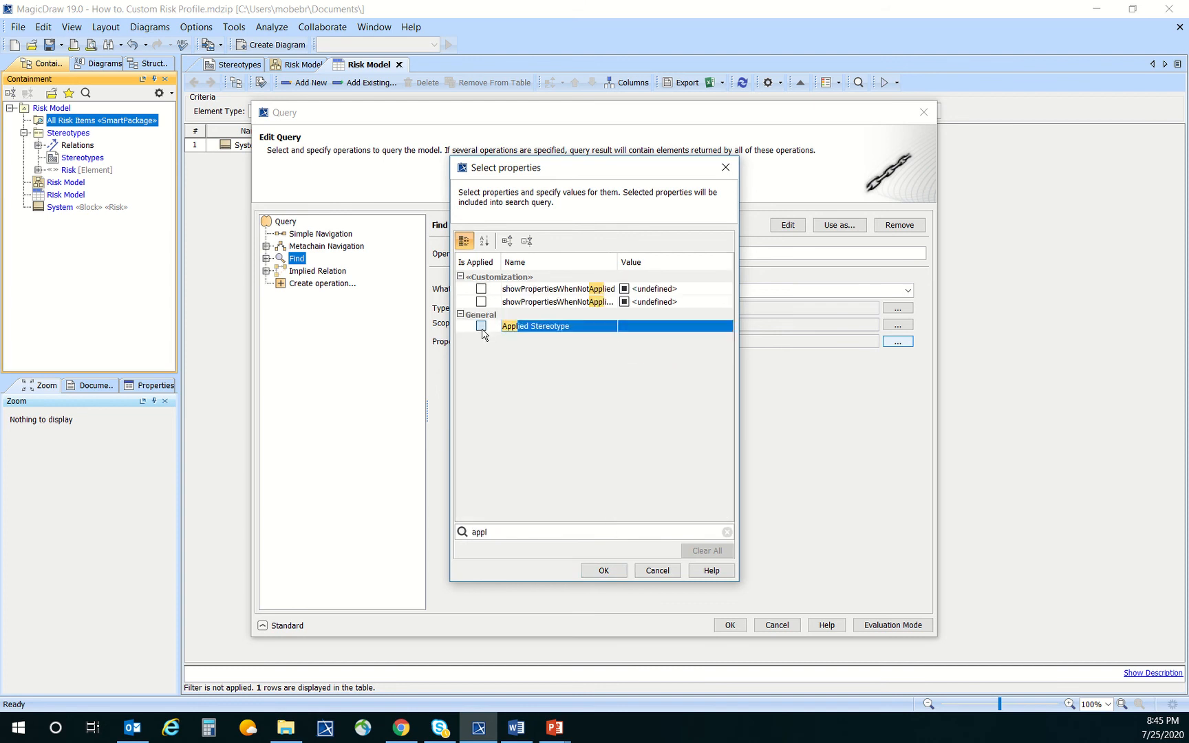
click(644, 329)
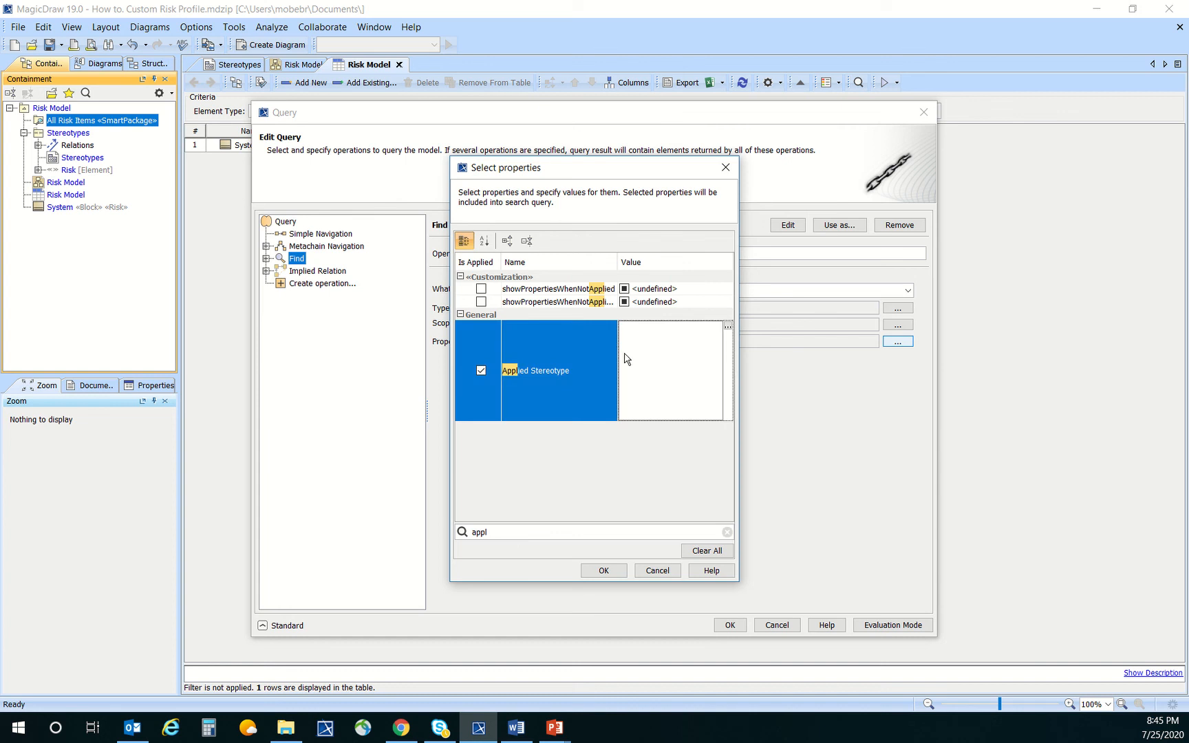
click(729, 328)
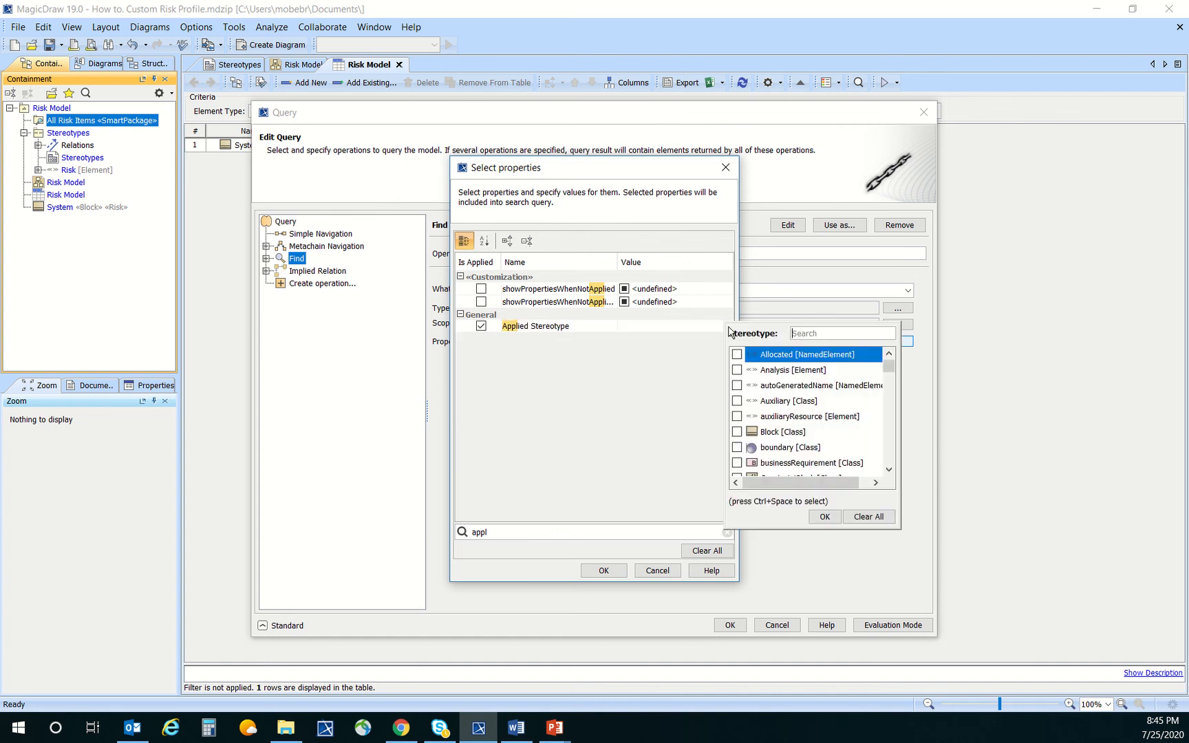
text(risk)
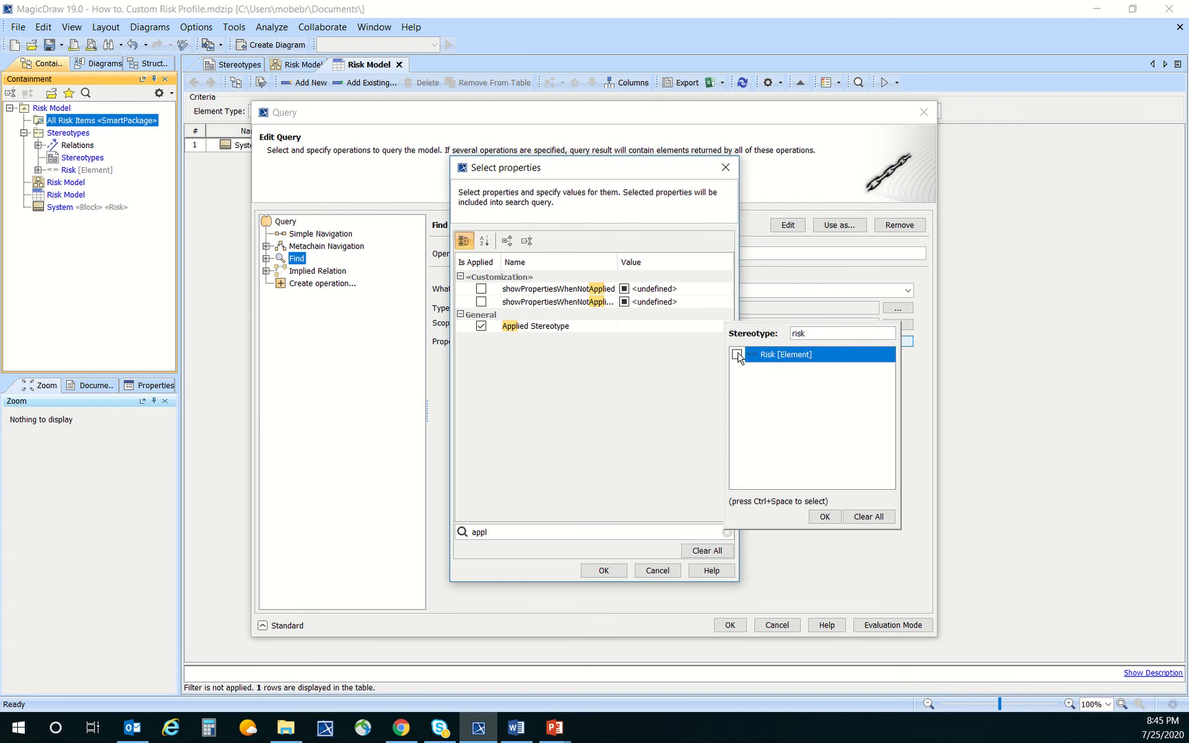
click(736, 354)
click(825, 516)
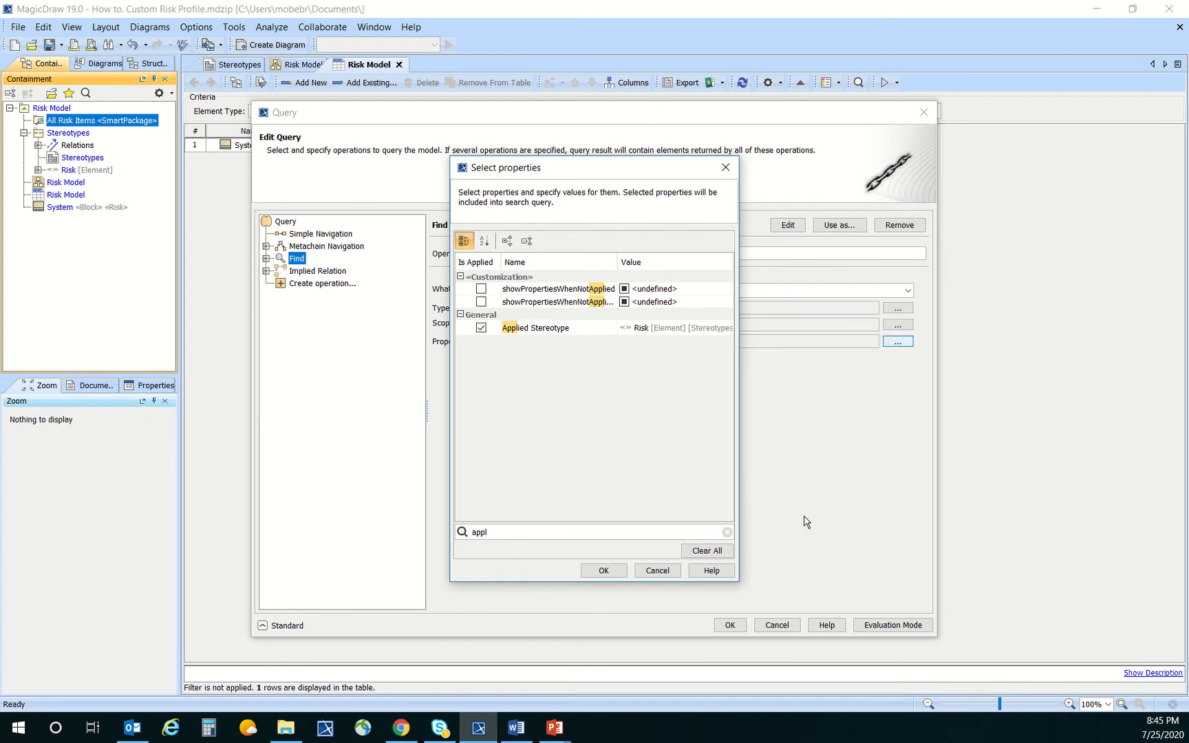
click(605, 571)
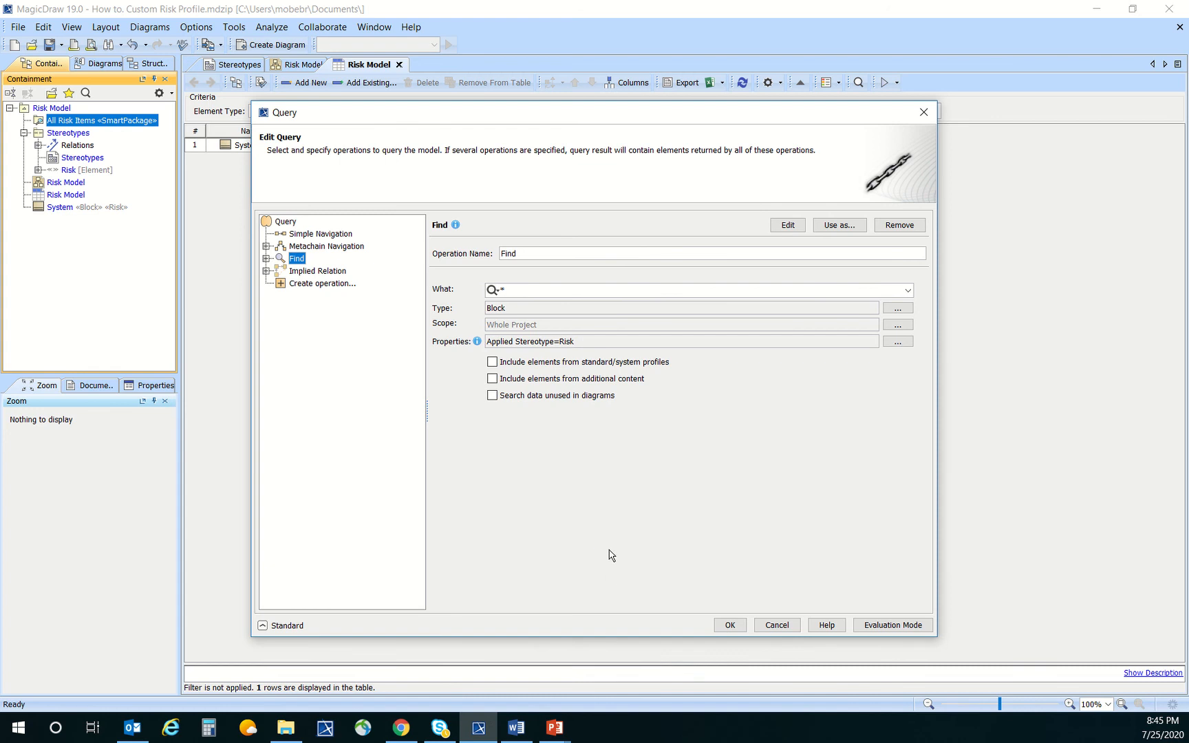
click(726, 630)
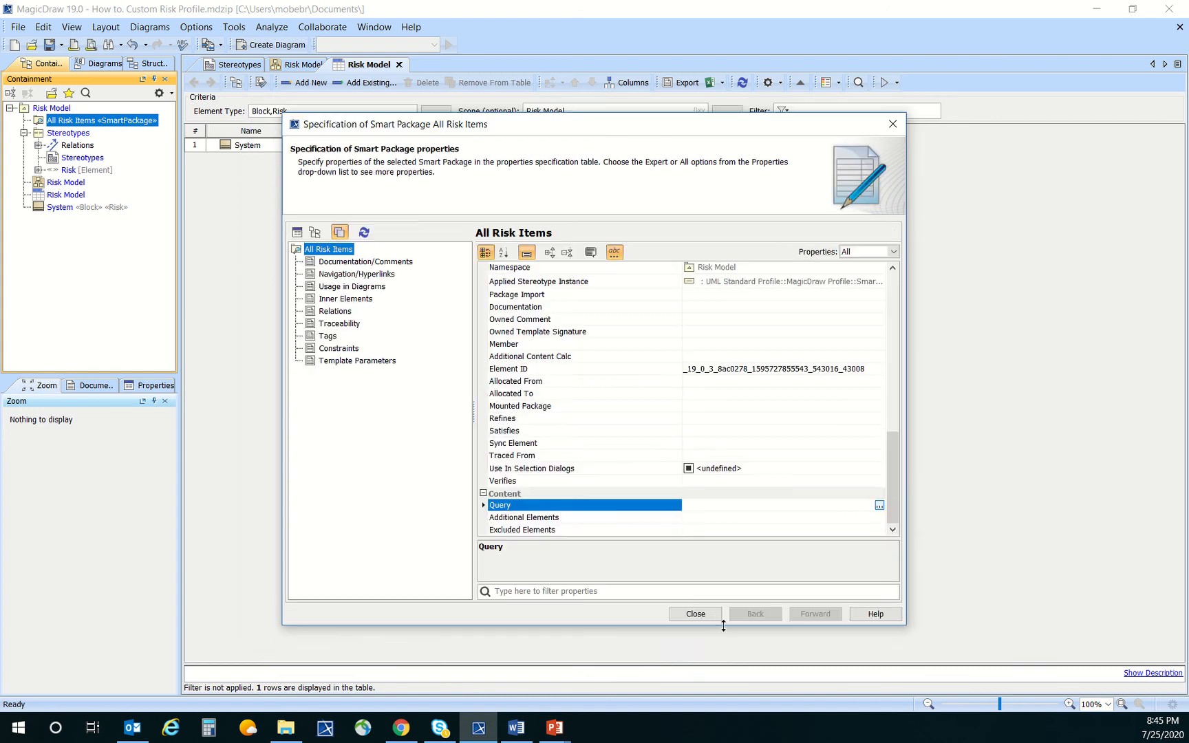
- Close the smart package's specification and expand All Risk Items to show its contents
click(690, 614)
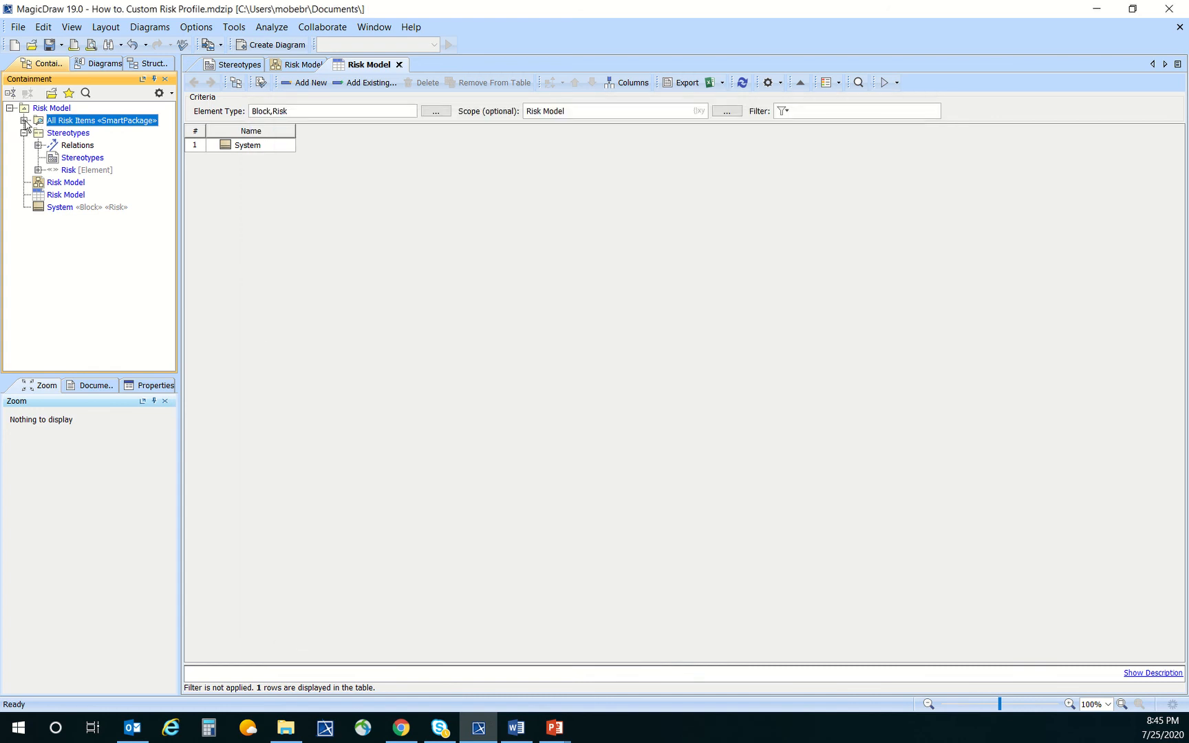
click(24, 120)
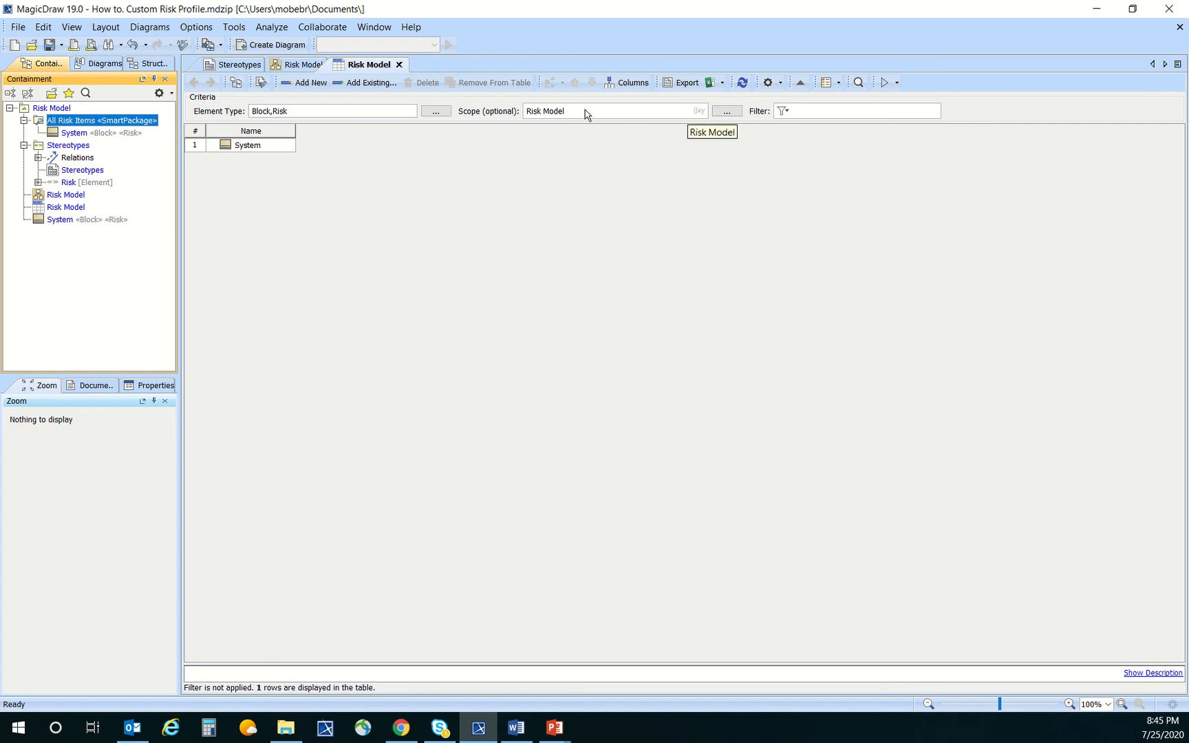
- Clear the generic table's current scope and set it to the All Risk Items smart package
click(715, 114)
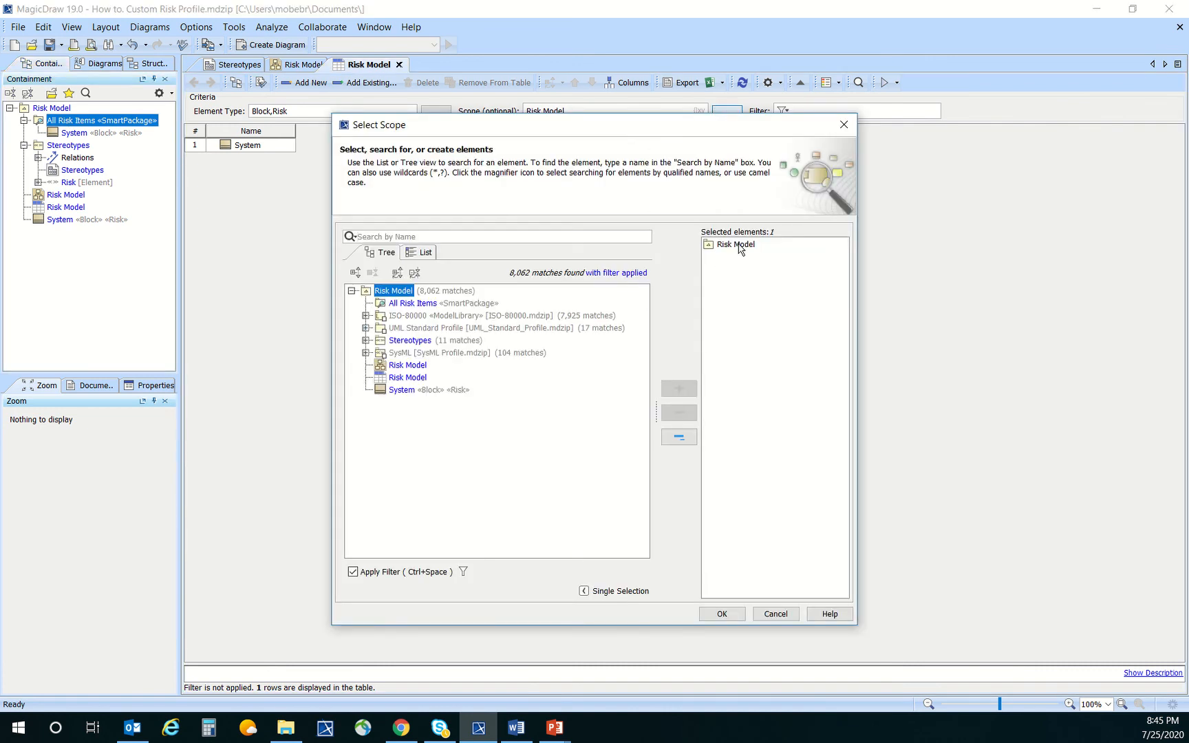
click(739, 246)
click(675, 413)
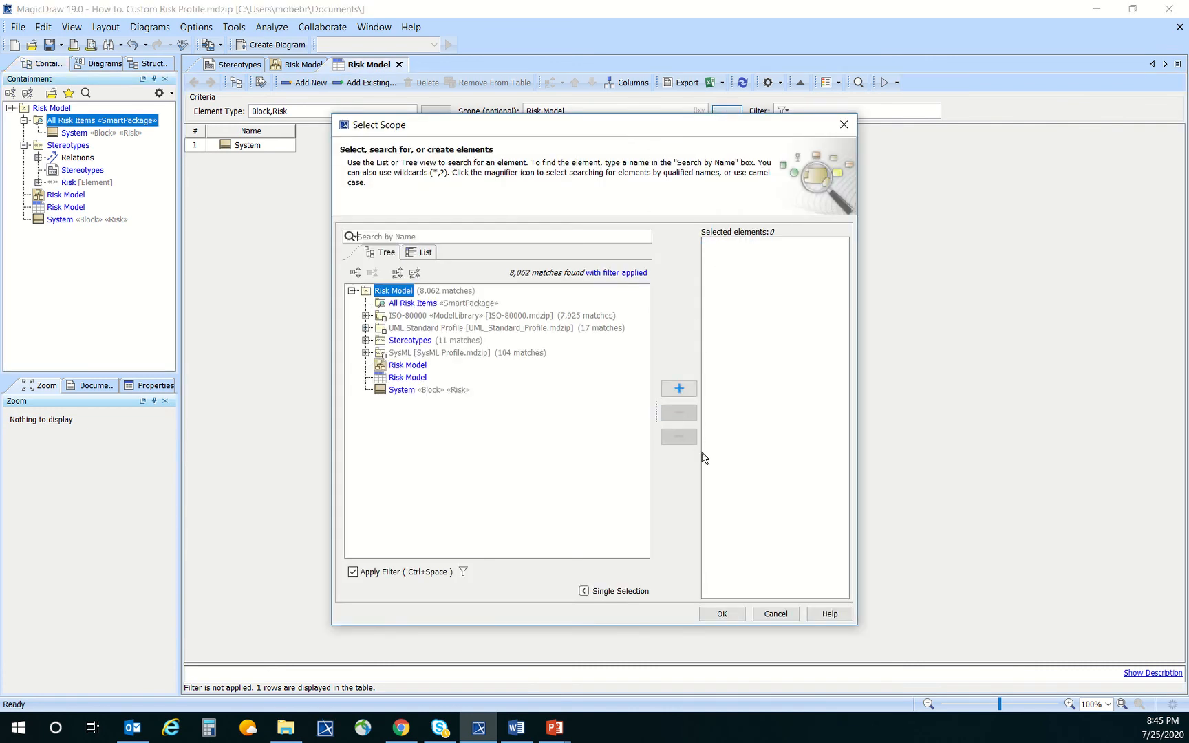
click(722, 614)
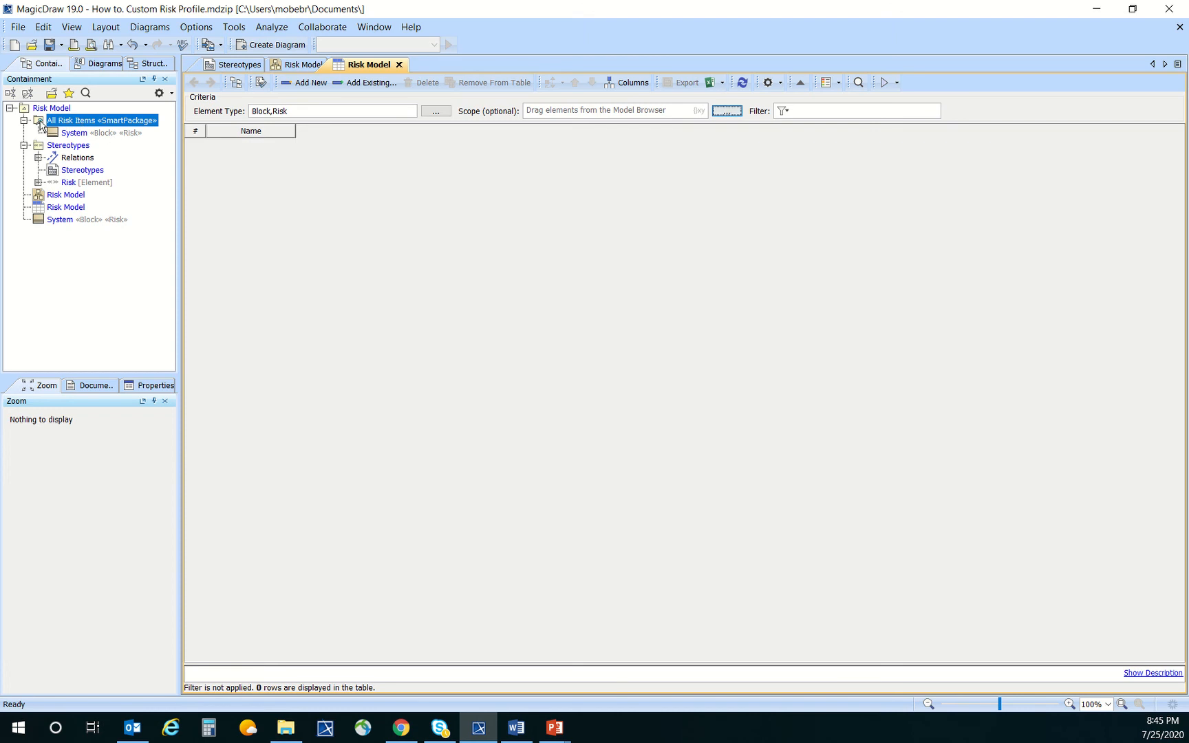
drag(44, 122, 579, 120)
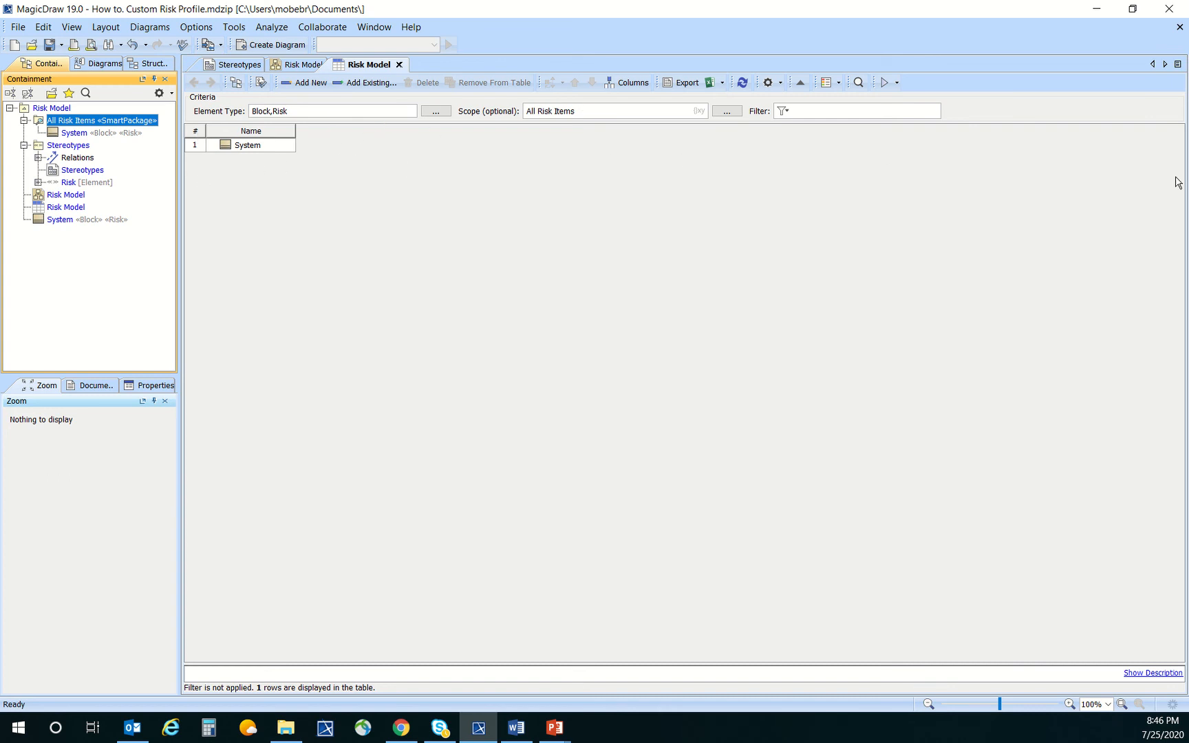
- Filter the table's selectable columns by "risk" and enable the Risk ID and Risk Name columns
click(641, 90)
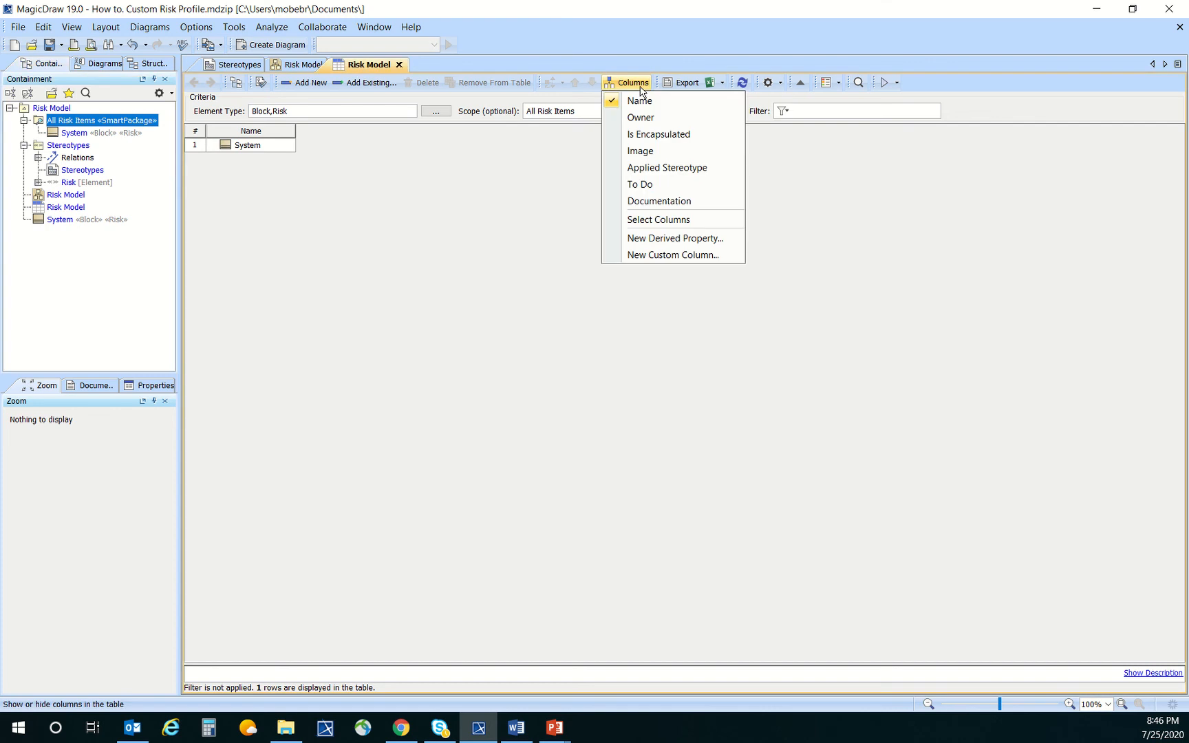
click(701, 222)
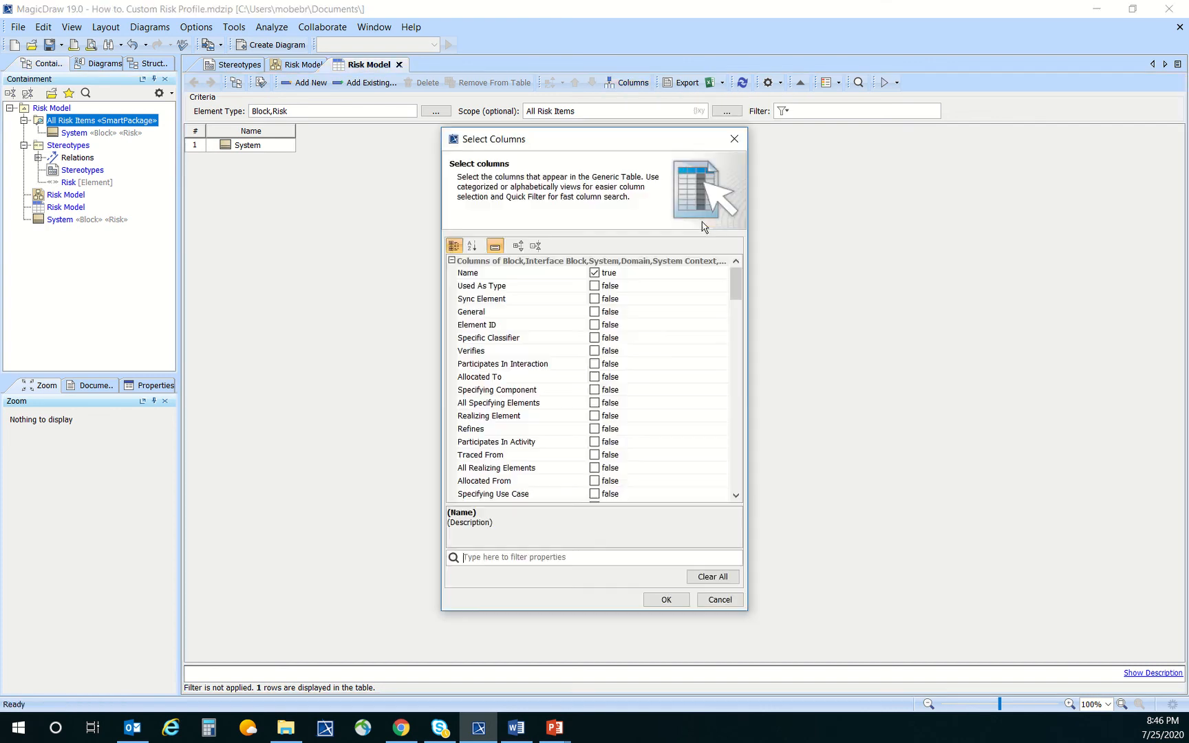
click(517, 559)
text(risk)
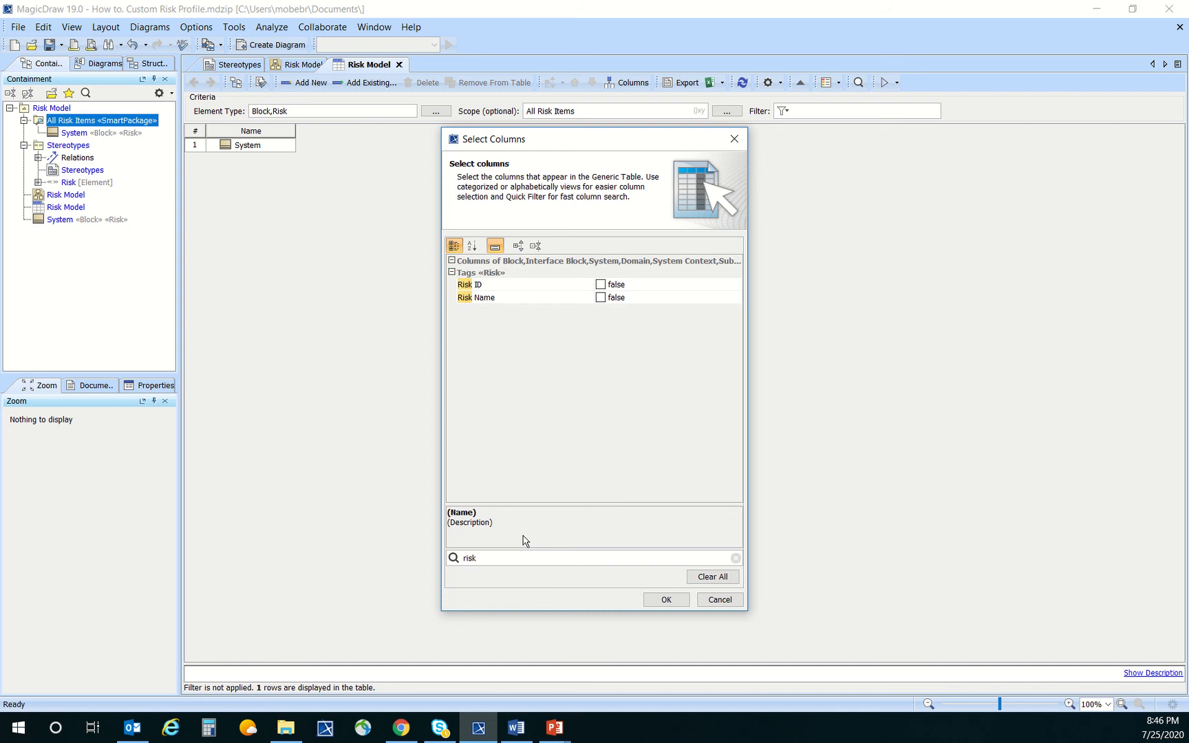
click(602, 285)
click(602, 298)
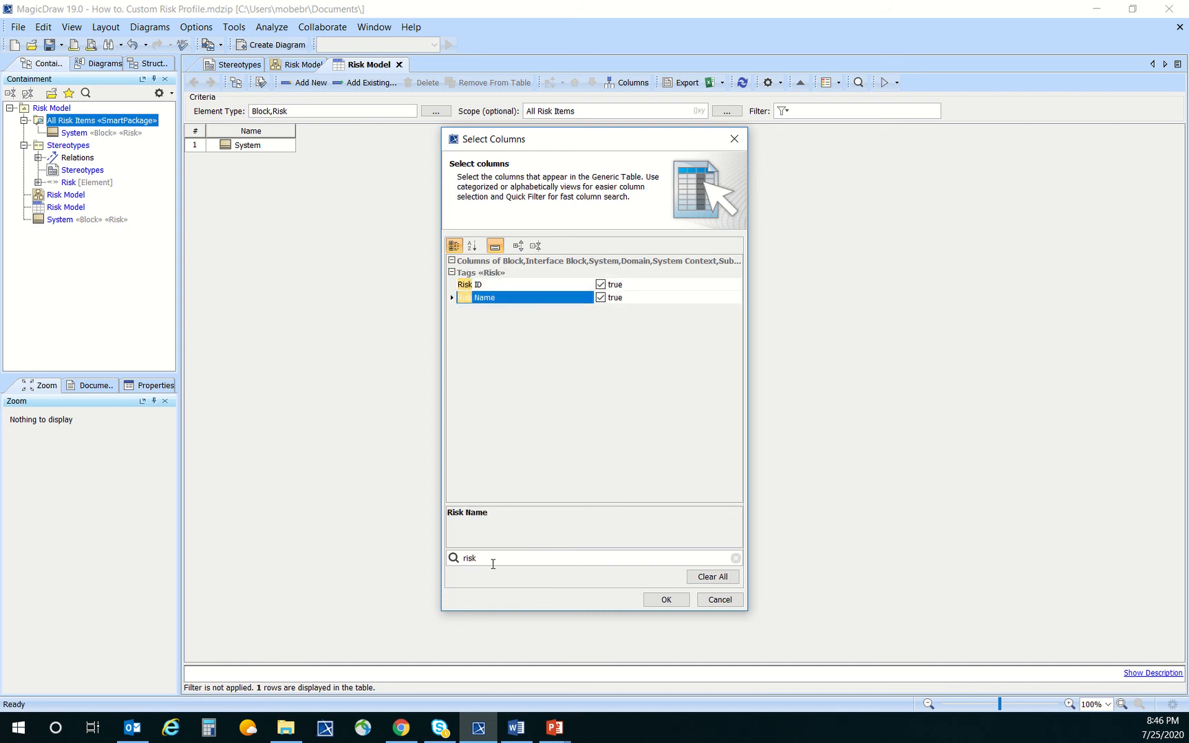
- Enable the Mitigations, Cost Consequence, Technical Consequence, Schedule Consequence and Likelihood columns from the Risk tags and confirm the column selection
key(BackSpace)
key(BackSpace)
key(BackSpace)
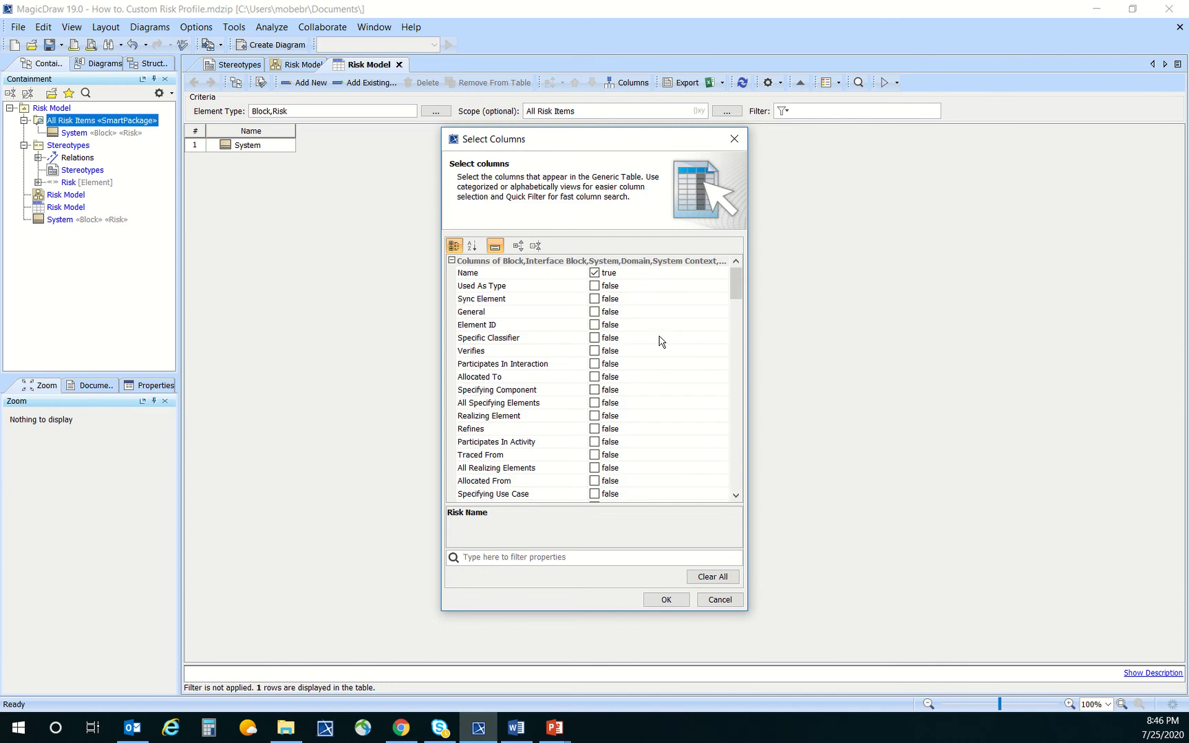
drag(735, 279, 735, 469)
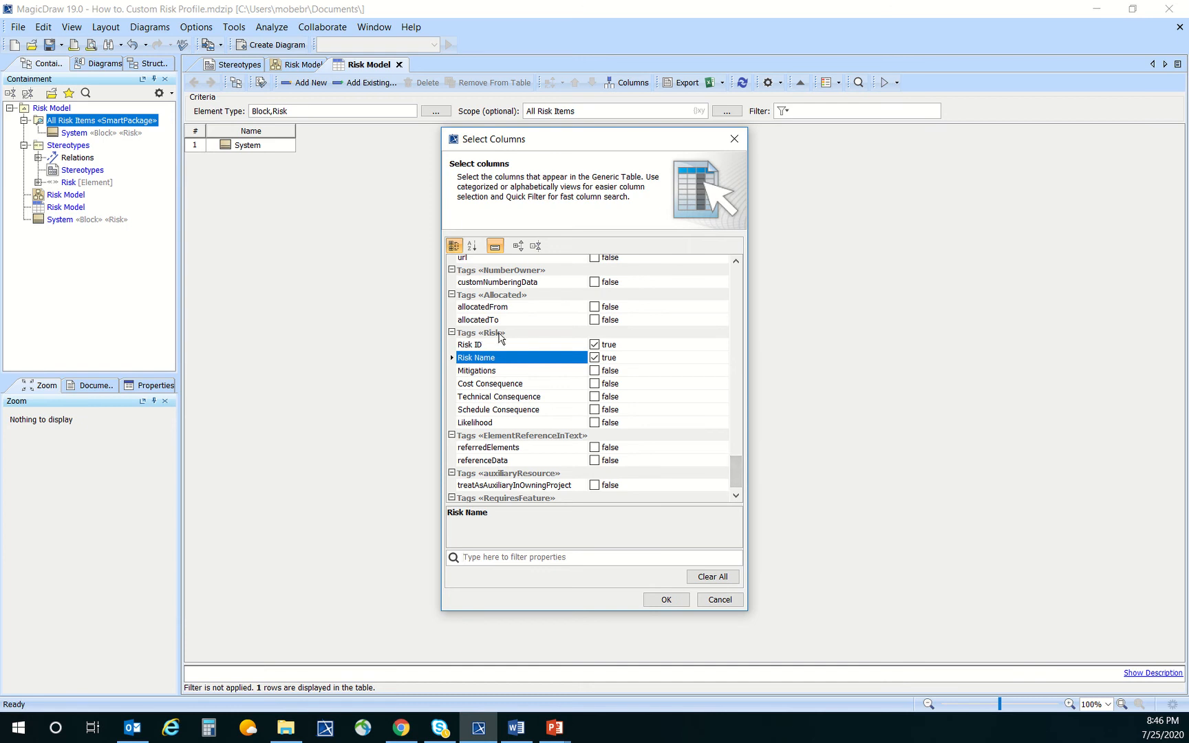
click(595, 371)
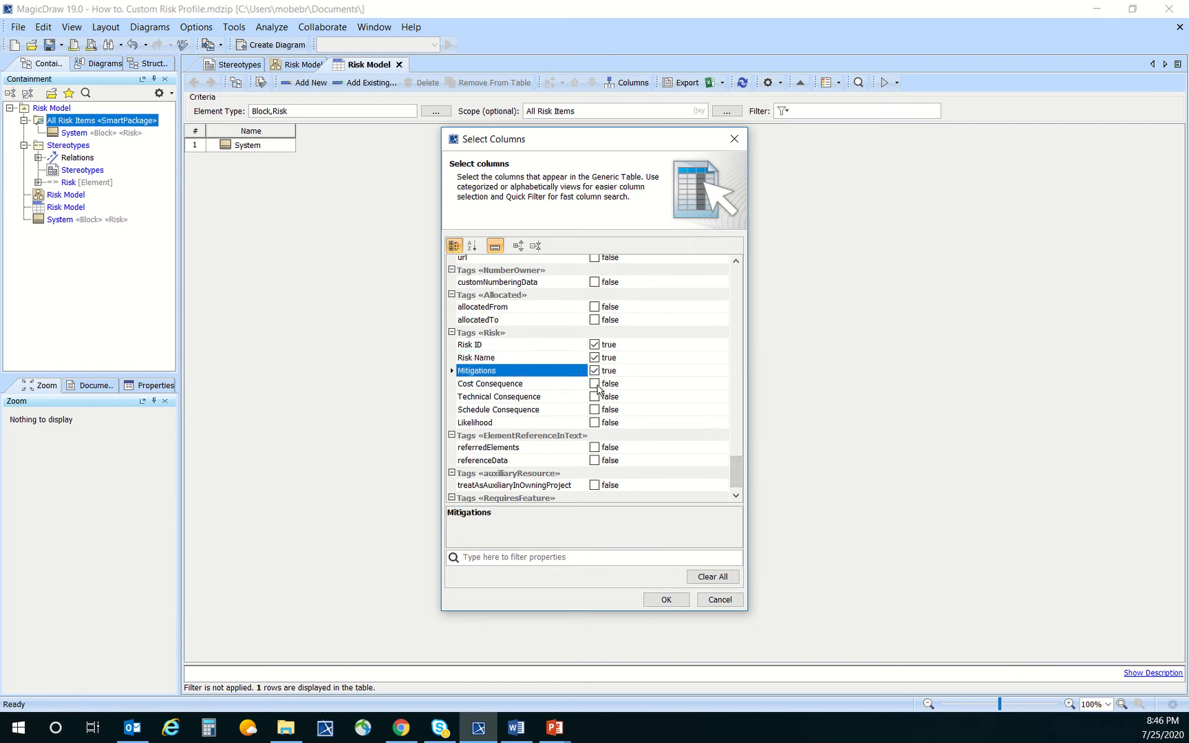
click(595, 384)
click(595, 397)
click(594, 410)
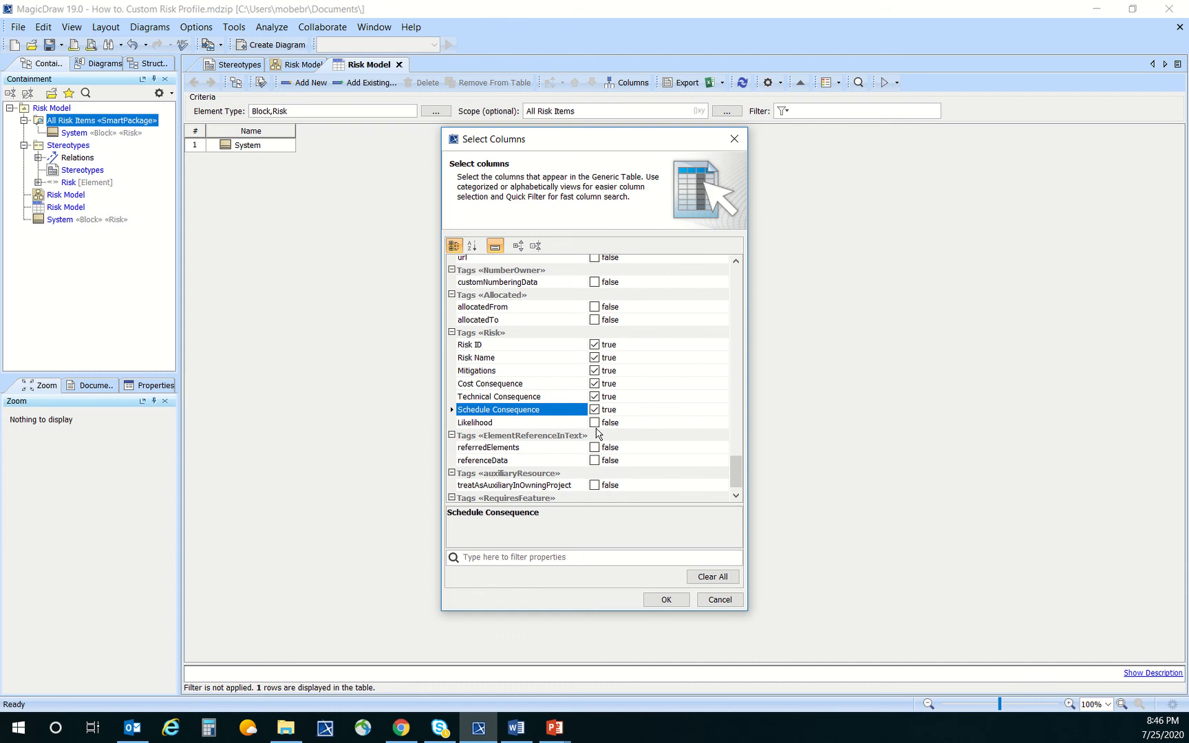
click(595, 423)
click(654, 600)
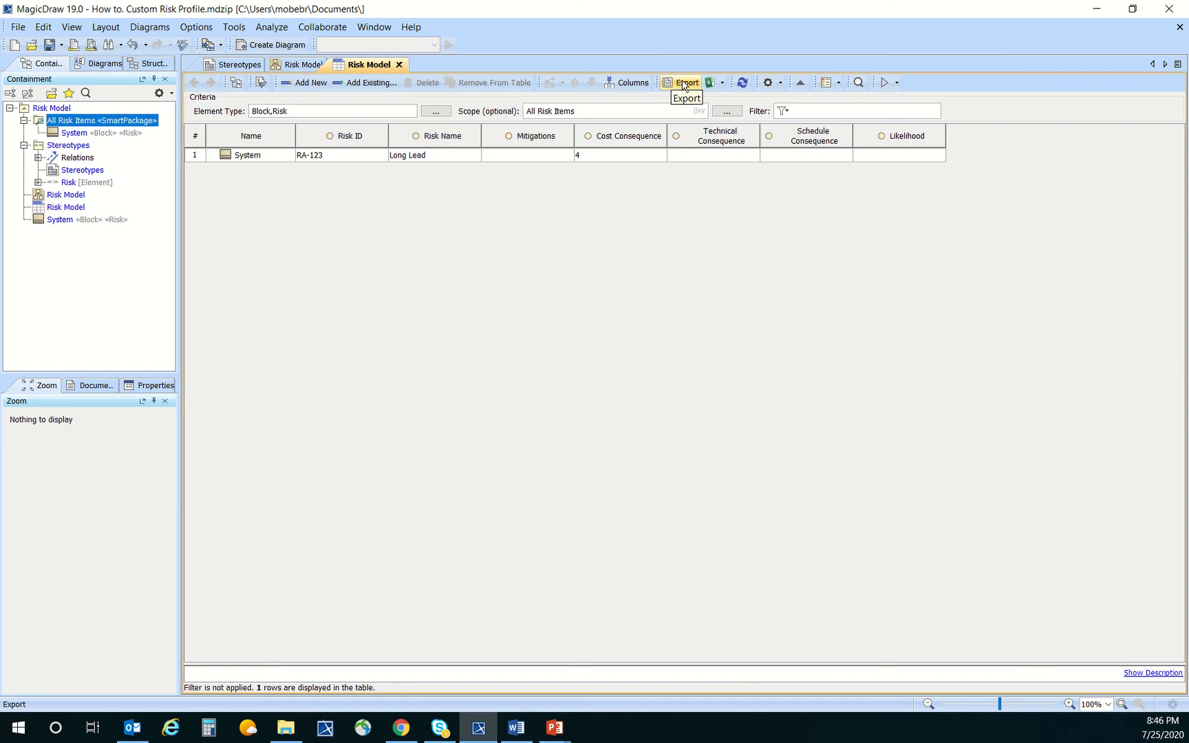
click(52, 114)
right_click(51, 110)
mouse_move(152, 521)
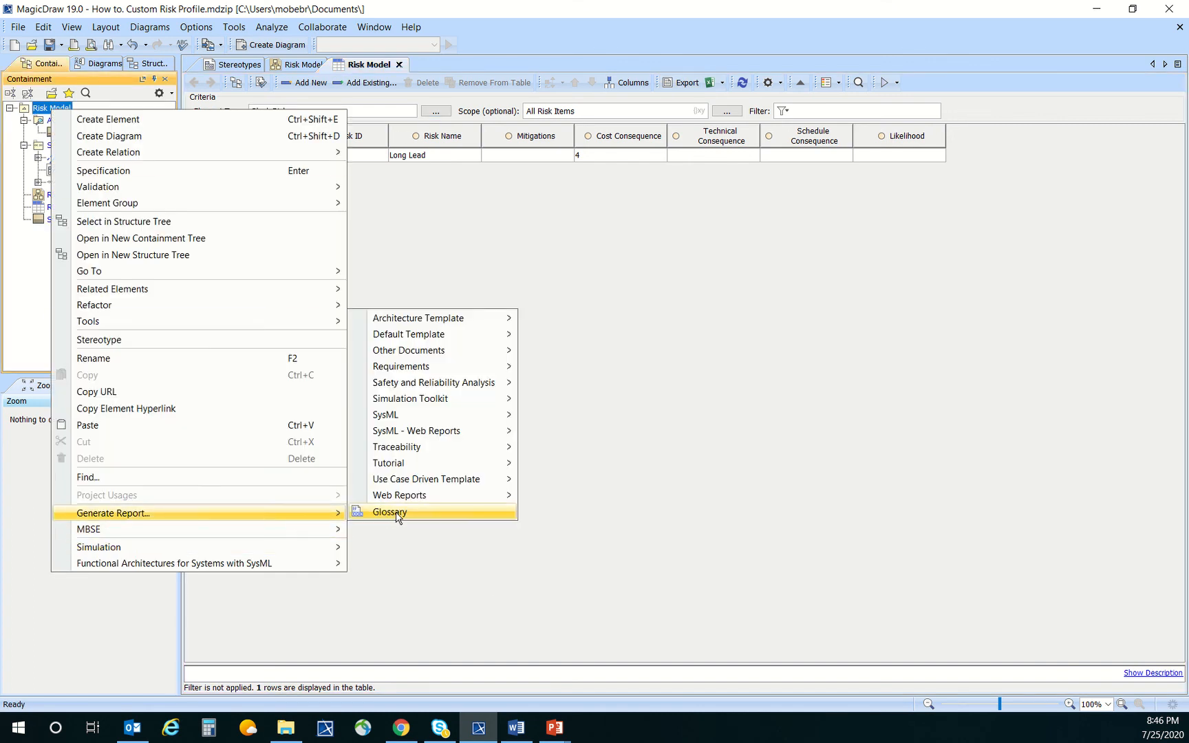
click(700, 521)
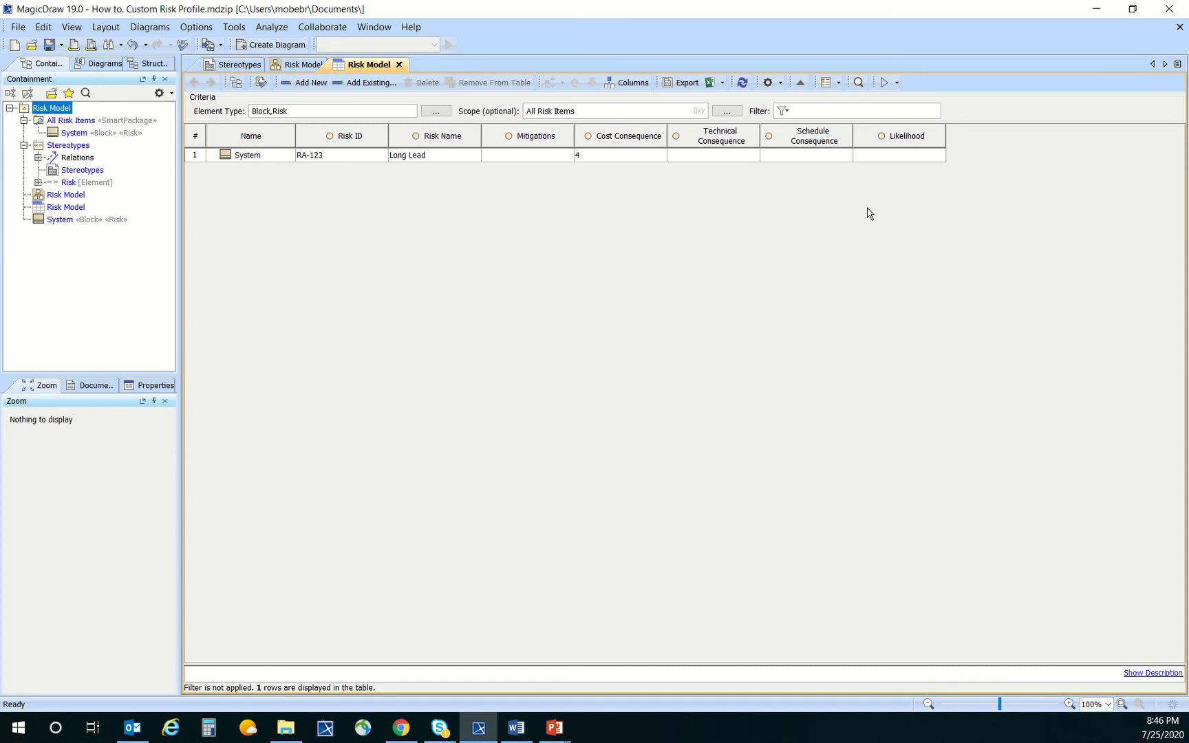
- Set the System row's Technical Consequence to 5, Schedule Consequence to 2 and Likelihood to 3
click(737, 158)
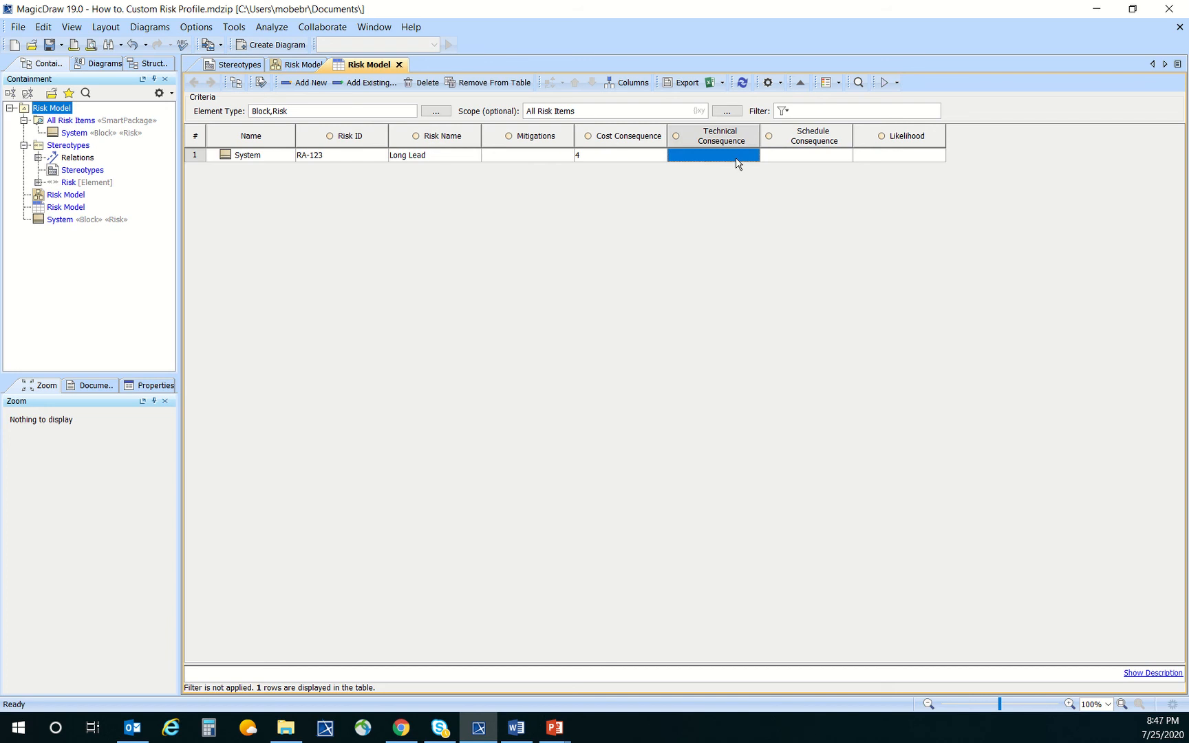
click(737, 158)
click(806, 163)
click(806, 164)
text(2)
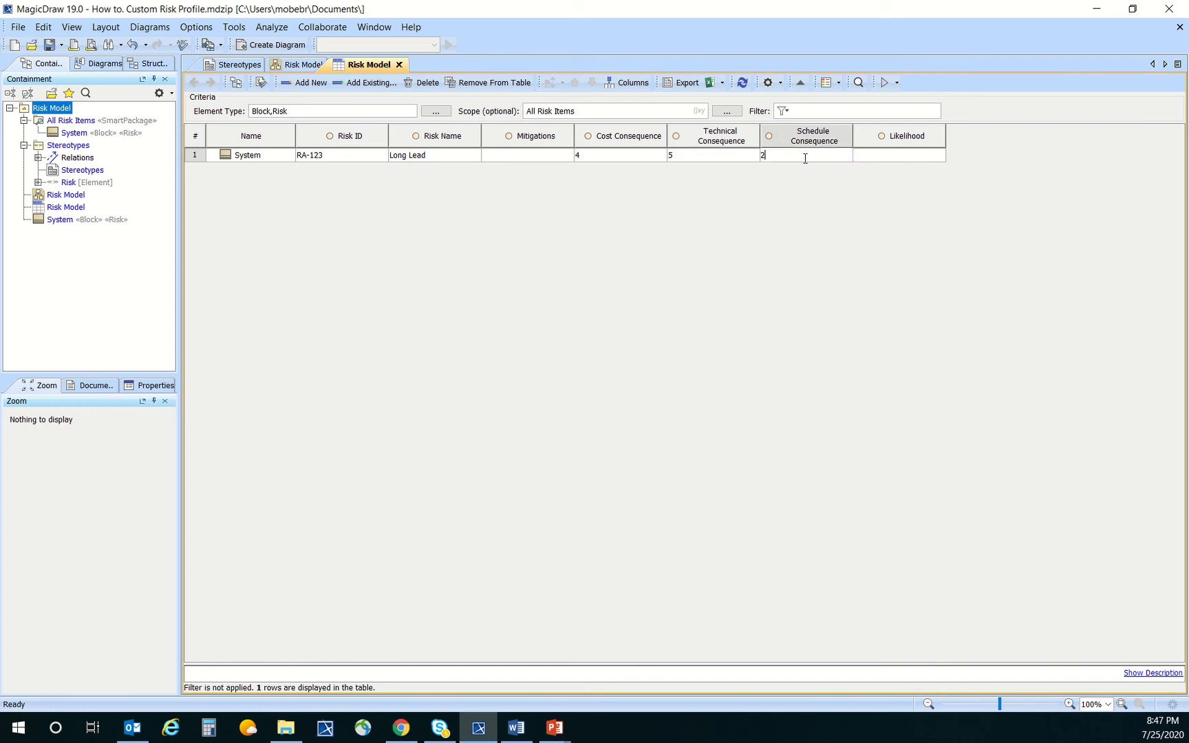
click(878, 160)
click(877, 154)
text(3)
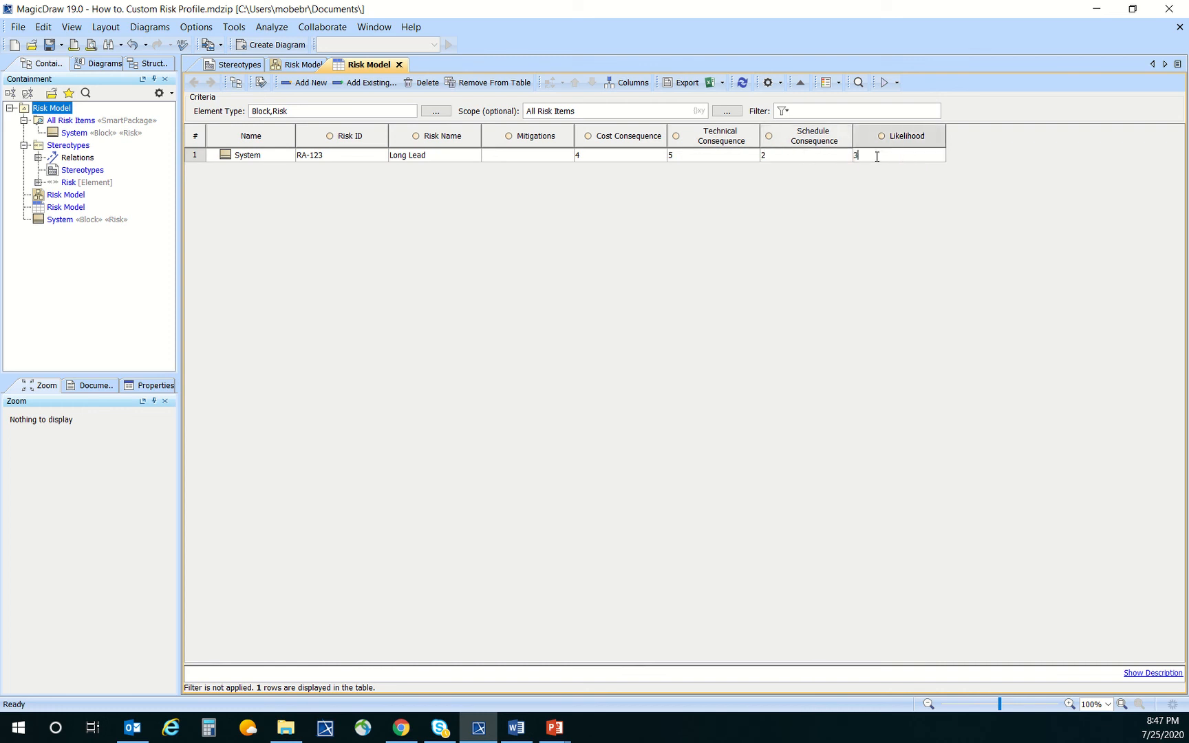
click(818, 201)
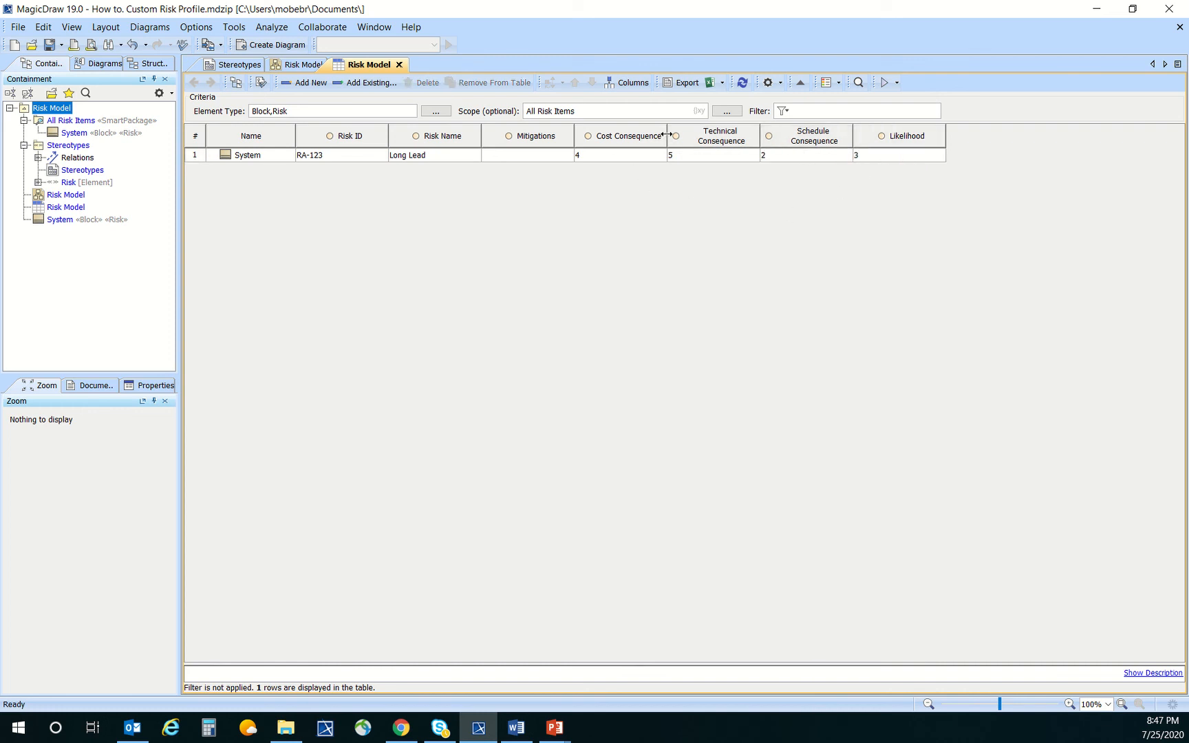
- Narrow the Mitigations, Cost Consequence, Technical Consequence, Schedule Consequence and Likelihood columns in the table
drag(666, 133, 654, 134)
drag(748, 133, 738, 132)
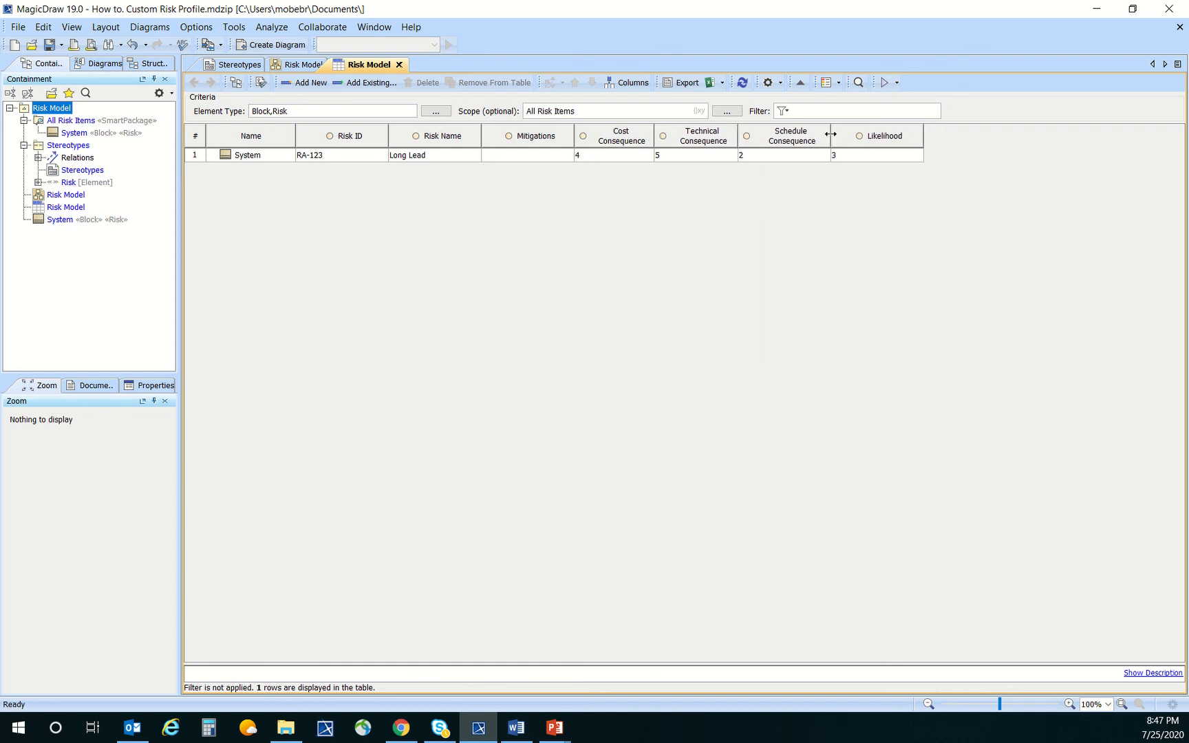
drag(830, 134, 813, 134)
drag(904, 136, 892, 136)
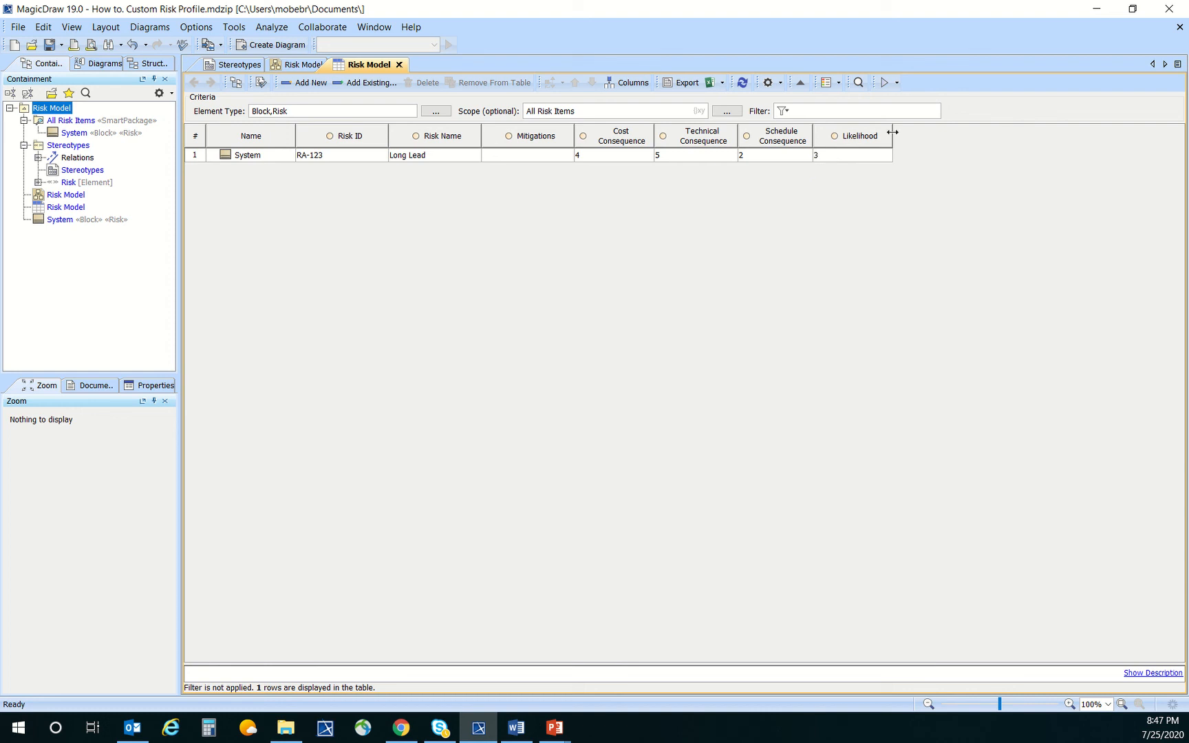
drag(893, 132, 884, 132)
drag(573, 130, 555, 129)
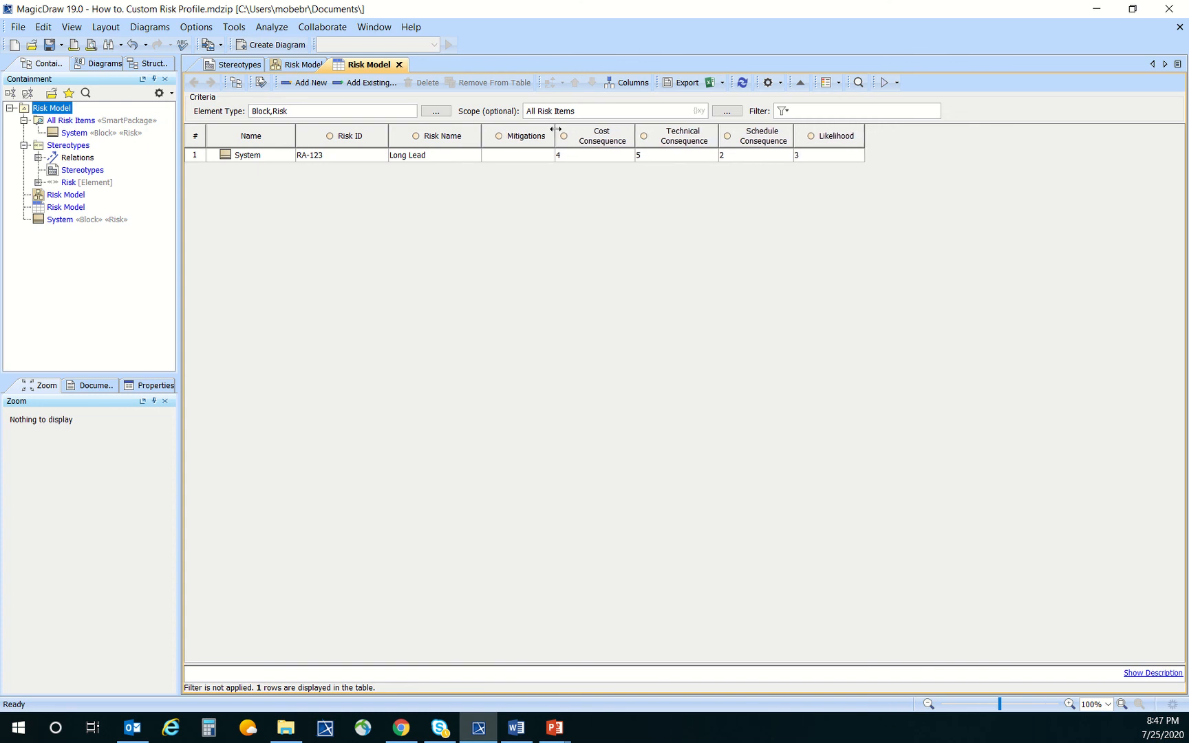
- Add a Customization named Risk below the stereotype in the Stereotypes profile diagram and make the Risk stereotype its customization target
click(242, 64)
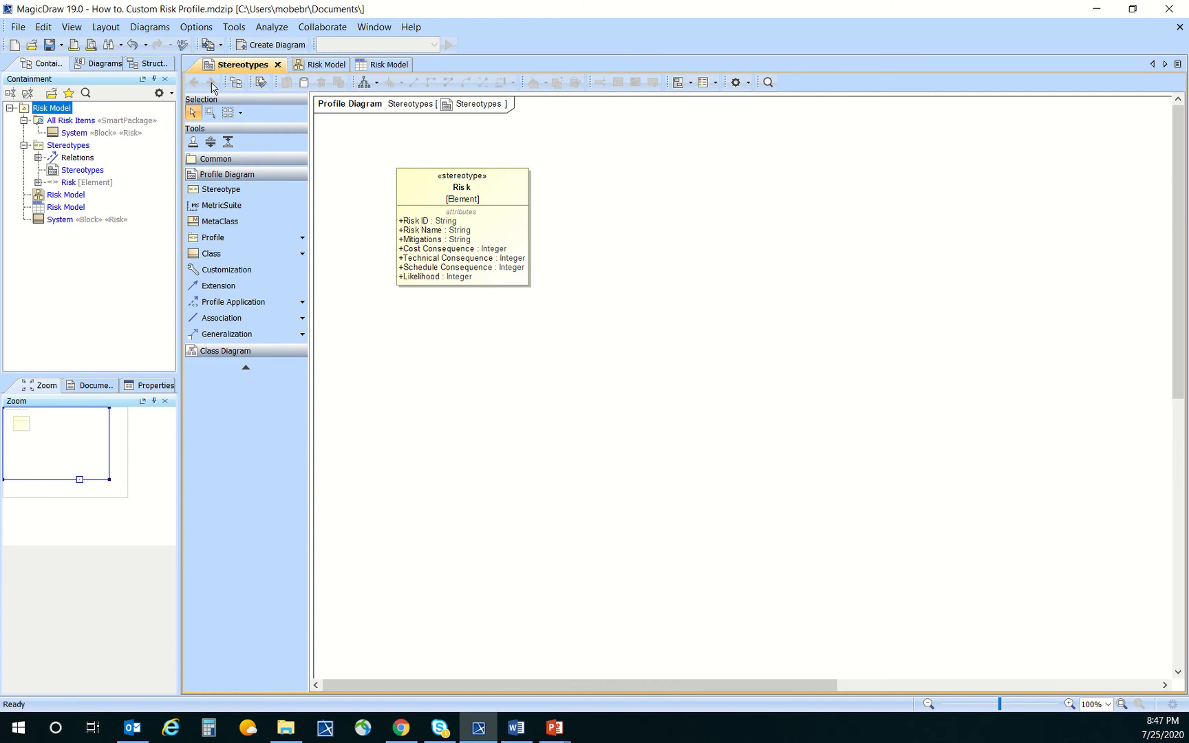
click(246, 270)
click(413, 334)
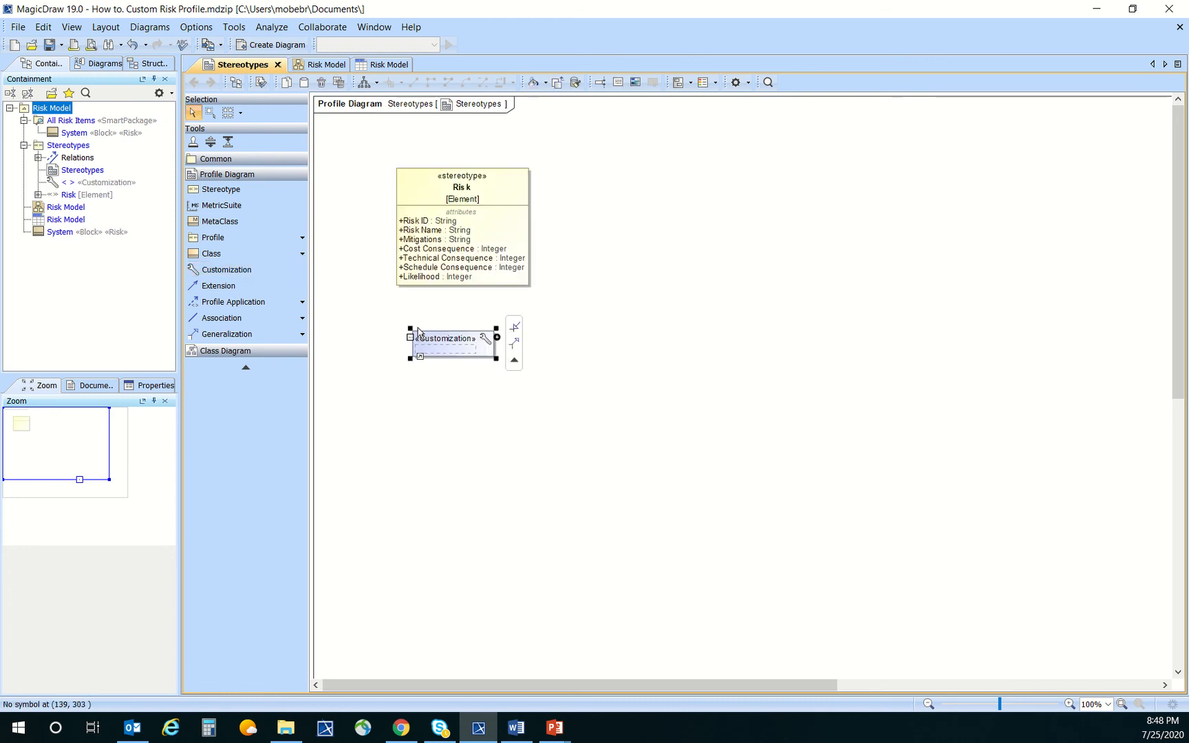
text(Rssk)
key(Return)
drag(486, 191, 478, 340)
click(684, 352)
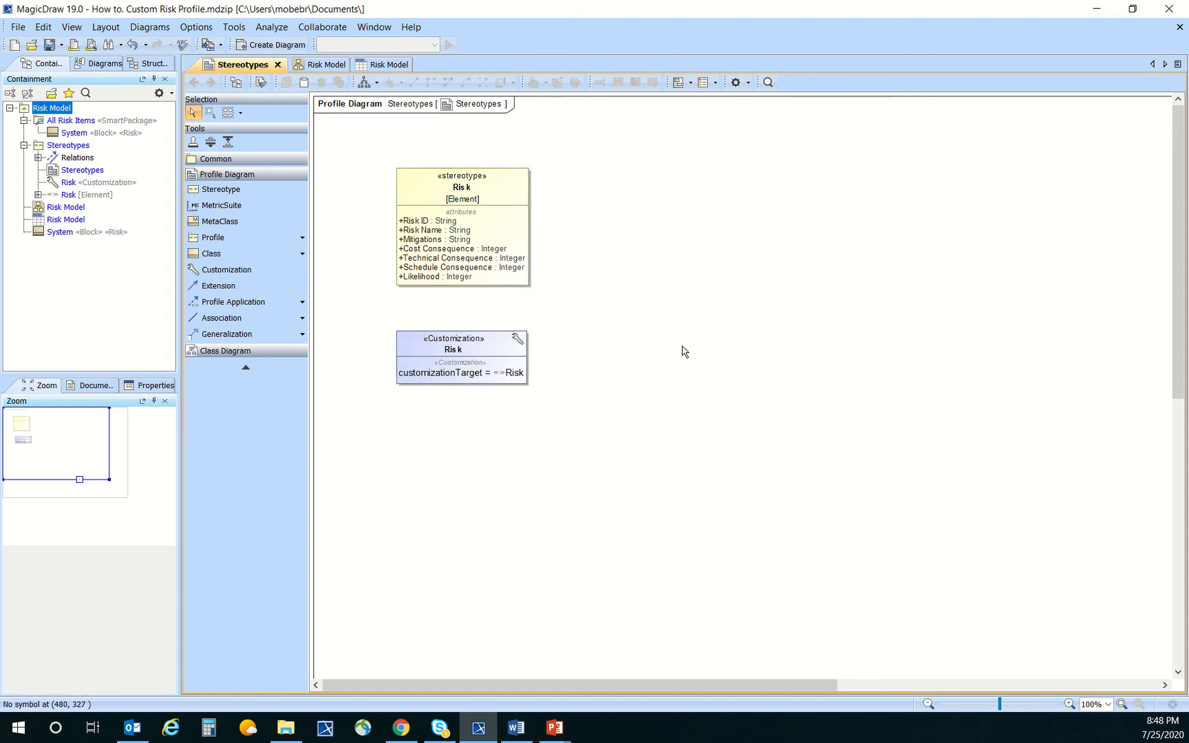
- Add a derived property specification named Combined Score to the Risk customization and widen its shape to fit the full name
click(480, 349)
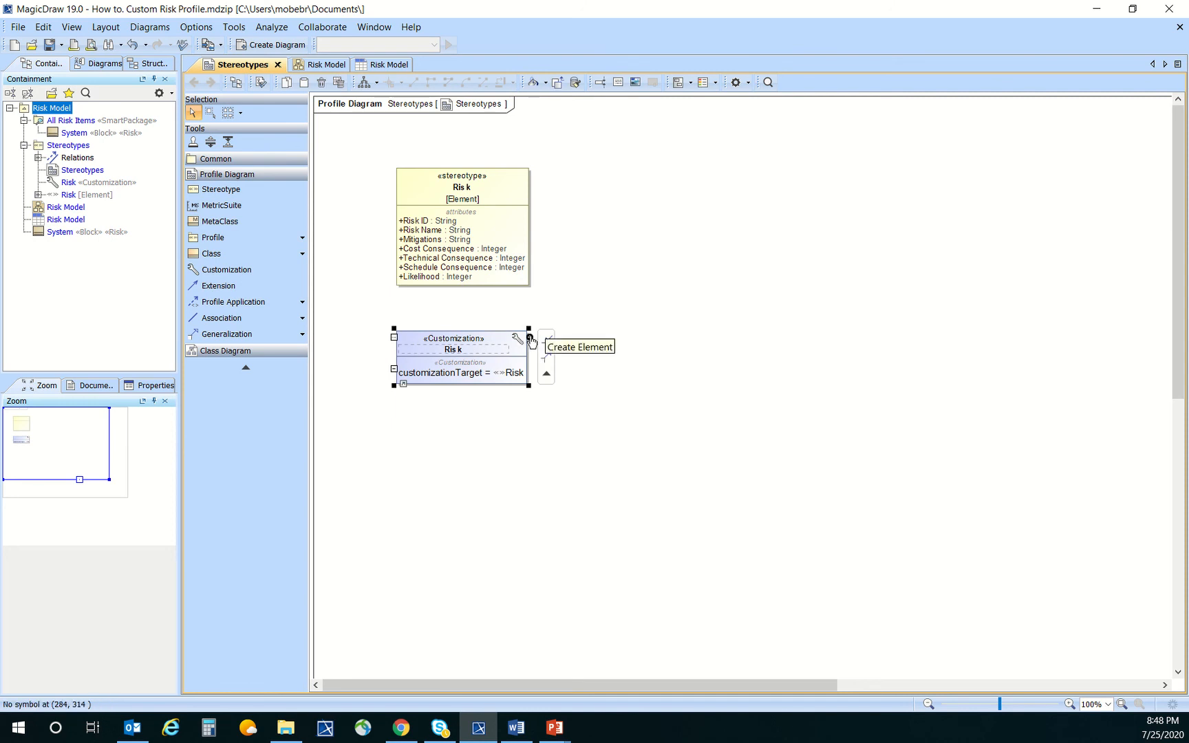
click(530, 339)
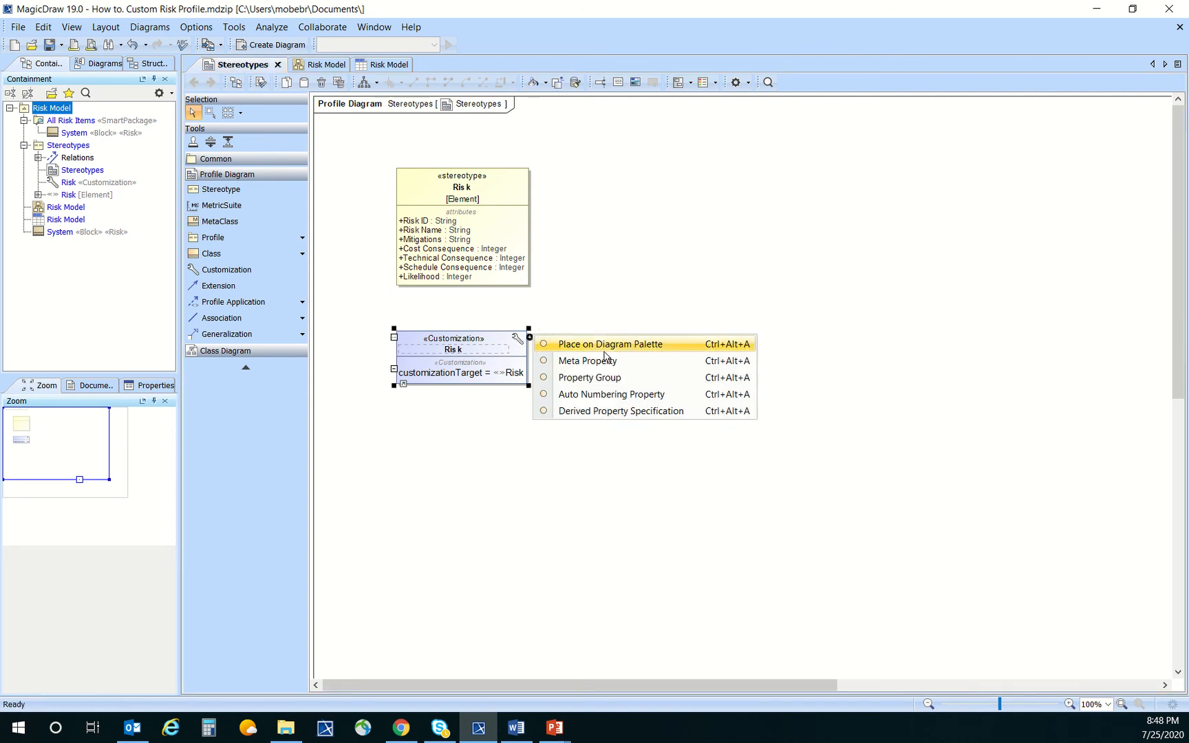
click(687, 411)
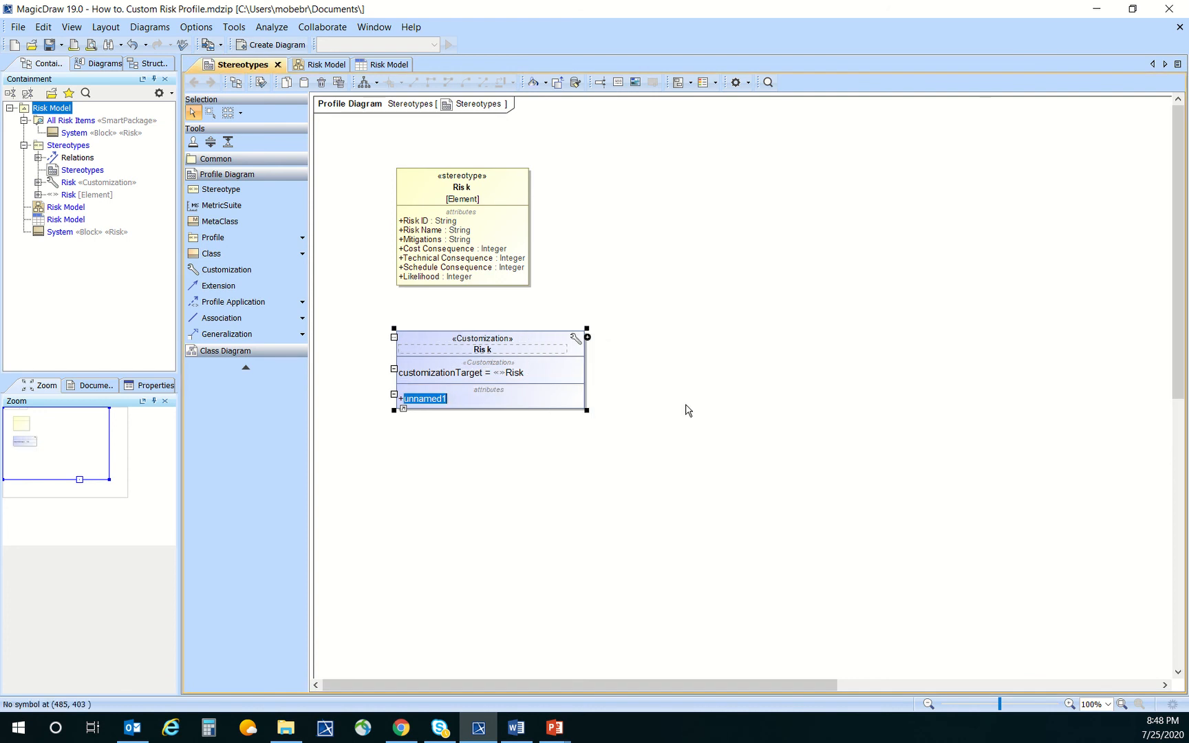
text(Combined ...)
key(Return)
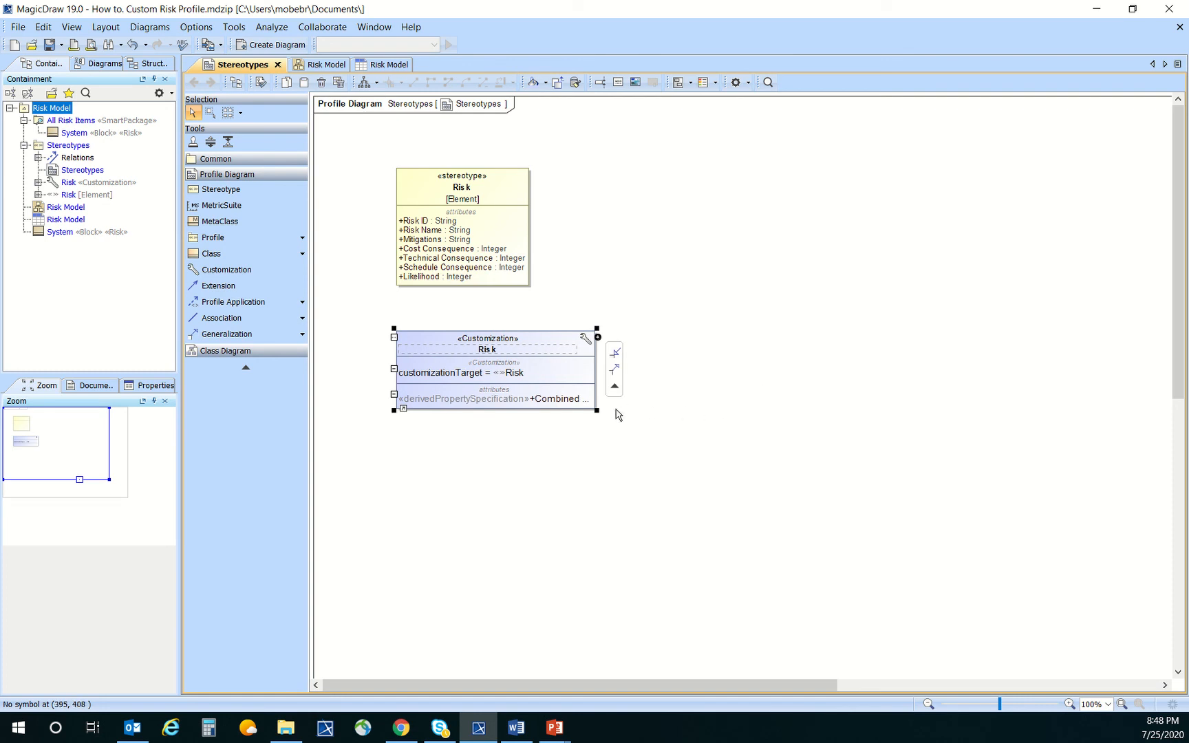
drag(597, 411, 724, 410)
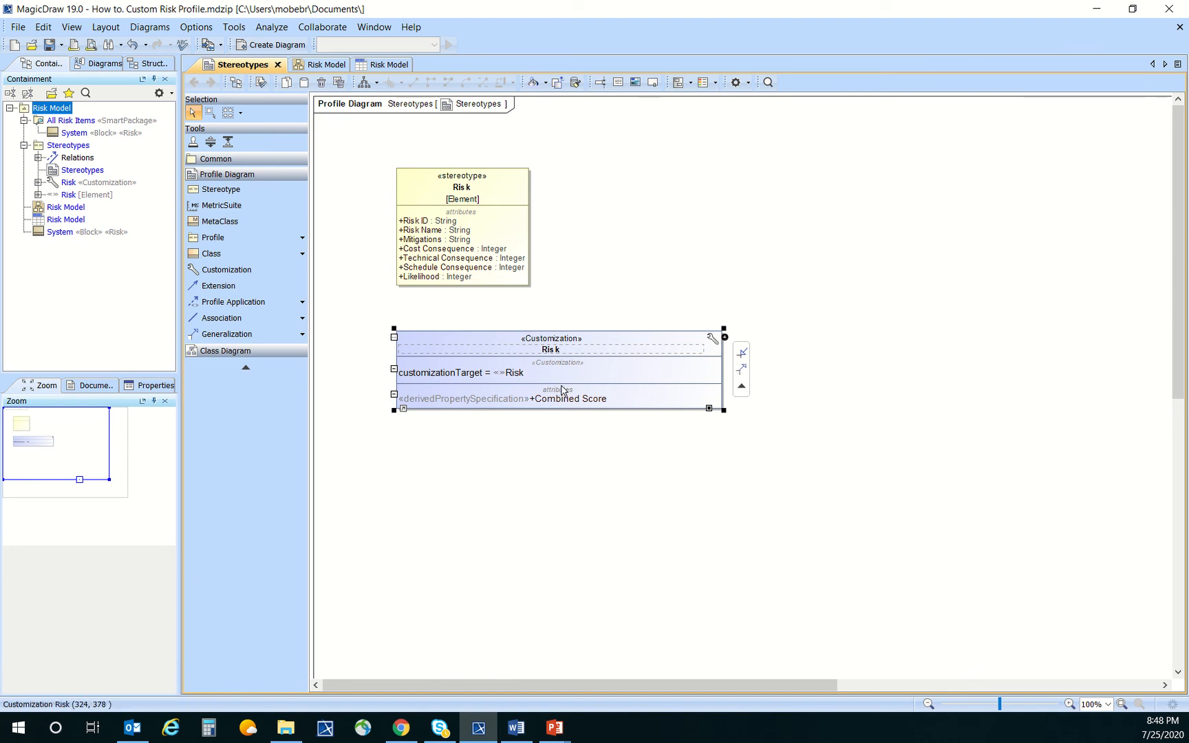
right_click(497, 399)
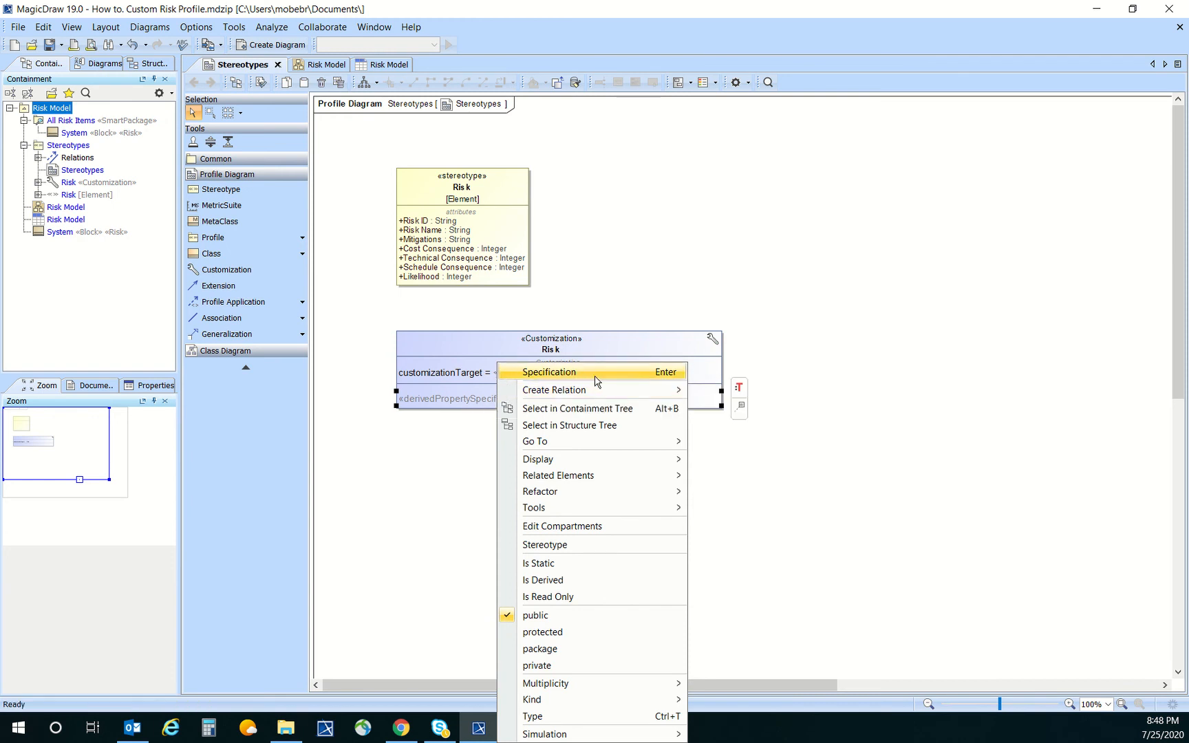
click(453, 421)
click(476, 425)
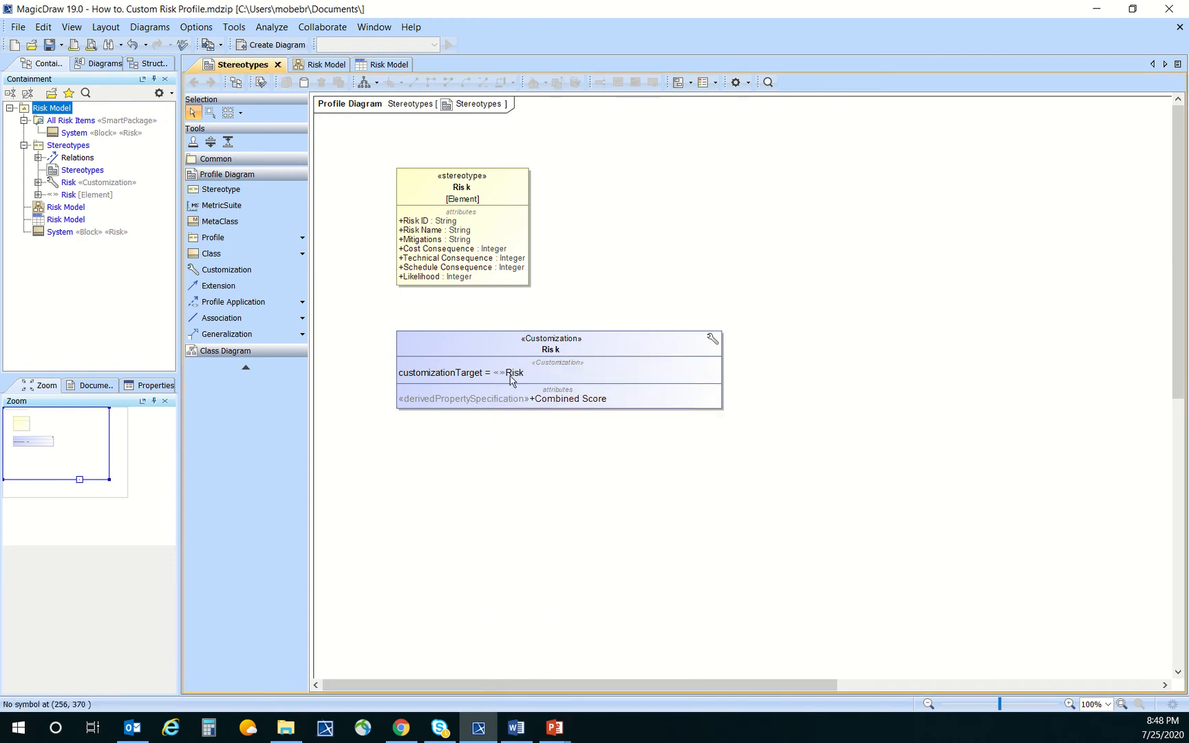
click(521, 345)
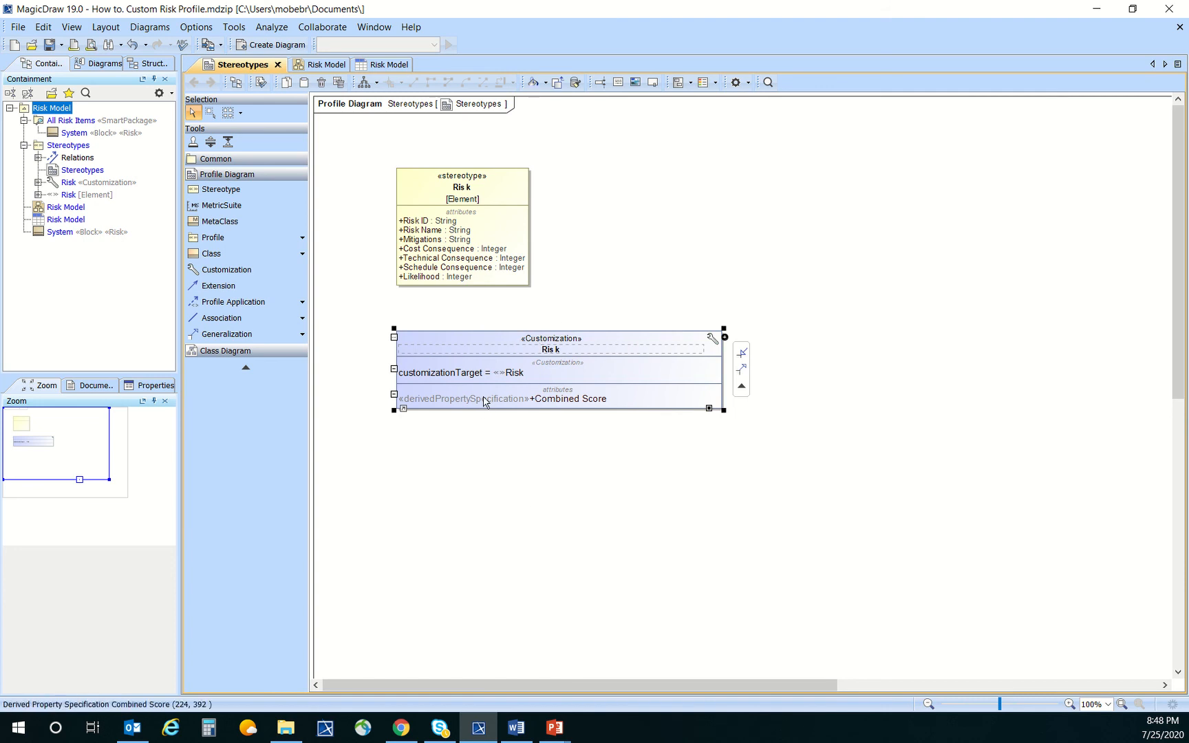
- Set the type of the Combined Score derived property to the UML primitive type Real in its specification
click(476, 418)
right_click(475, 401)
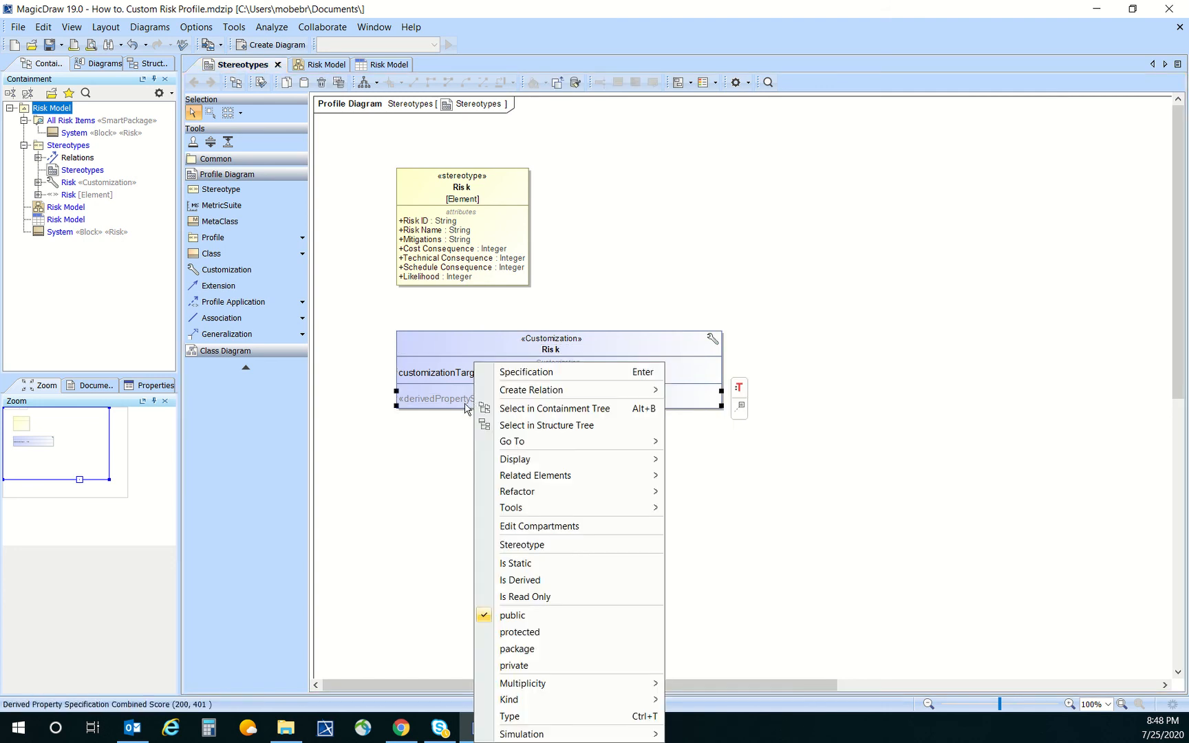
click(569, 377)
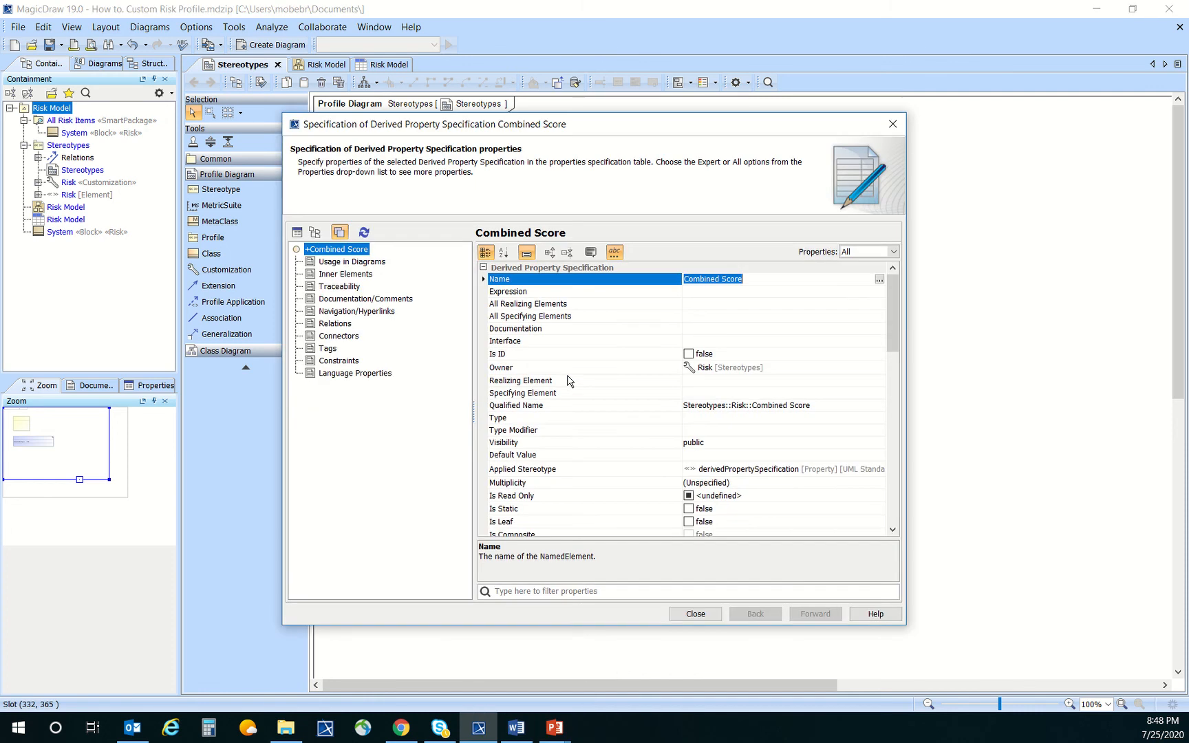
click(687, 420)
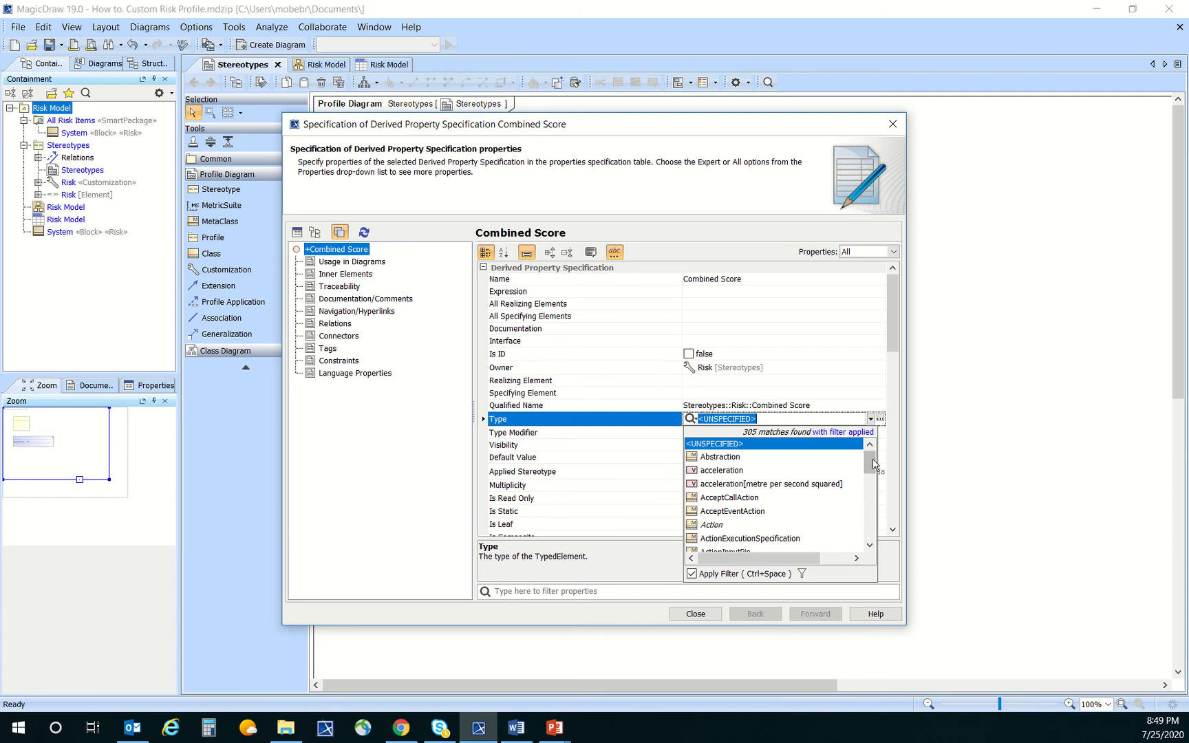
text(real)
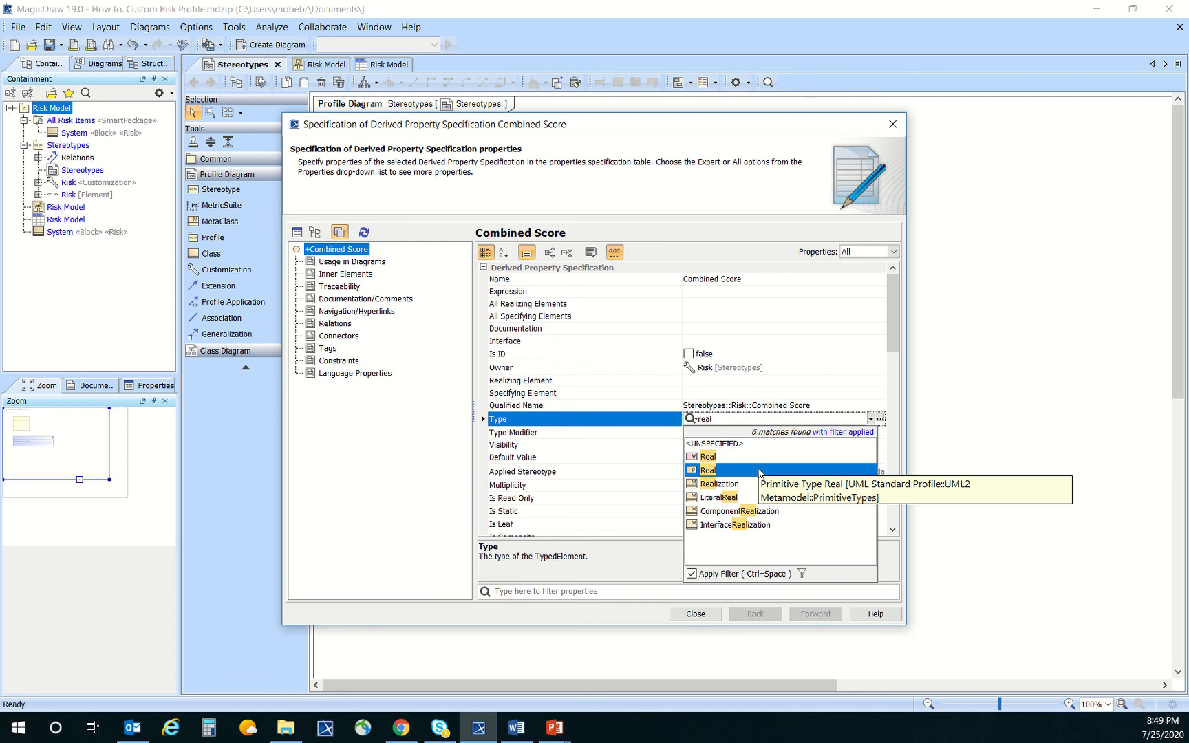
click(760, 471)
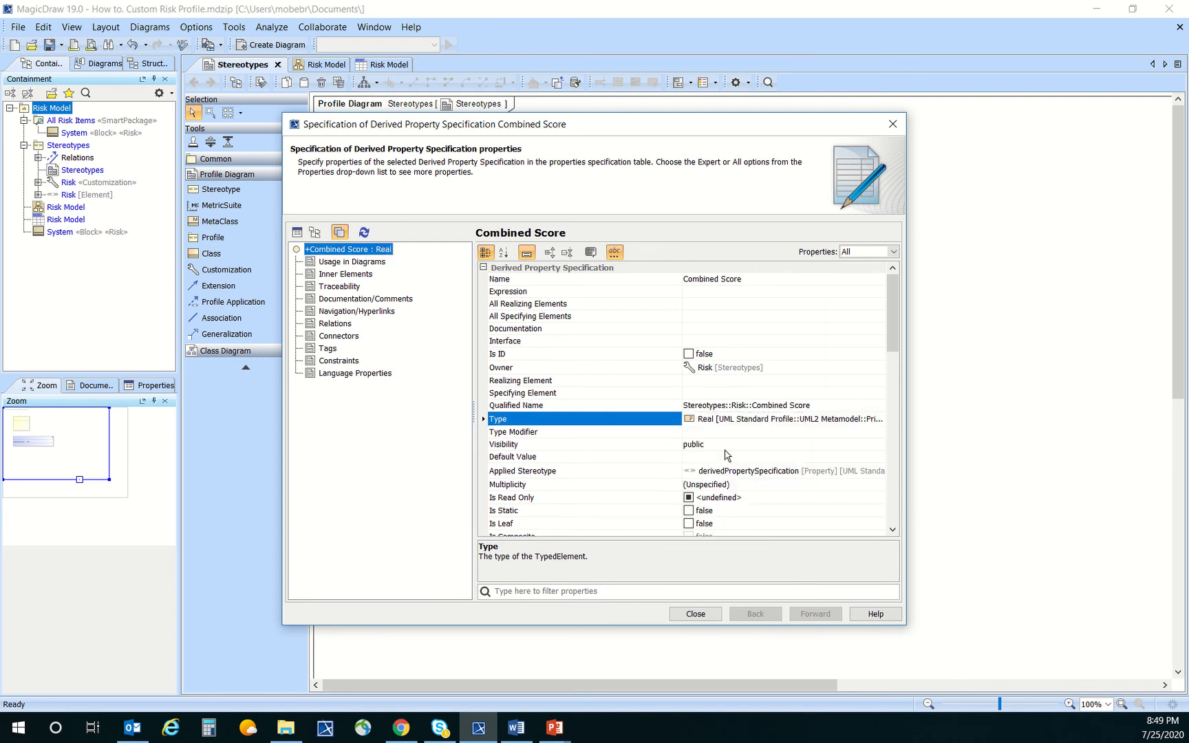
- Mark the Combined Score property as derived and close its specification
scroll(695, 398, down, 1)
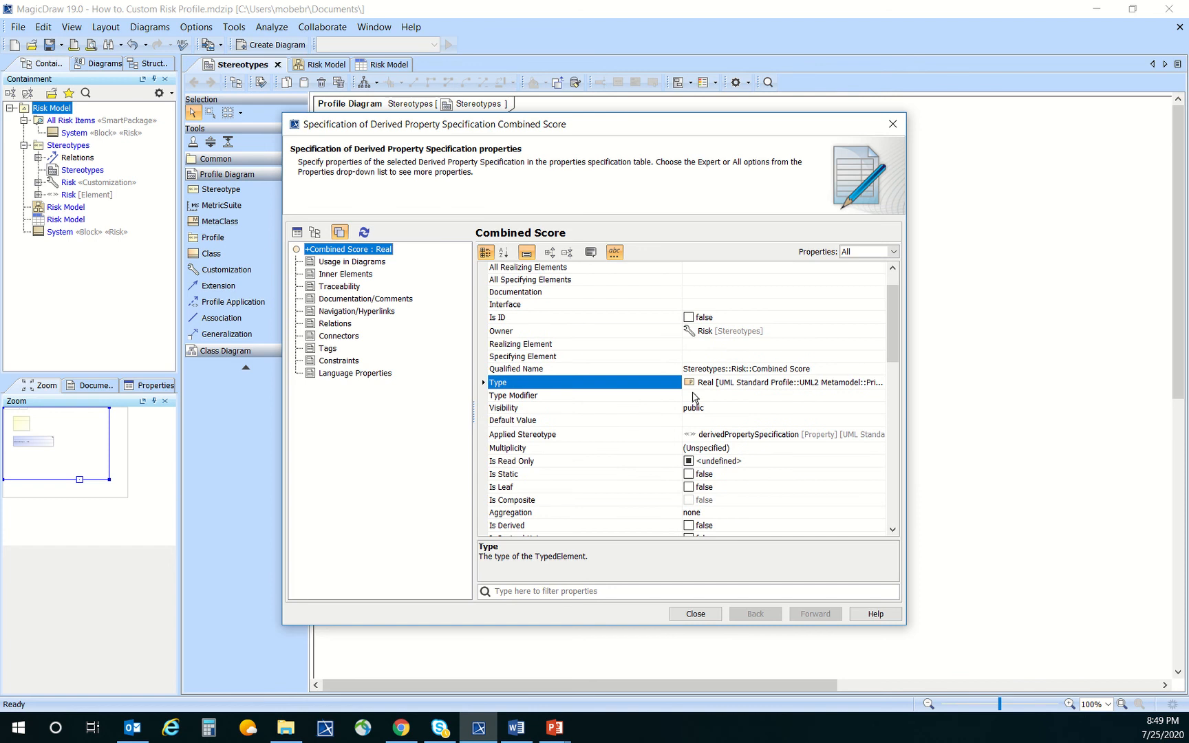
scroll(695, 398, down, 1)
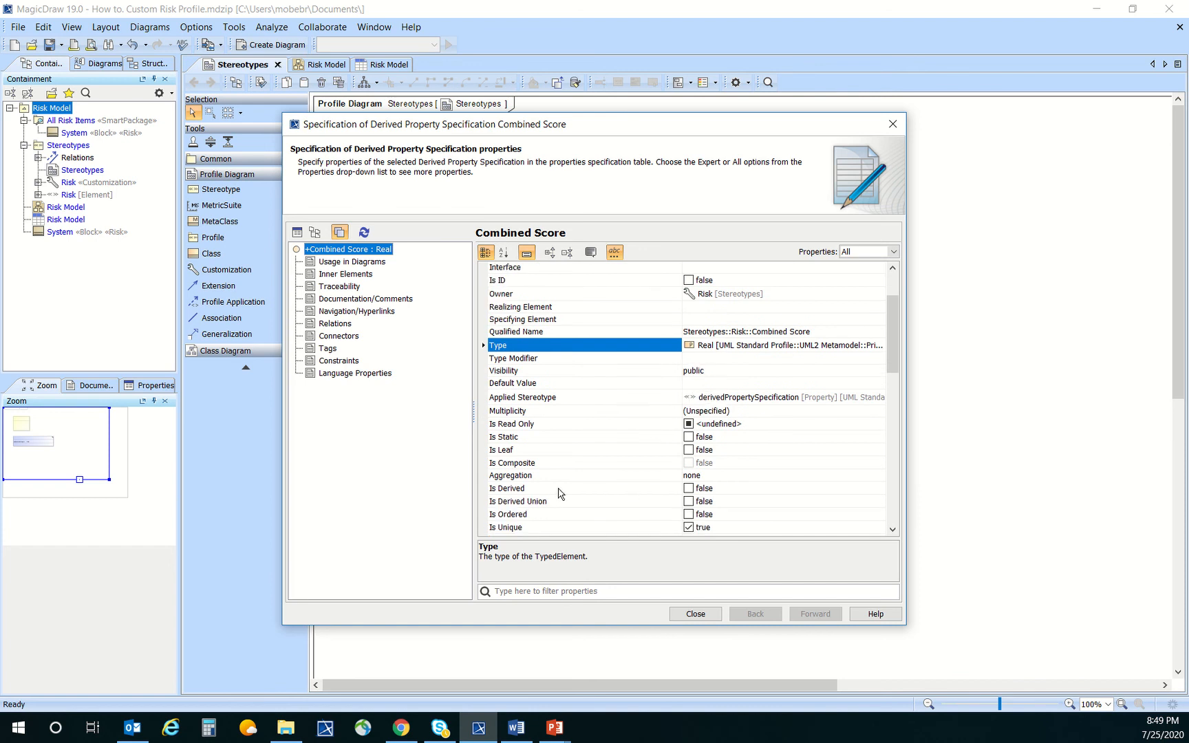
click(693, 489)
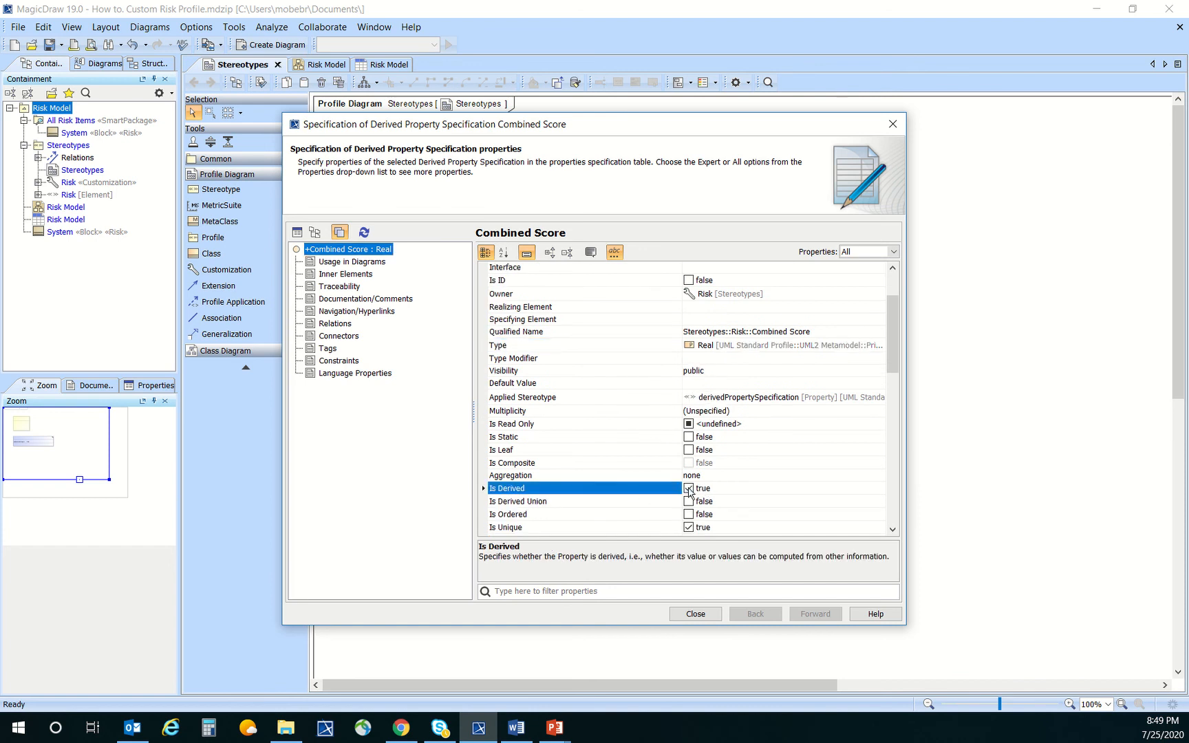
click(695, 614)
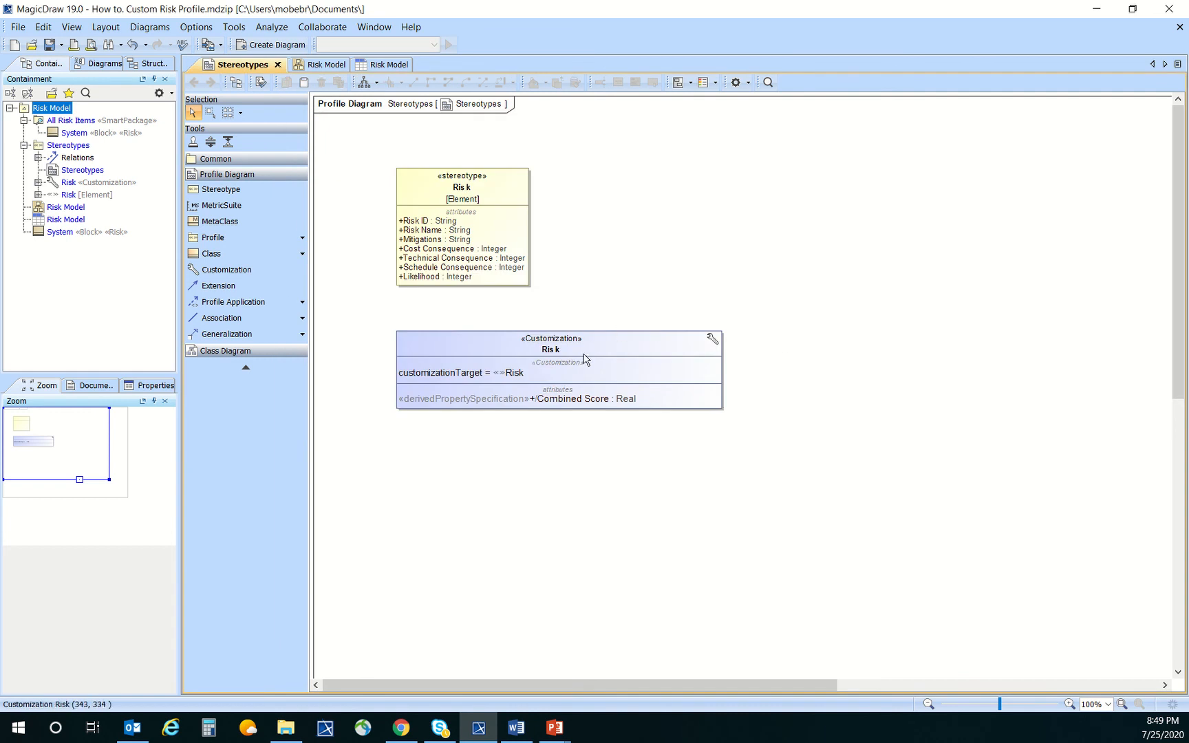
- Open the expression of Combined Score for editing and remove the Simple Navigation, Metachain Navigation, Find and Implied Relation operations
right_click(458, 403)
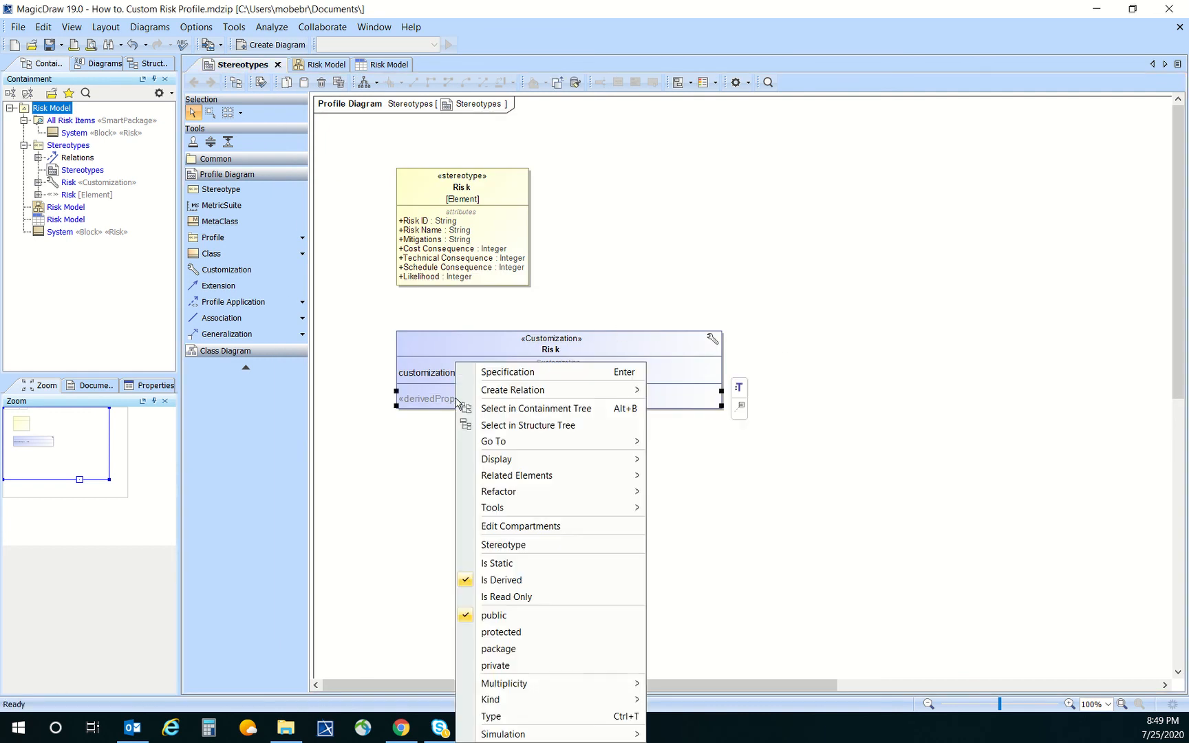
click(564, 378)
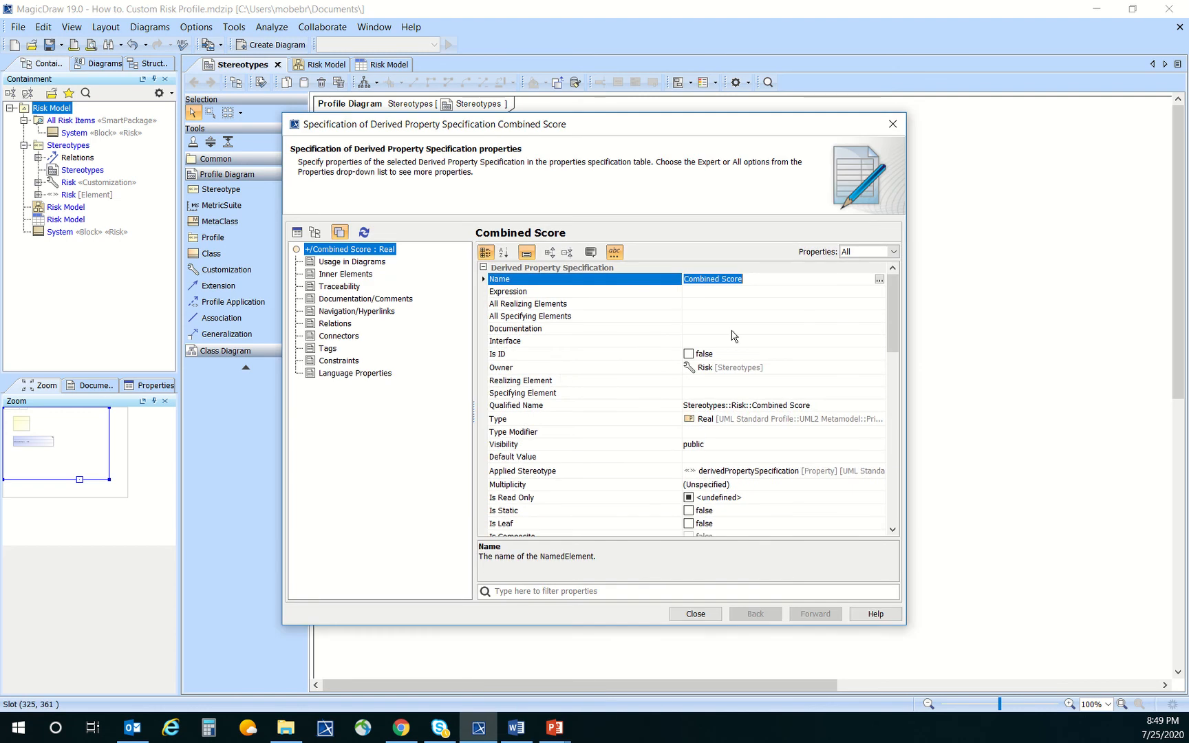
drag(907, 309, 988, 316)
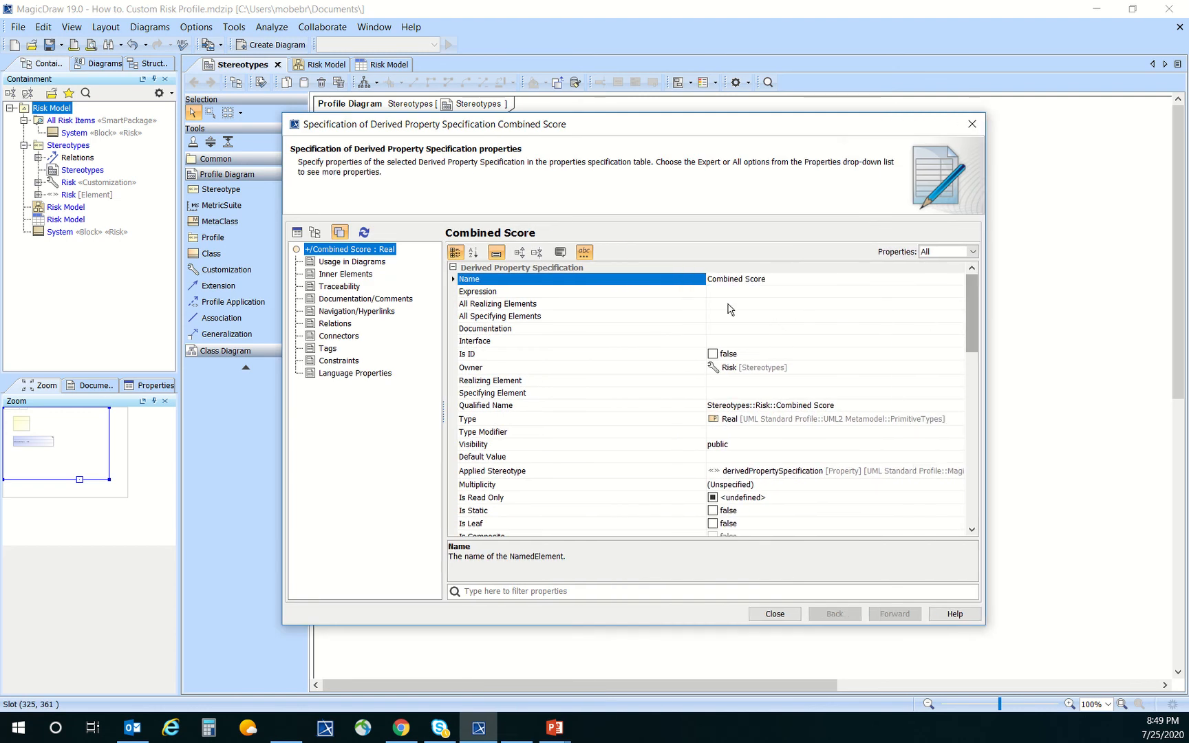
click(751, 295)
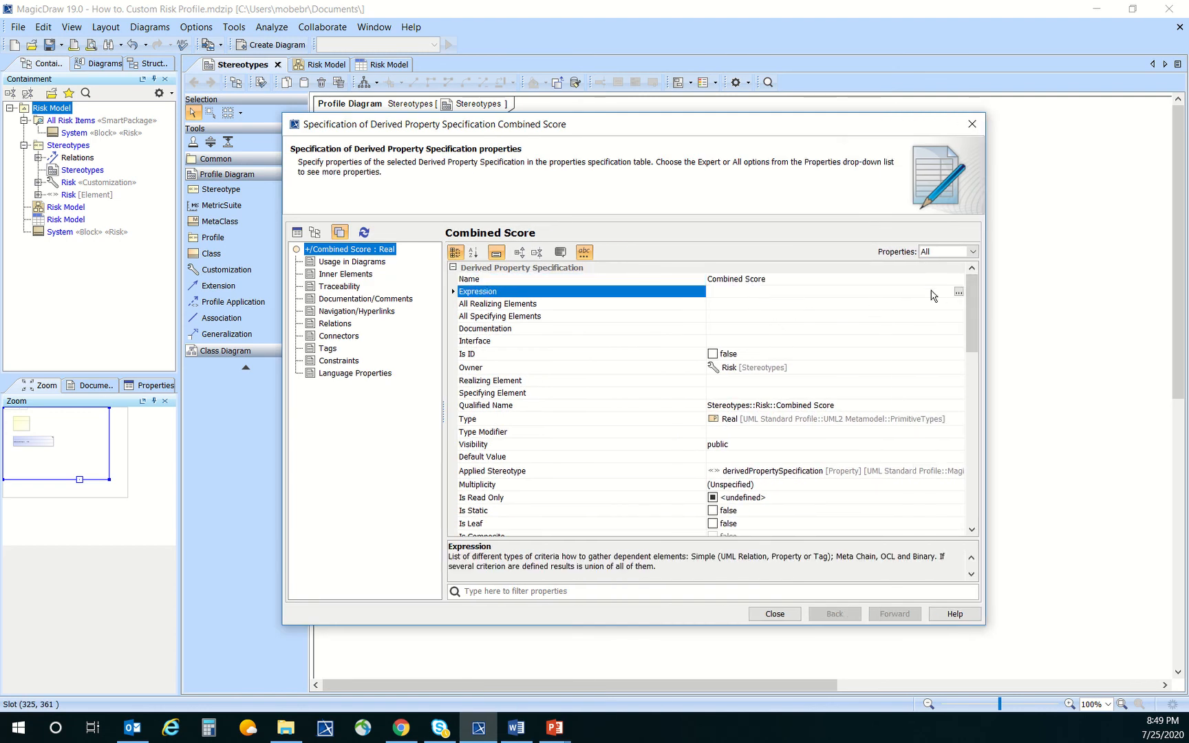
click(958, 292)
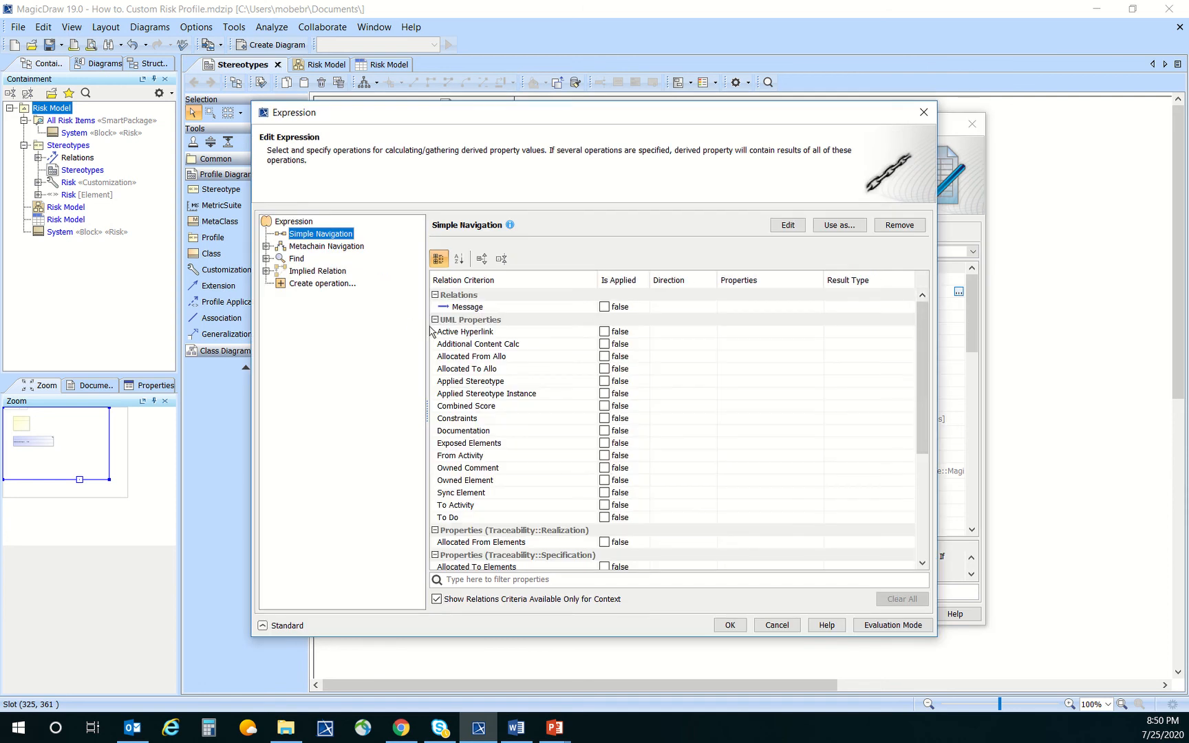
drag(427, 321, 397, 313)
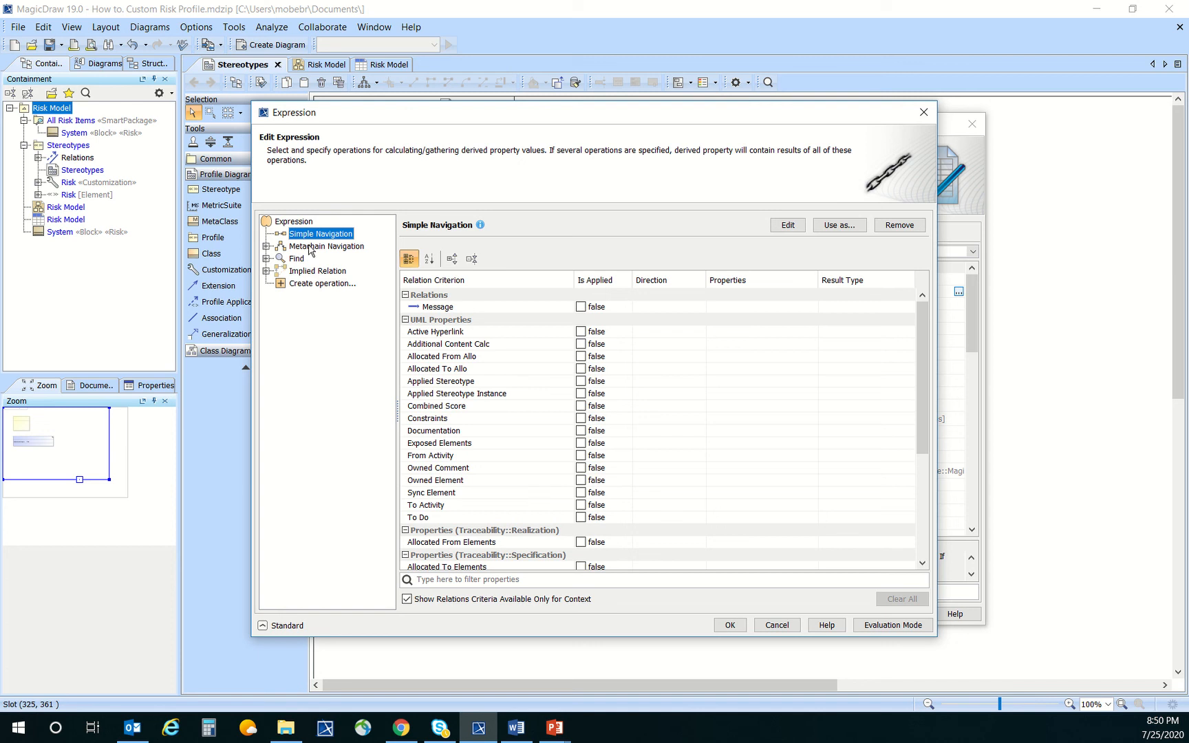
click(918, 227)
click(917, 227)
click(917, 226)
click(918, 227)
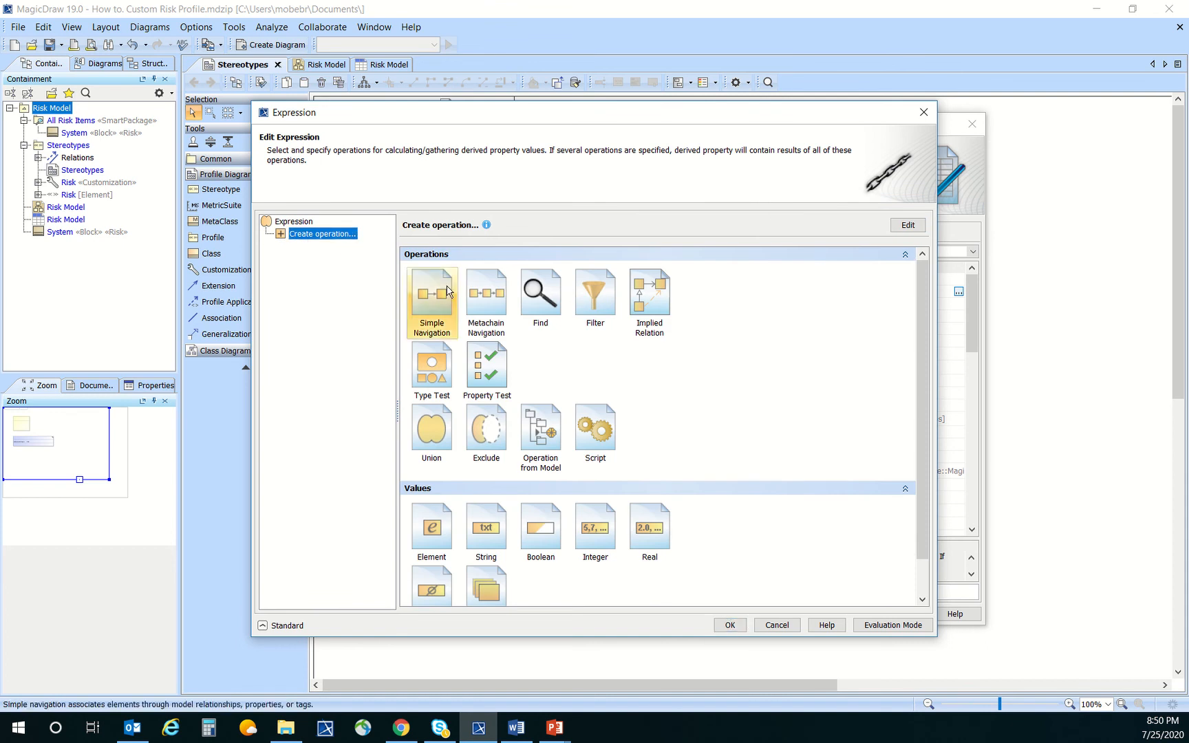
- Add a Script operation in JavaScript to the expression with the body max(tech,cost,sched)*Likelihood
click(594, 417)
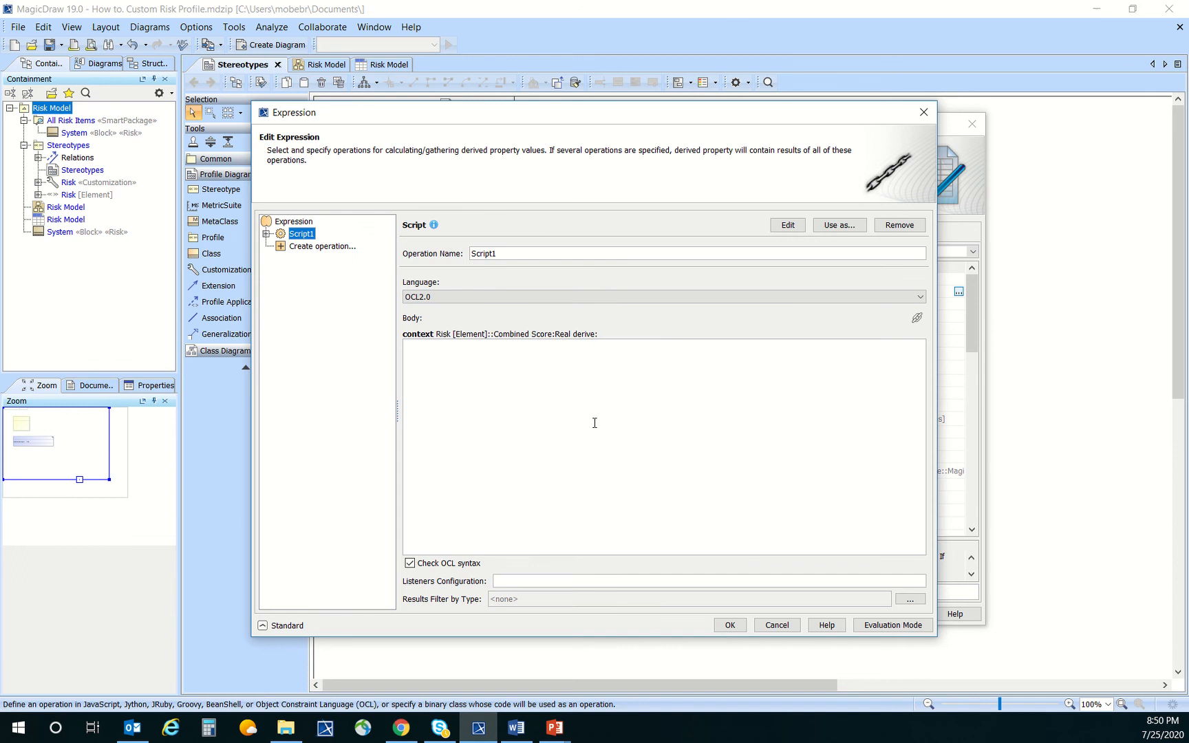
click(456, 297)
click(481, 311)
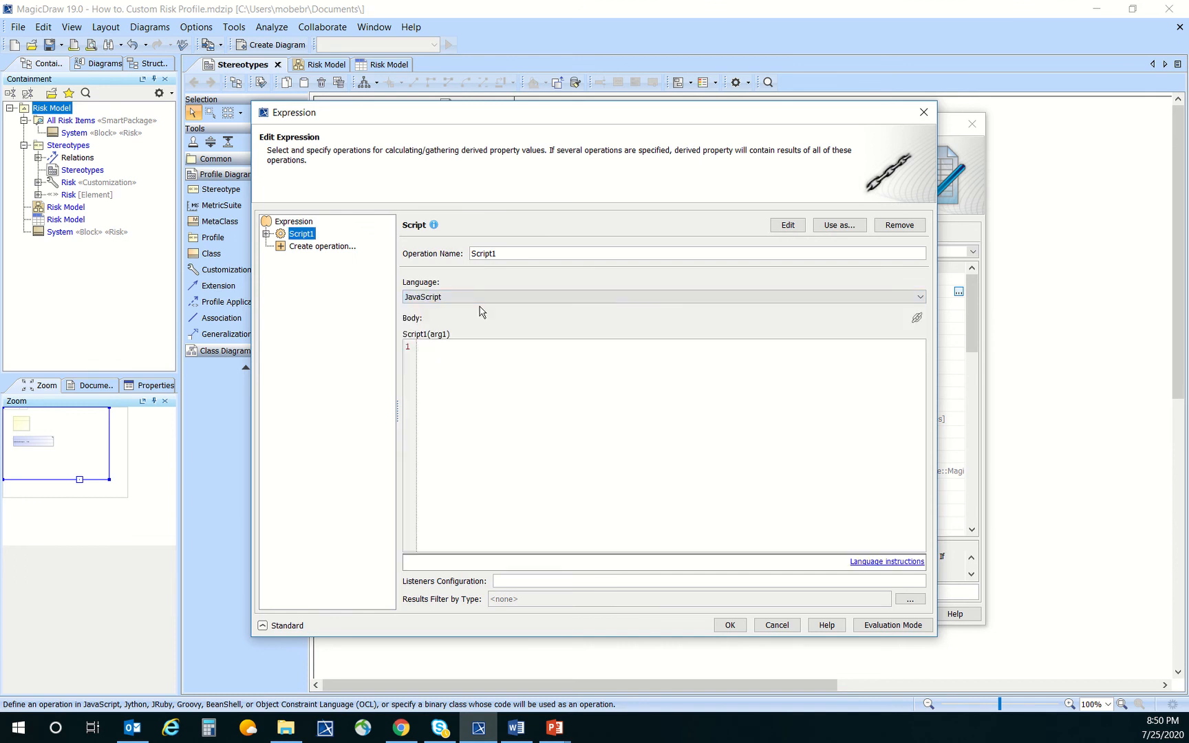
click(426, 347)
text(max(tech,cost,sched)*Likelihood)
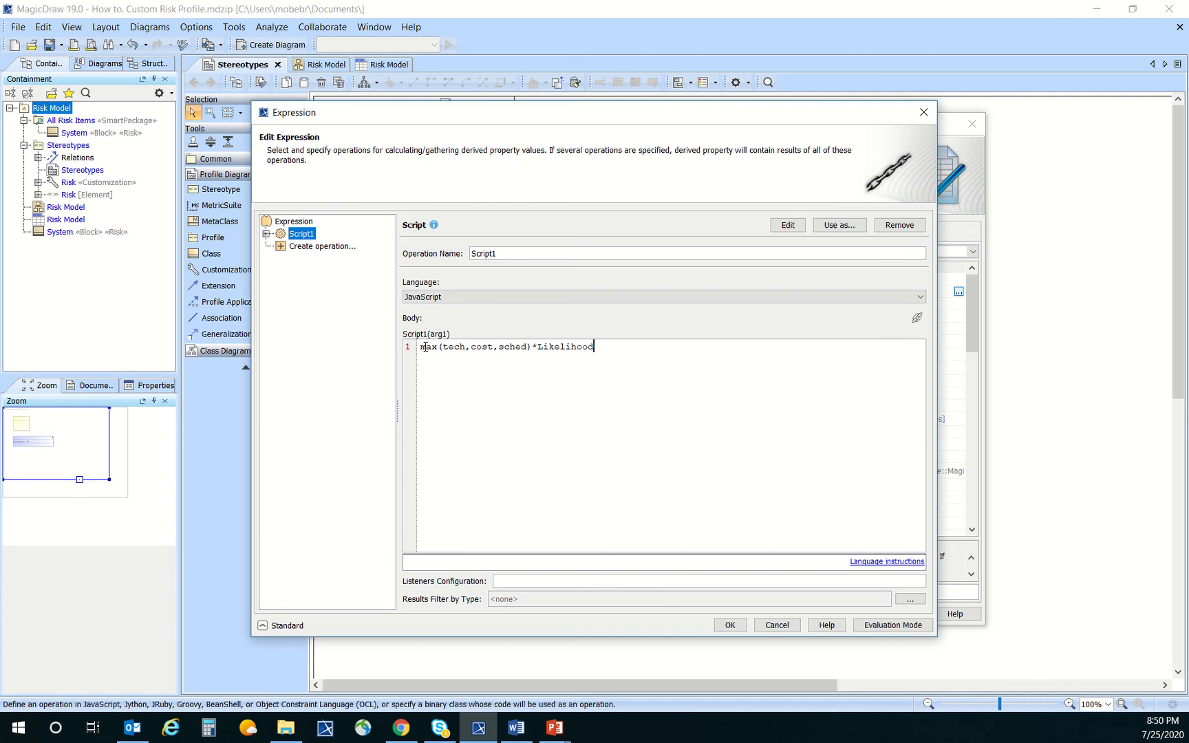
- Replace the max(tech,cost,sched) term in the script body so that it reads maxConsequence*Likelihood
key(Left)
key(Left)
key(Left)
key(Left)
key(Left)
key(Left)
key(Left)
key(Left)
key(BackSpace)
key(BackSpace)
key(BackSpace)
key(BackSpace)
key(BackSpace)
key(BackSpace)
key(BackSpace)
key(BackSpace)
key(BackSpace)
key(BackSpace)
key(BackSpace)
key(BackSpace)
key(BackSpace)
key(BackSpace)
key(BackSpace)
key(BackSpace)
key(BackSpace)
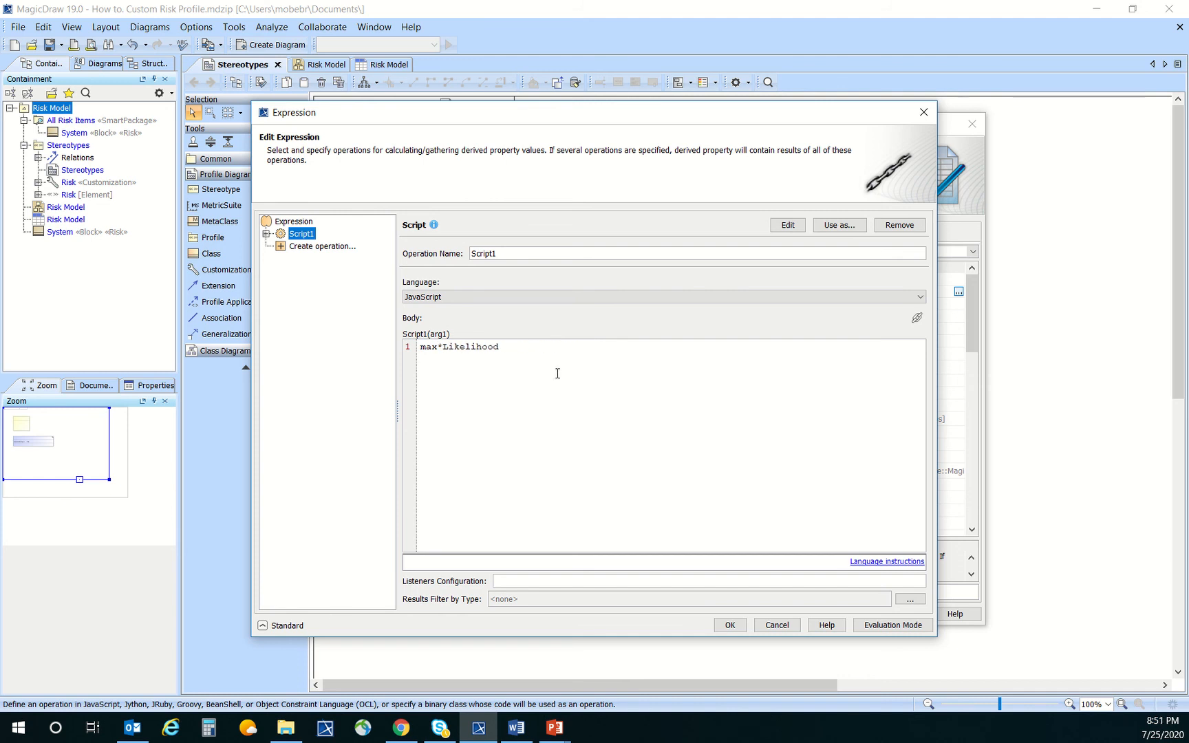
text(Consequence)
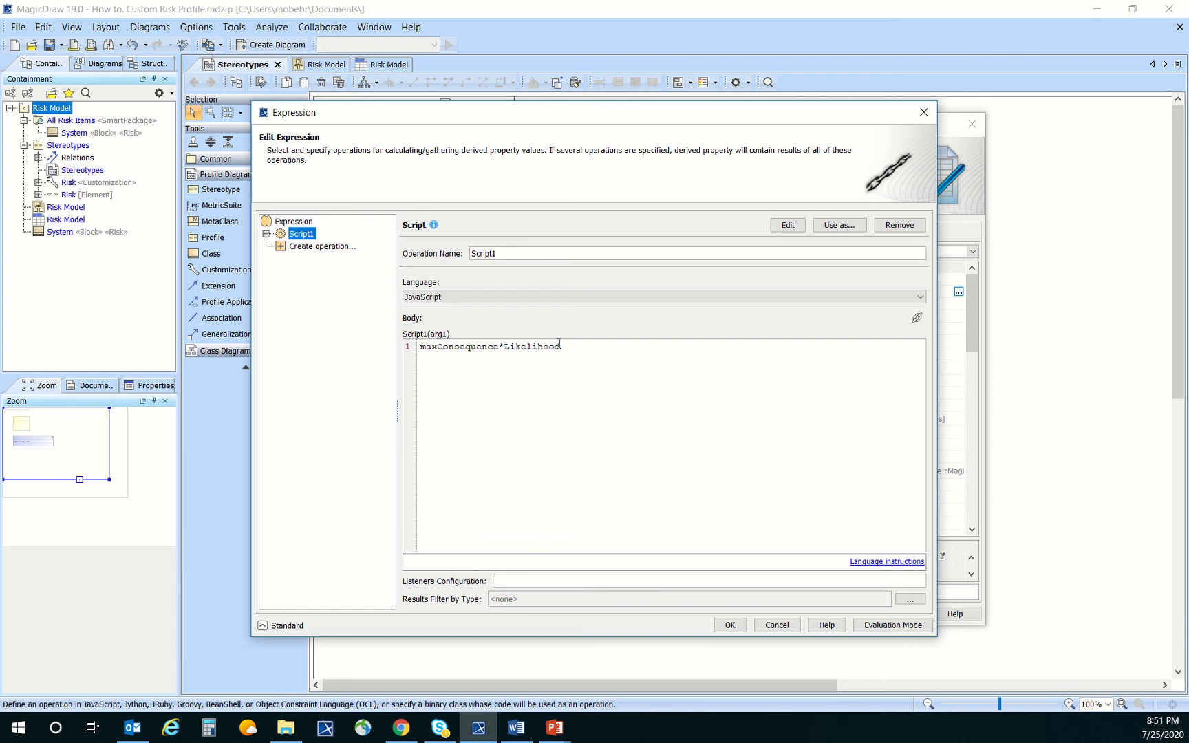
- Add the built-in Max operation from the model to the expression, turning off the filter in the element search
click(311, 248)
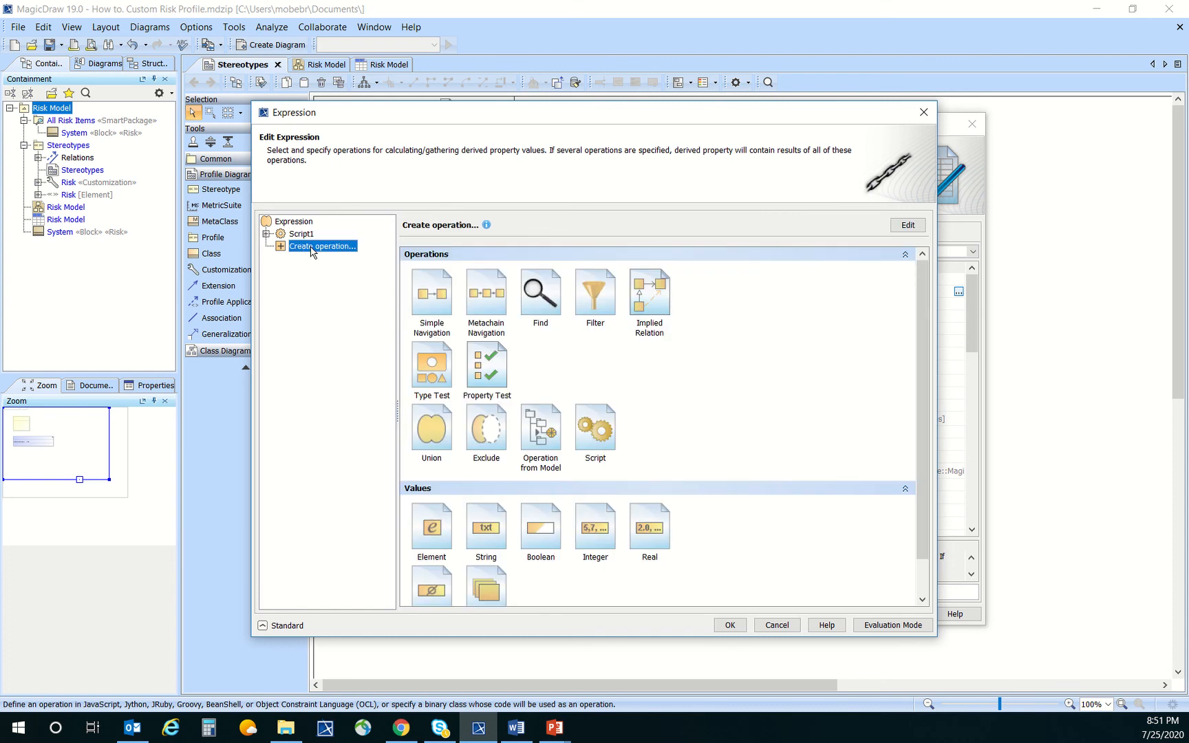
click(544, 425)
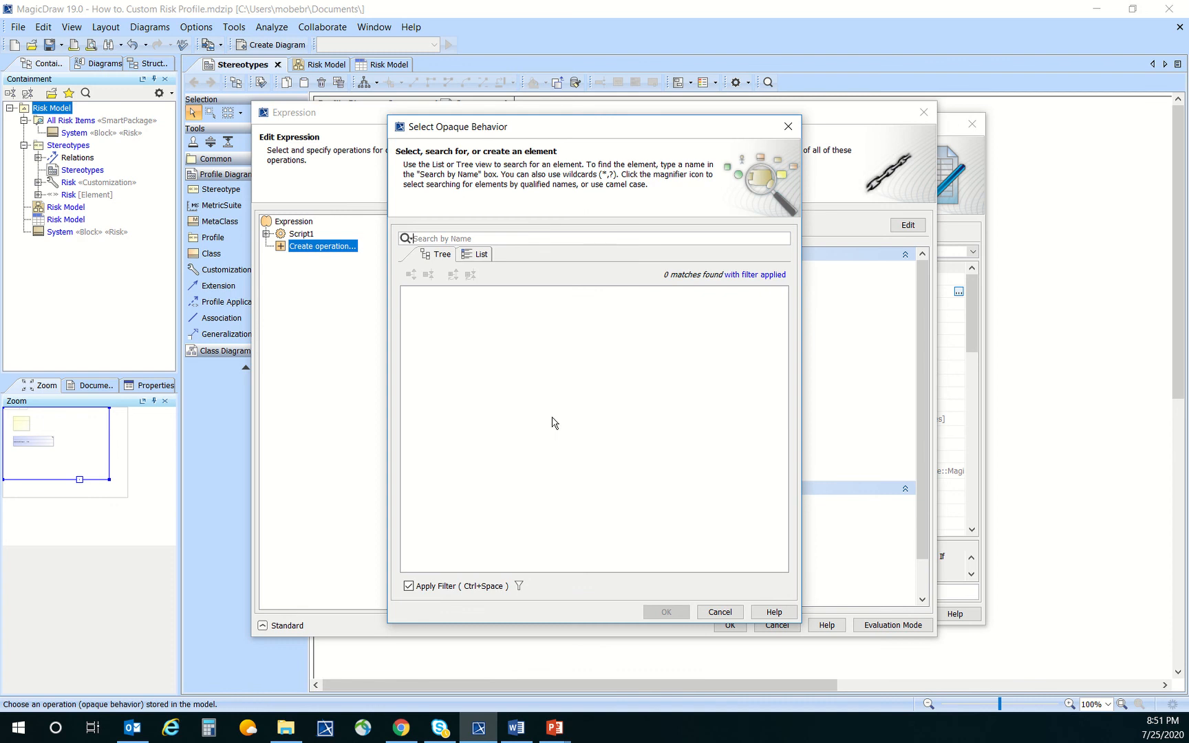
text(max)
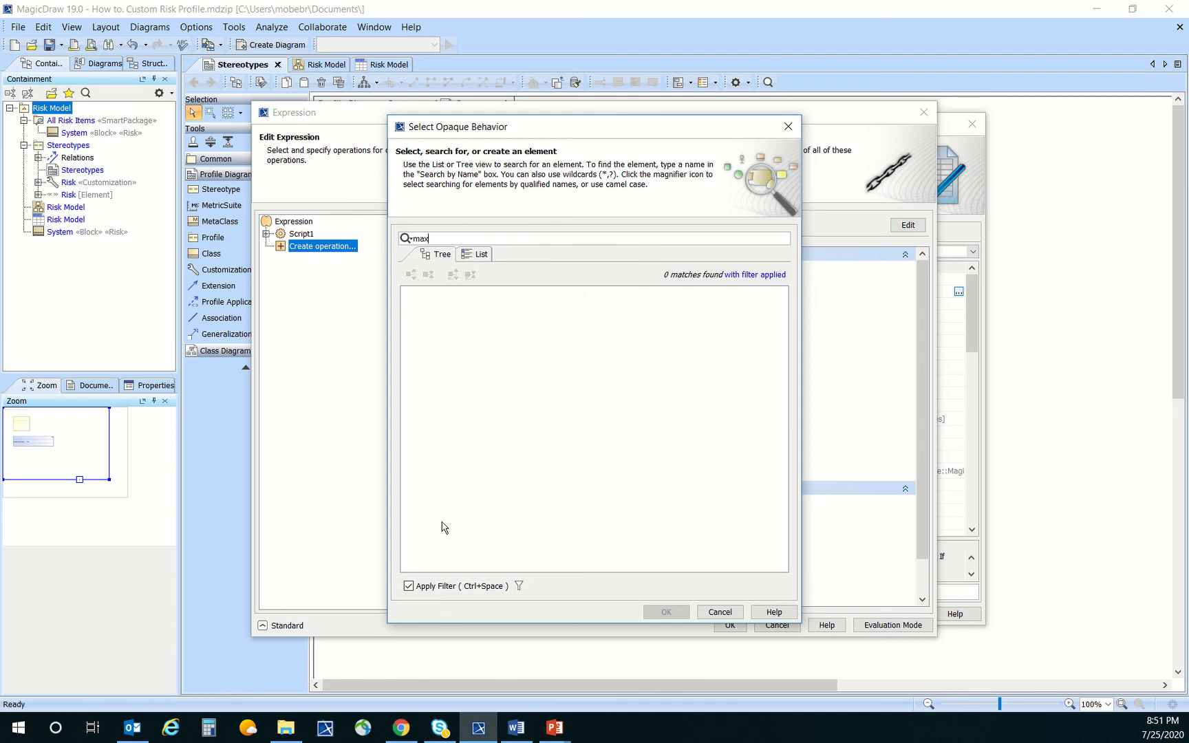
click(409, 587)
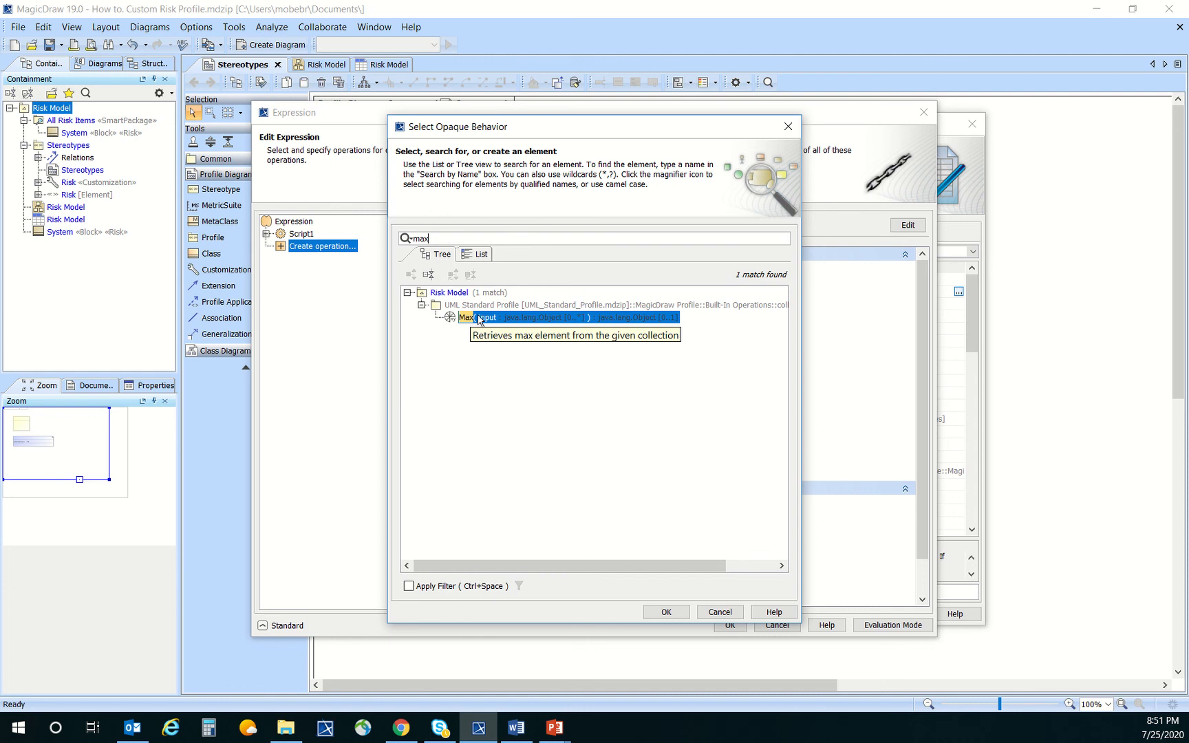
click(666, 613)
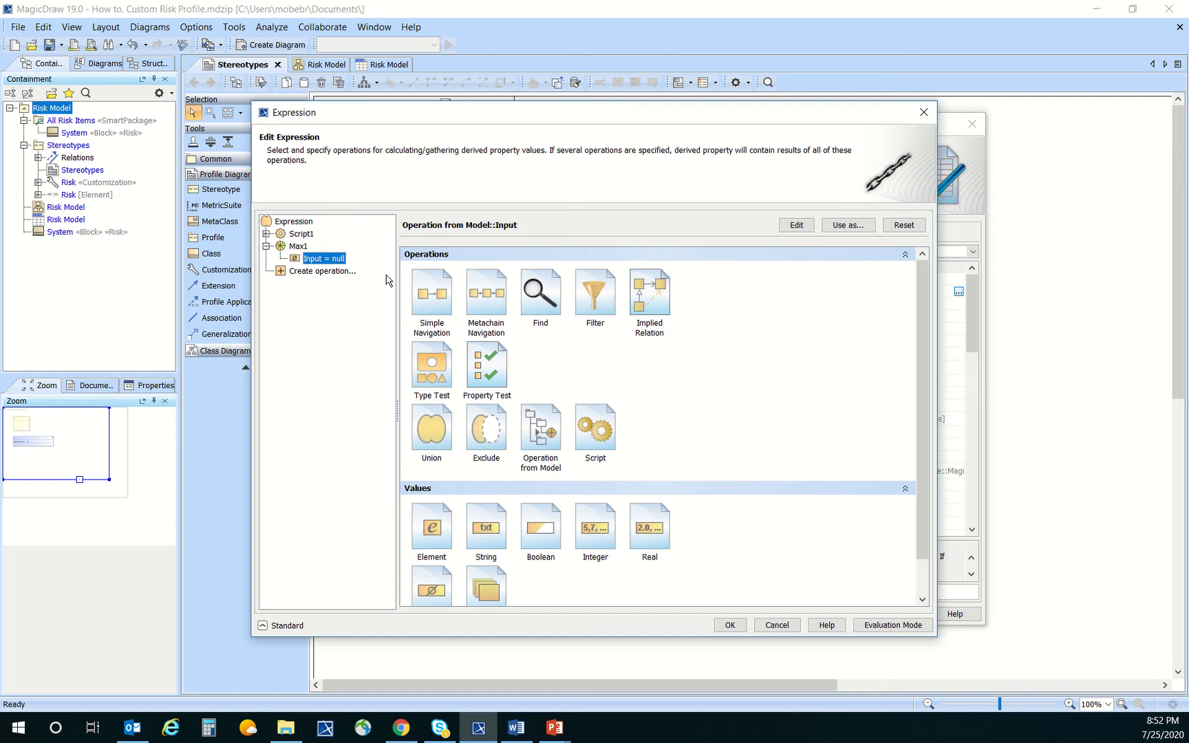
- Make the input of the Max operation a Collection and widen the expression tree
scroll(556, 428, down, 2)
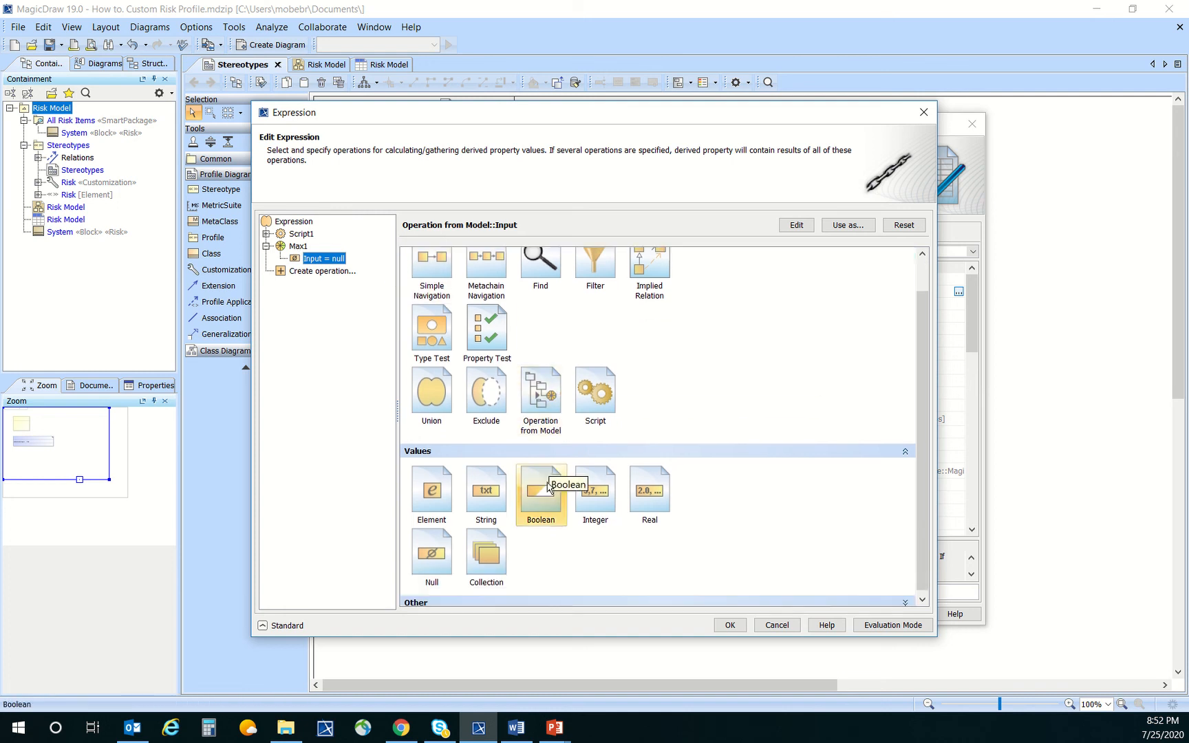
click(484, 547)
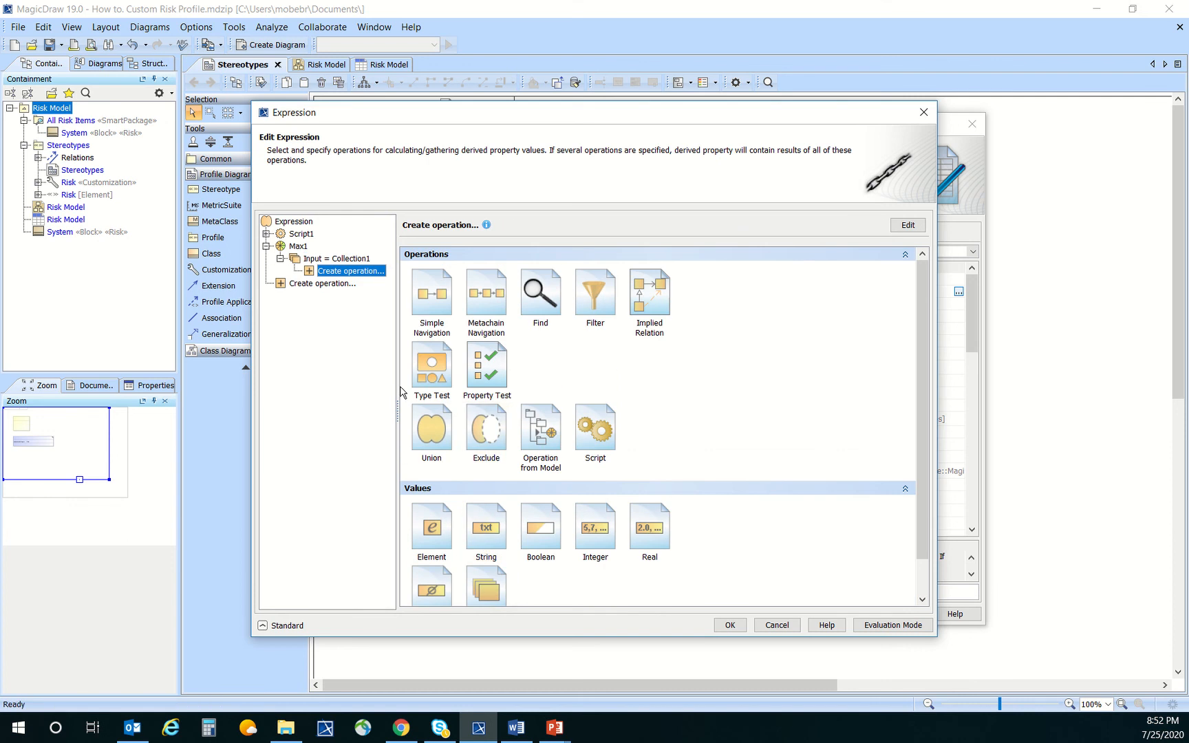
drag(399, 386, 426, 387)
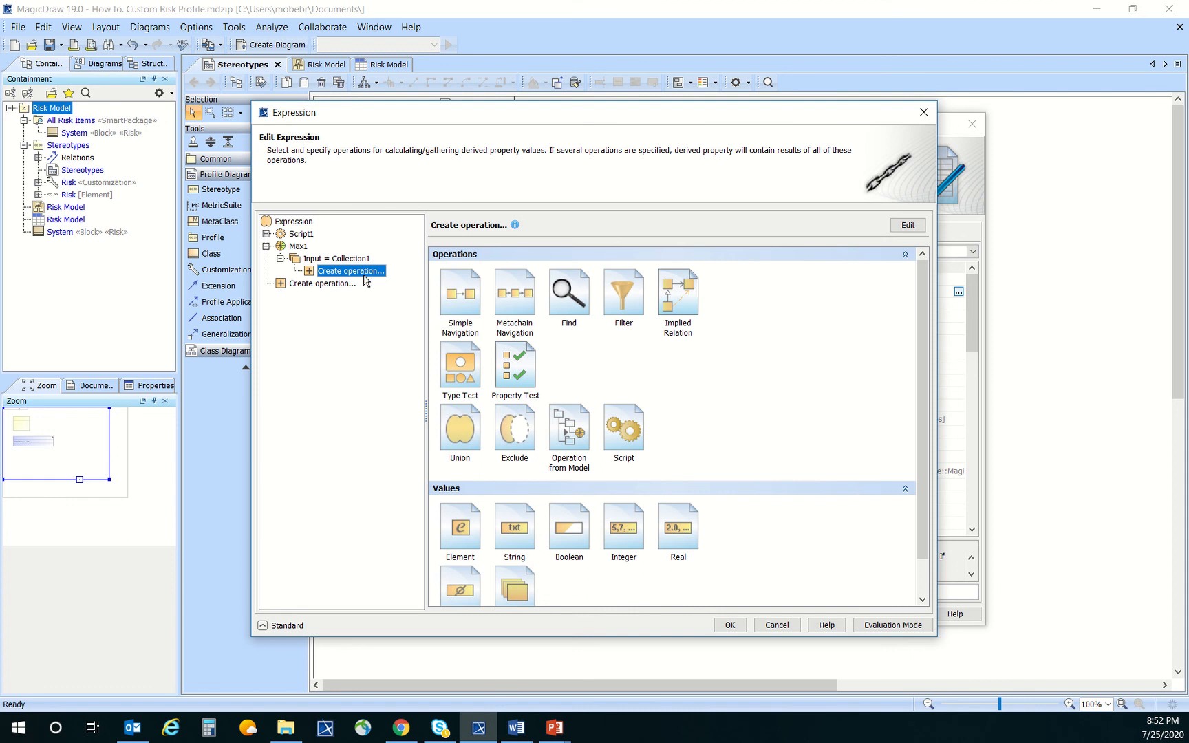
- Add the built-in First operation from the model inside the collection that feeds Max
click(570, 421)
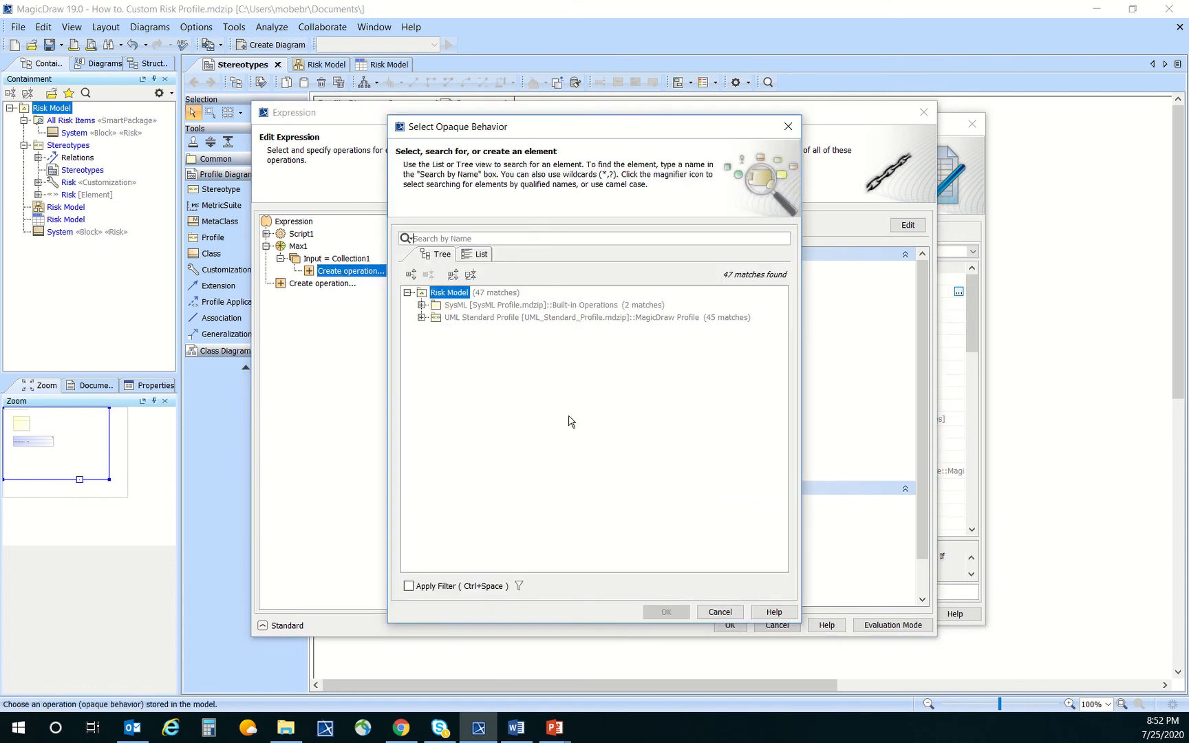
text(first)
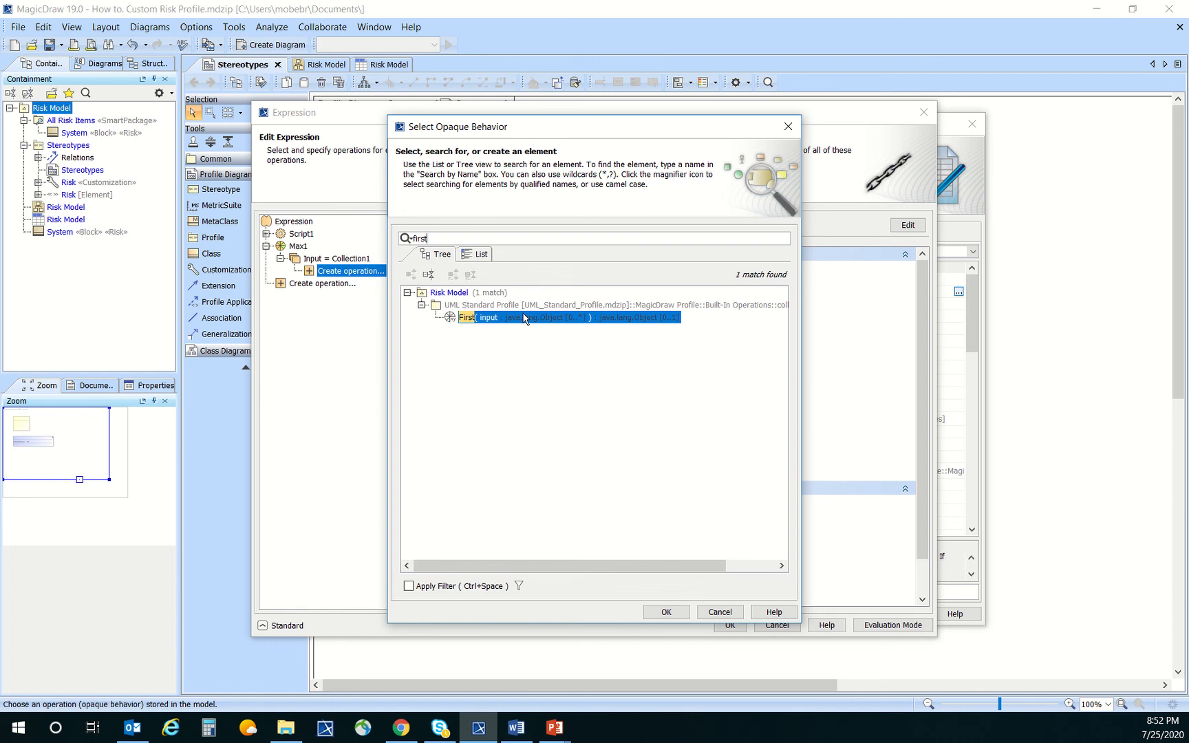
click(671, 612)
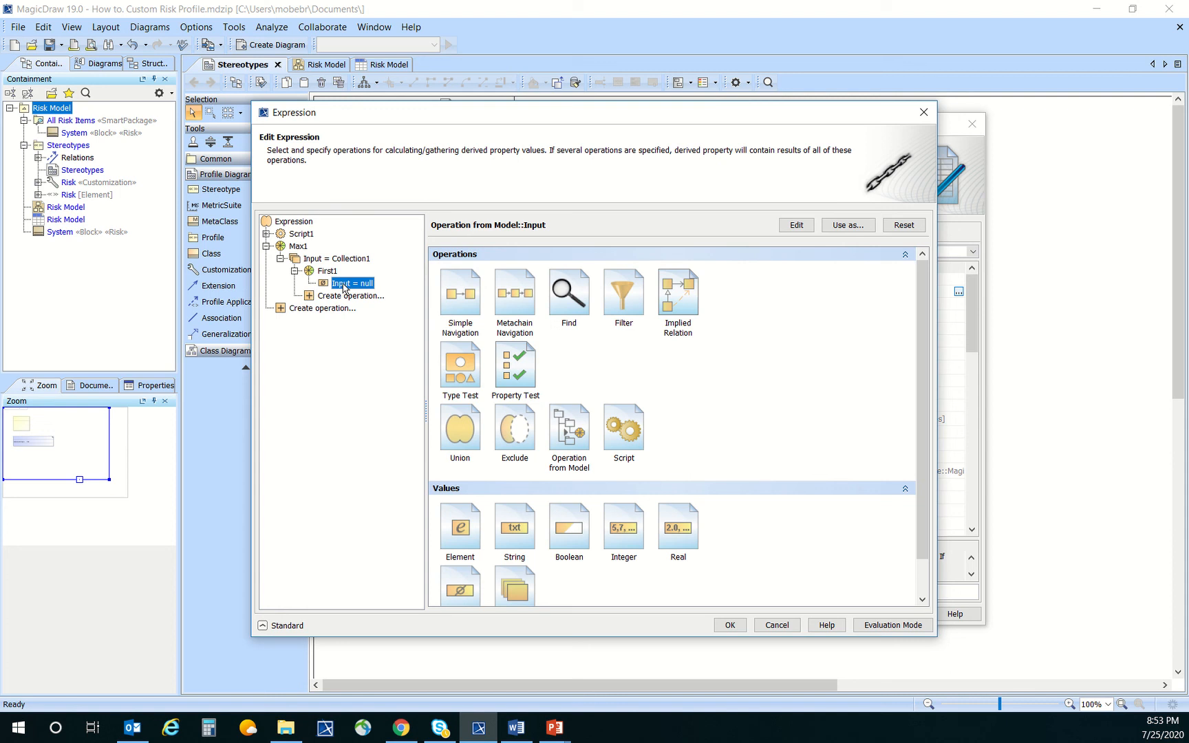
- Make the First operation's input a Metachain Navigation from the Risk stereotype to its Cost Consequence property, widening the expression tree
click(517, 289)
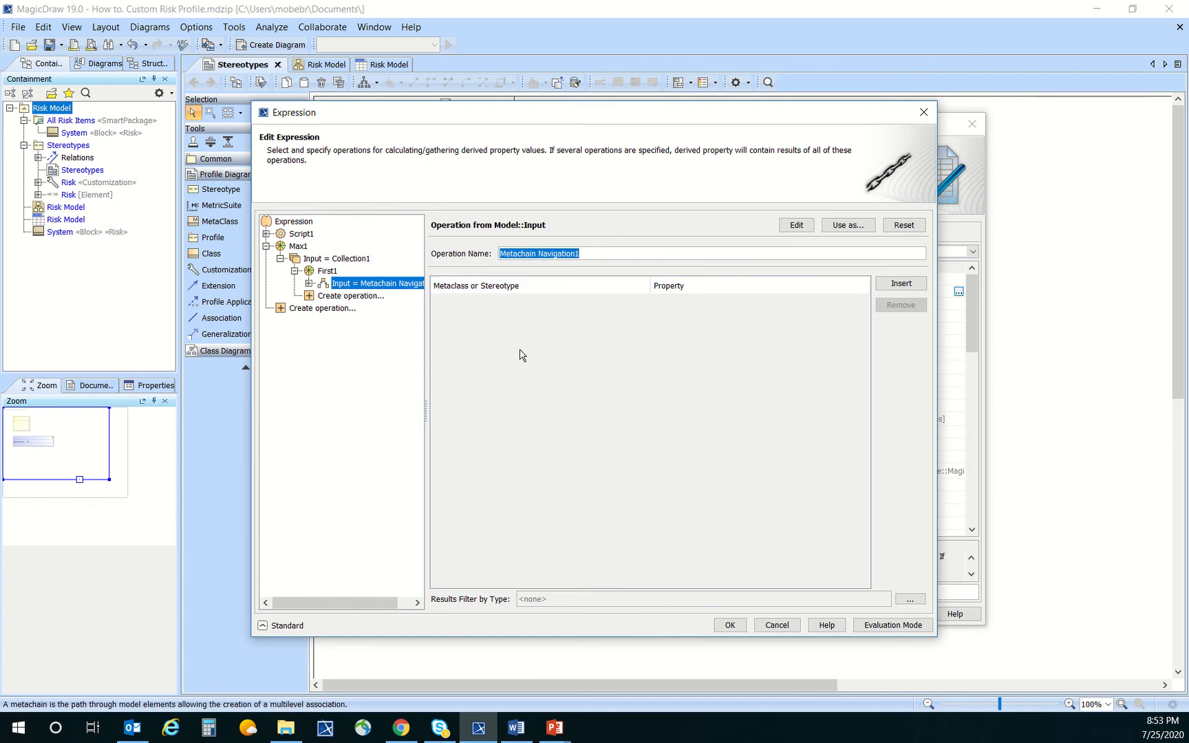
click(921, 284)
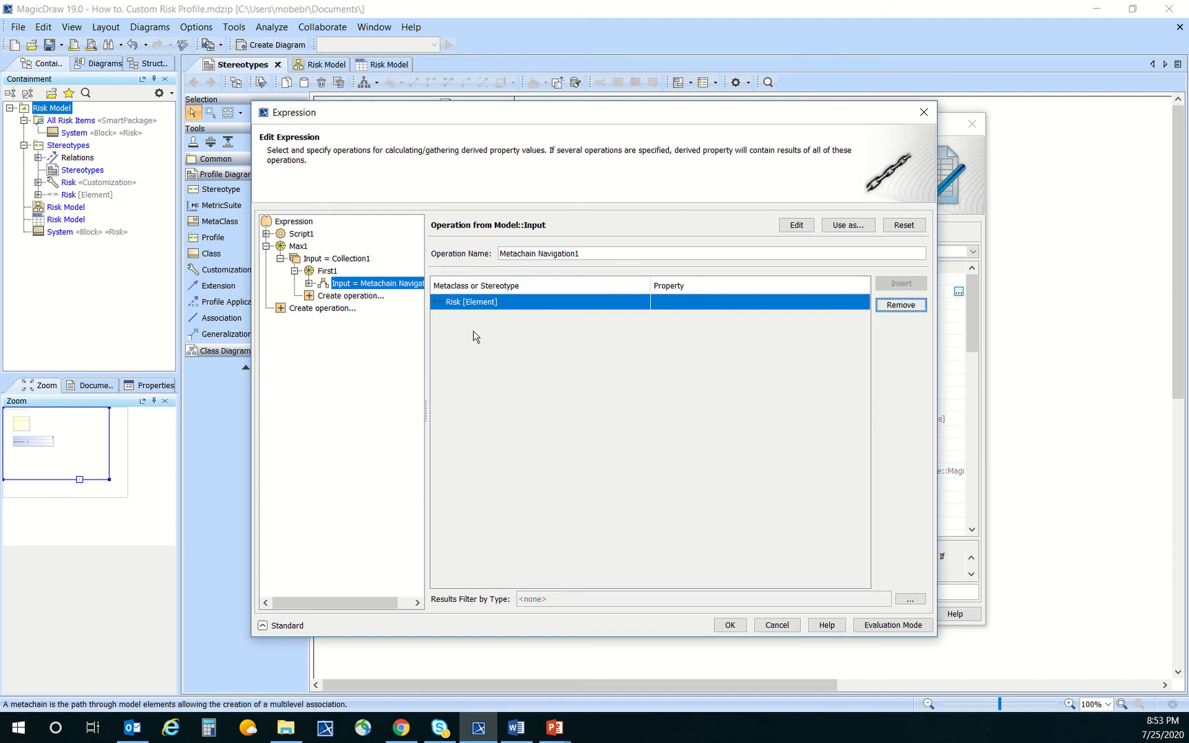
click(309, 283)
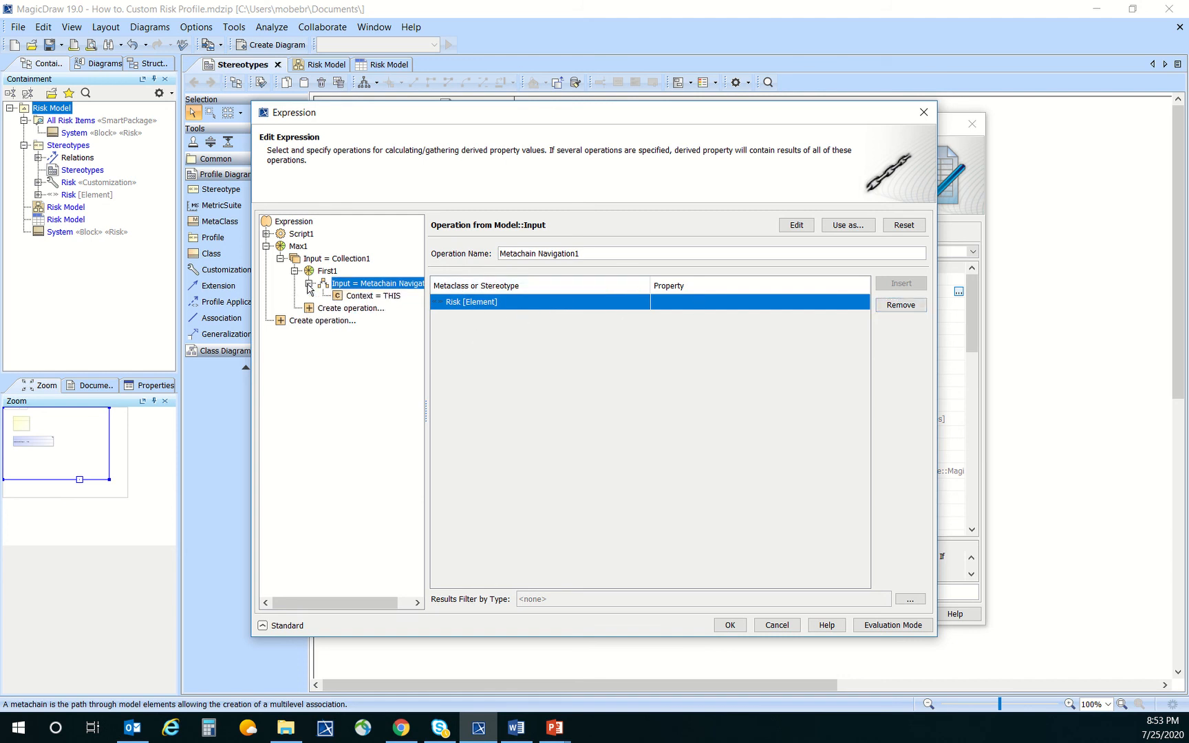
click(355, 296)
click(360, 285)
drag(426, 369, 451, 367)
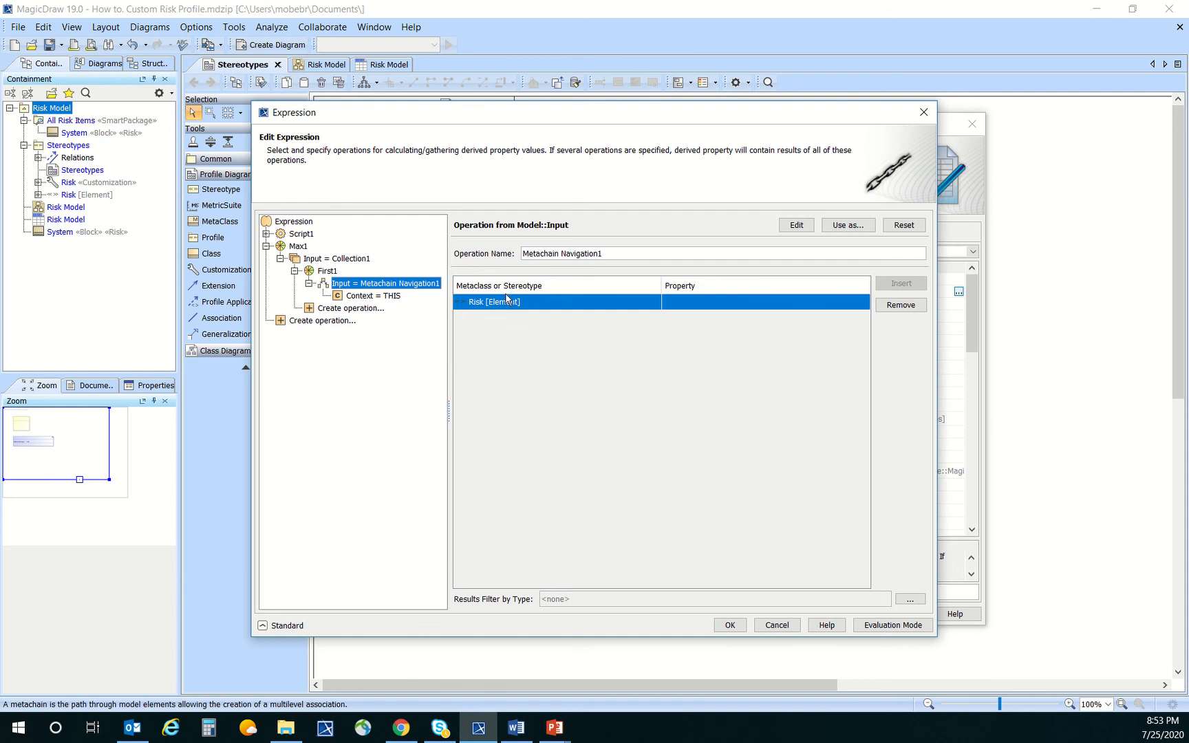
click(704, 305)
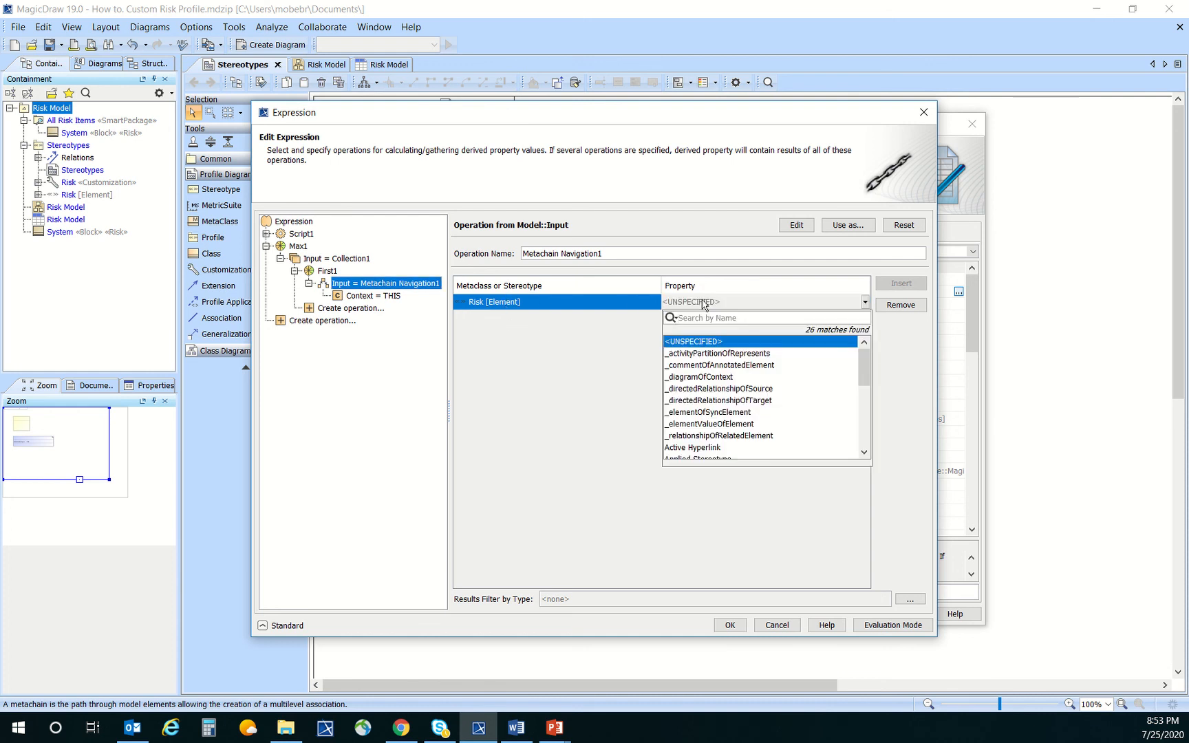
text(cost)
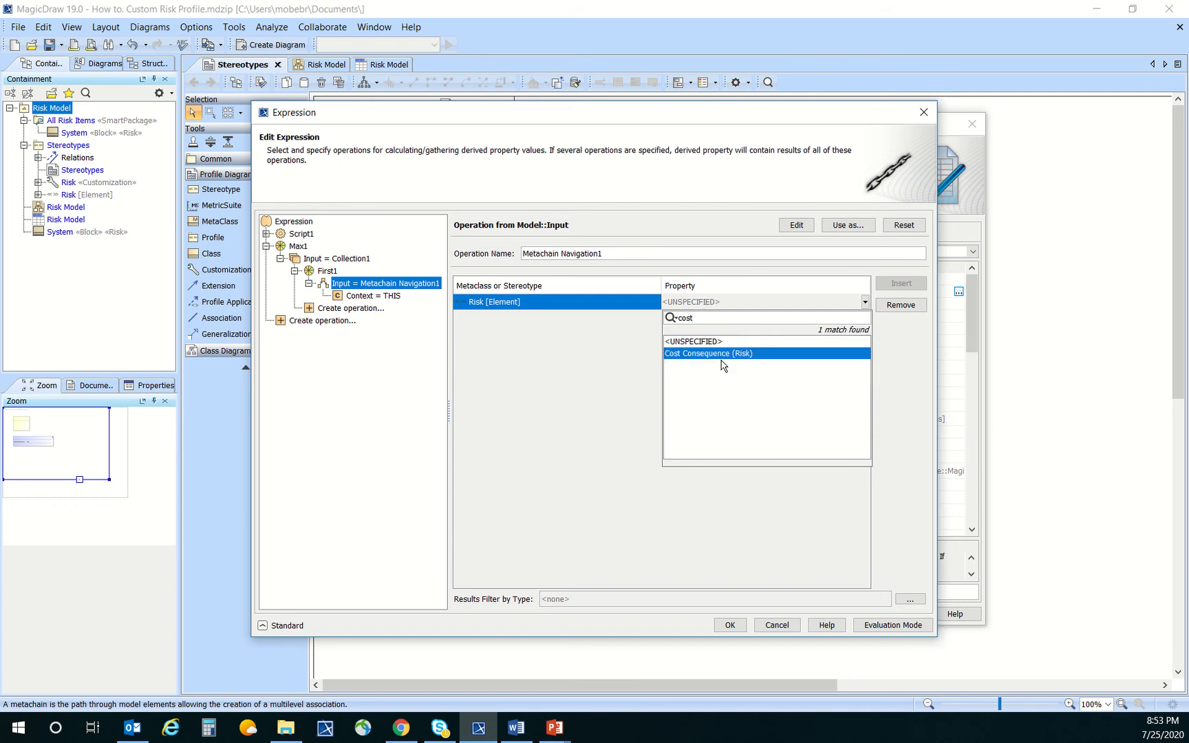
click(762, 354)
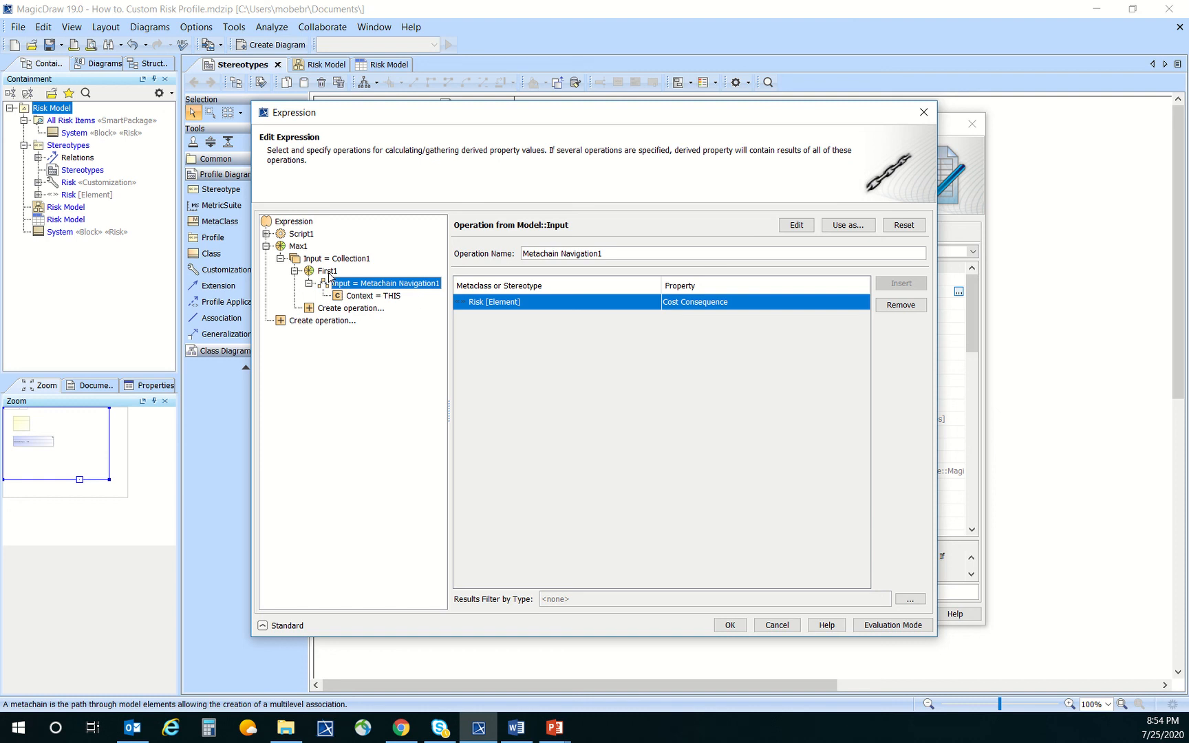
- Add a second built-in First operation from the model to the collection that feeds Max
click(350, 309)
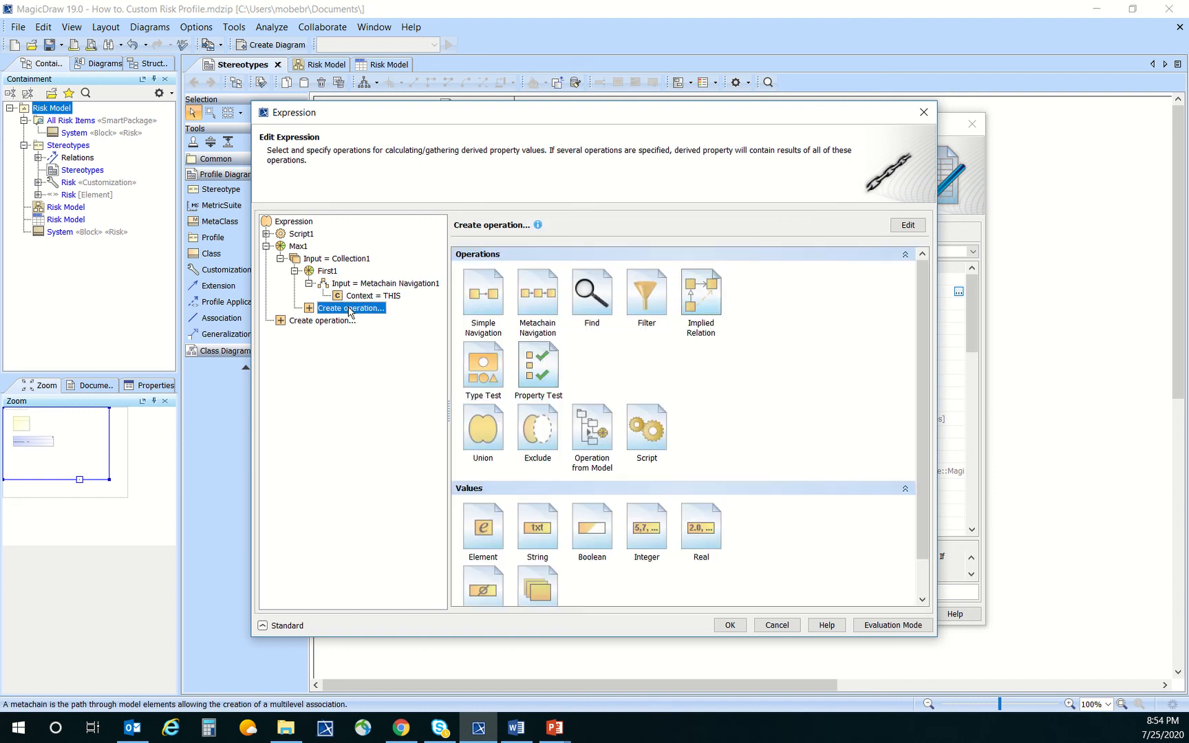
click(600, 432)
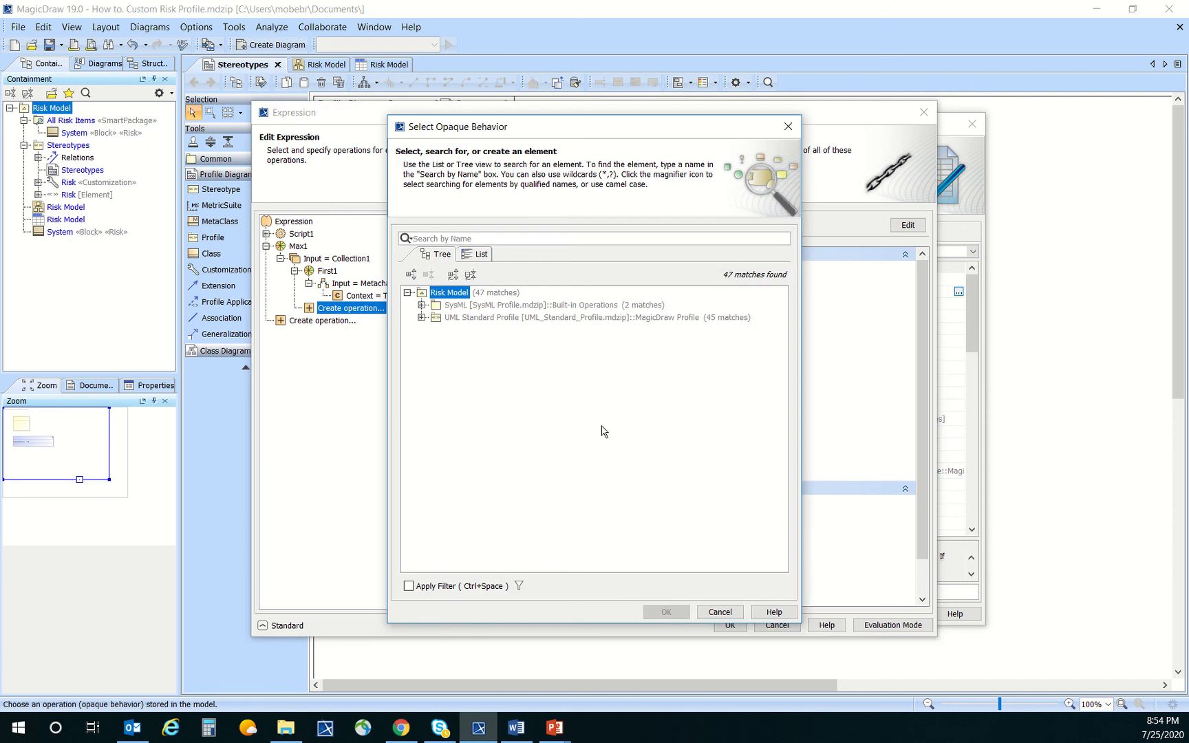
text(first)
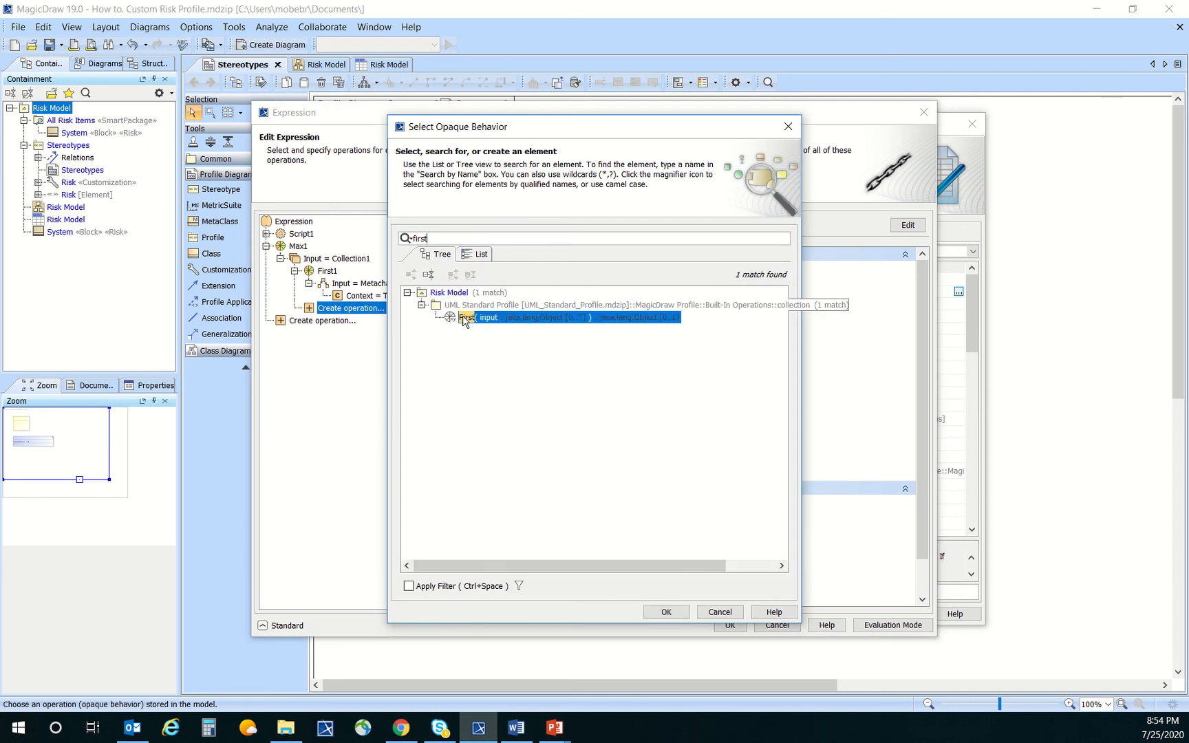
click(668, 614)
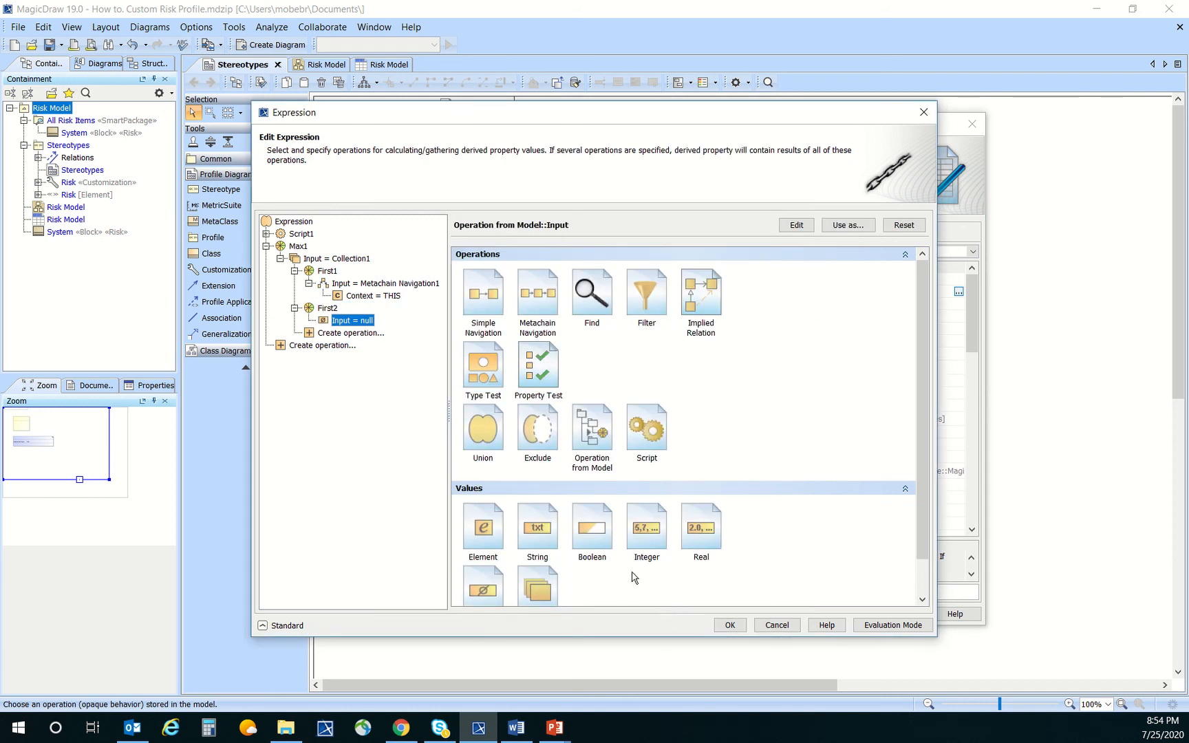
- Make the second First operation's input a Metachain Navigation from the Risk stereotype to Schedule Consequence and expand it in the tree
click(540, 296)
click(891, 287)
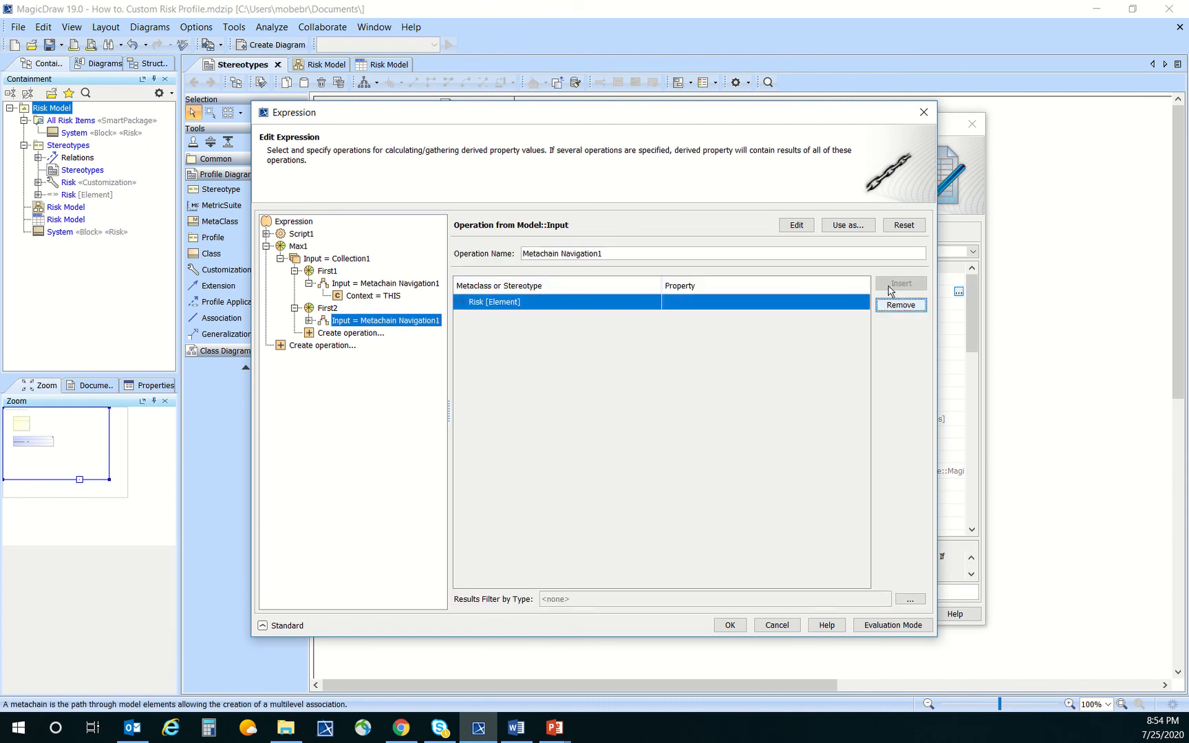
click(730, 308)
click(731, 308)
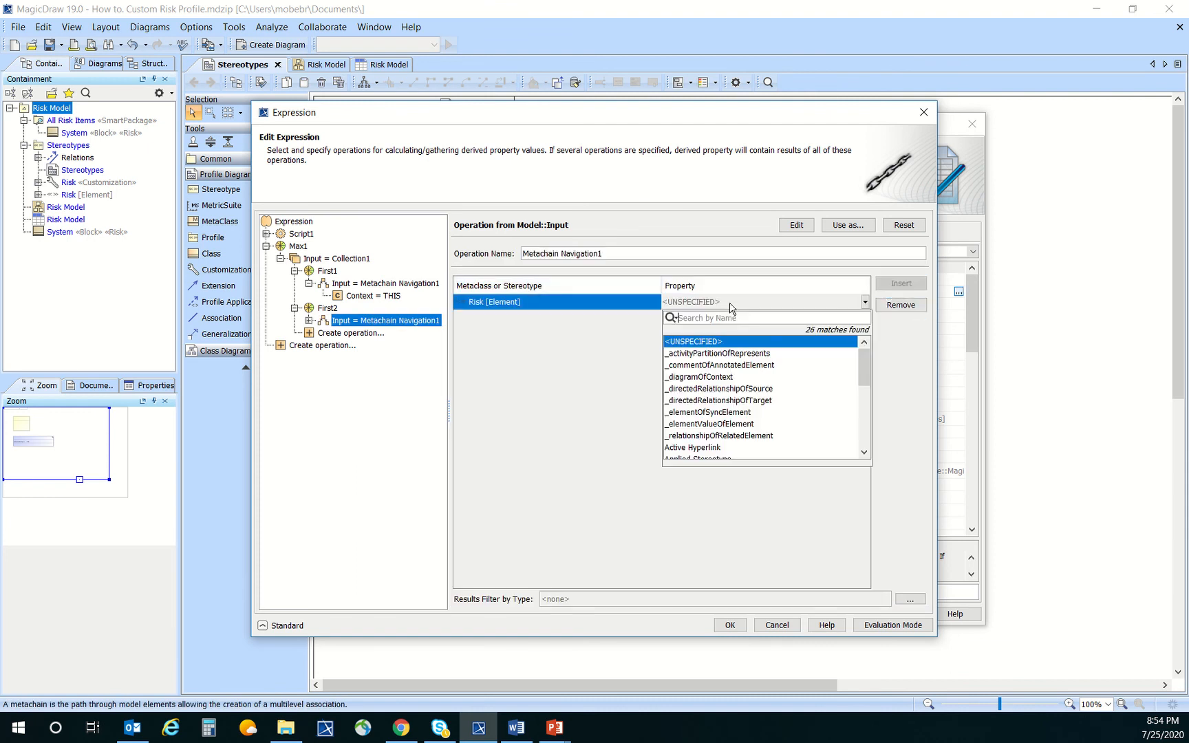
text(sche)
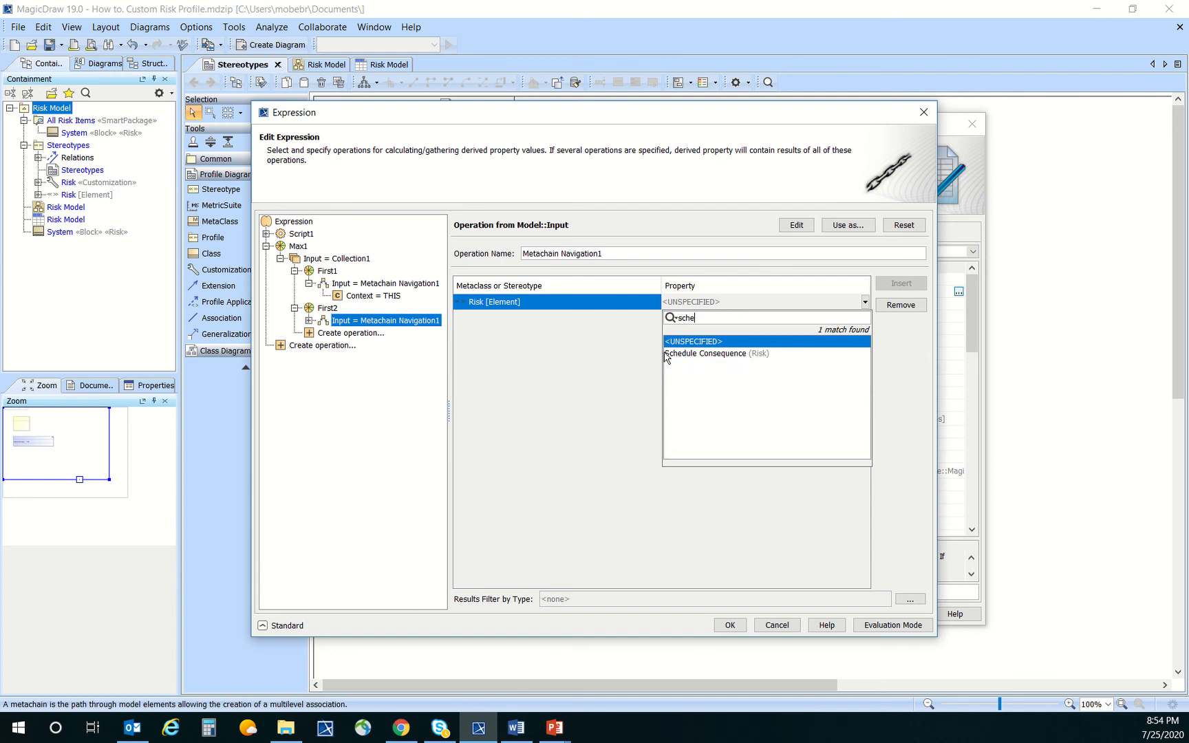
click(684, 355)
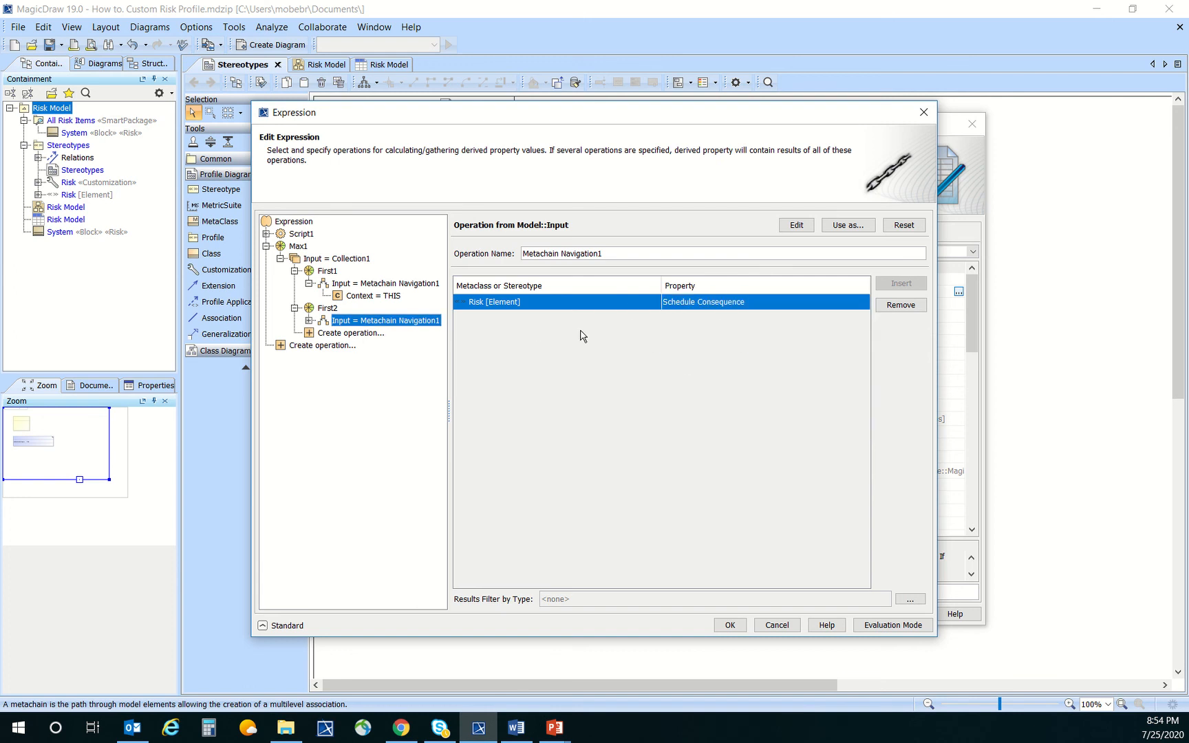
click(308, 320)
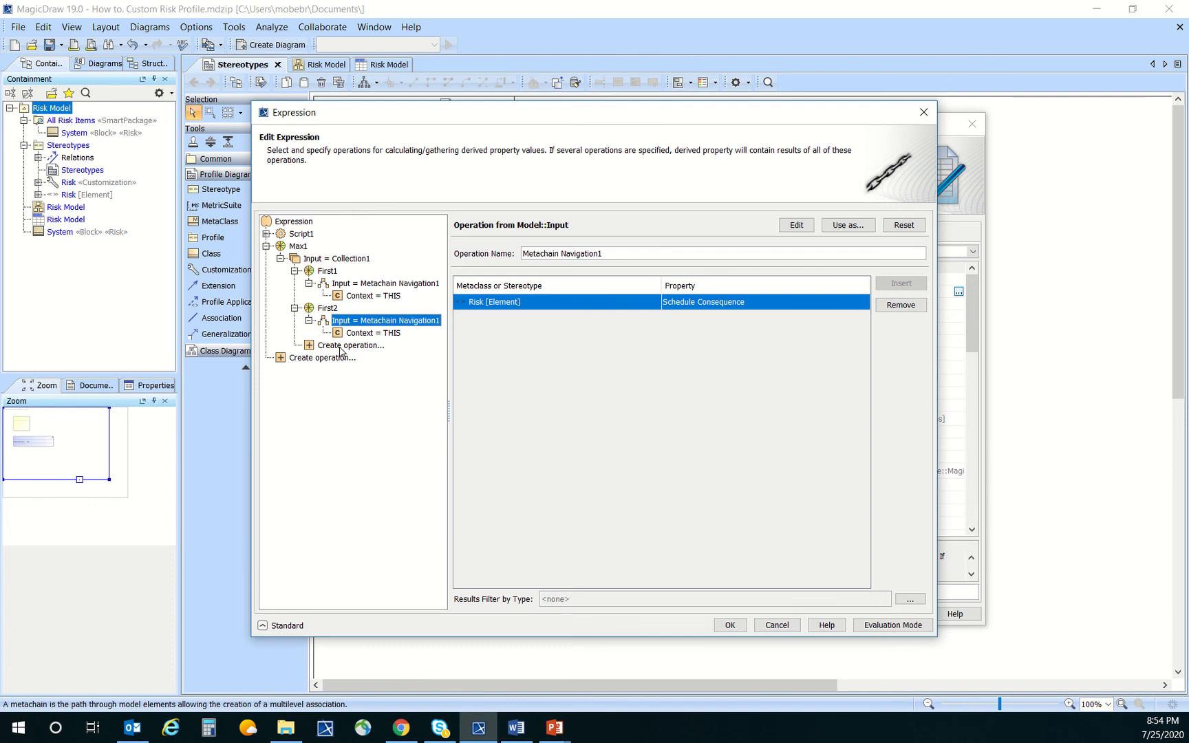
- Add a third built-in First operation from the model to the collection that feeds Max
click(340, 346)
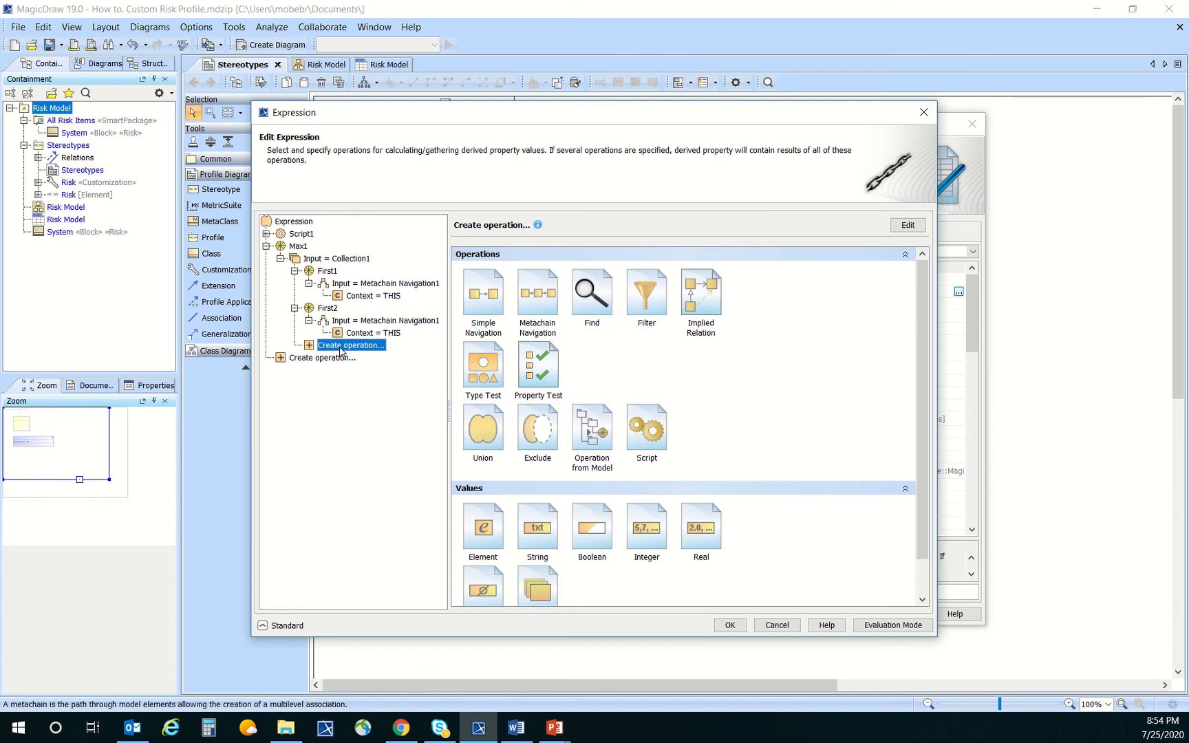
click(593, 430)
text(first)
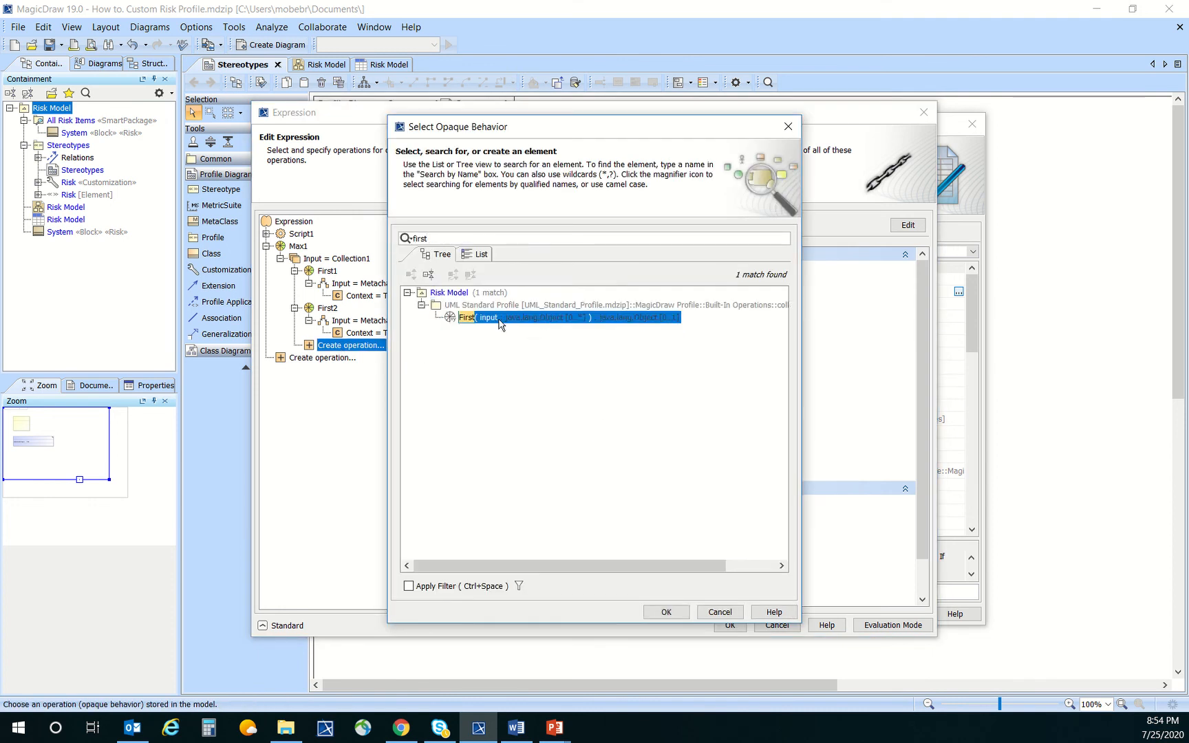
double_click(501, 324)
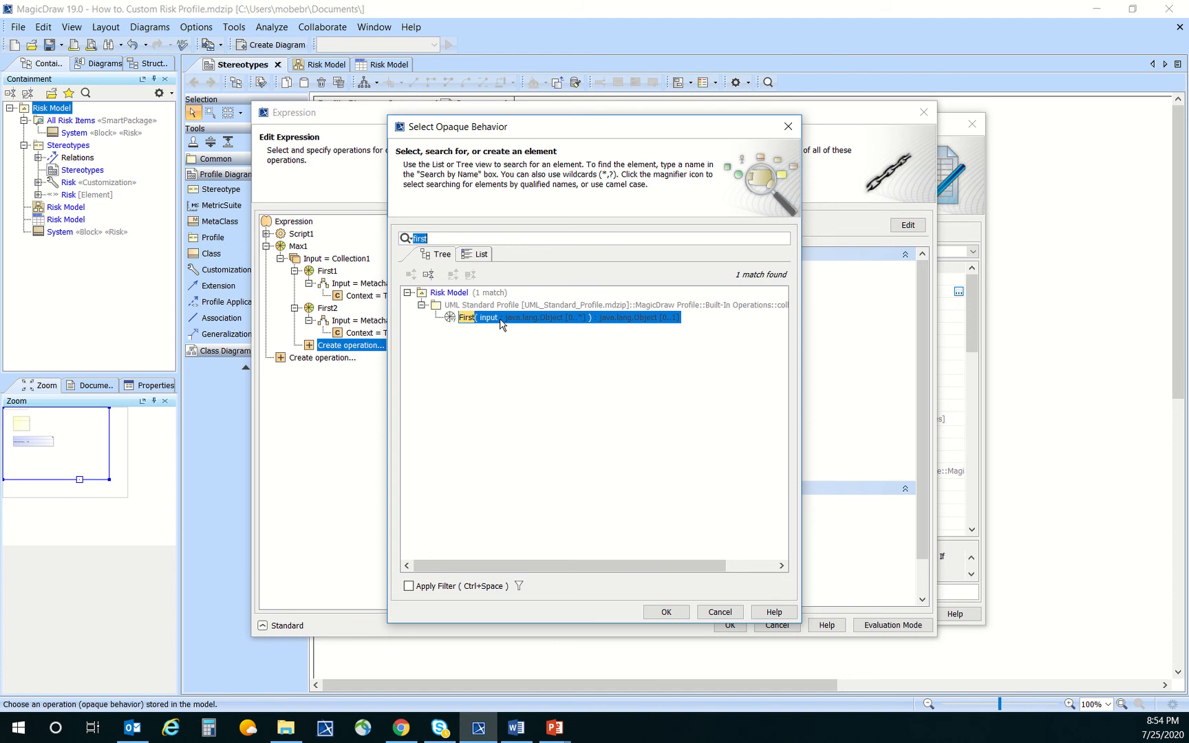
click(665, 612)
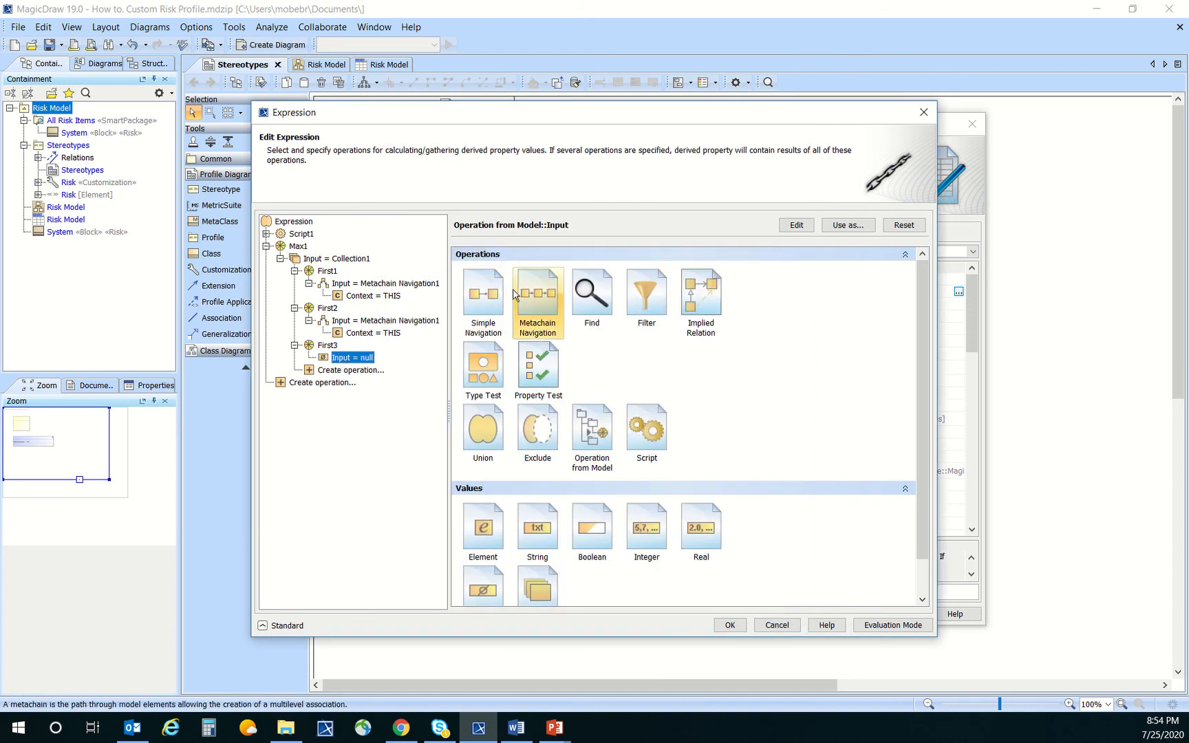
- Make the third First operation's input a Metachain Navigation from the Risk stereotype to Technical Consequence and expand it in the tree
click(543, 293)
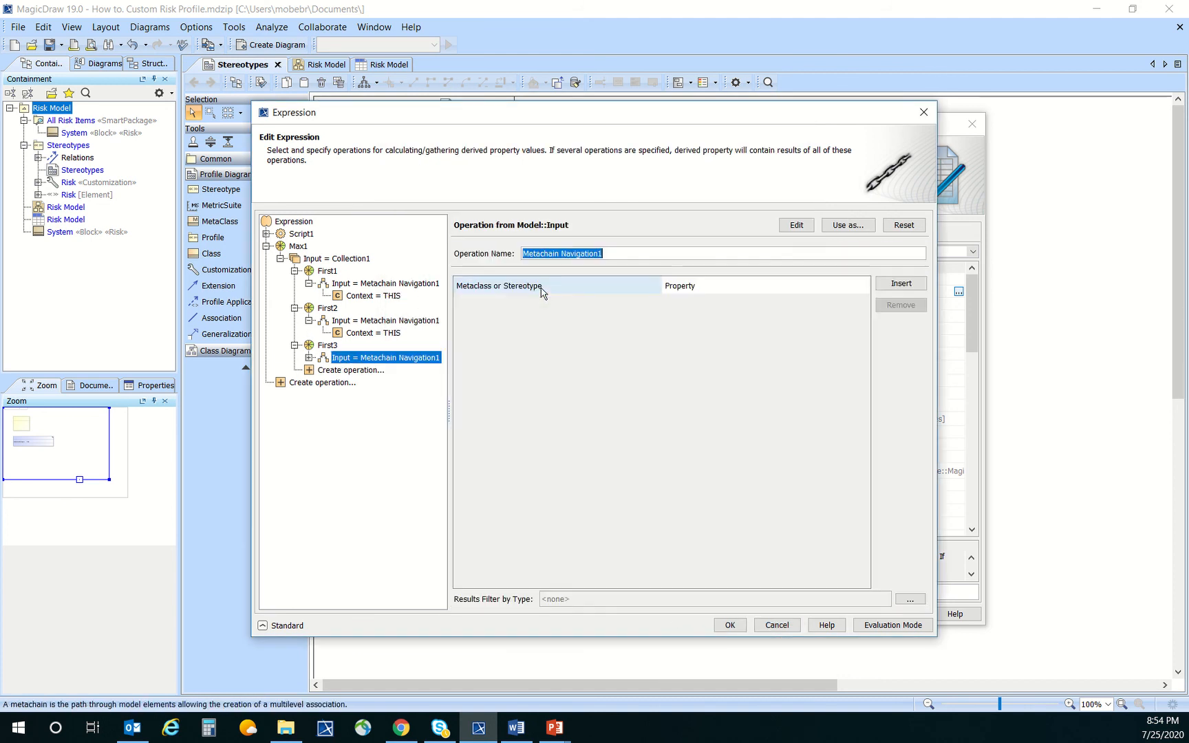
click(890, 284)
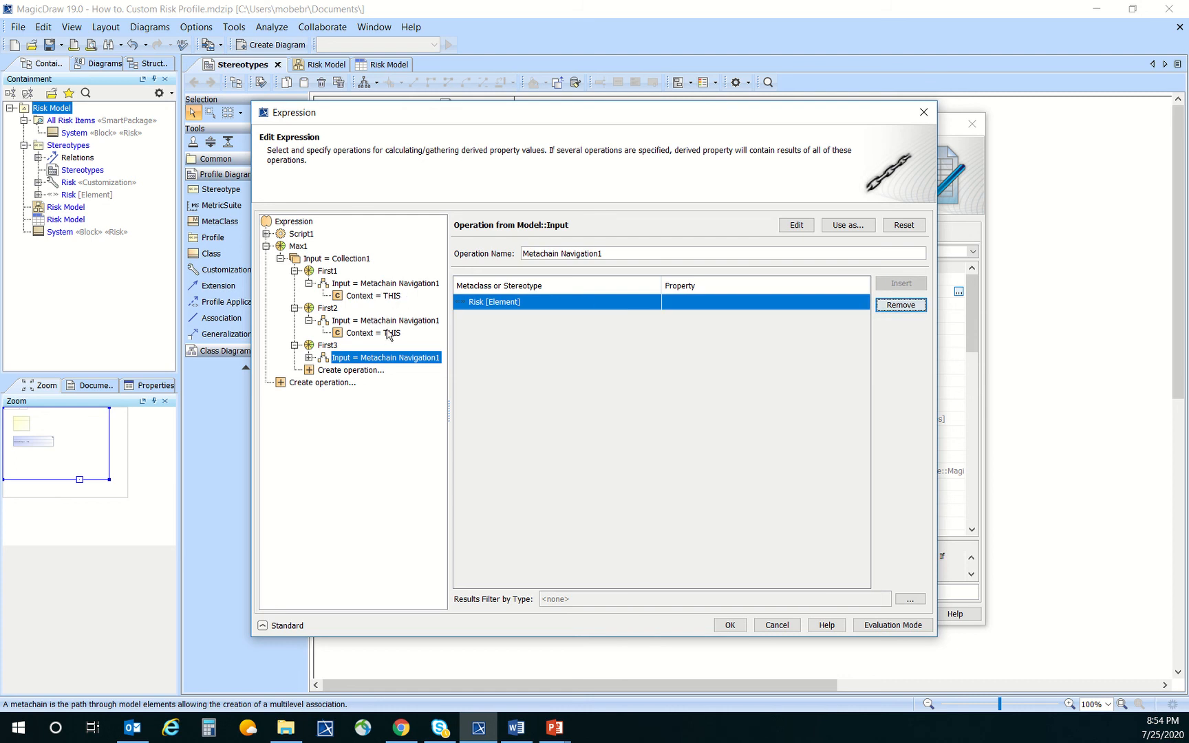
click(823, 303)
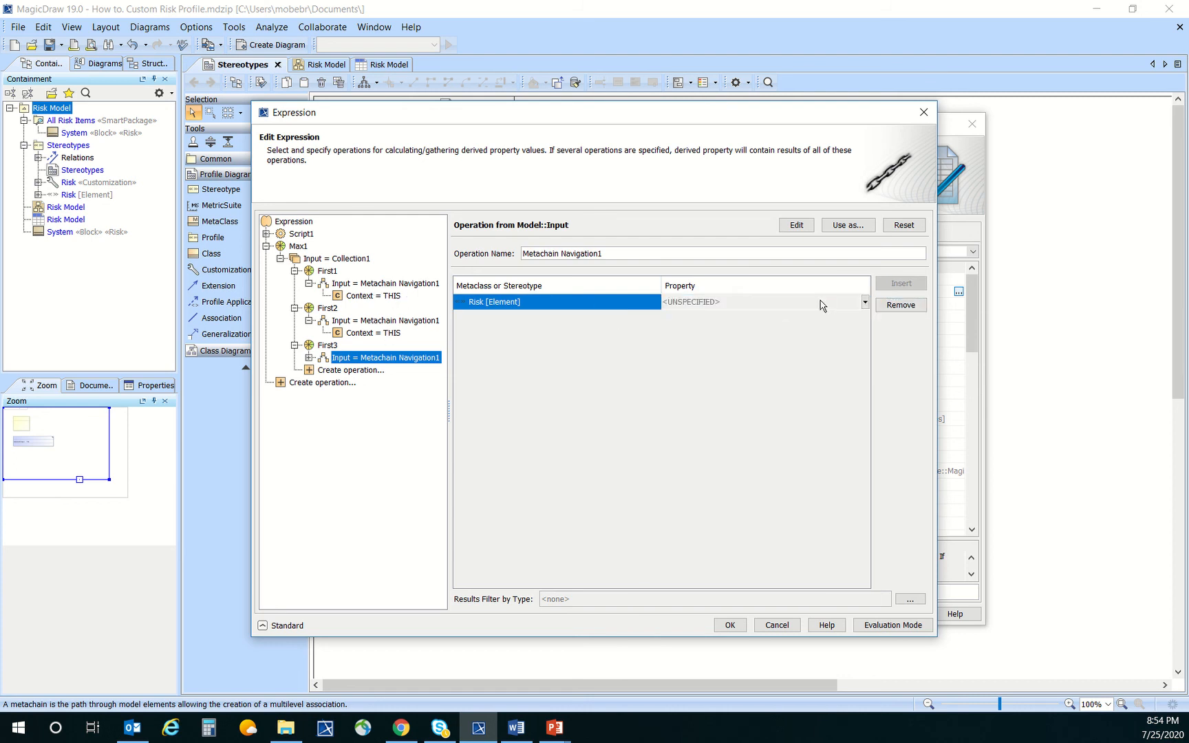
text(tec)
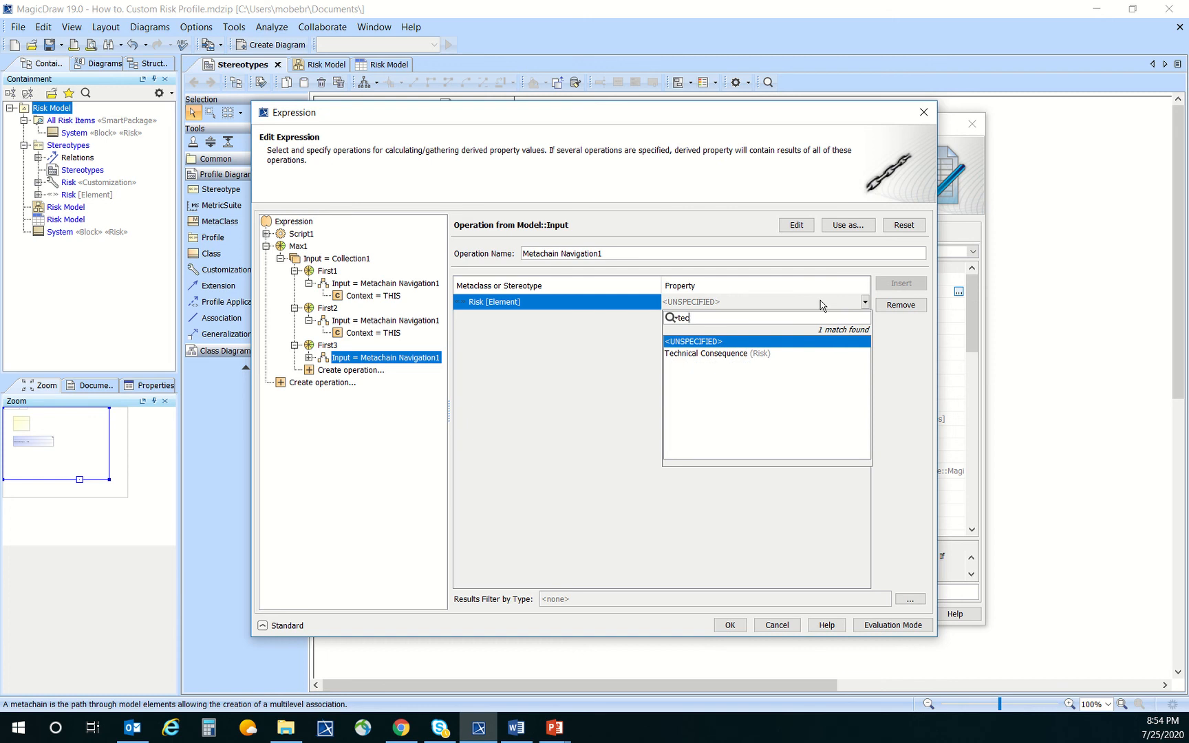
click(741, 353)
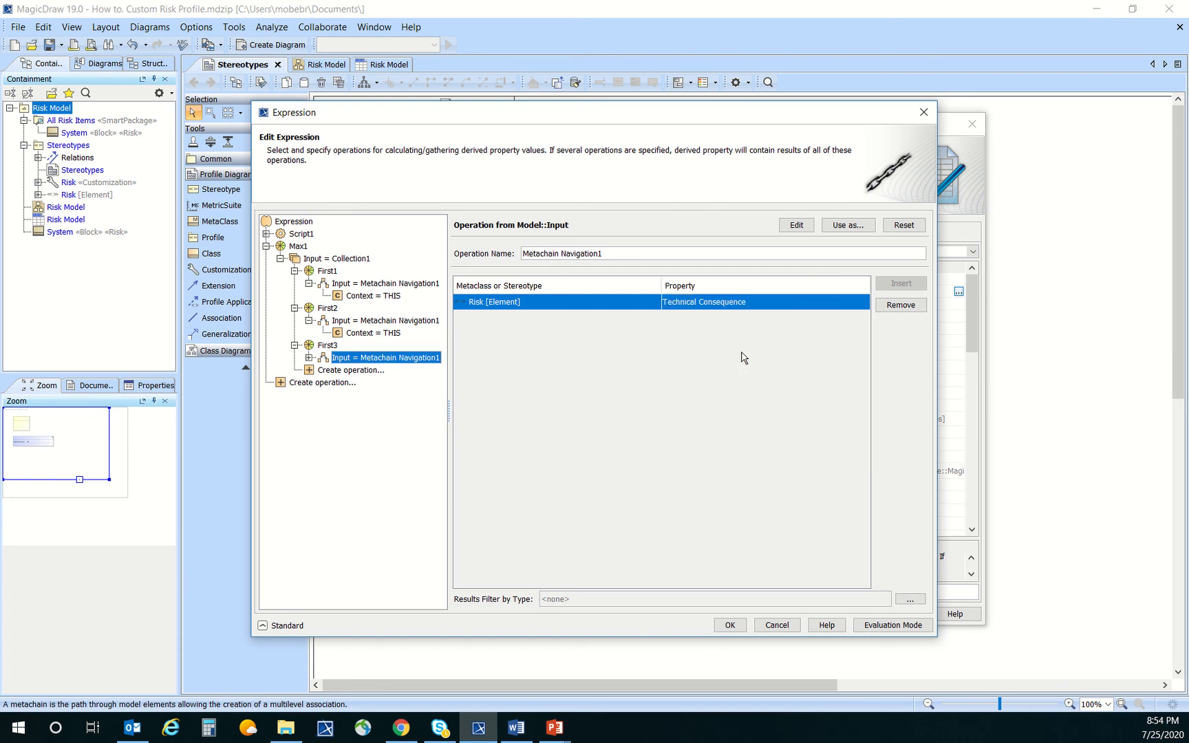
click(309, 358)
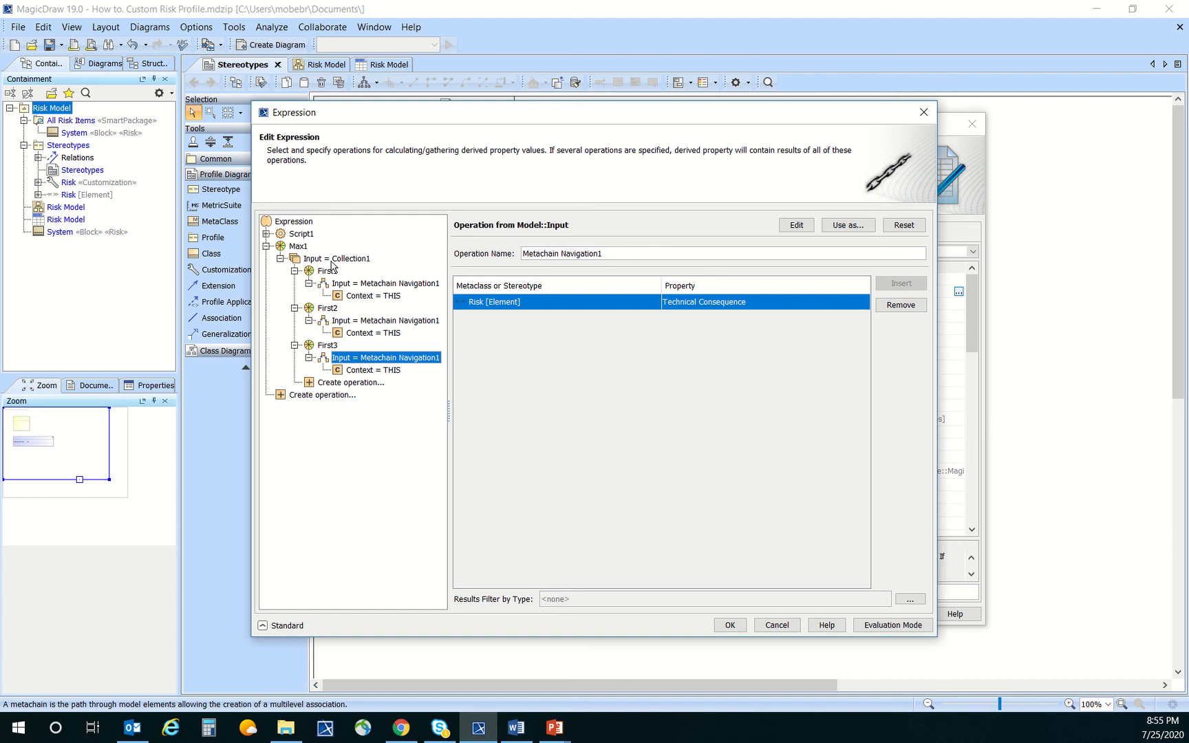
- Expand Script1 to check its parameters and body, and rename the Max operation maxConsequence to match the script
click(302, 248)
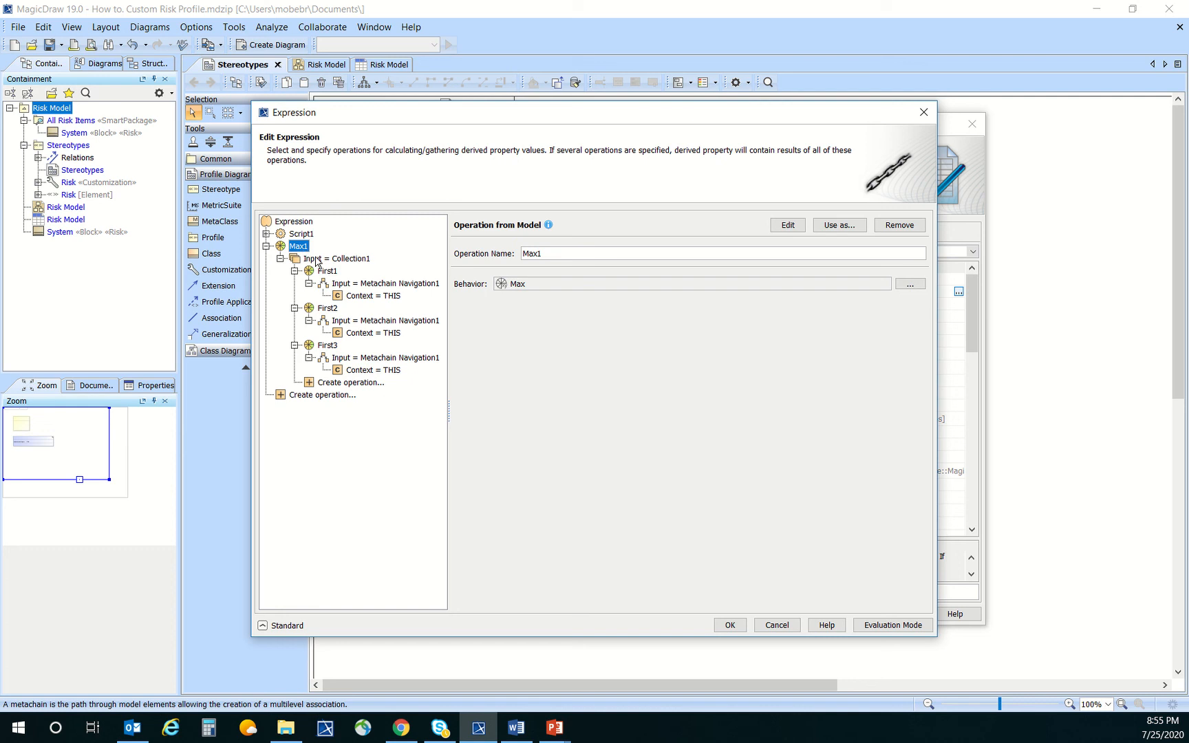
click(266, 234)
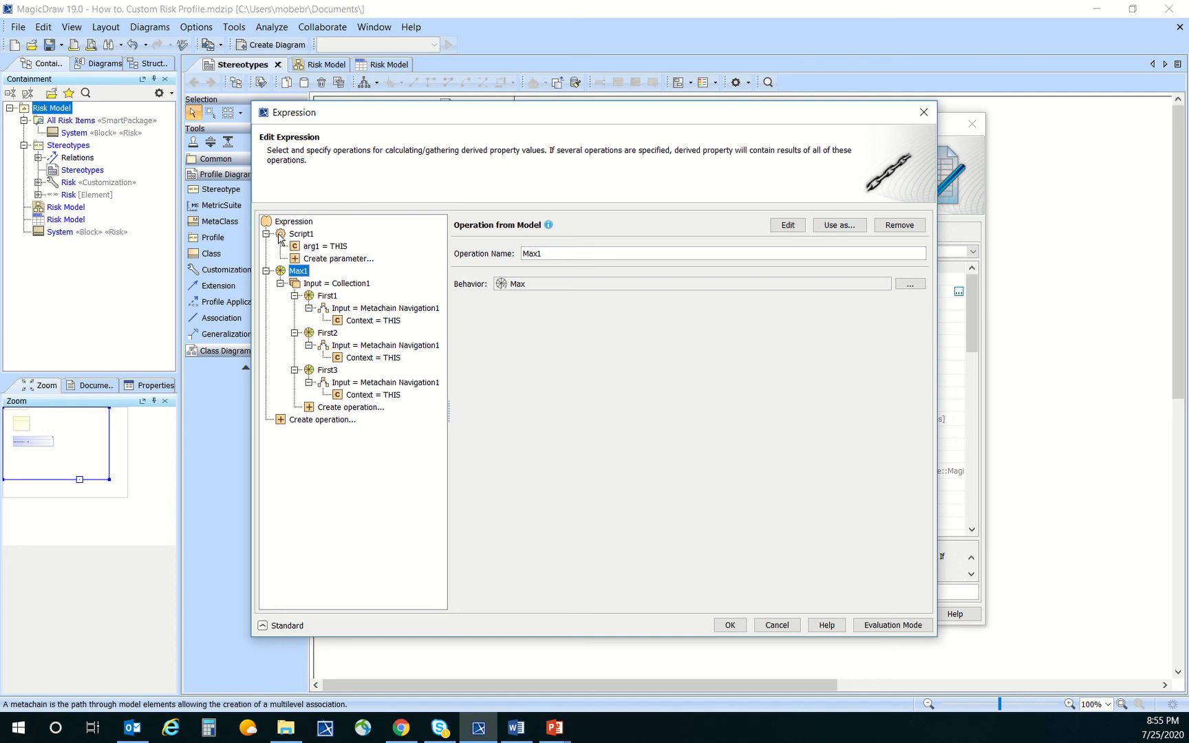
click(313, 246)
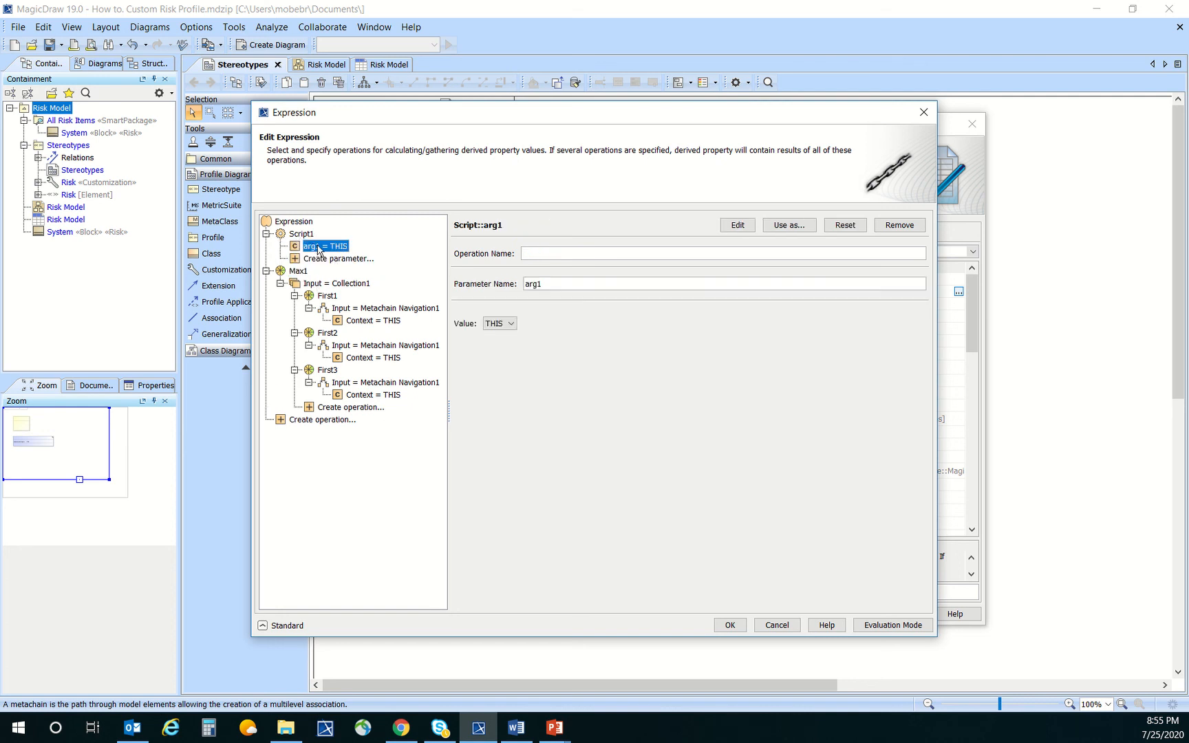
click(328, 260)
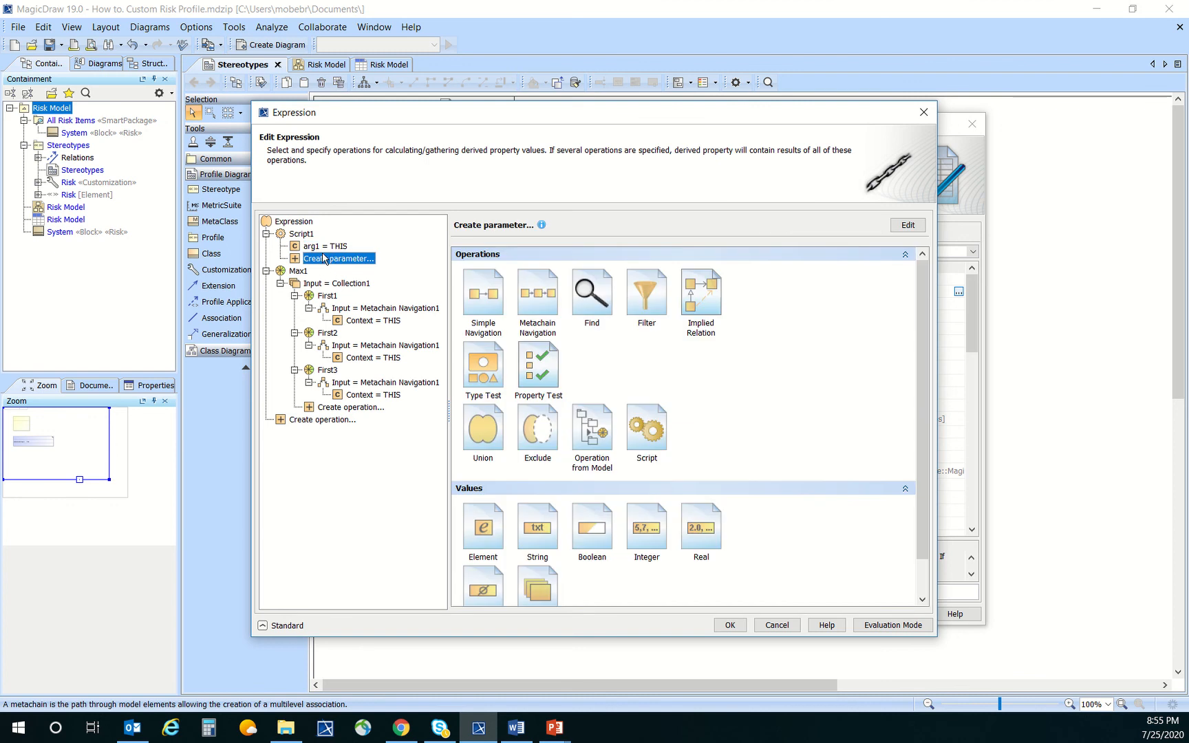
click(311, 236)
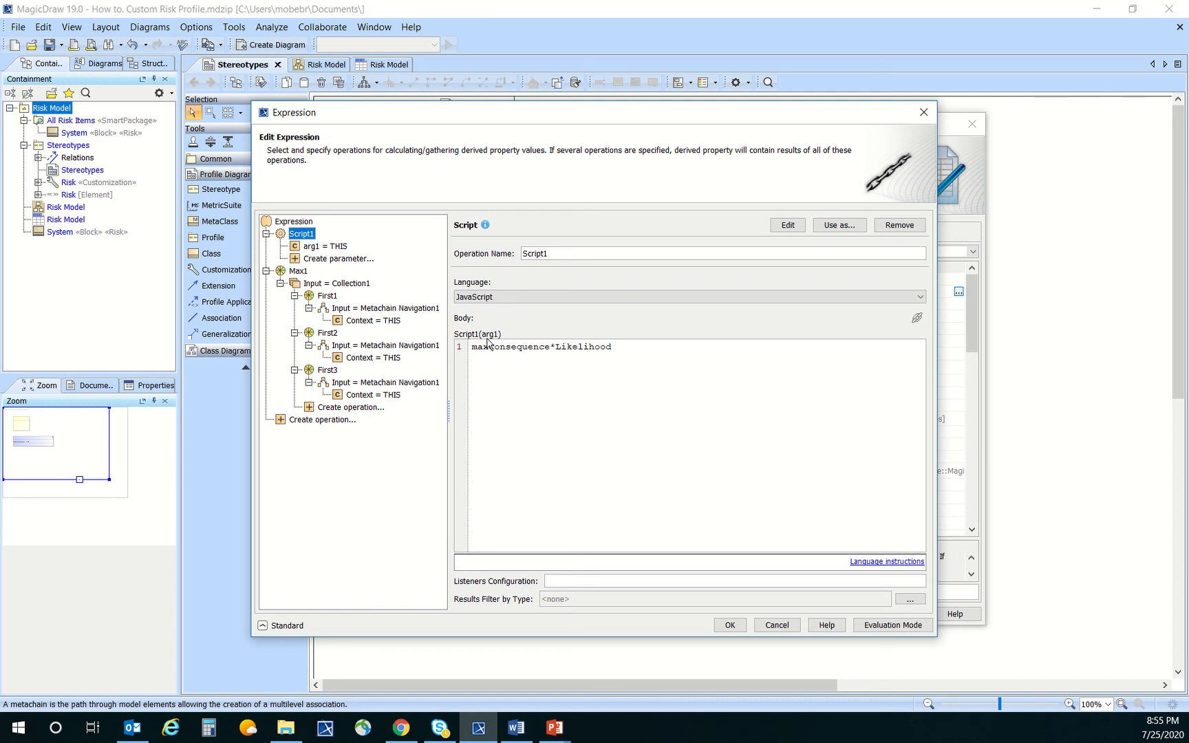
click(301, 273)
double_click(562, 252)
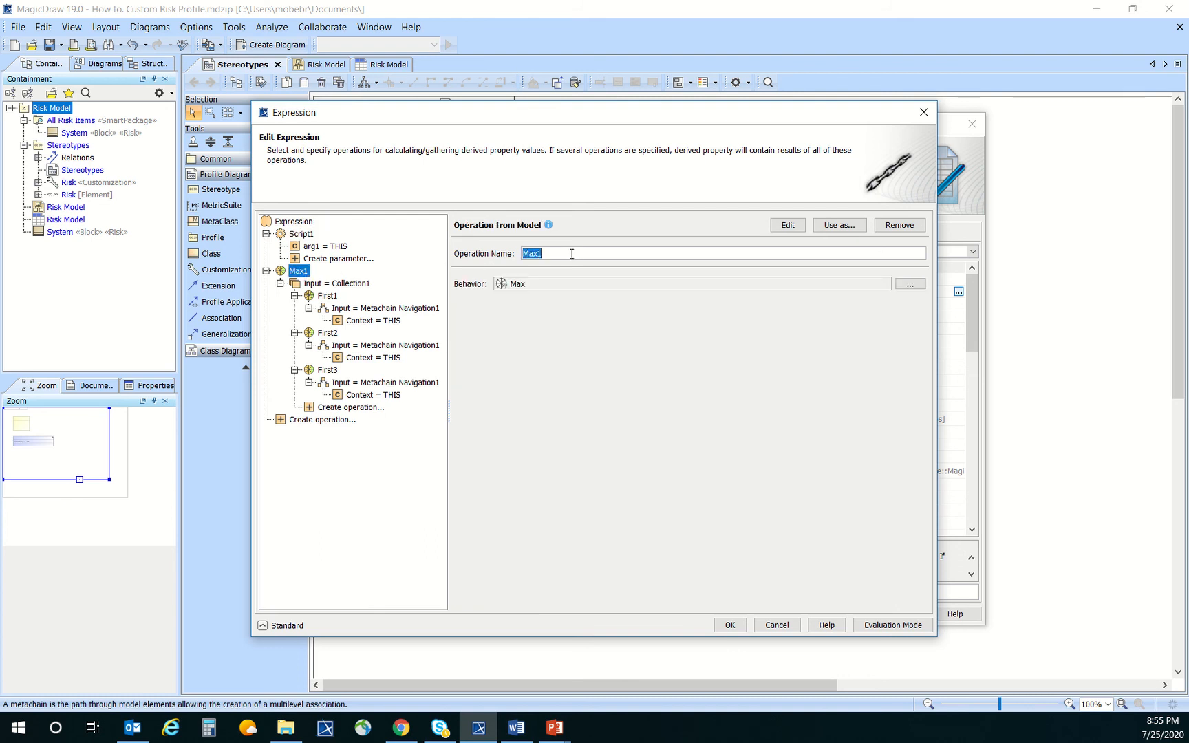
text(maxConseq)
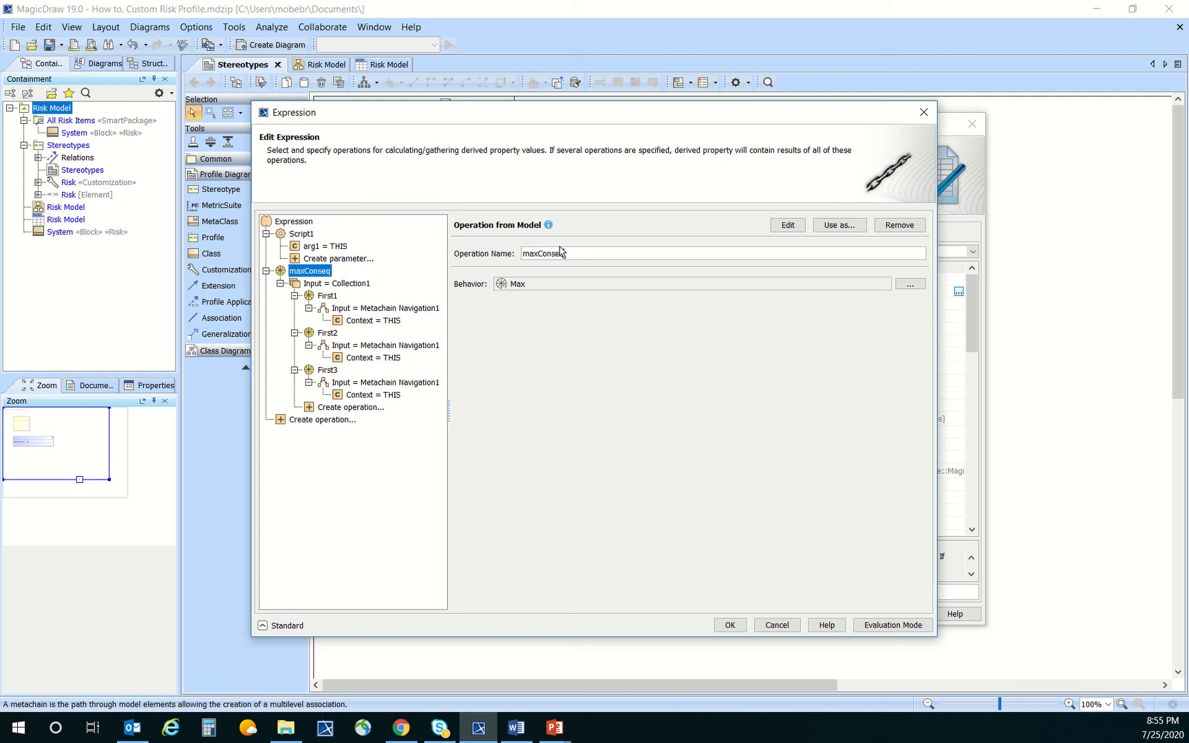
text(uence)
- Use the maxConsequence operation as a Script1 parameter named maxConsequence, and remove the script's arg1 parameter
drag(320, 270, 315, 261)
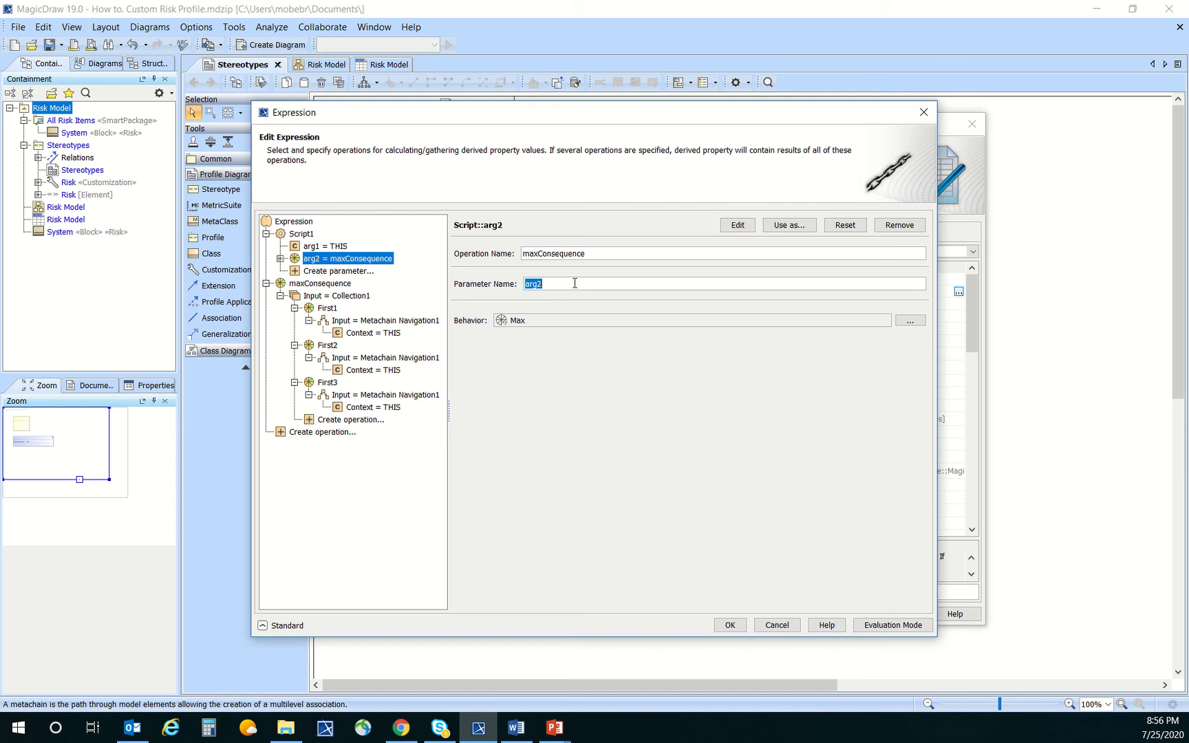
text(maxConseq)
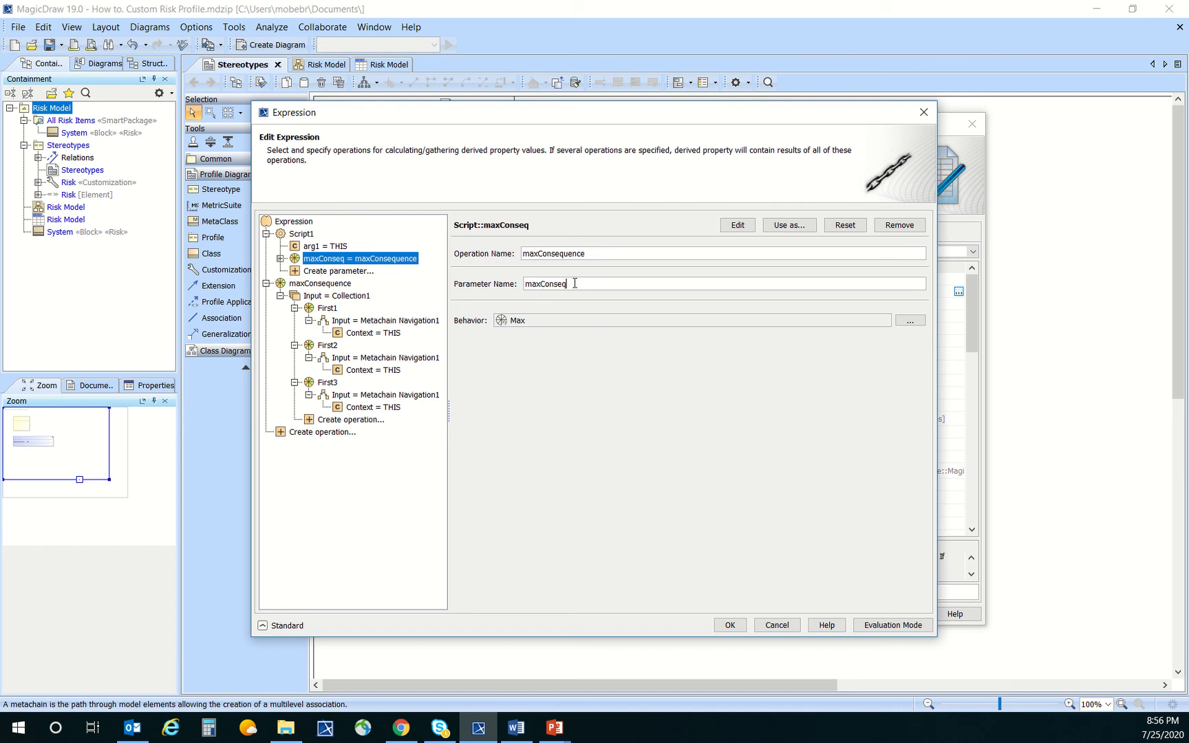
text(uence)
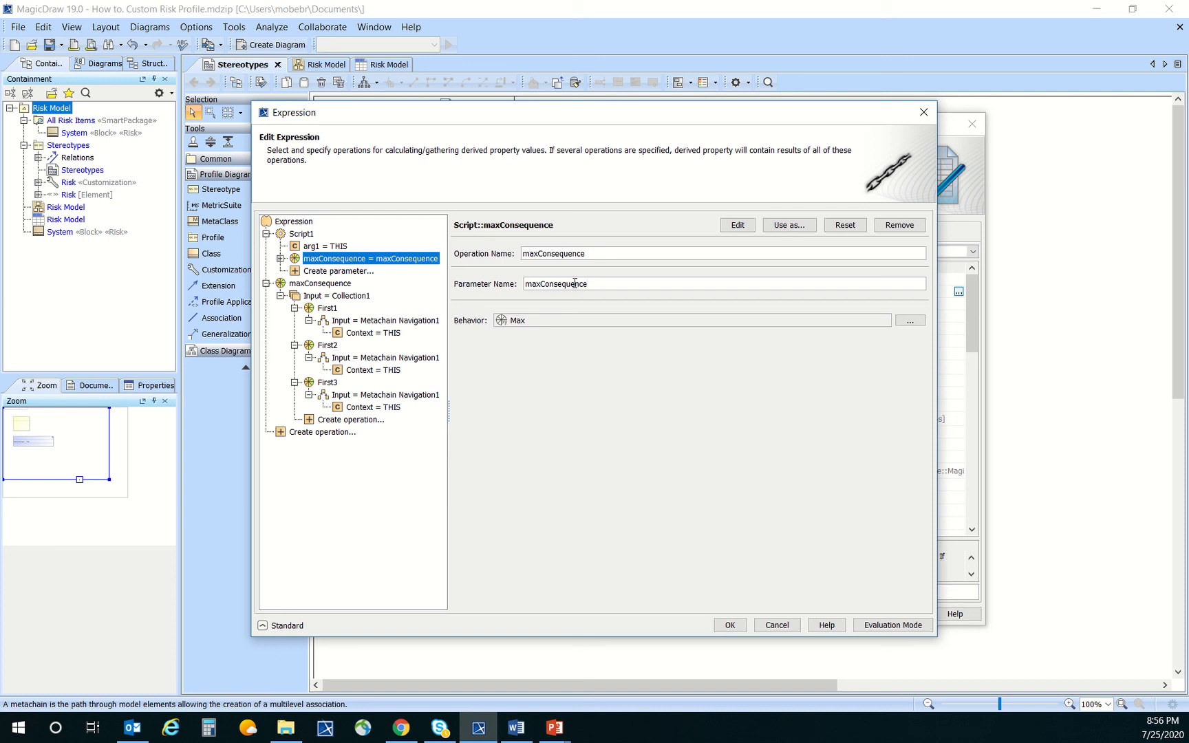
click(321, 248)
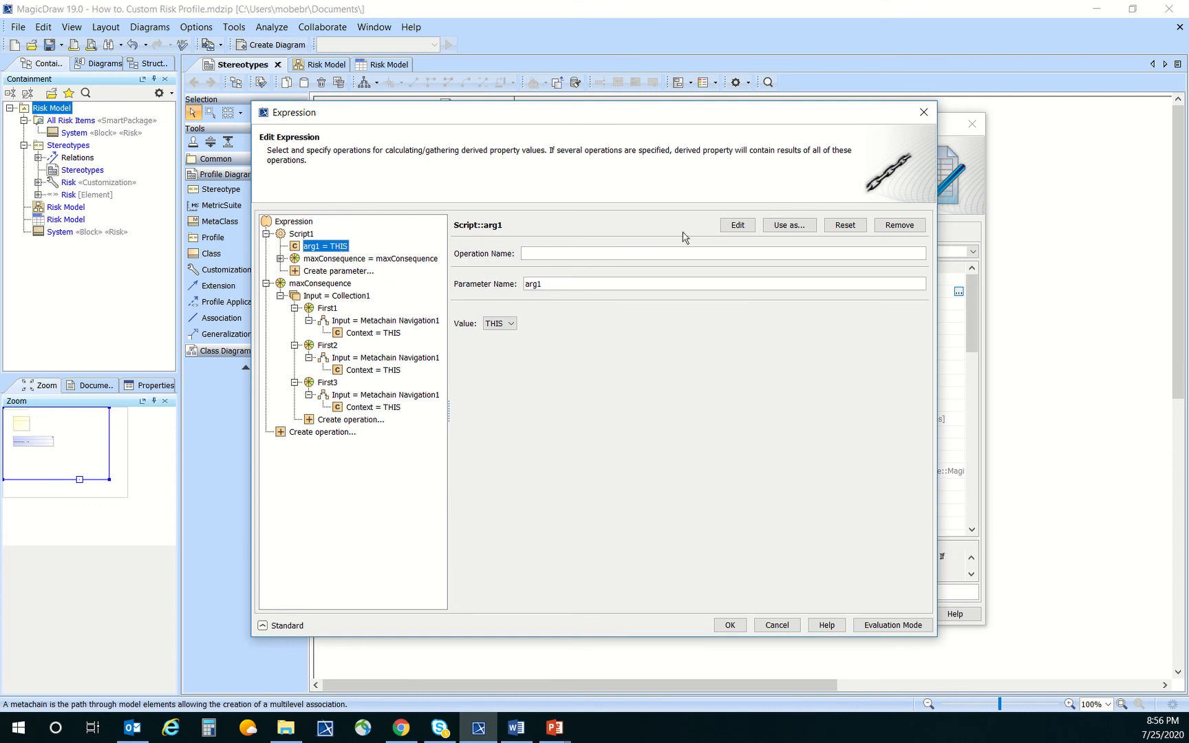
click(905, 229)
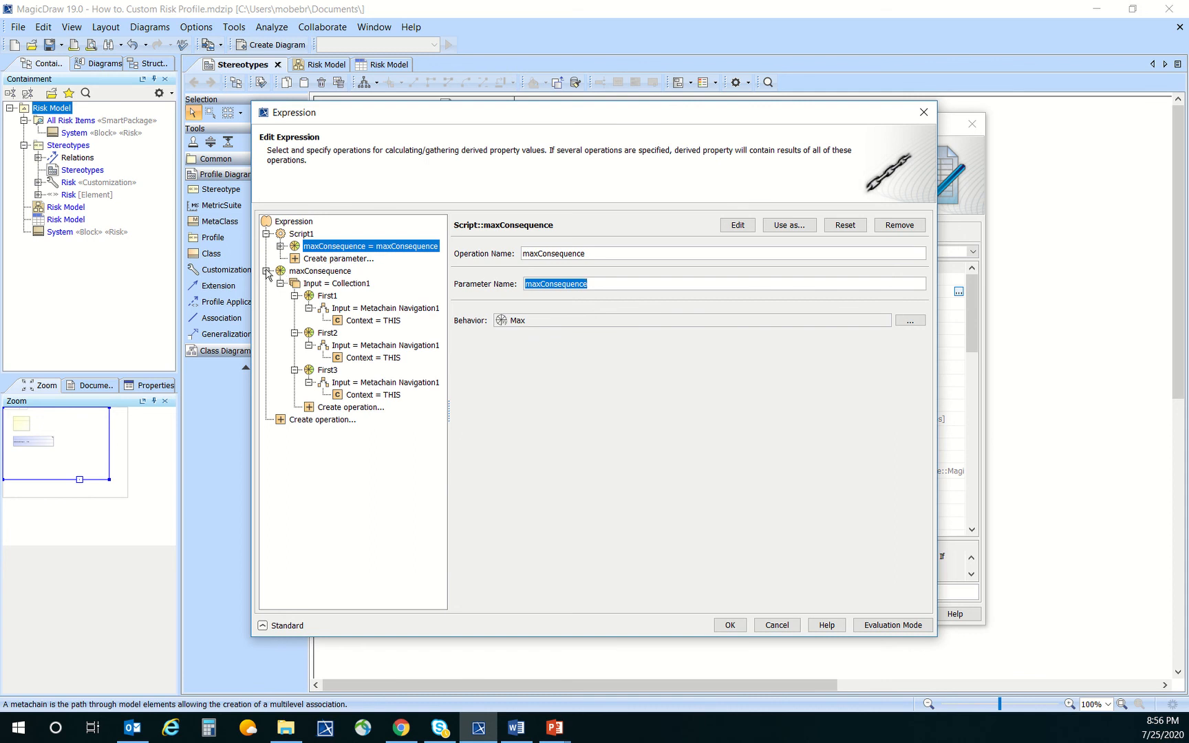
- Add a built-in First operation from the model at the top level of the expression, beside maxConsequence
click(267, 272)
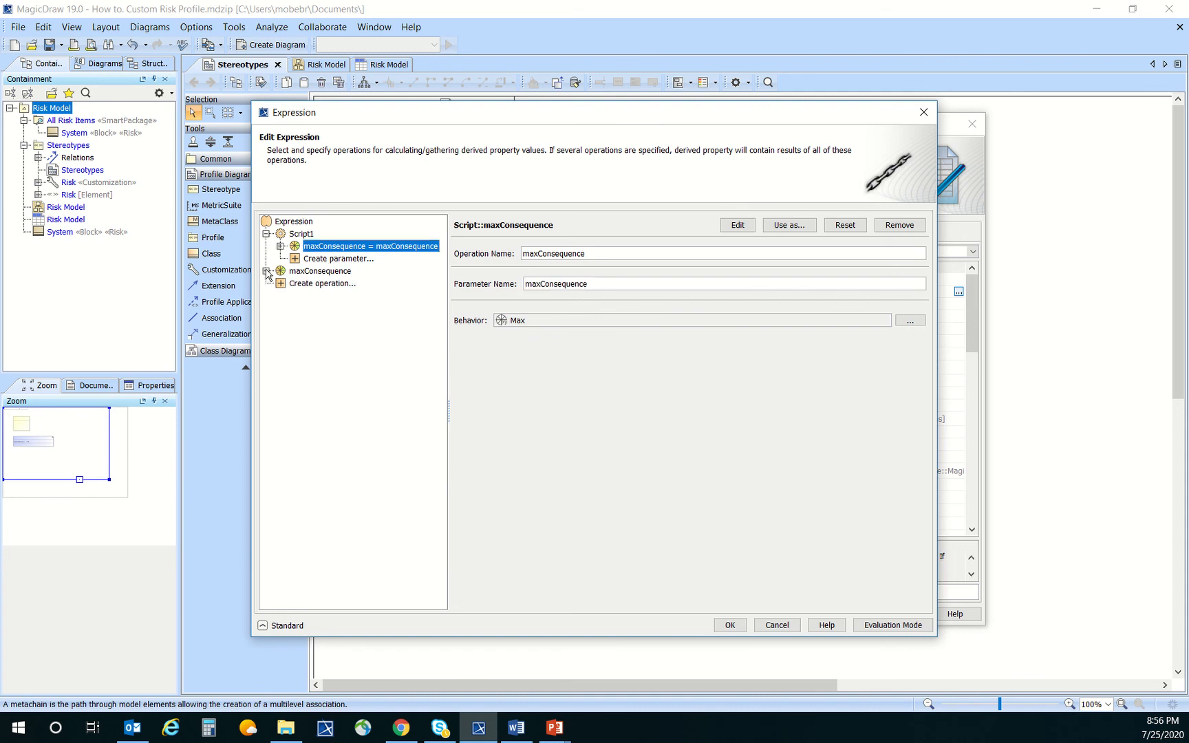
click(312, 284)
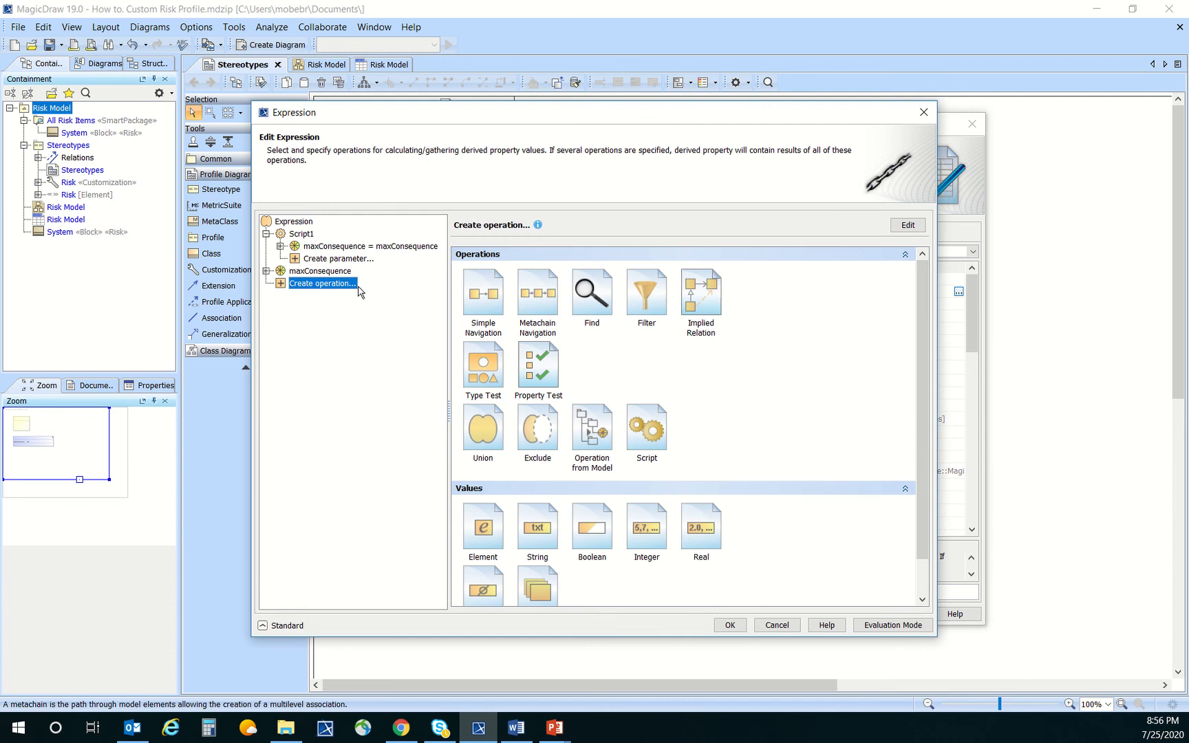
click(593, 429)
text(fir)
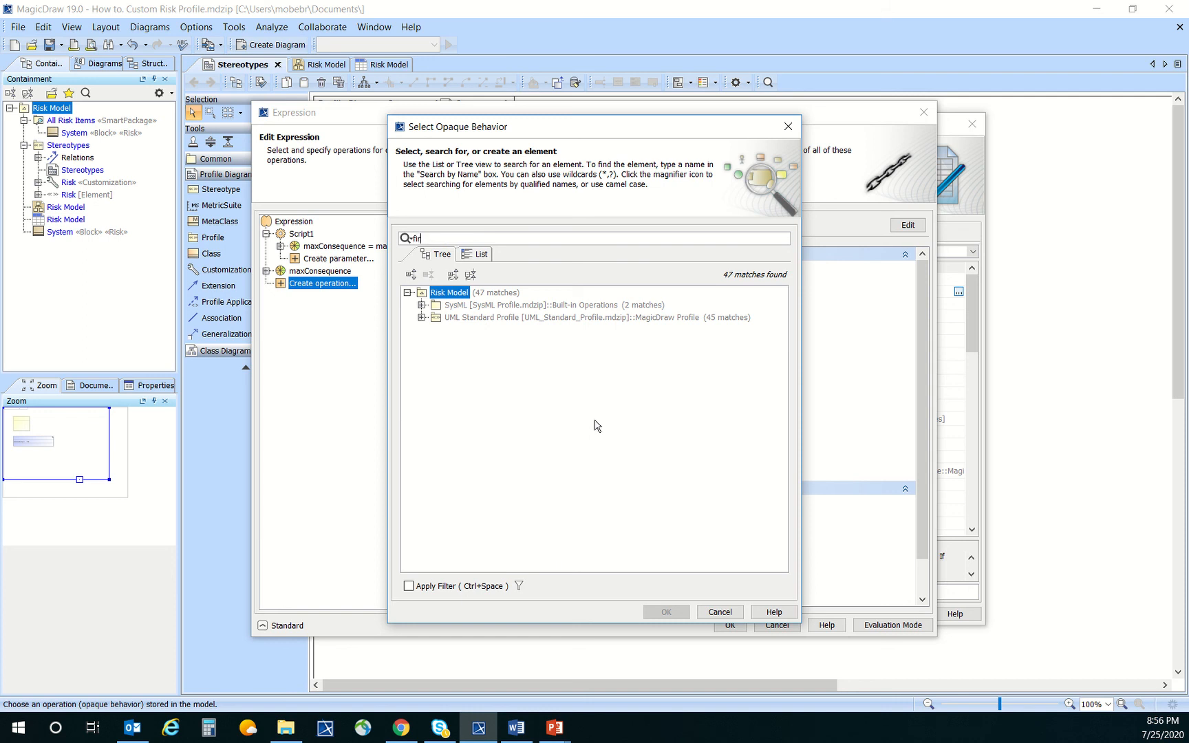
text(st)
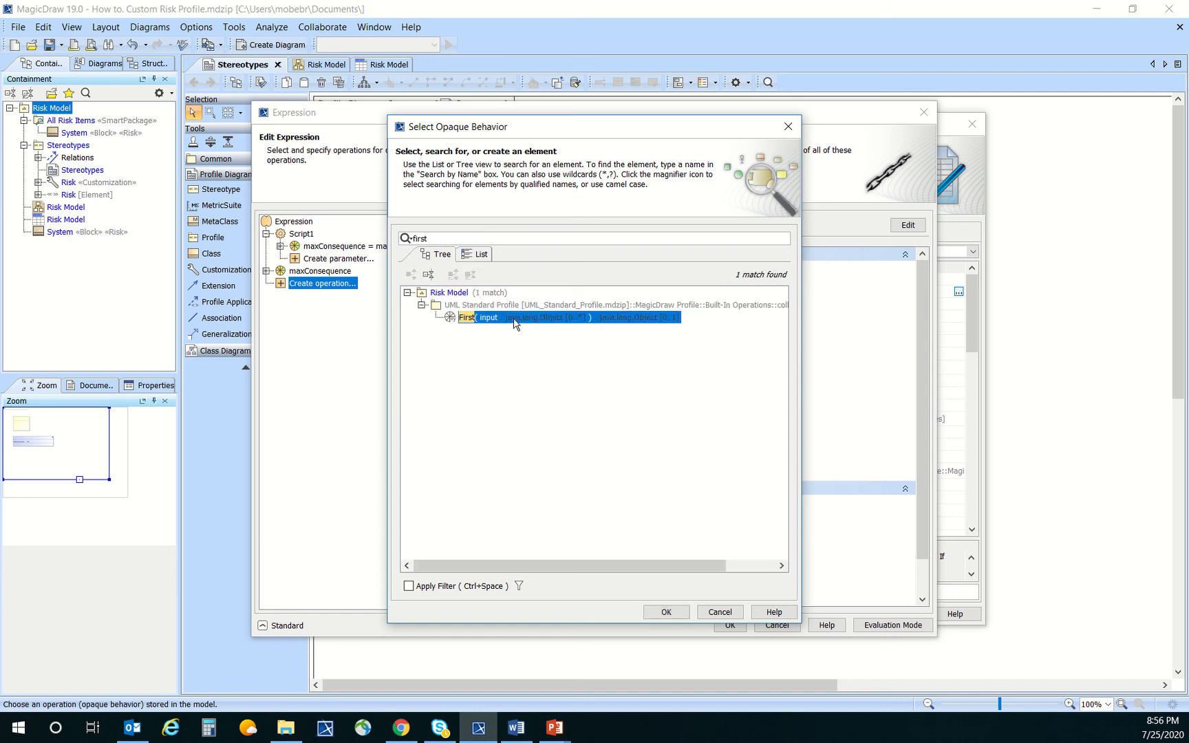
click(666, 612)
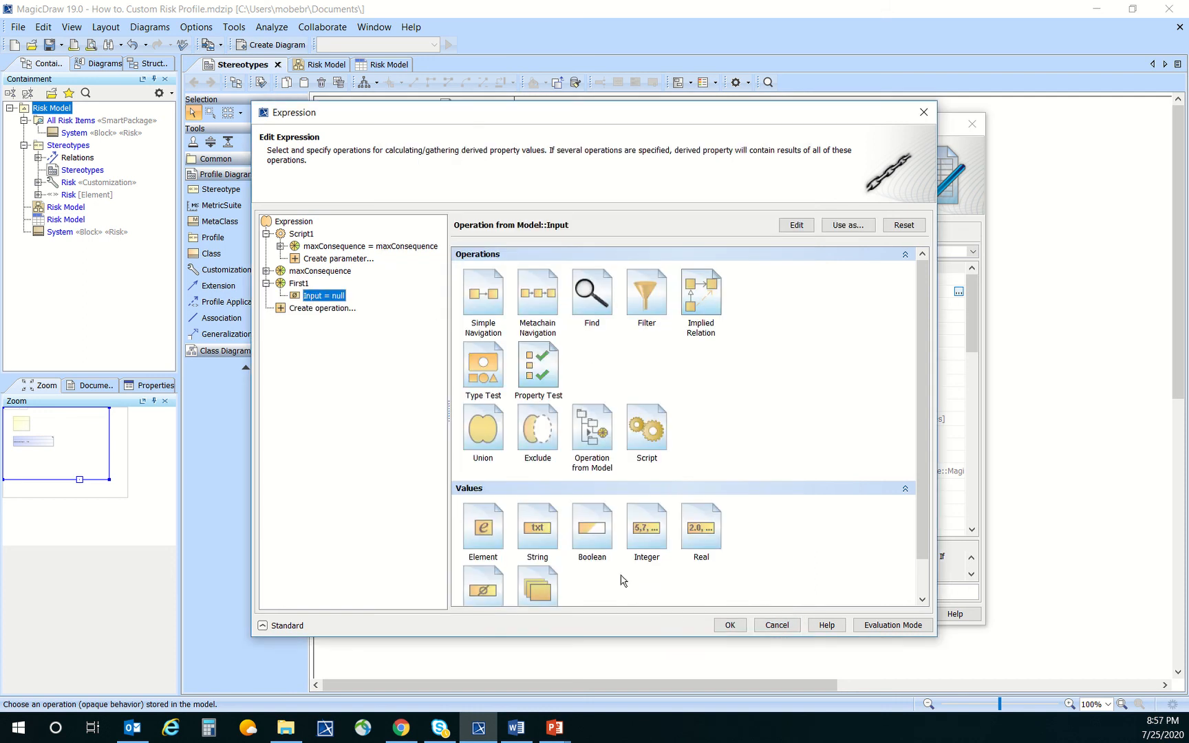
- Make the new First operation's input a Metachain Navigation from the Risk stereotype to Likelihood
click(543, 300)
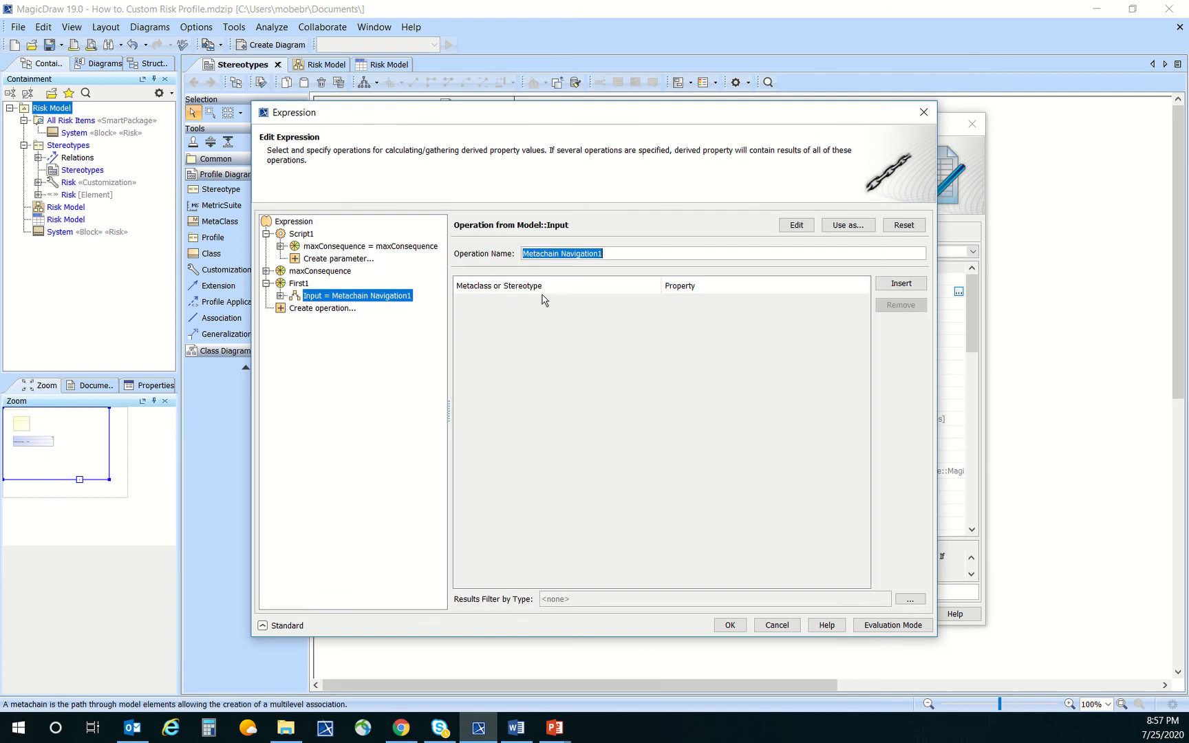
click(900, 285)
click(715, 304)
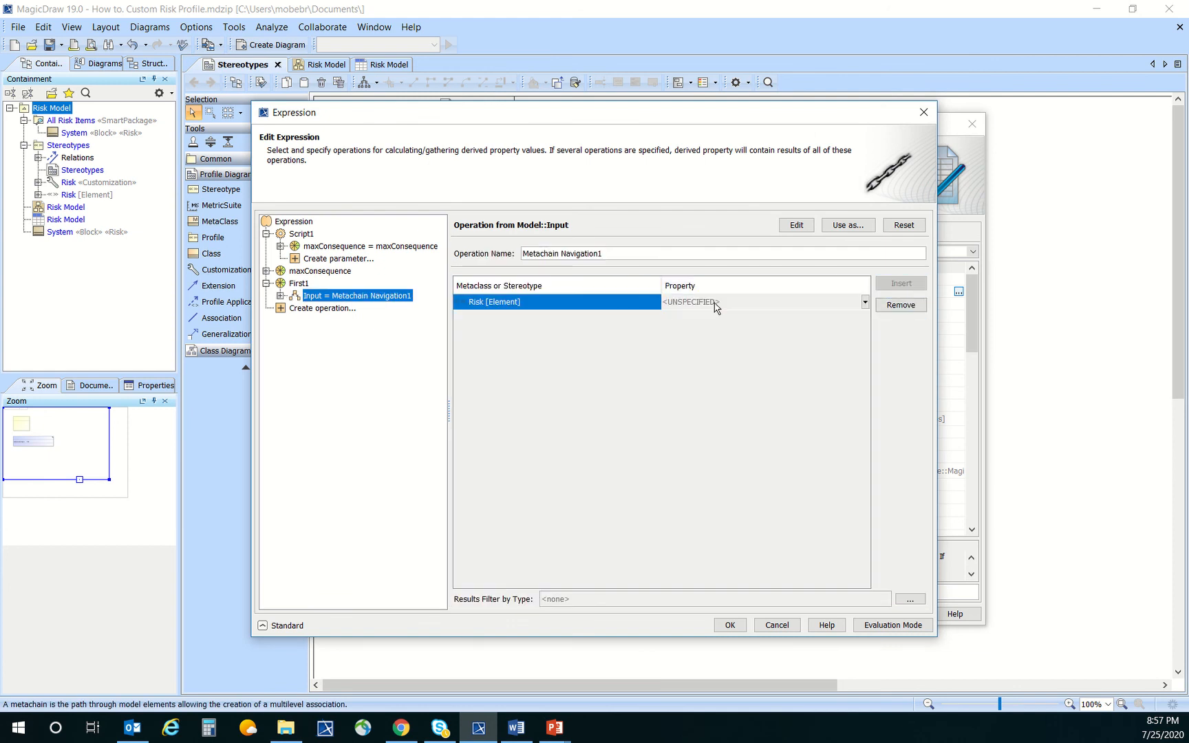
text(like)
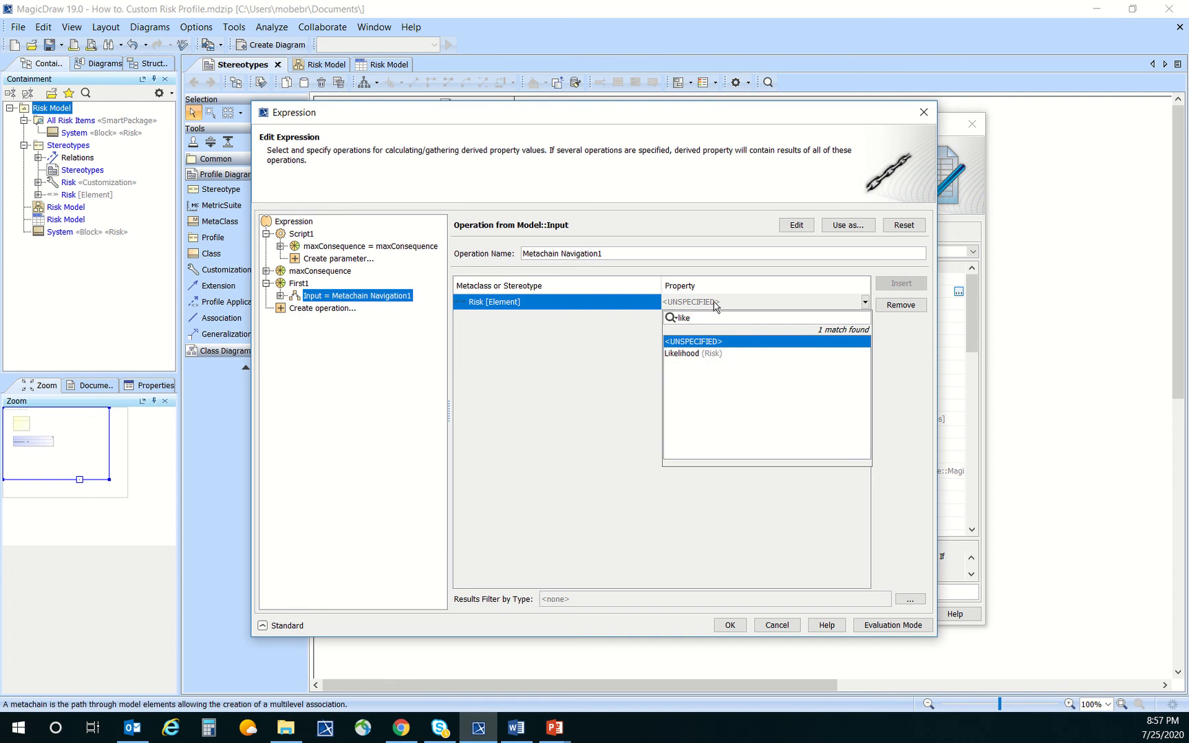
click(712, 355)
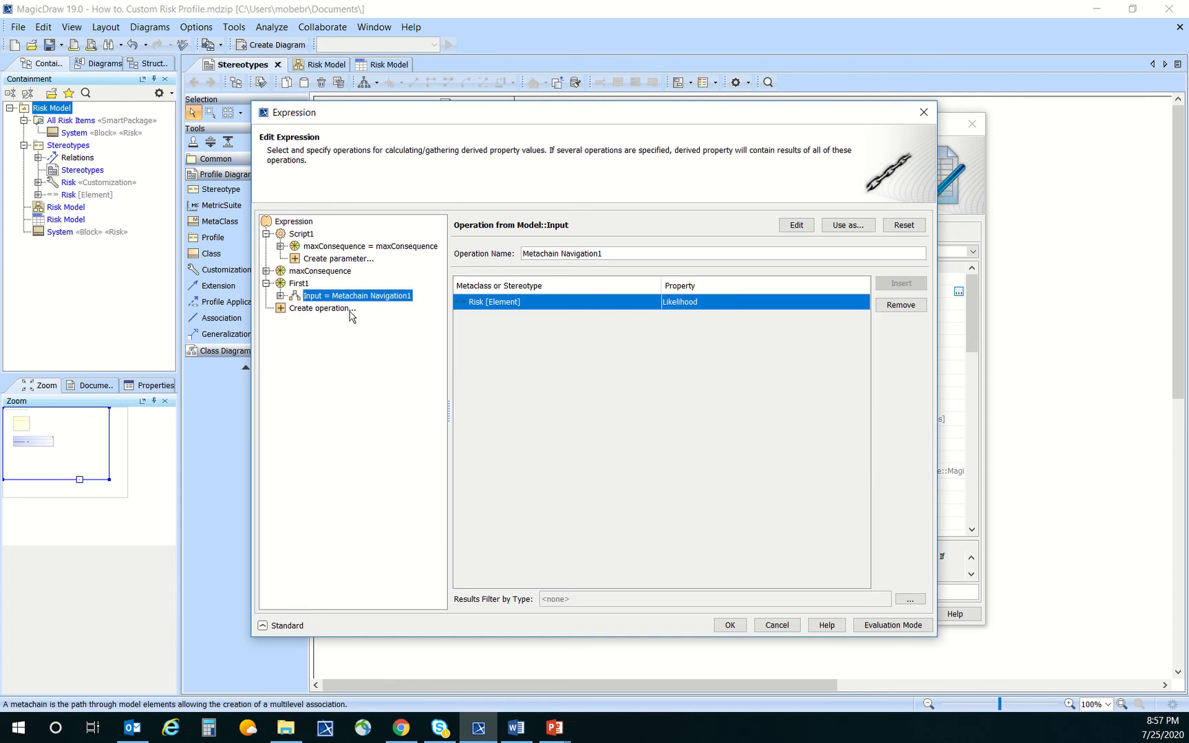
- Rename the new First operation Likelihood and use it as a Script1 parameter named Likelihood
click(299, 284)
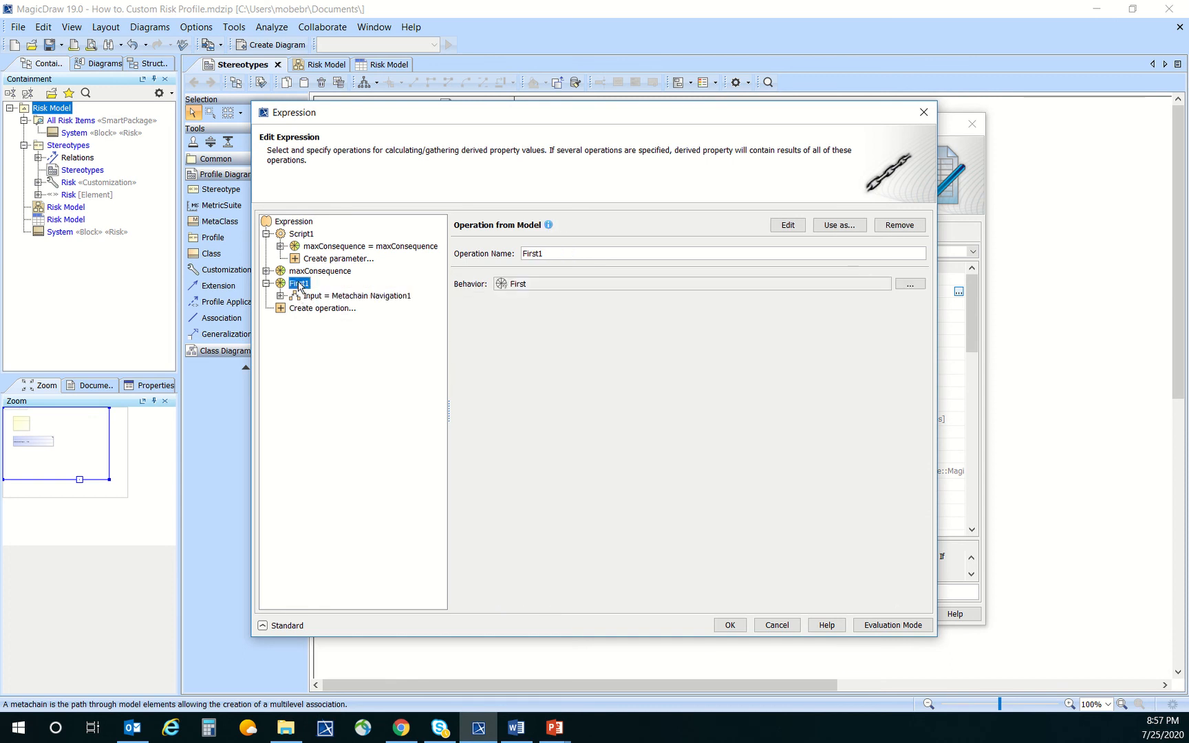
double_click(553, 252)
text(Likelihood)
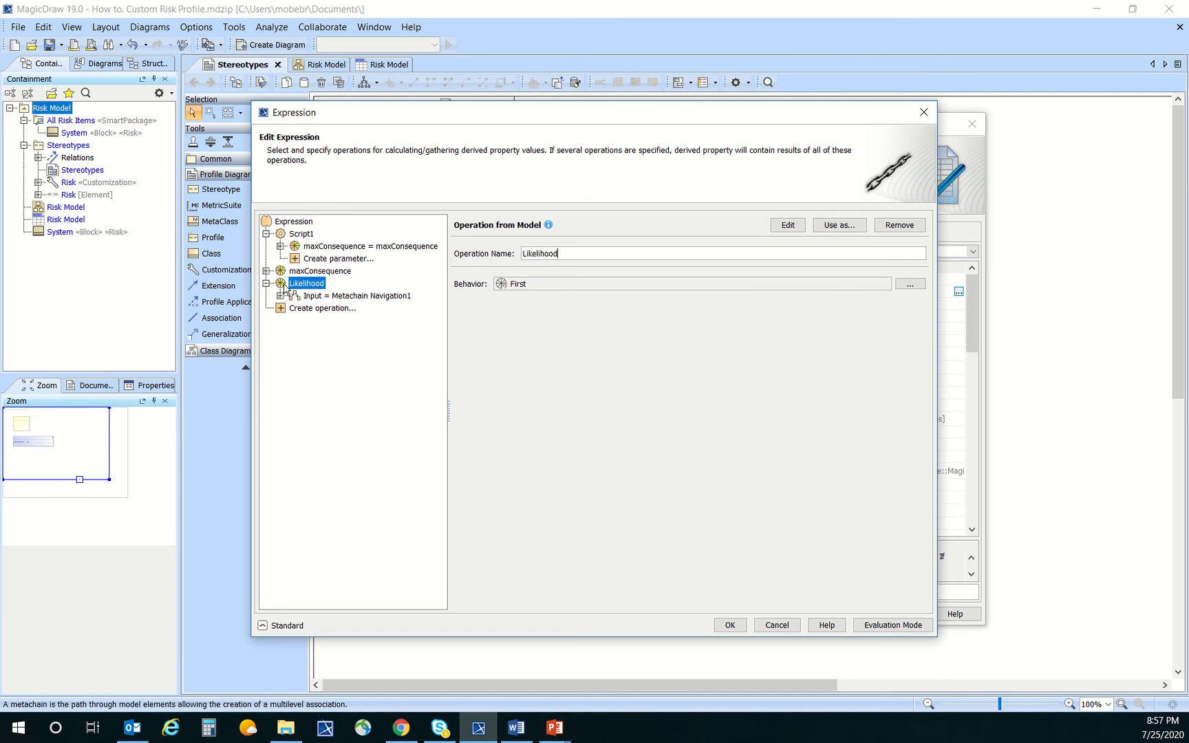
drag(281, 288, 318, 261)
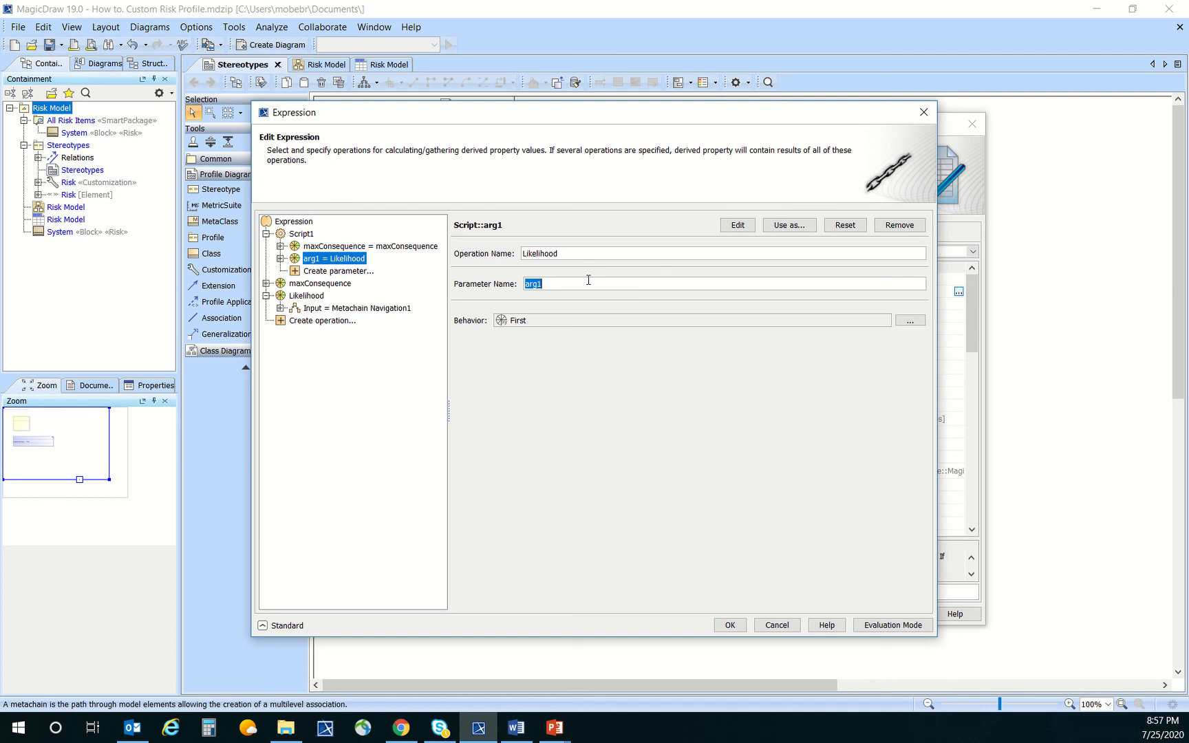
text(Likelihood)
- Check Script1's body against the names of its maxConsequence and Likelihood parameters
click(303, 235)
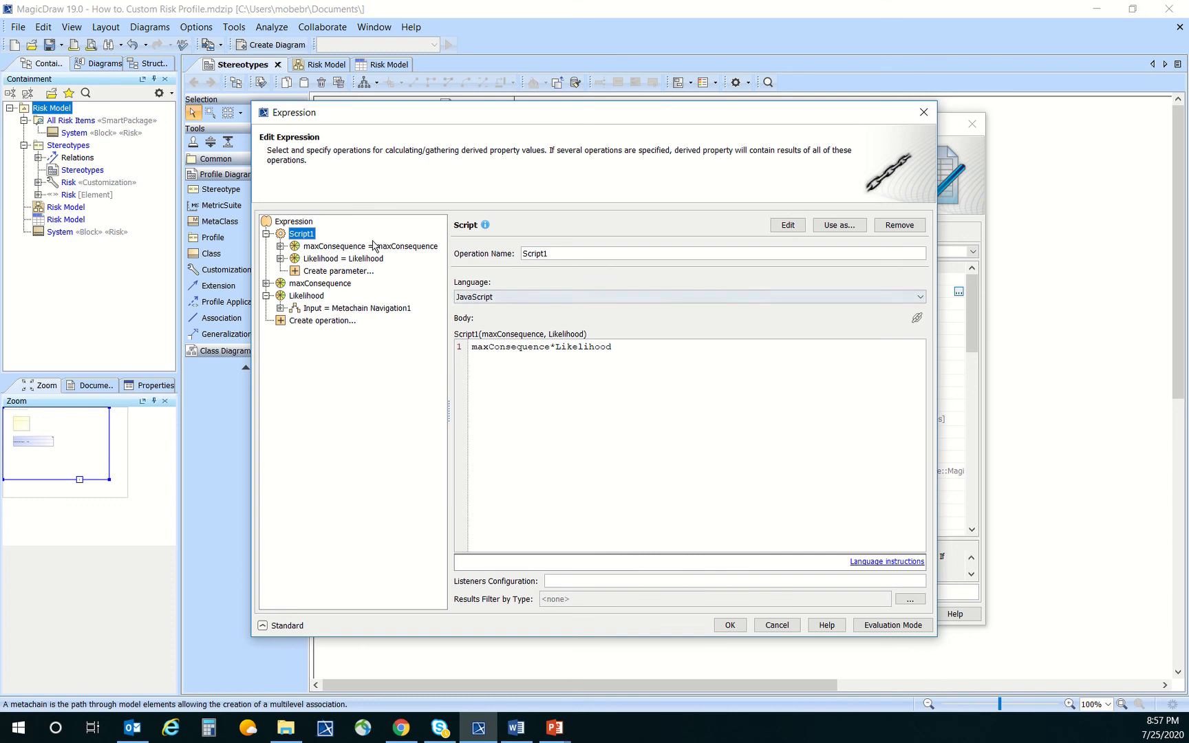
click(375, 246)
click(342, 259)
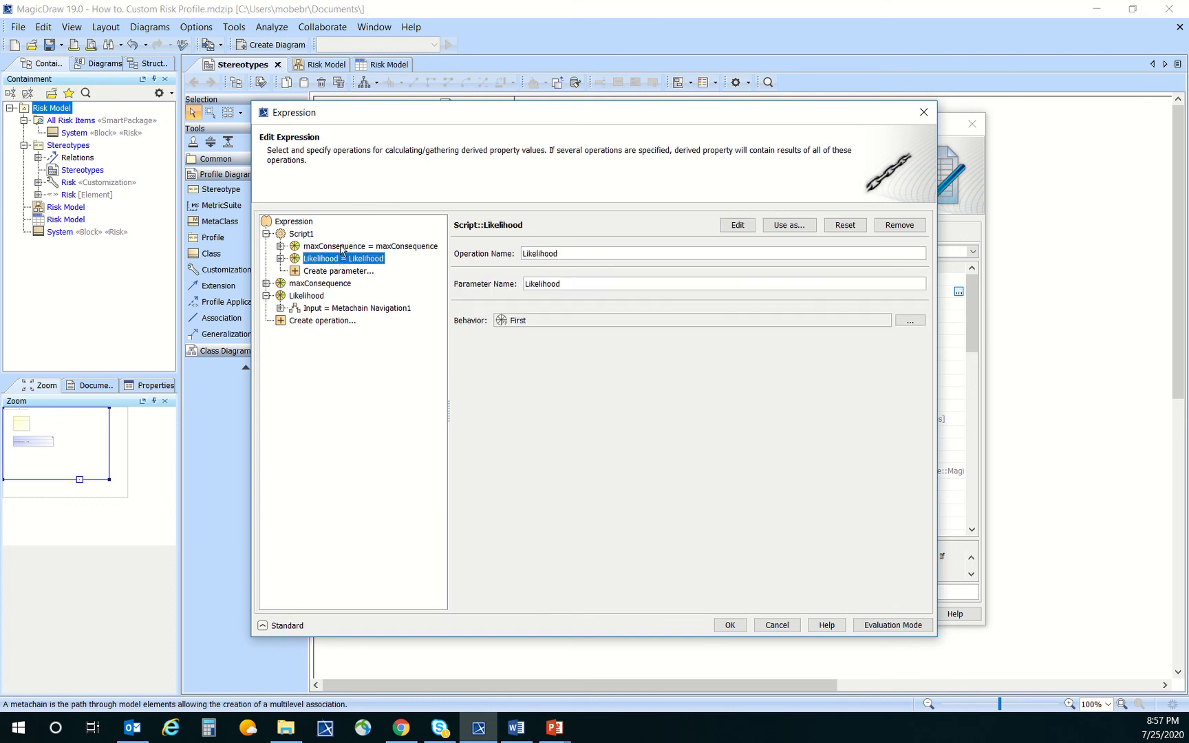
click(344, 246)
click(336, 259)
click(334, 247)
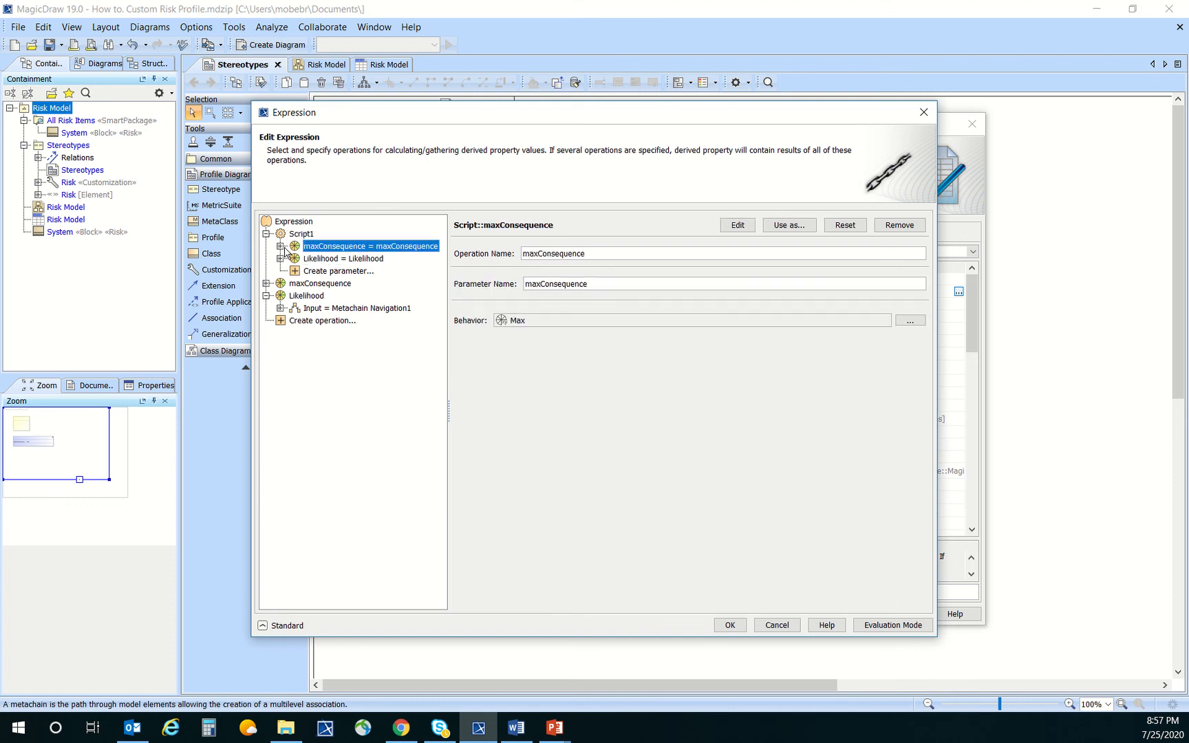
- Expand Script1's maxConsequence and Likelihood parameters to examine their nested collection, First operations and metachain inputs
click(280, 247)
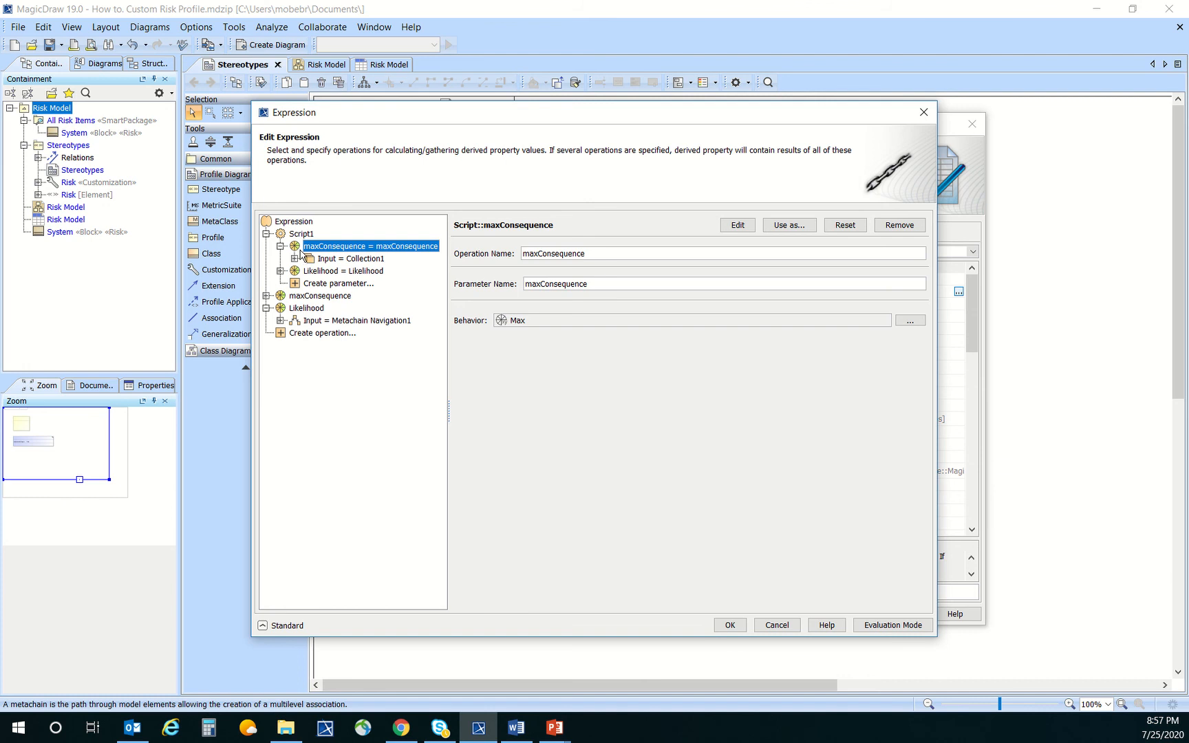
click(295, 260)
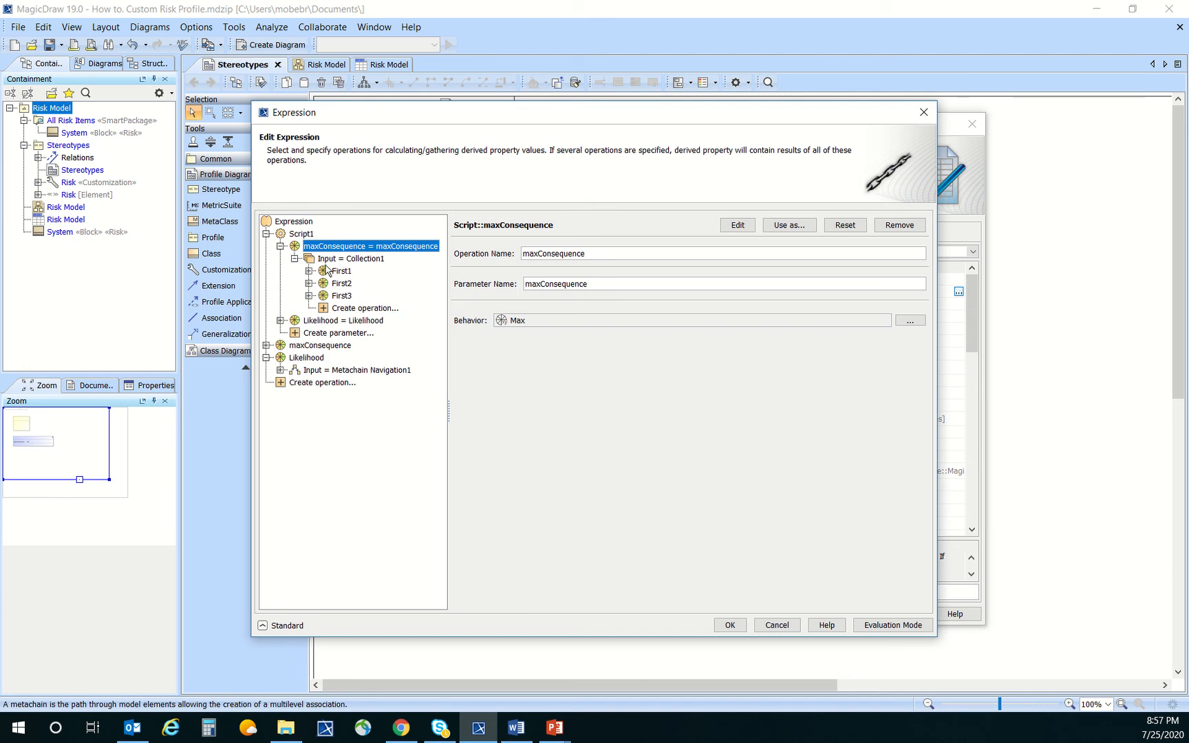
click(309, 271)
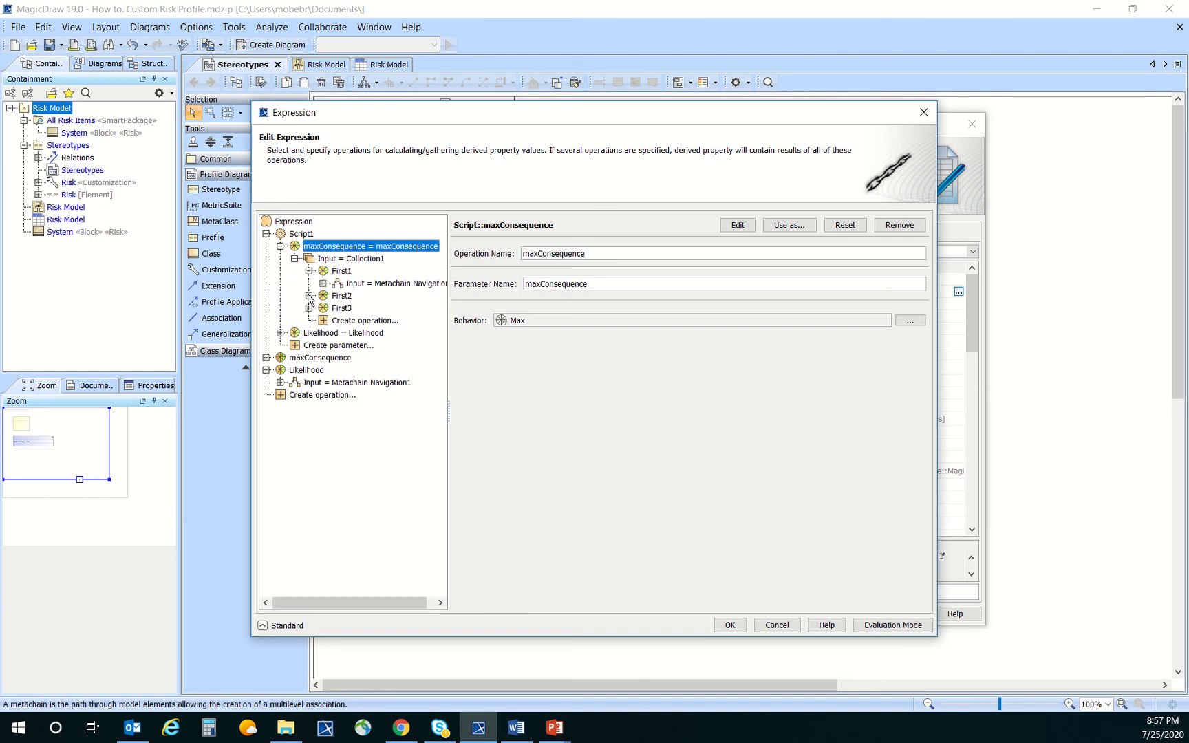
click(309, 296)
click(309, 320)
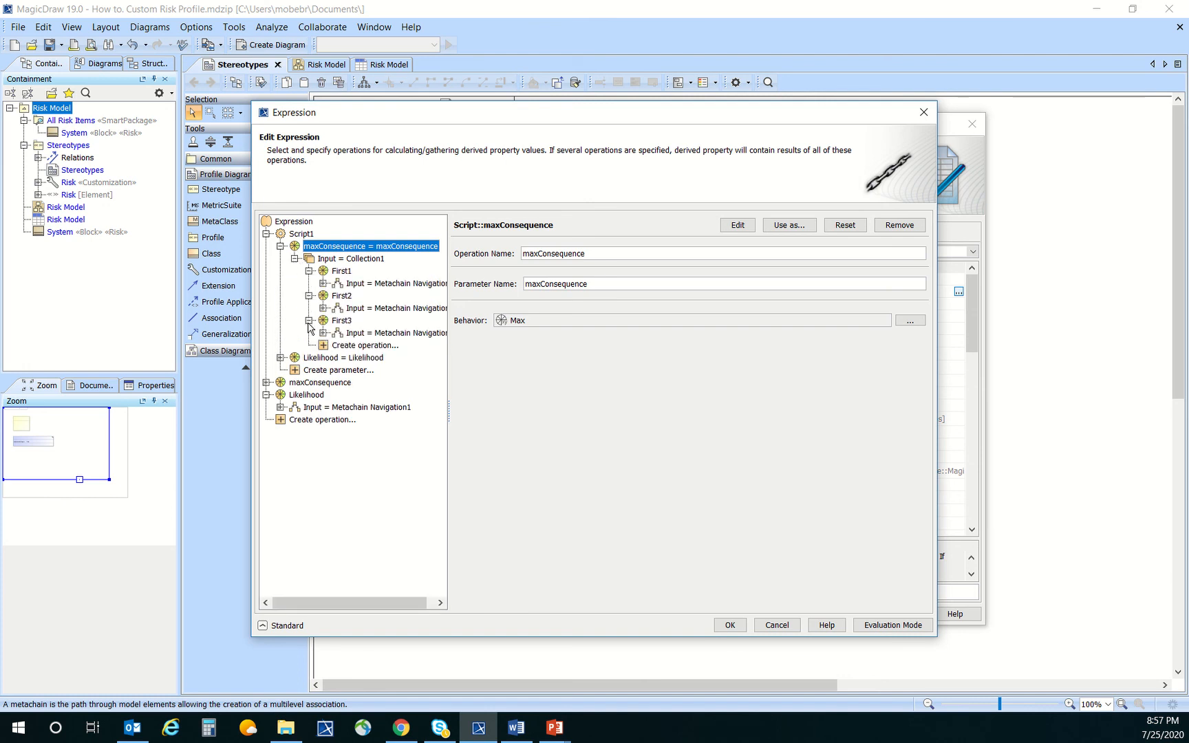
click(306, 359)
click(280, 358)
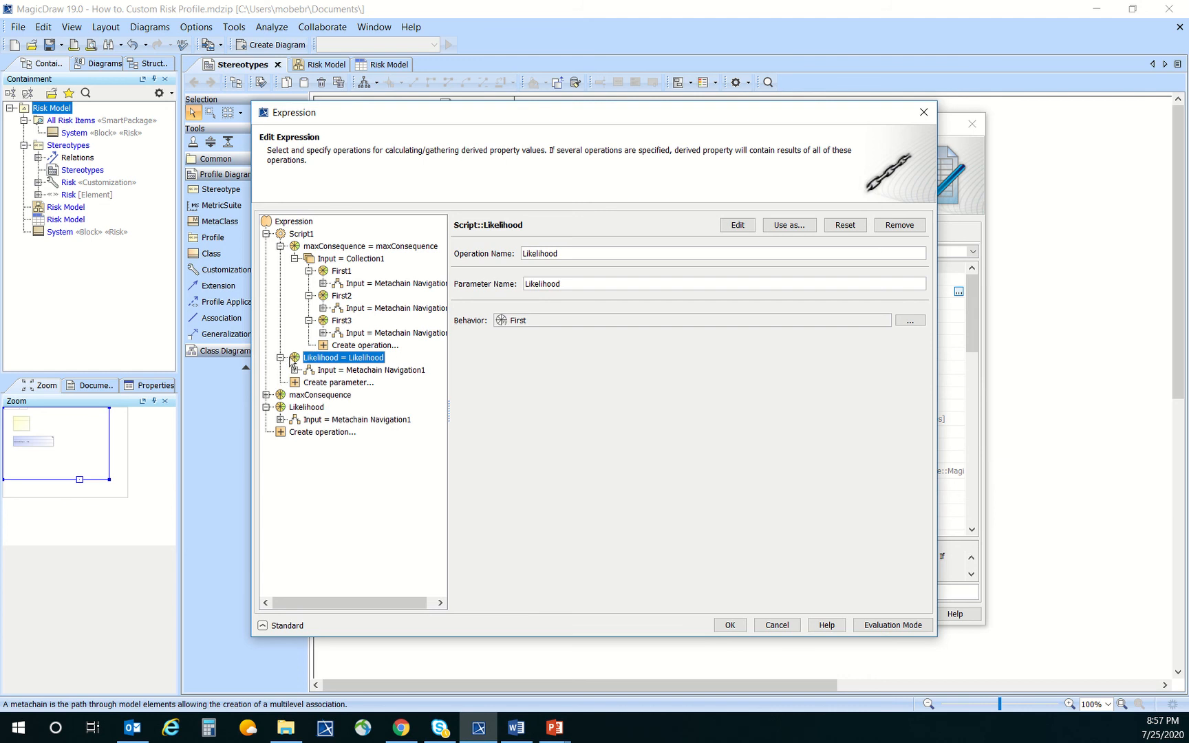
click(294, 370)
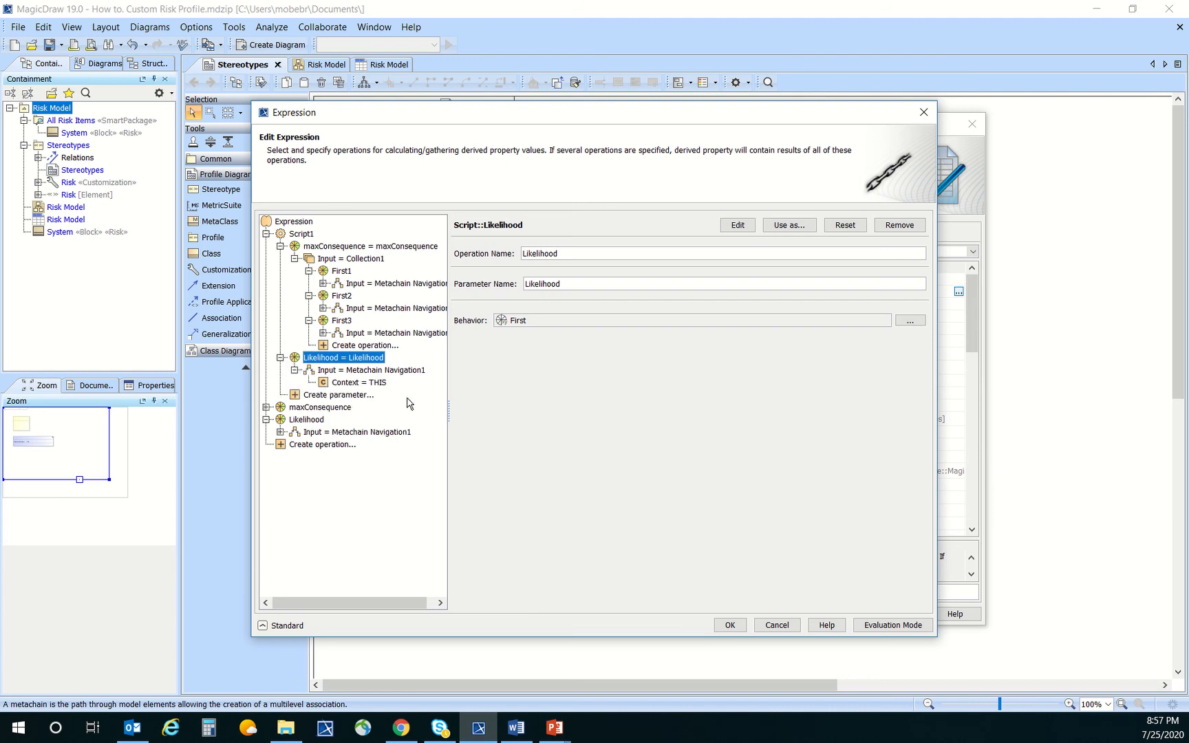
- Compare the top-level maxConsequence and Likelihood operations with Script1's parameters and remove both duplicates from the expression
click(266, 407)
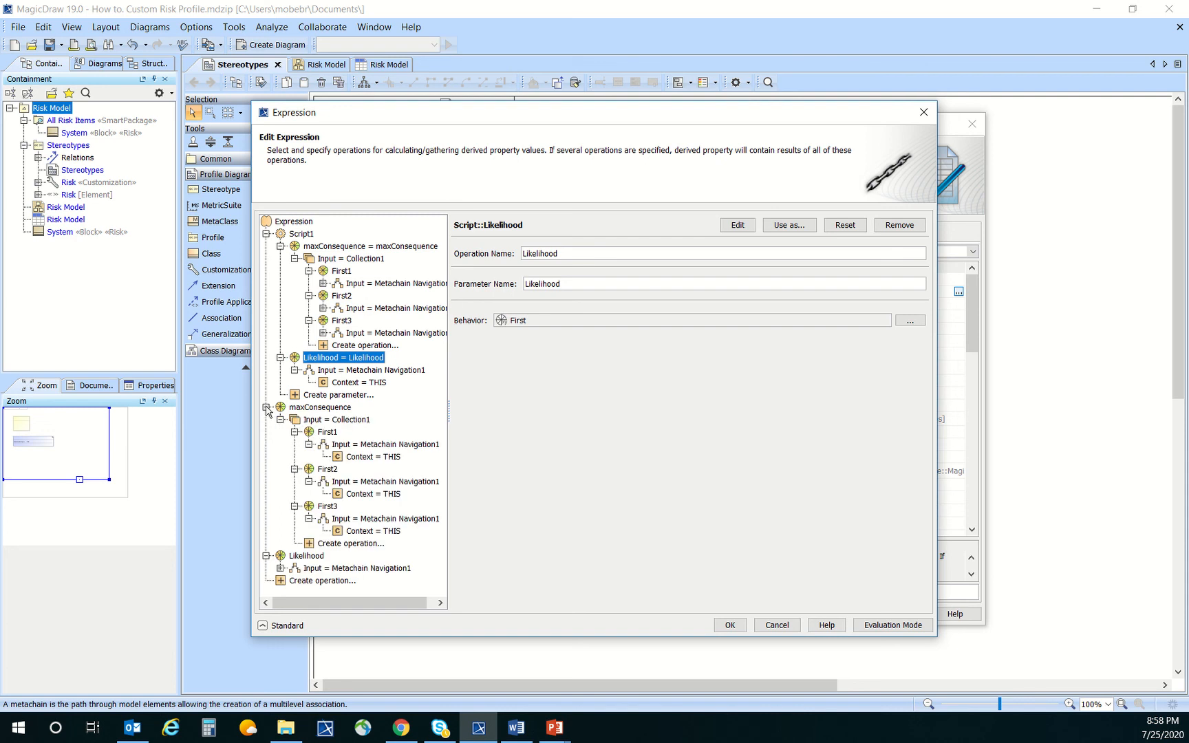
click(266, 407)
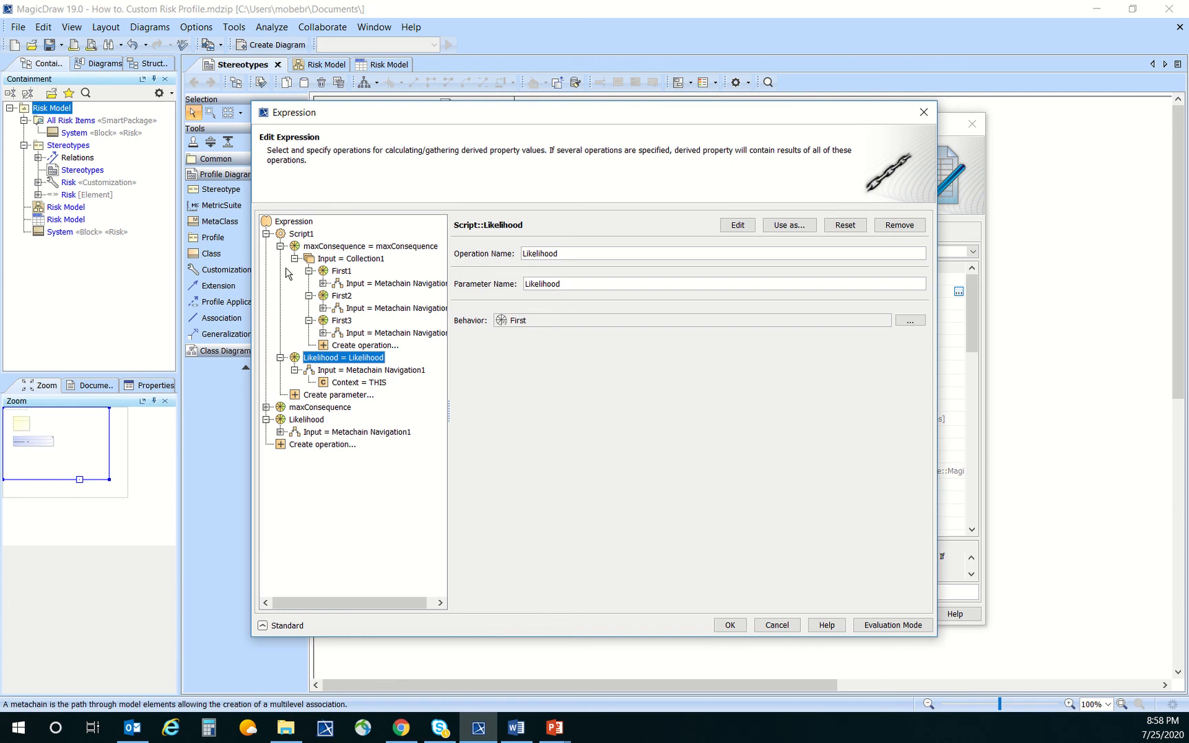
click(267, 420)
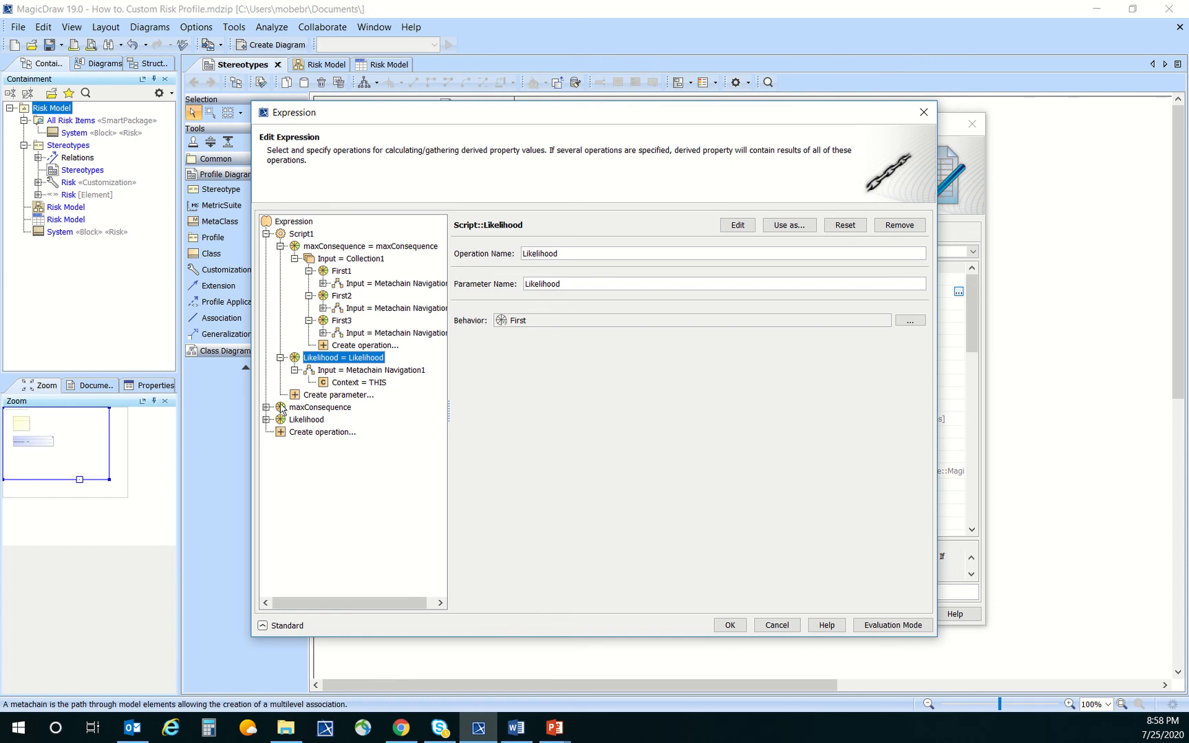
click(280, 358)
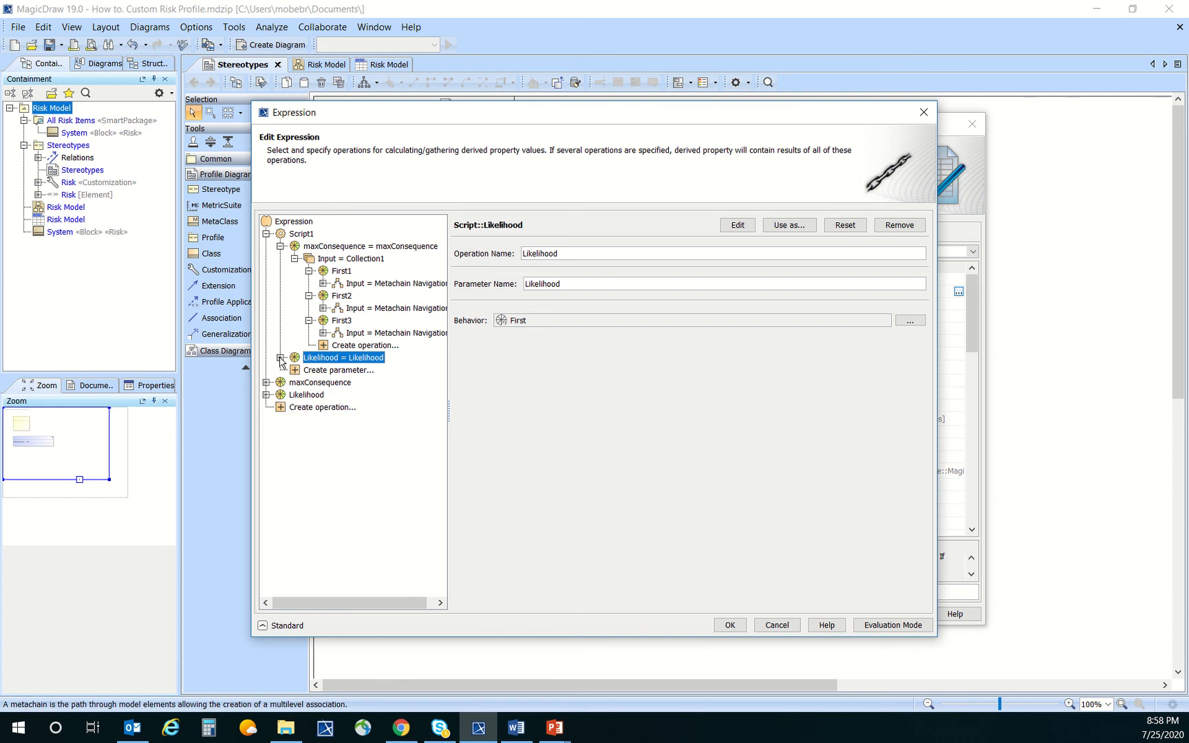
click(294, 260)
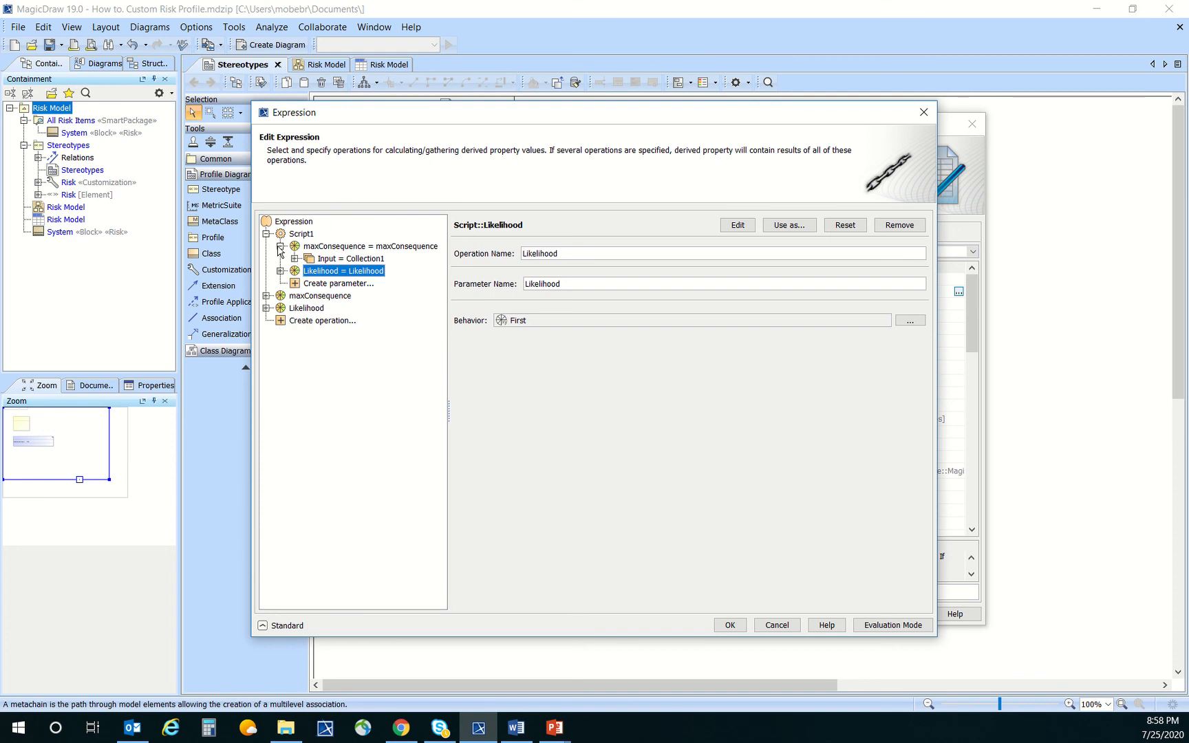
click(280, 247)
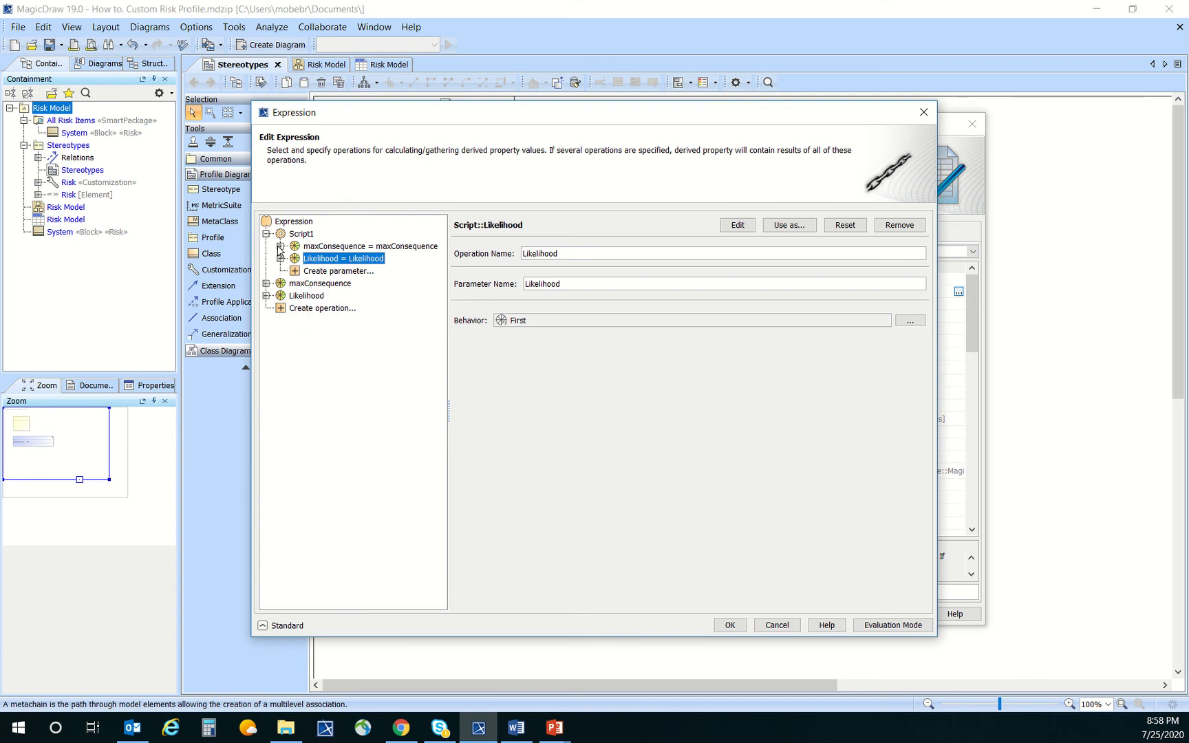
click(309, 287)
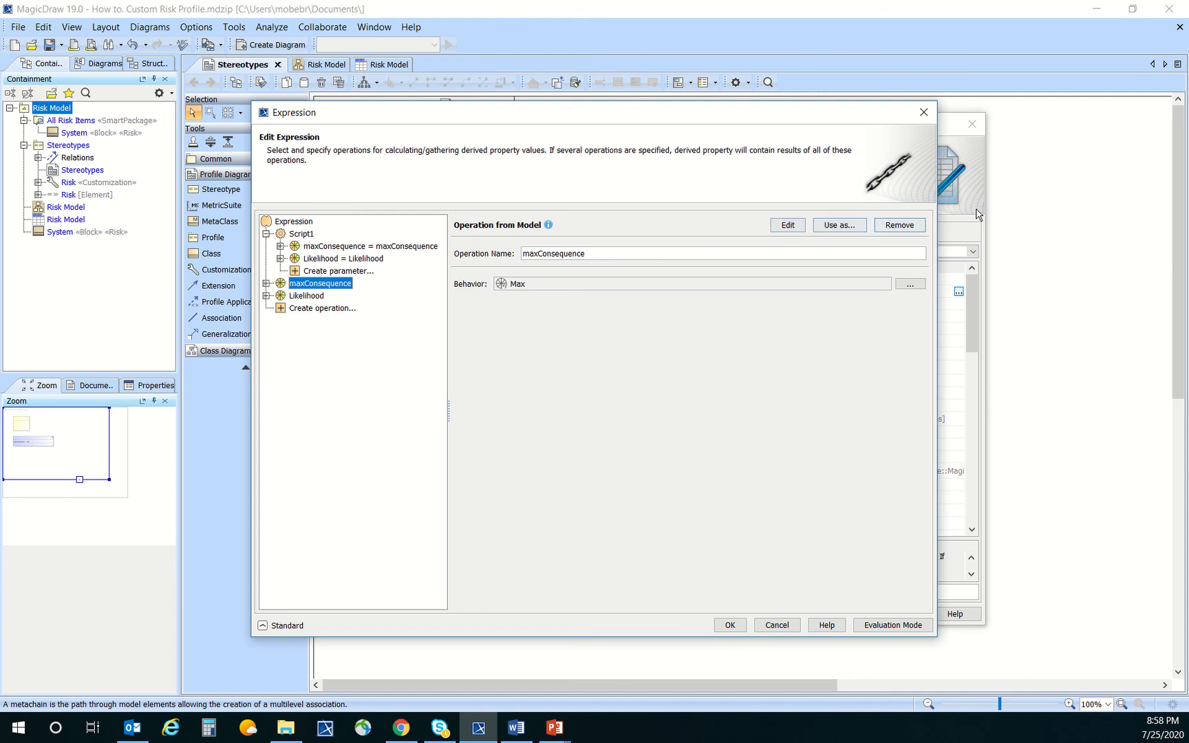
click(905, 226)
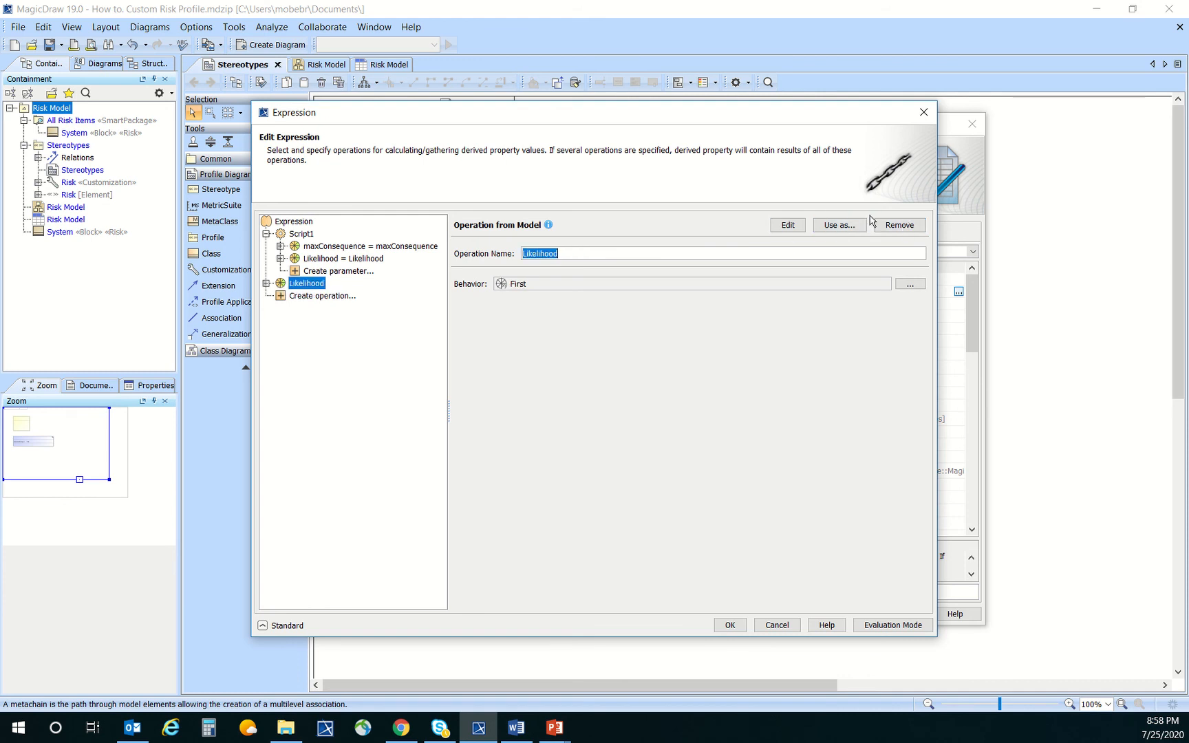
click(892, 229)
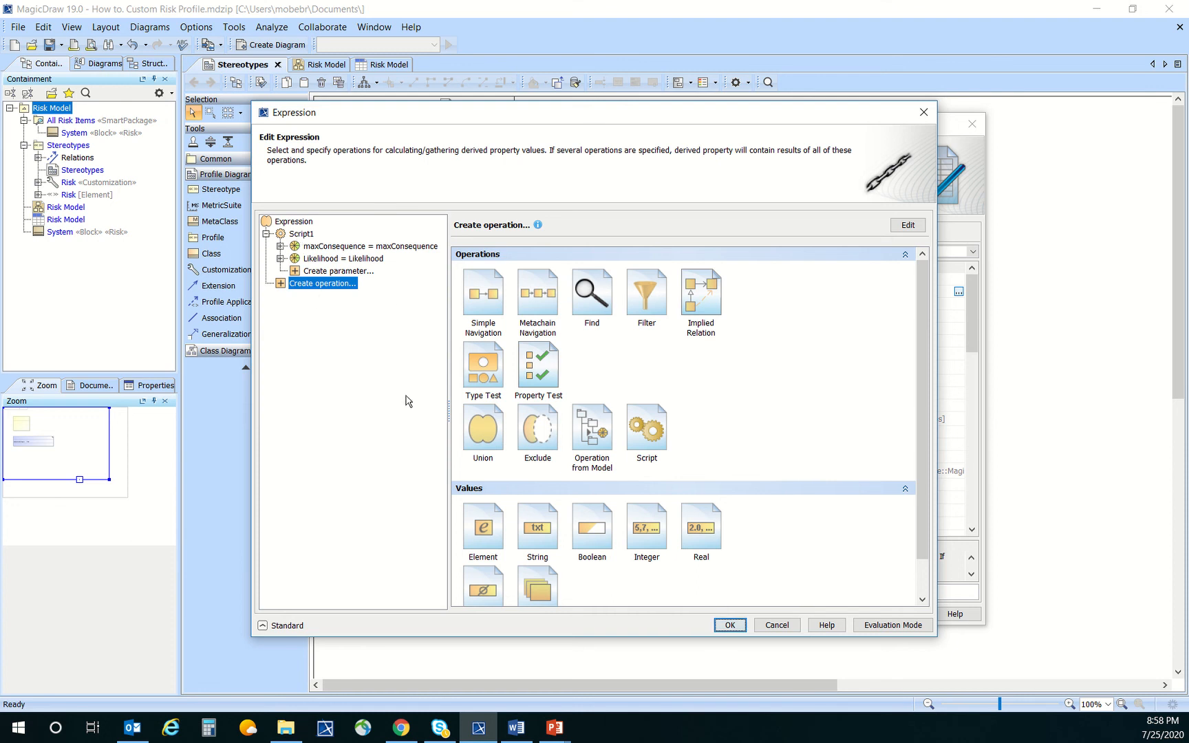
- Accept the Combined Score expression, close its specification and check which columns the Risk Model table shows
click(731, 626)
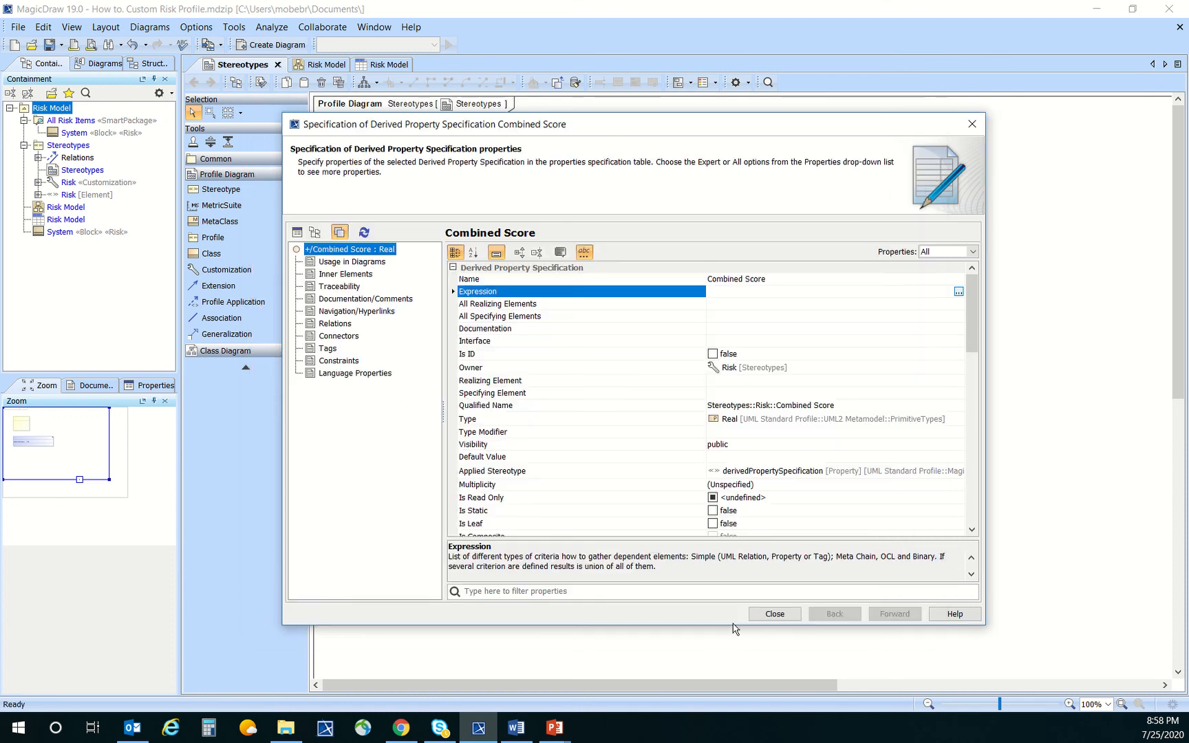
click(772, 615)
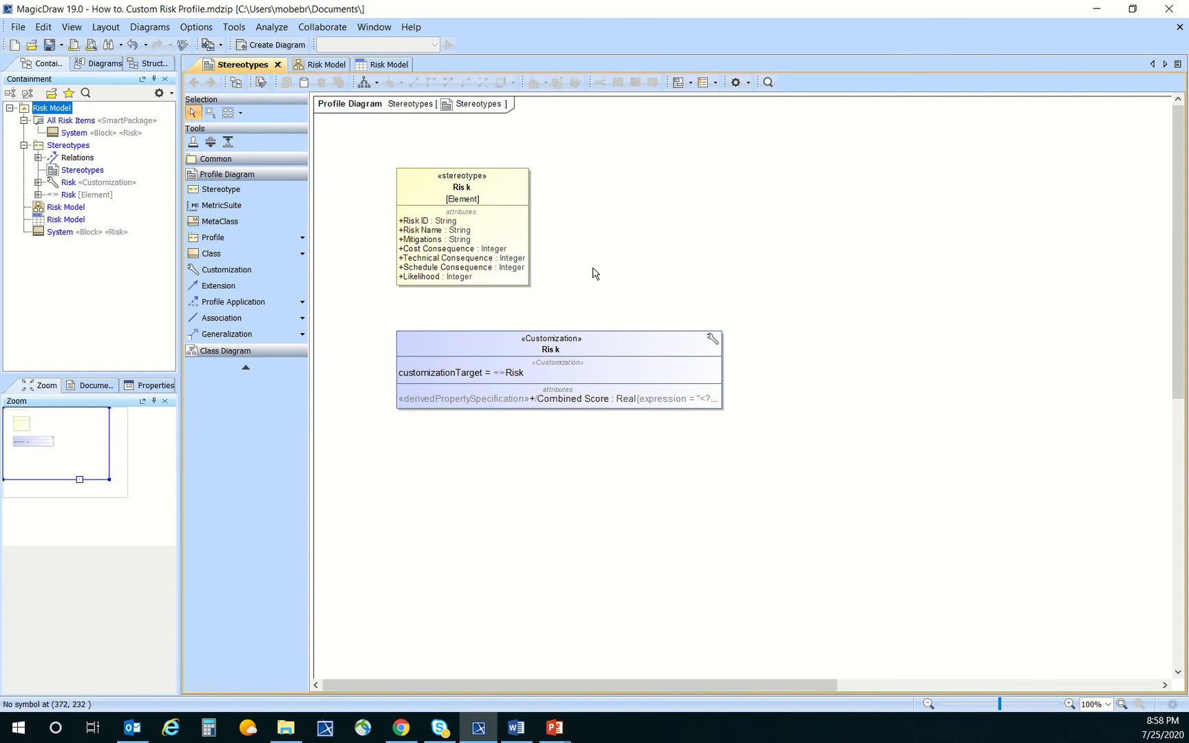
click(391, 66)
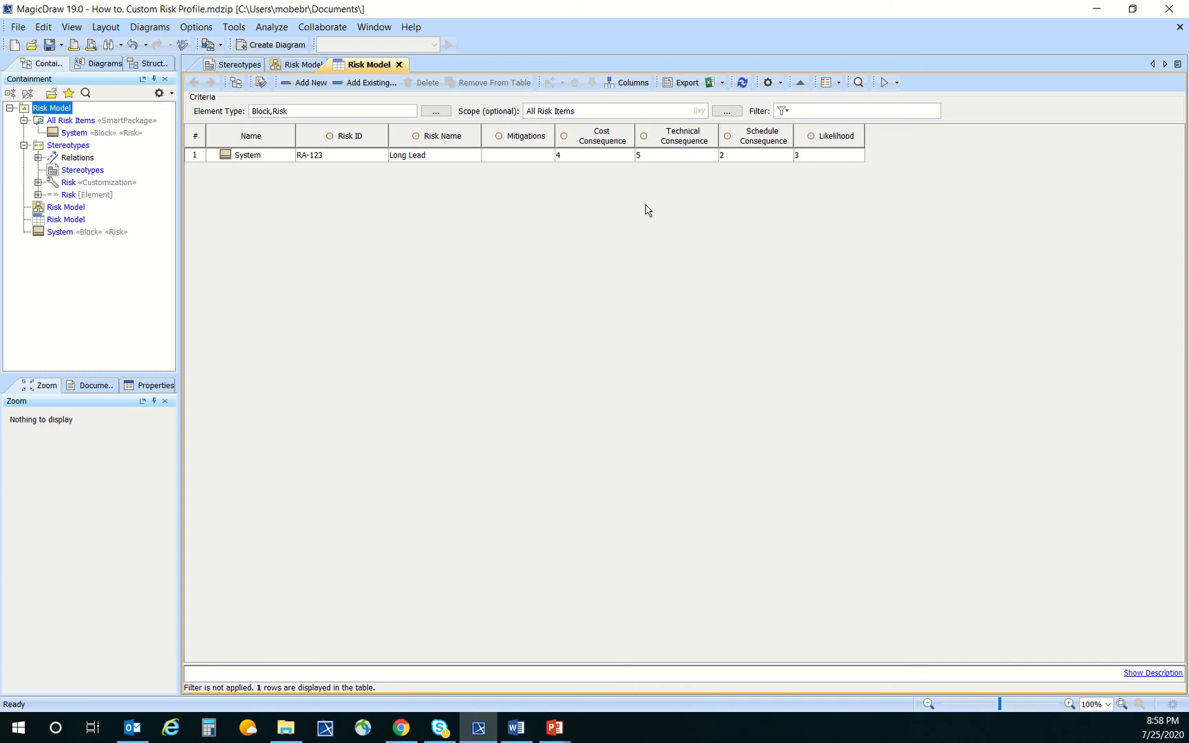
click(240, 65)
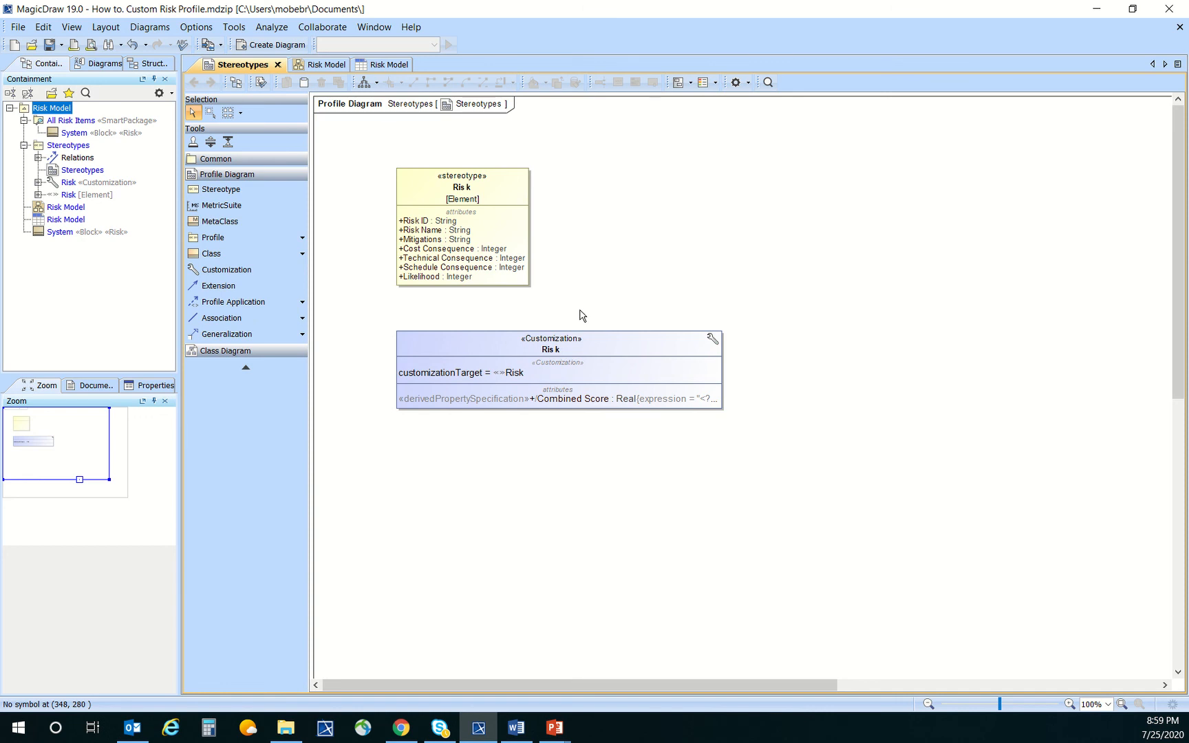
- Save the project and reload it by closing and reopening How to. Custom Risk Profile.mdzip
click(49, 45)
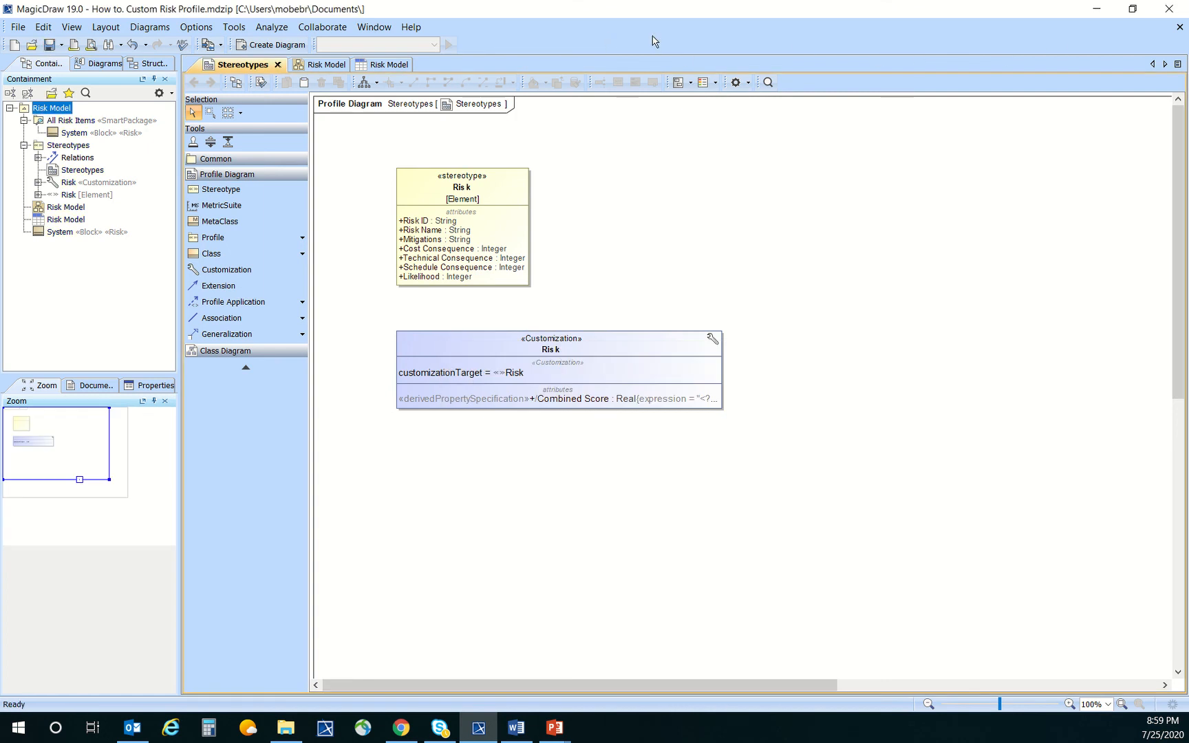
click(1180, 28)
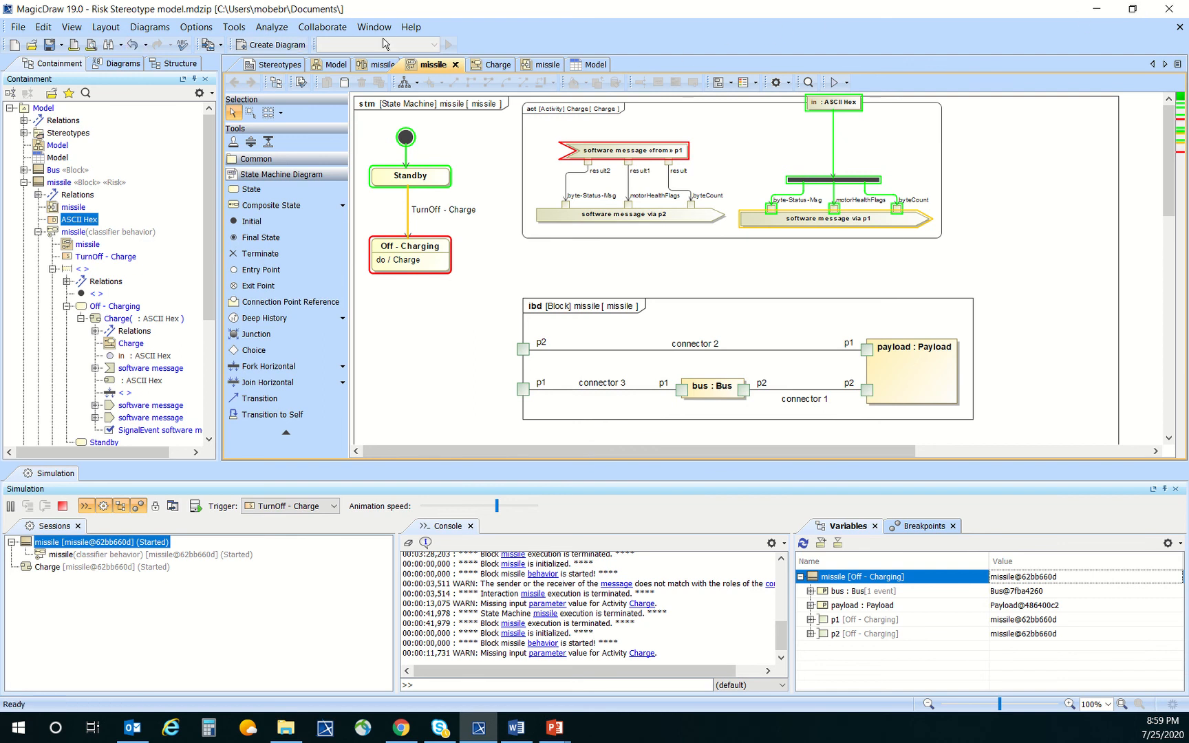
click(32, 45)
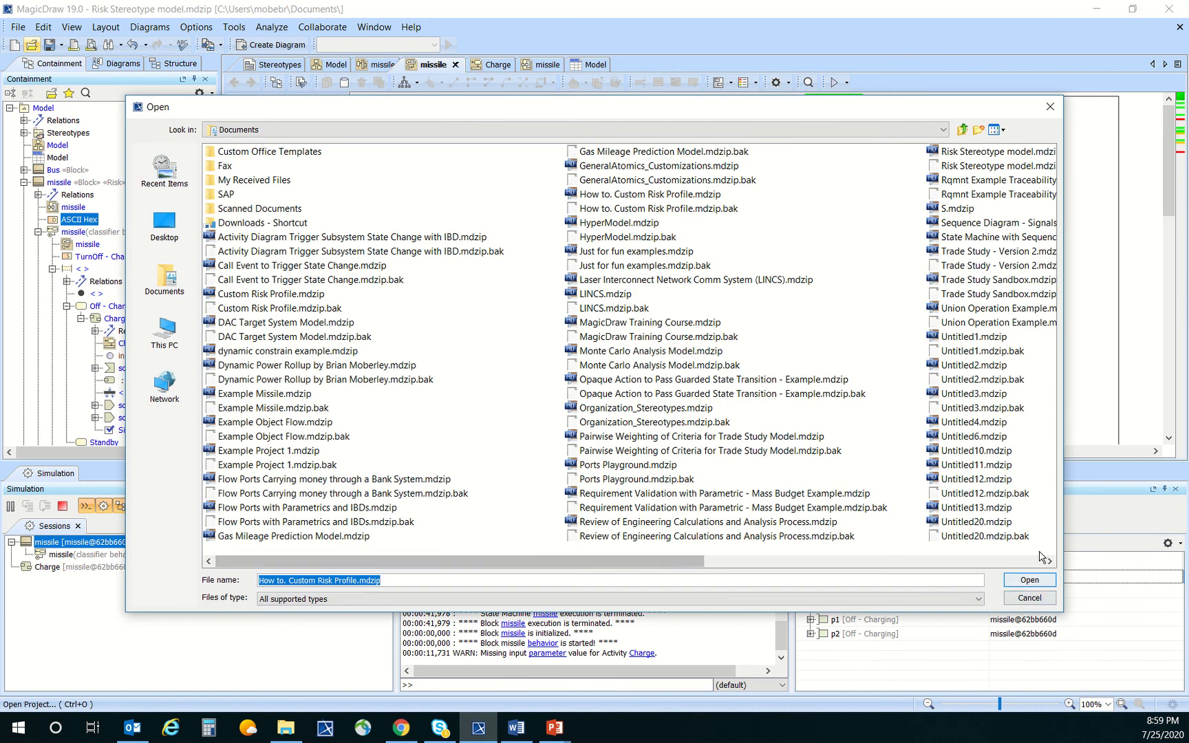
click(1031, 583)
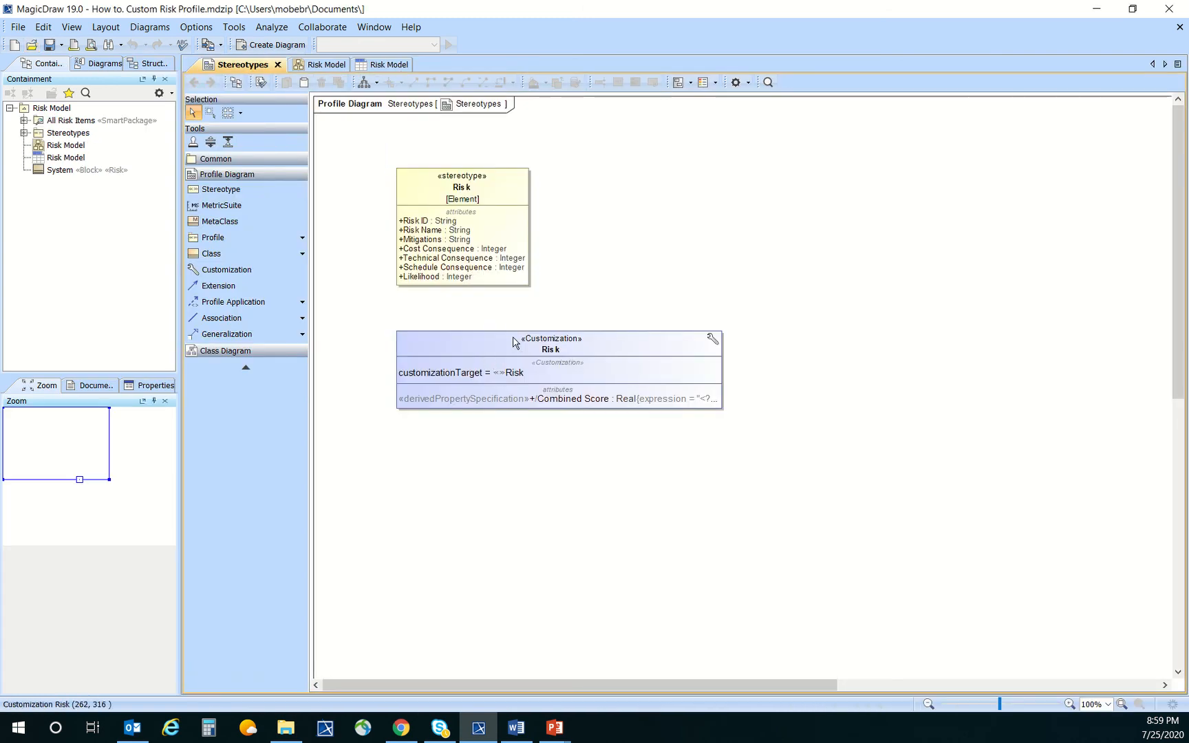
- Move the Risk customization up closer to the Risk stereotype and narrow the model browser slightly
drag(513, 342, 513, 314)
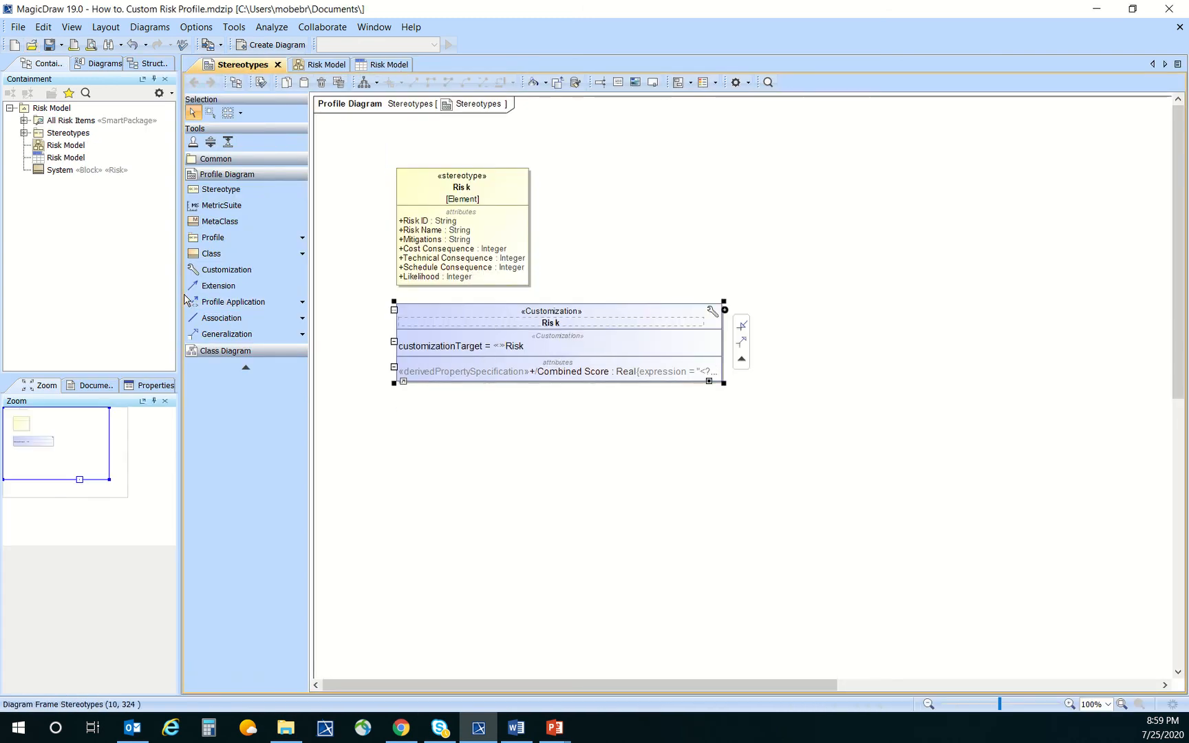
drag(181, 296, 165, 296)
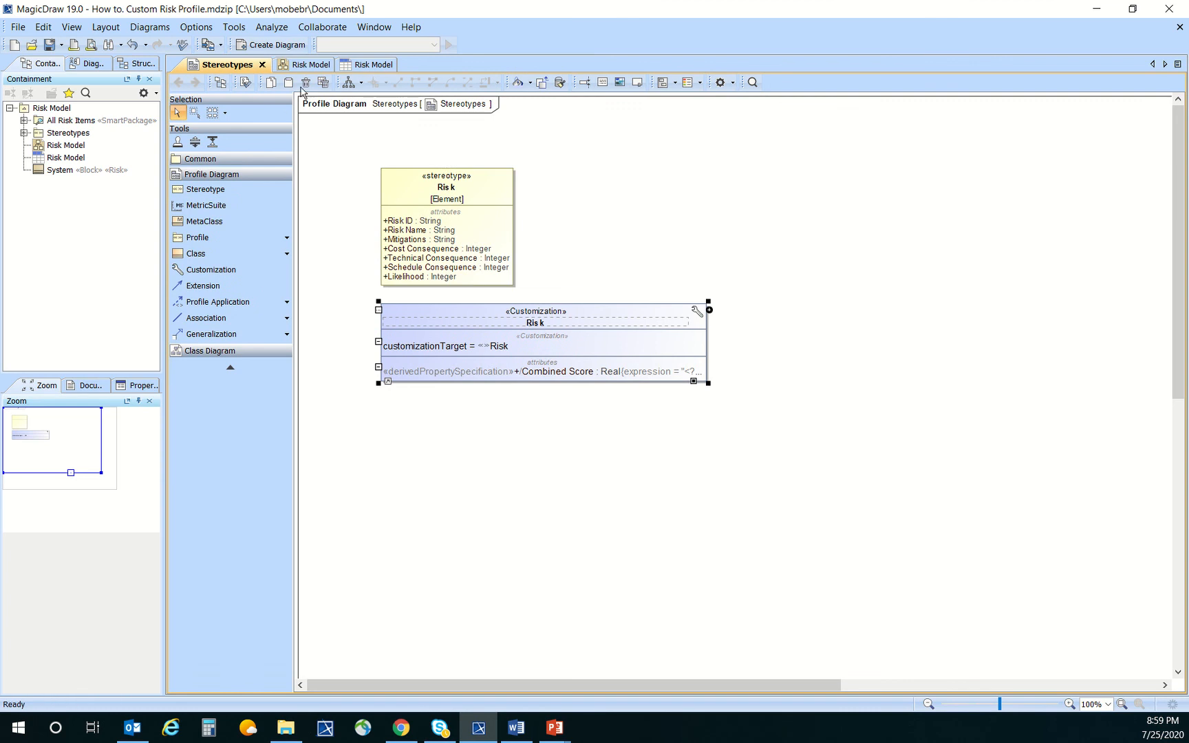
- Add the Combined Score column to the Risk Model table, filtering the available columns by "com"
click(371, 65)
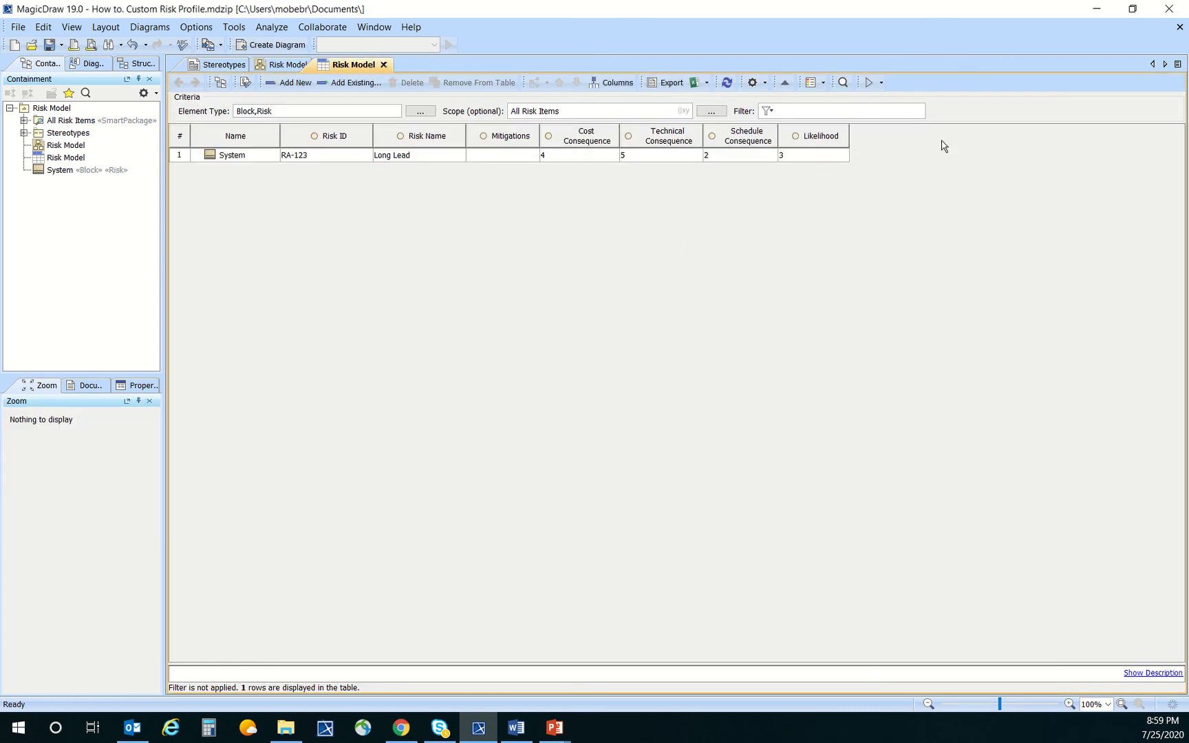
click(624, 84)
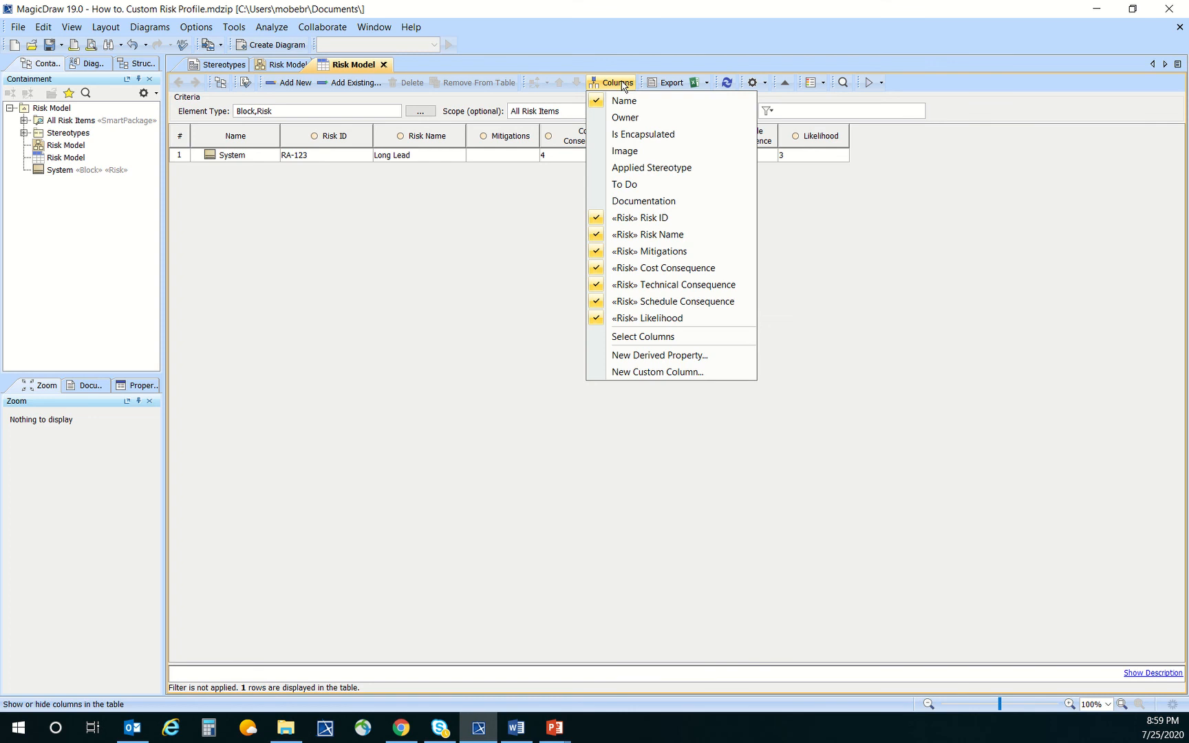
click(681, 339)
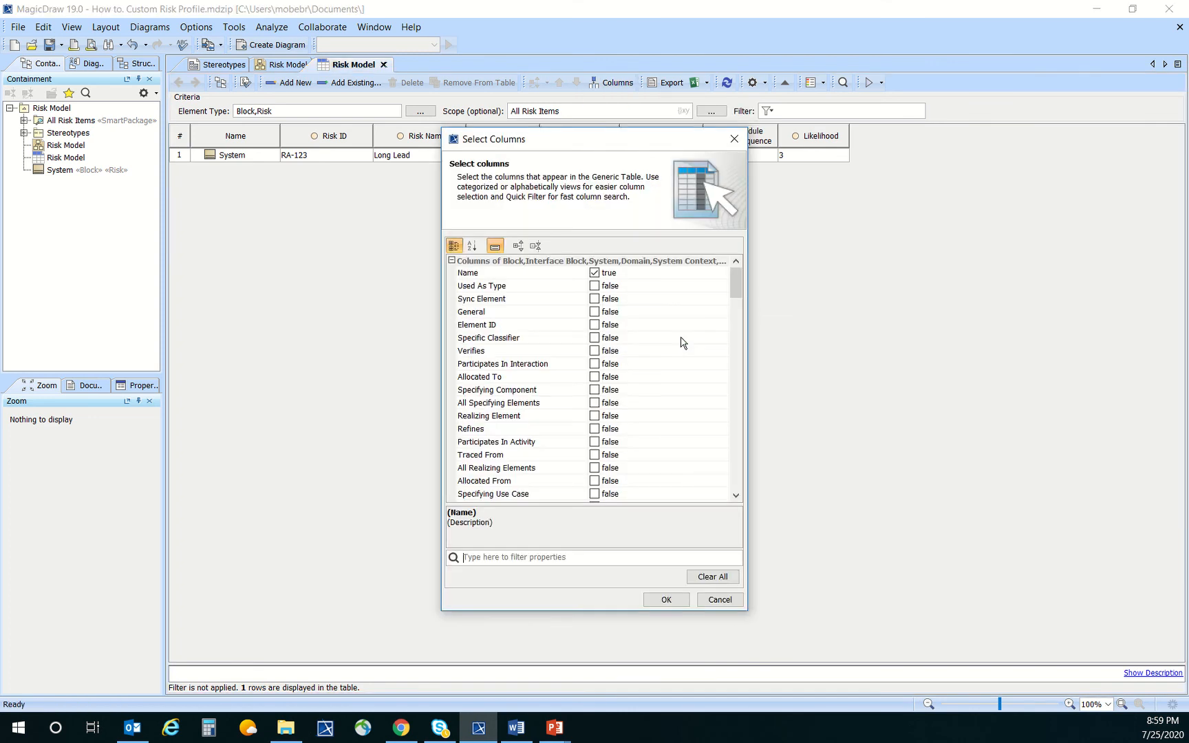
text(com)
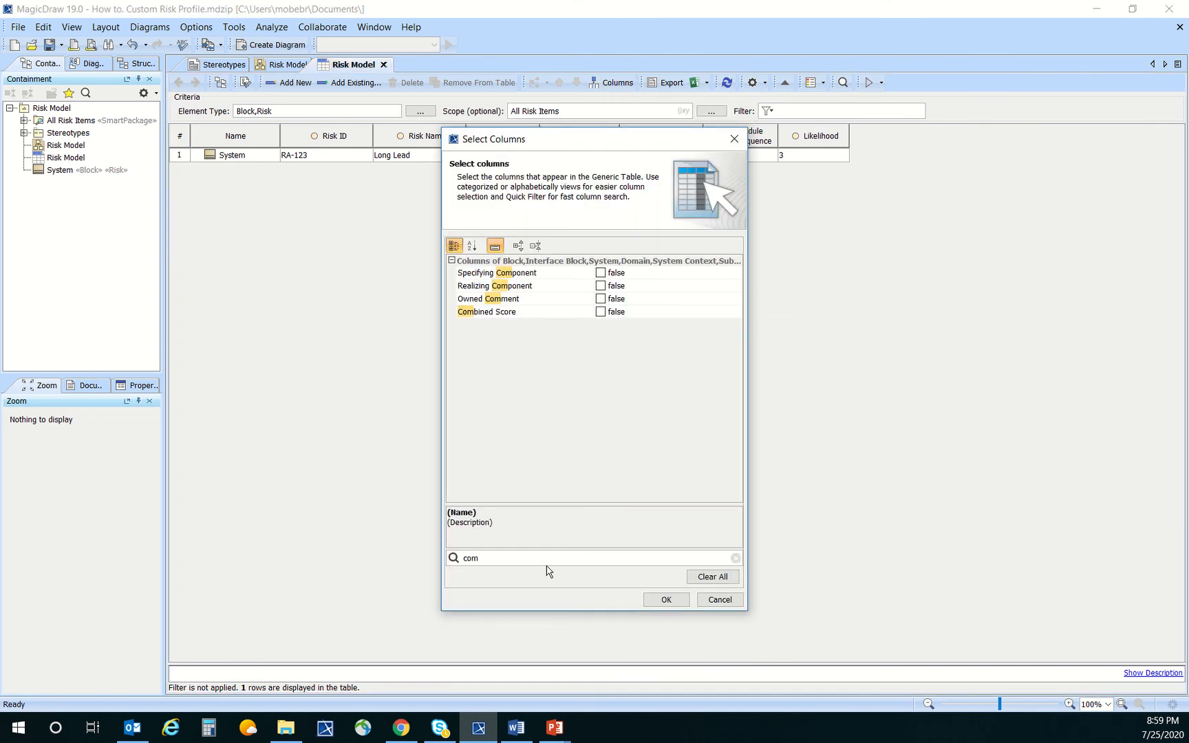
click(601, 312)
click(666, 599)
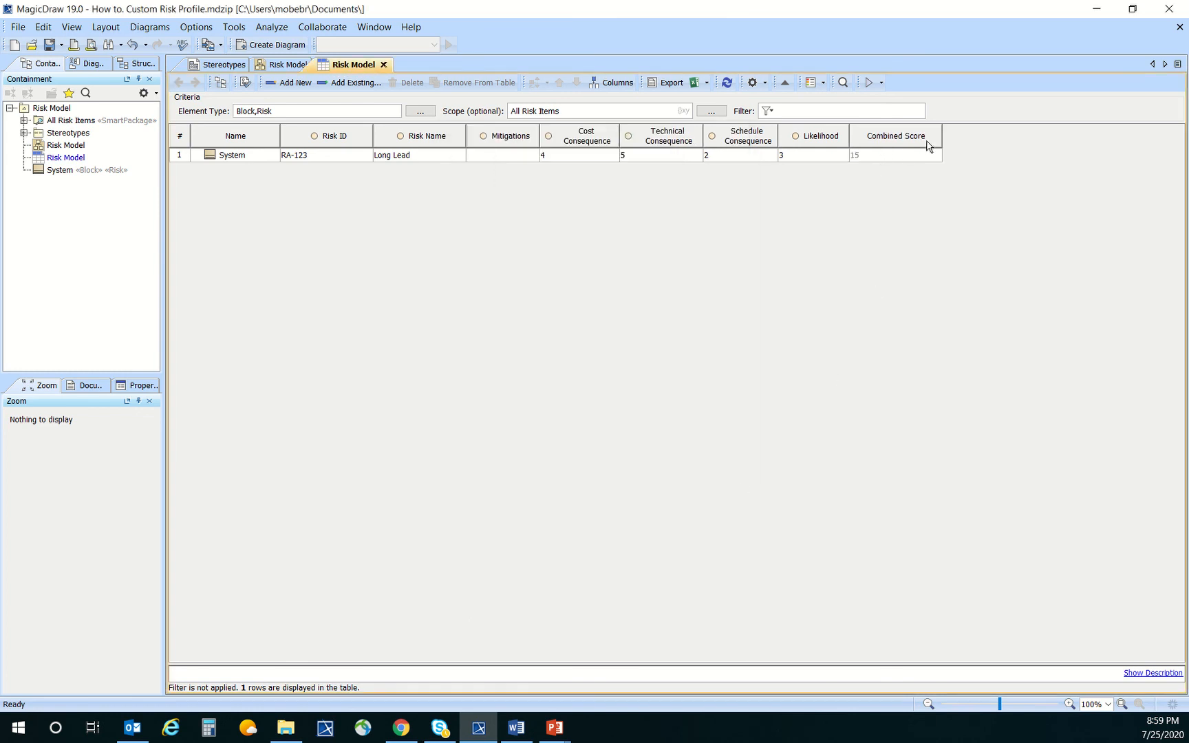
- Narrow the Combined Score column of the Risk Model table to fit its heading
drag(943, 140, 935, 139)
click(915, 157)
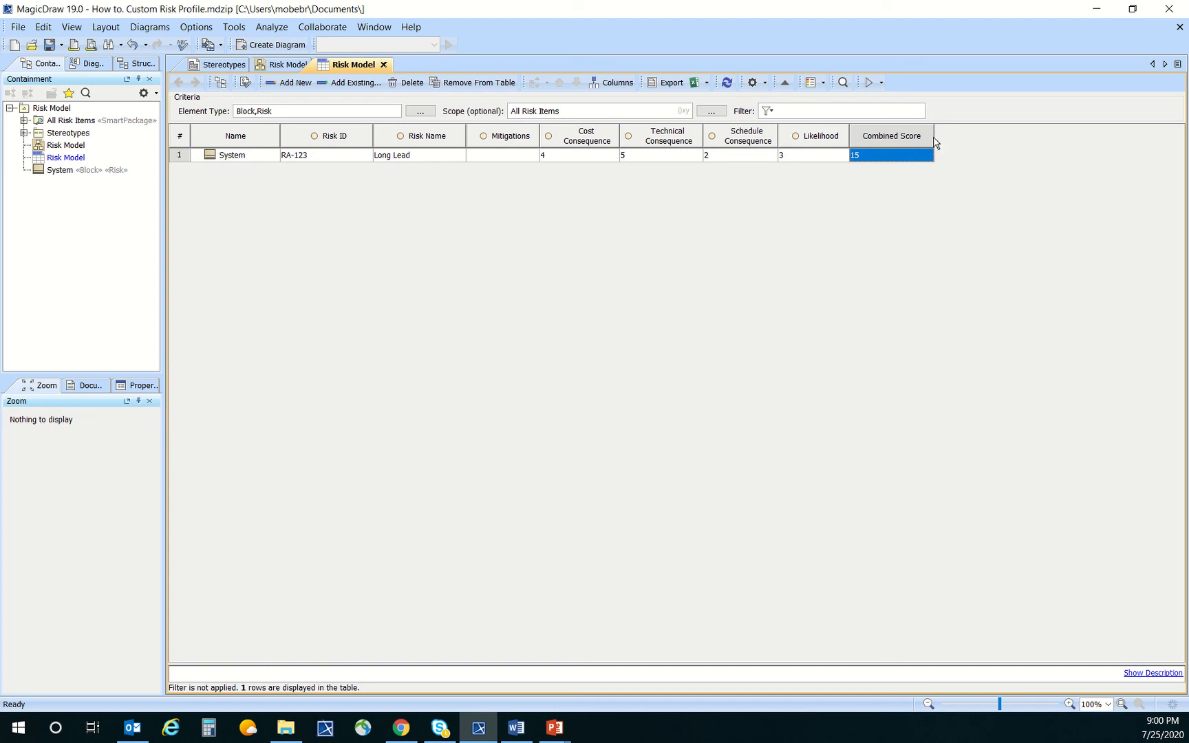
drag(934, 142, 920, 140)
click(397, 402)
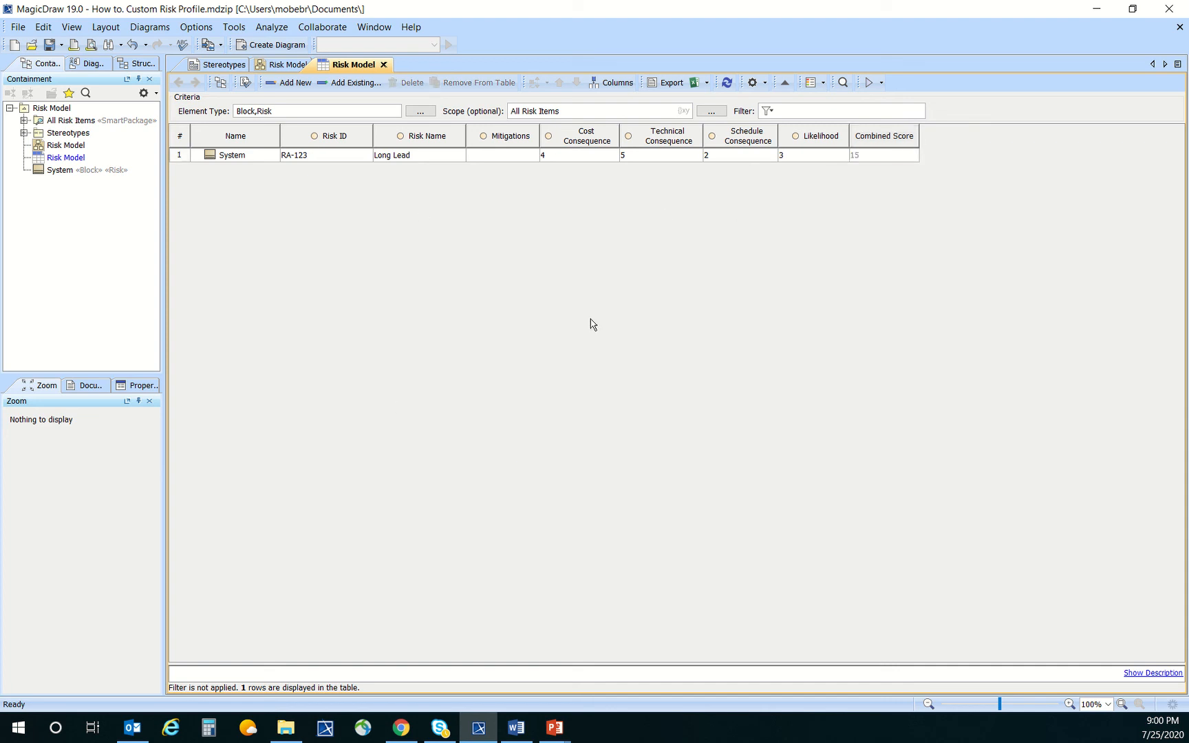
- Examine the PowerPoint slide's example risk table with its color-coded Combined Score column and return to the MagicDraw table
drag(0, 275, 338, 84)
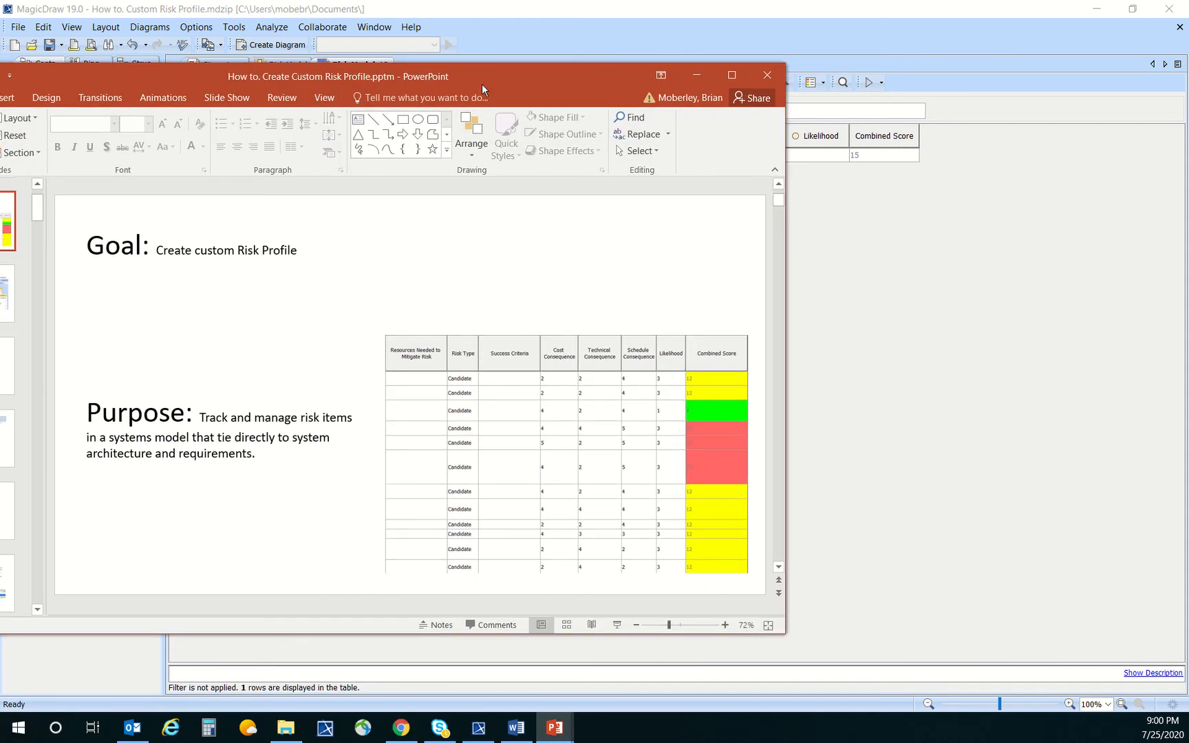
drag(483, 84, 0, 172)
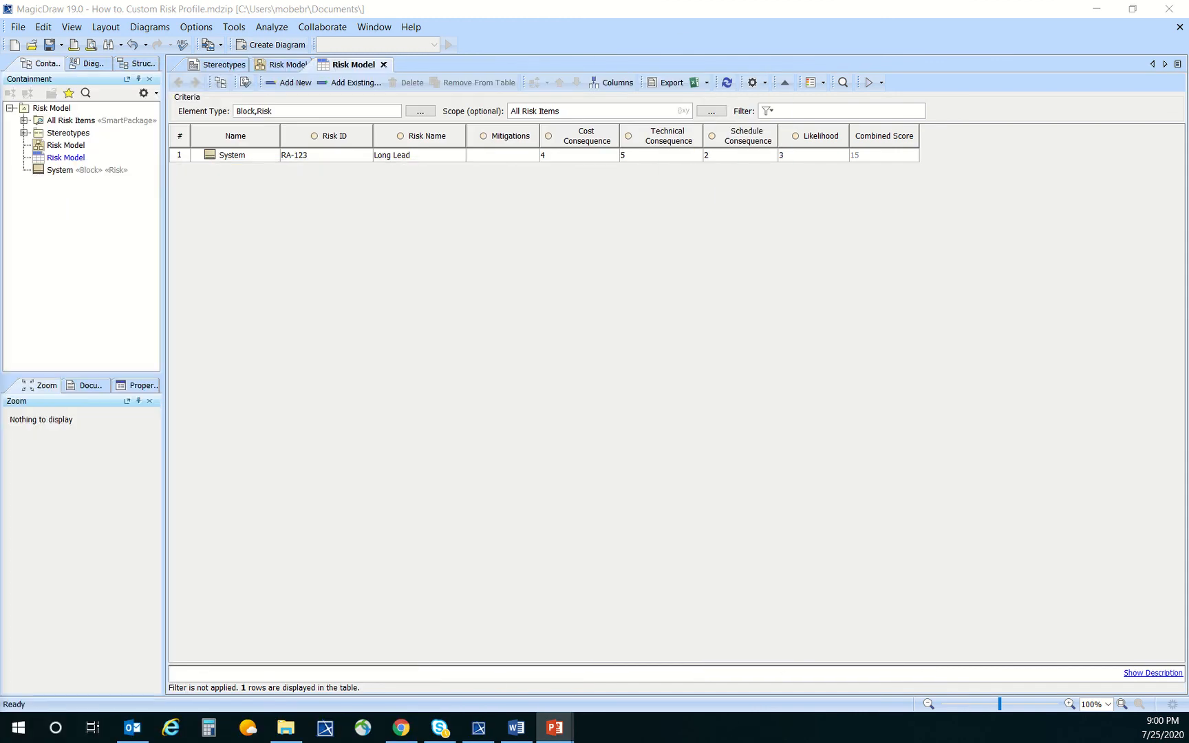
click(279, 258)
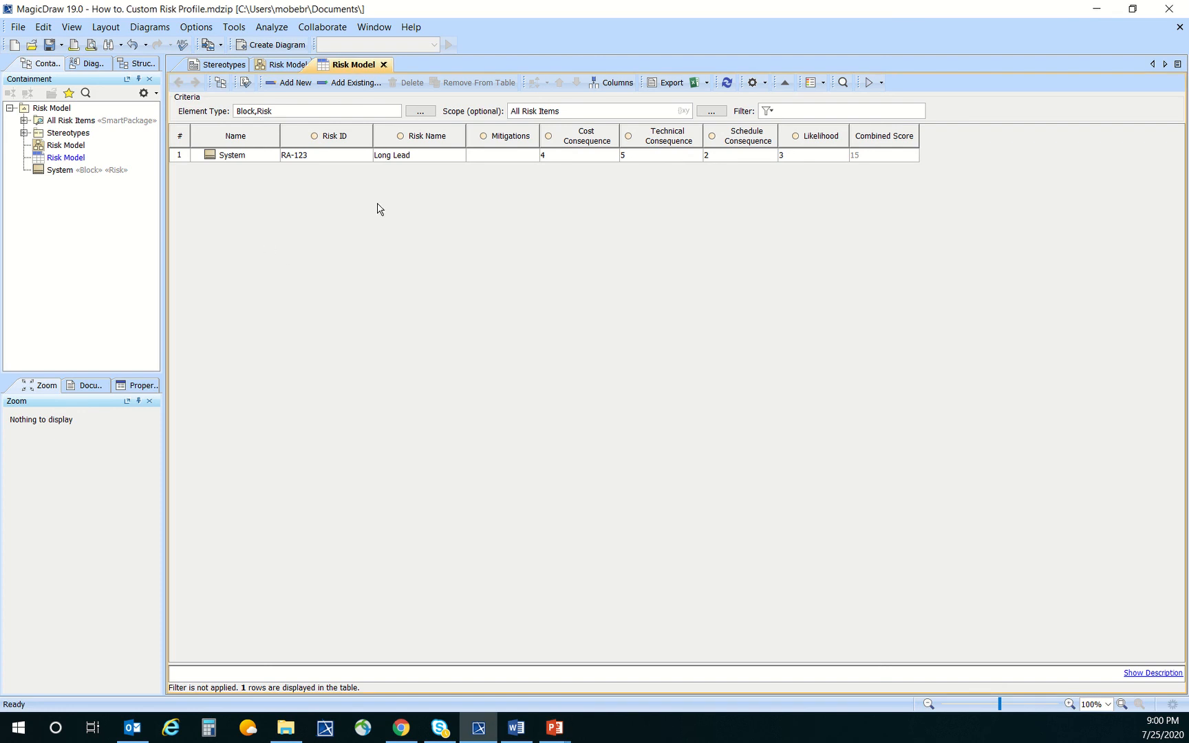
- Create a legend named Risk Legend for the Risk Model table and add a legend item named Low Risk
click(813, 83)
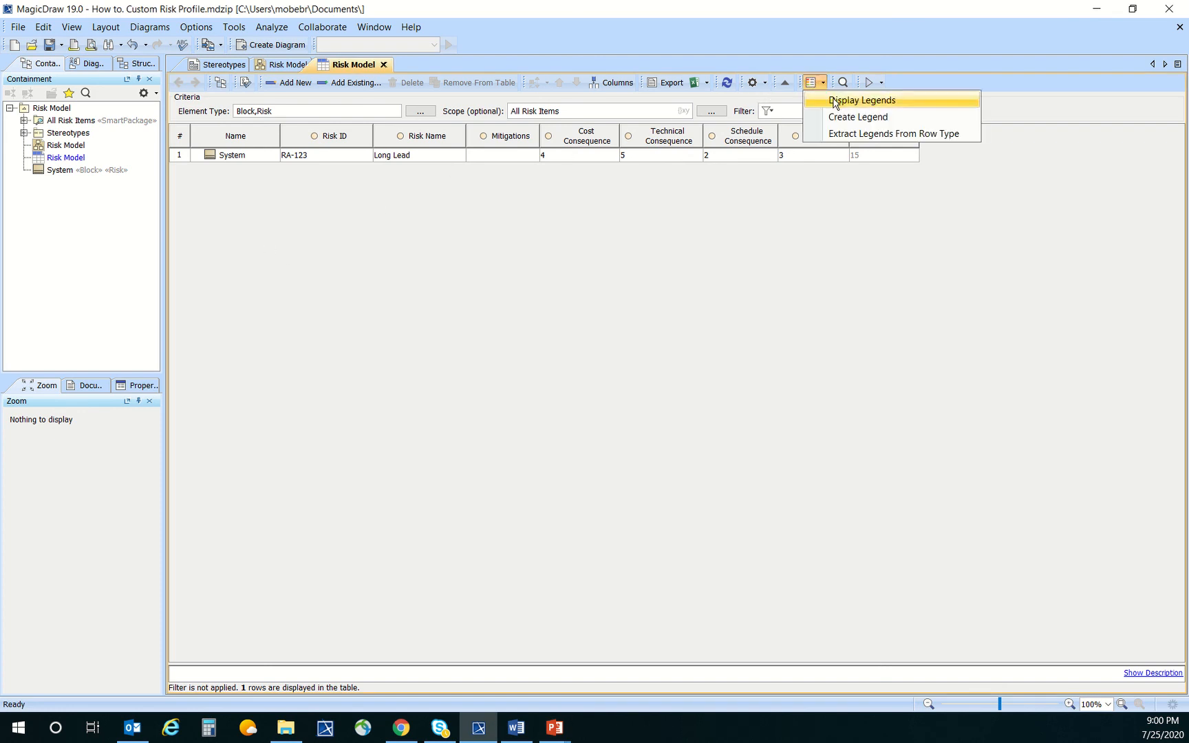
click(907, 120)
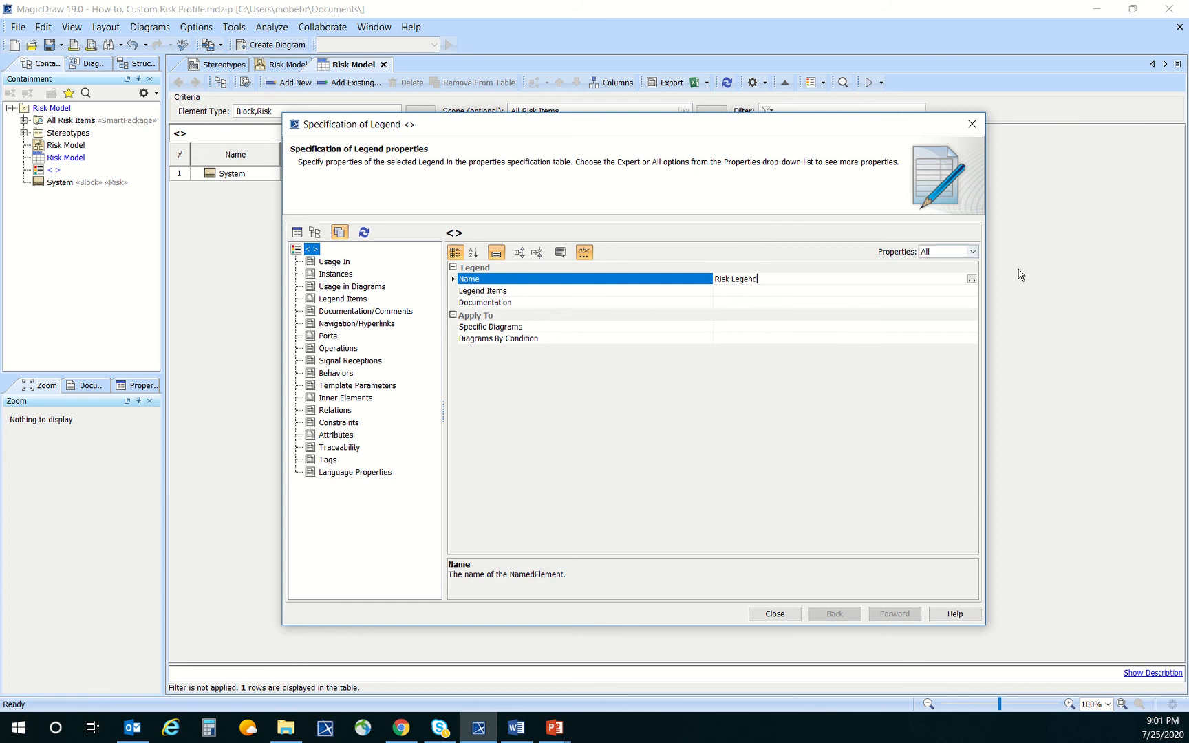
click(805, 291)
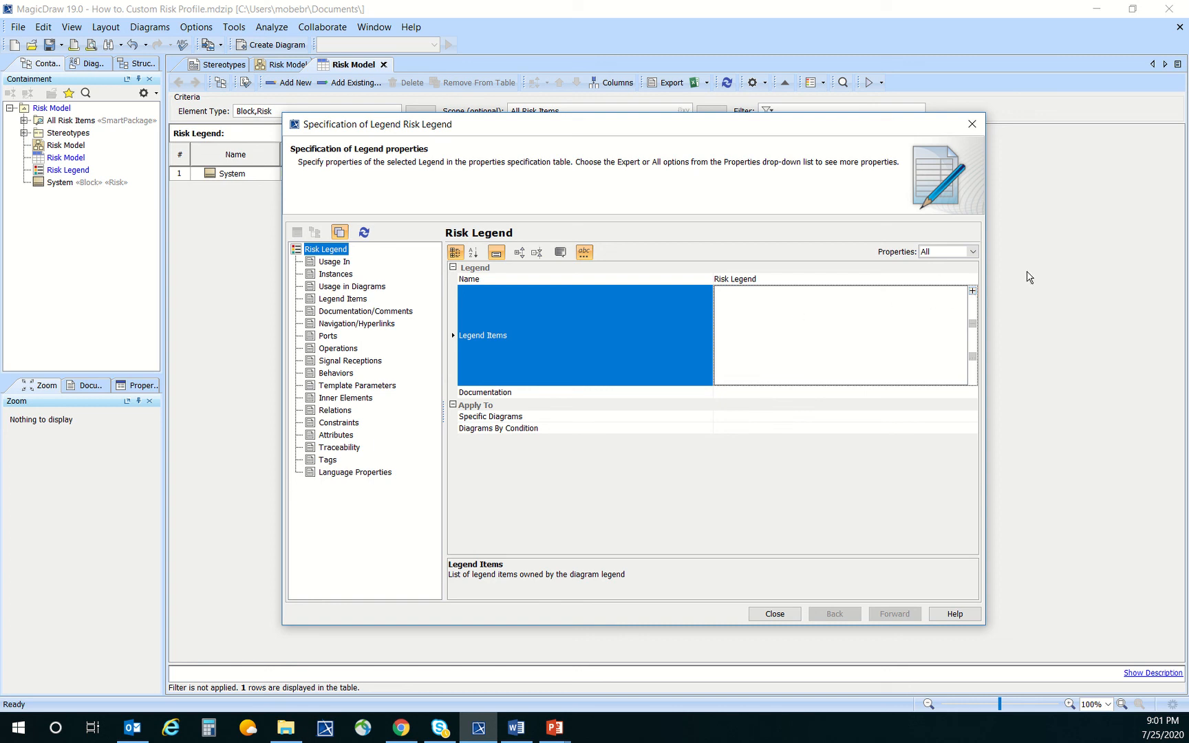
click(972, 291)
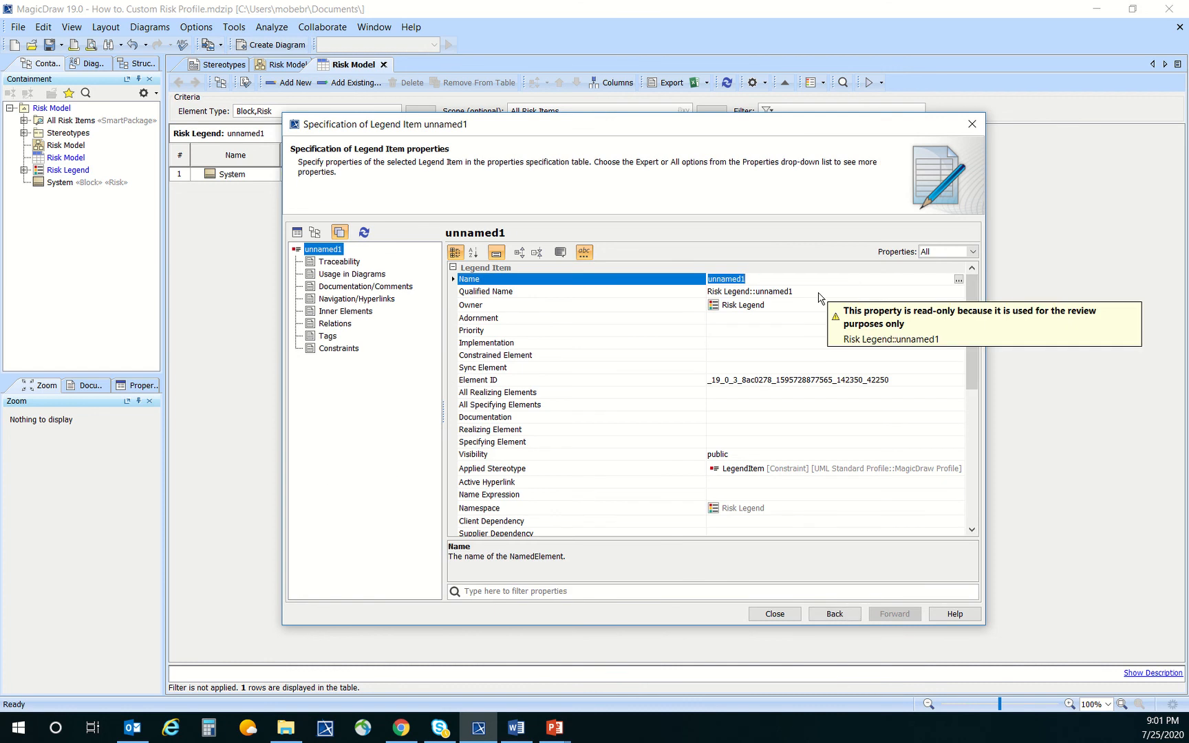
text(Low Risk)
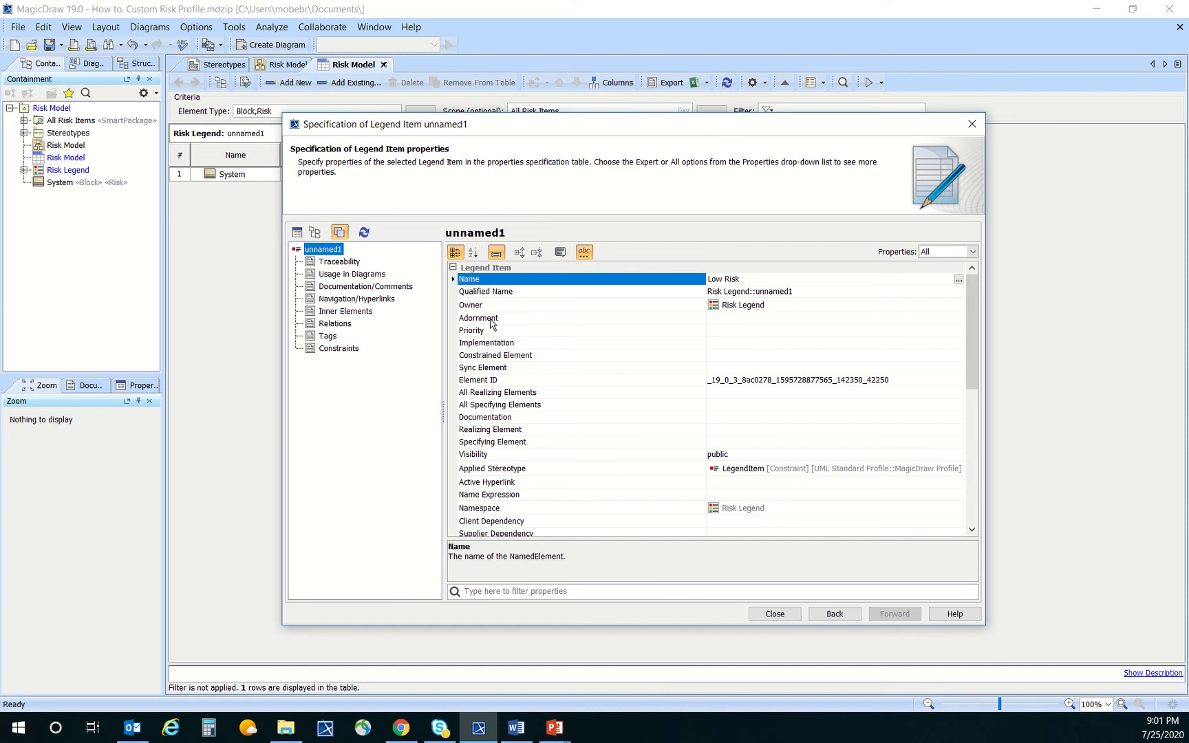
- Set the Low Risk legend item's adornment fill color to light green, RGB [153, 255, 153]
click(664, 320)
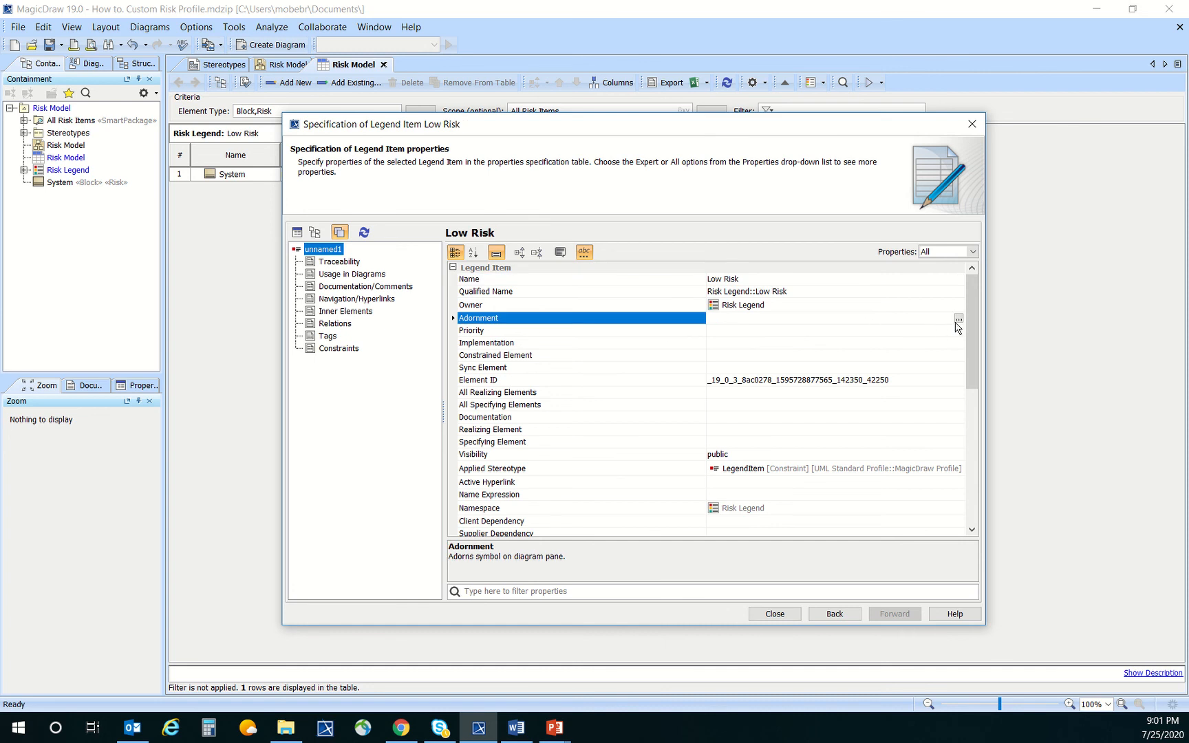
click(959, 319)
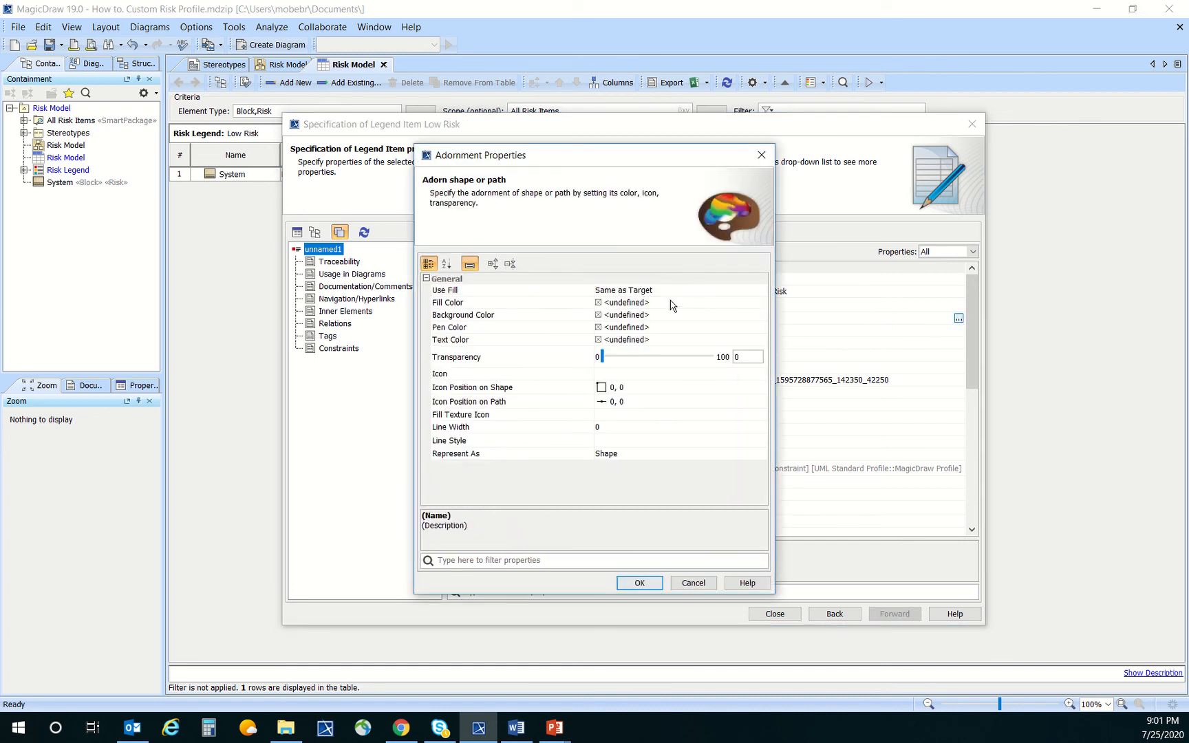
click(582, 303)
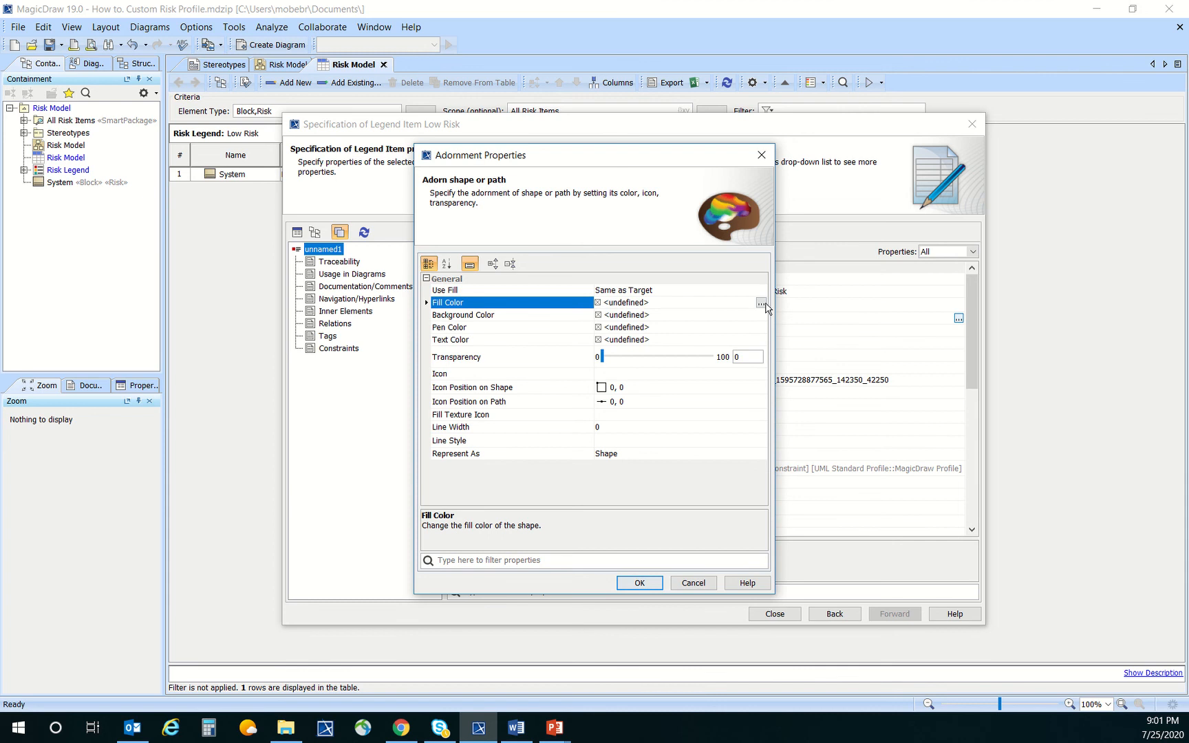
click(762, 304)
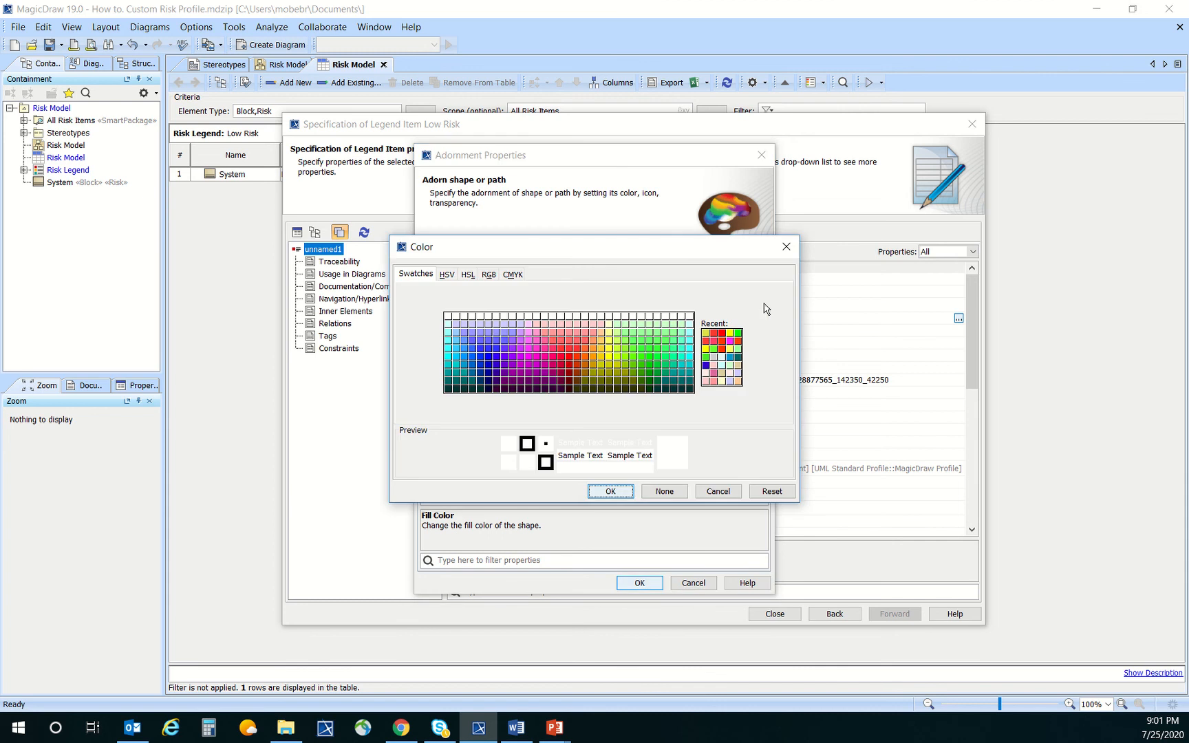
click(661, 336)
click(610, 492)
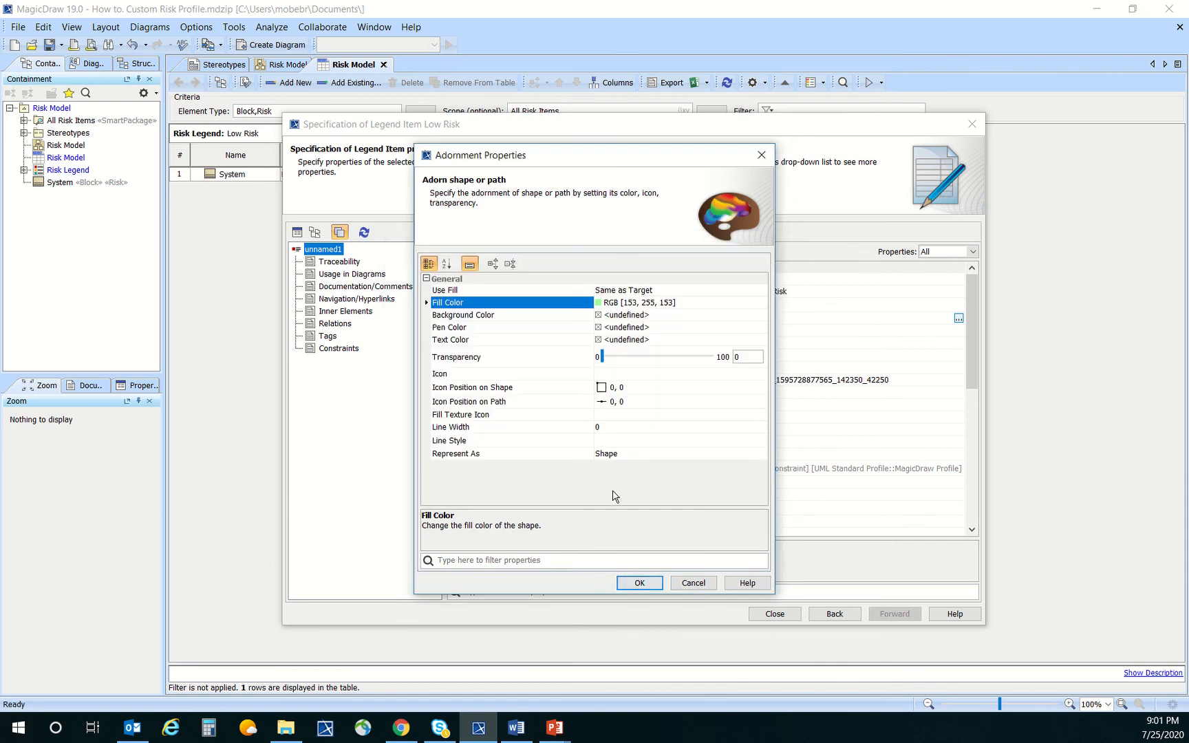
click(640, 584)
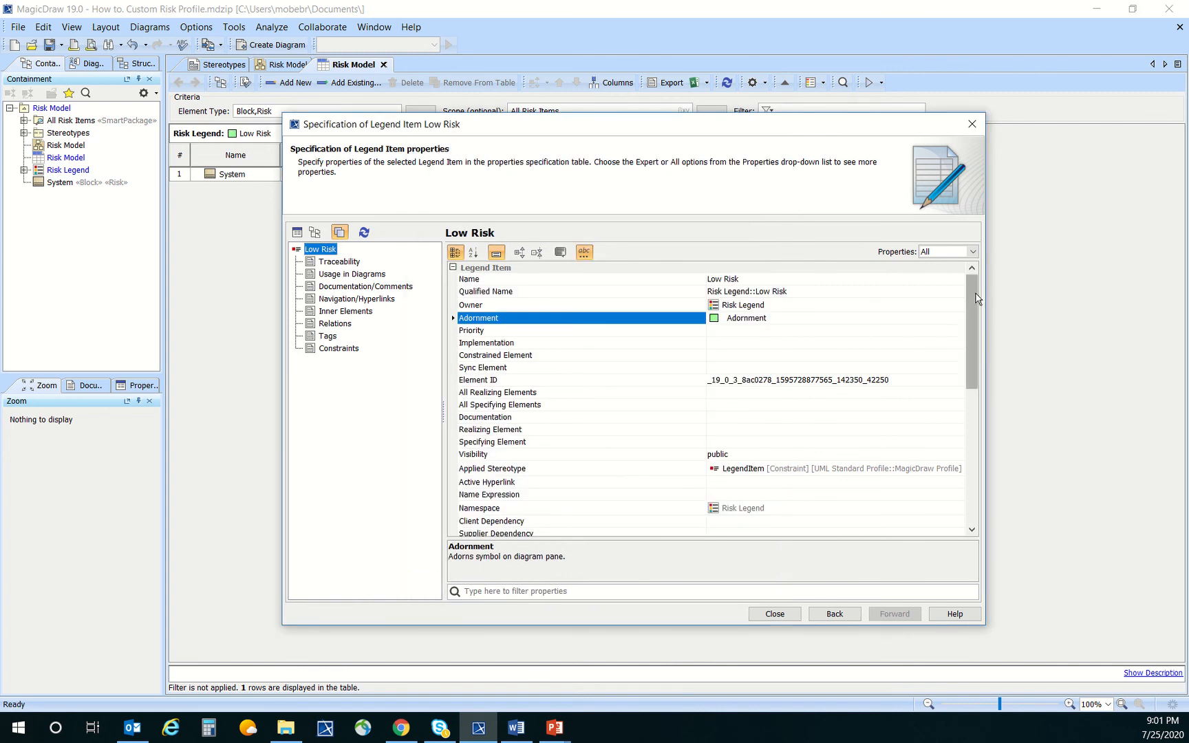
- Open the Elements by Condition expression of the Low Risk legend item and remove its default Property Test operation
drag(979, 298, 980, 451)
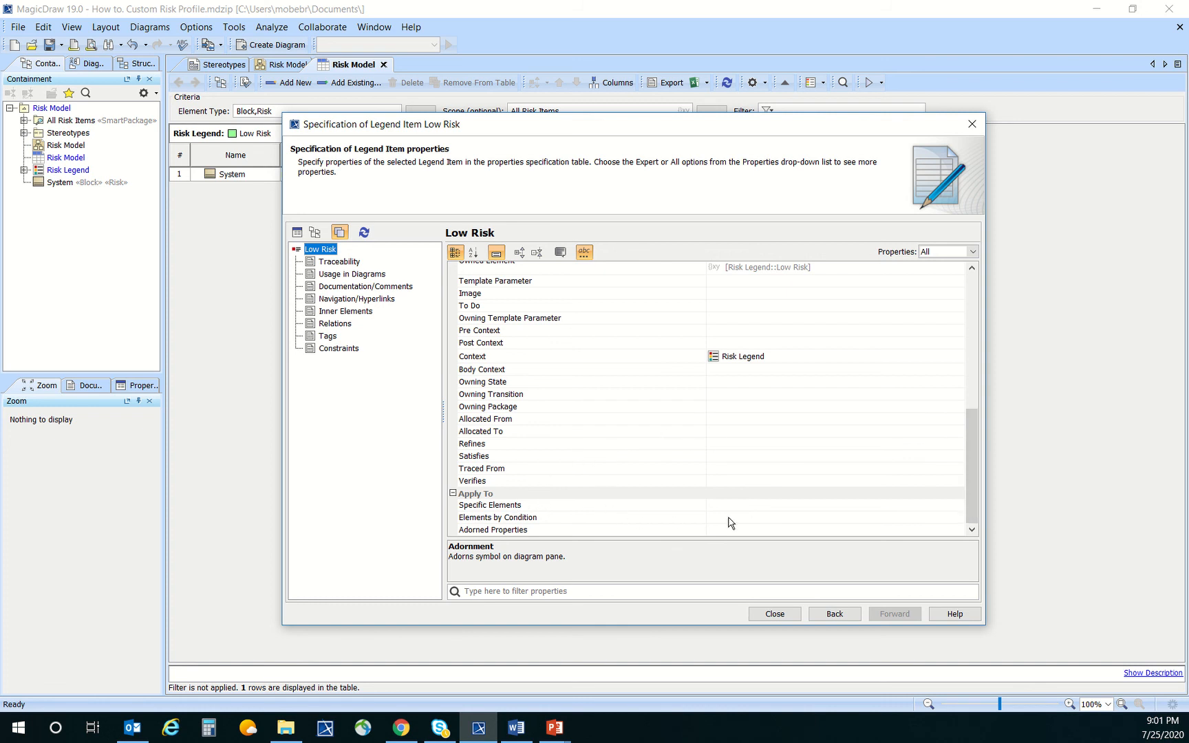
click(607, 523)
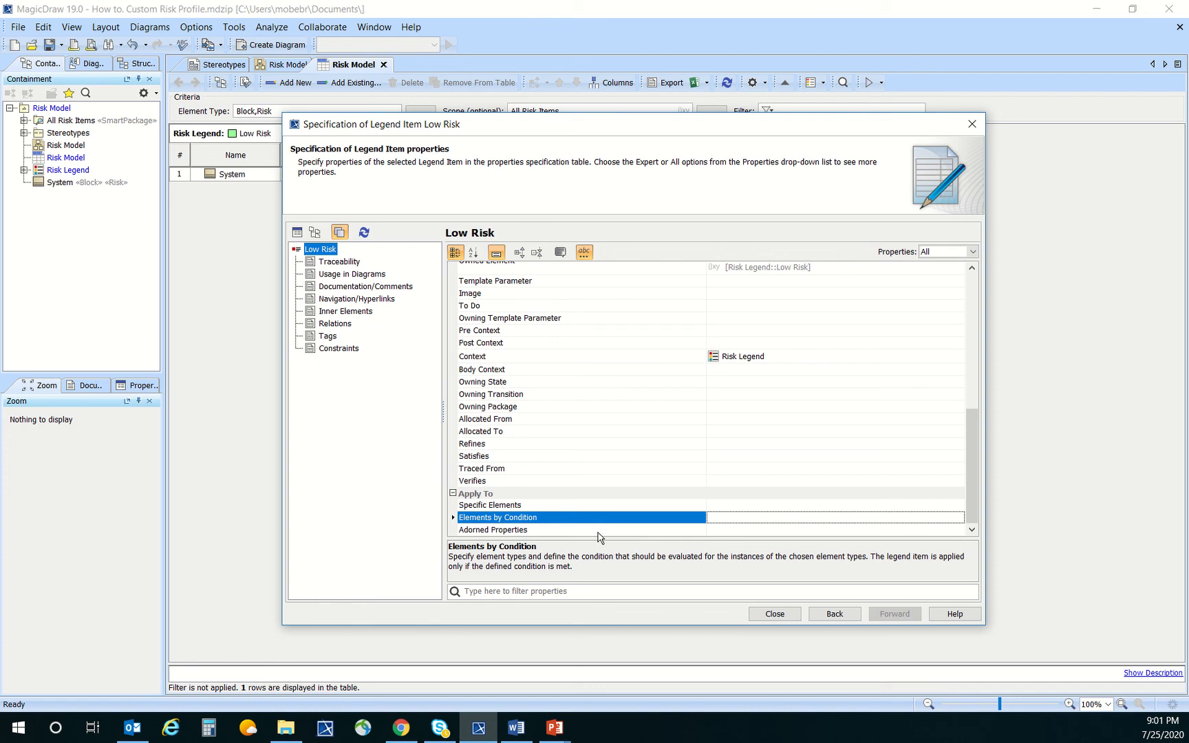
click(598, 531)
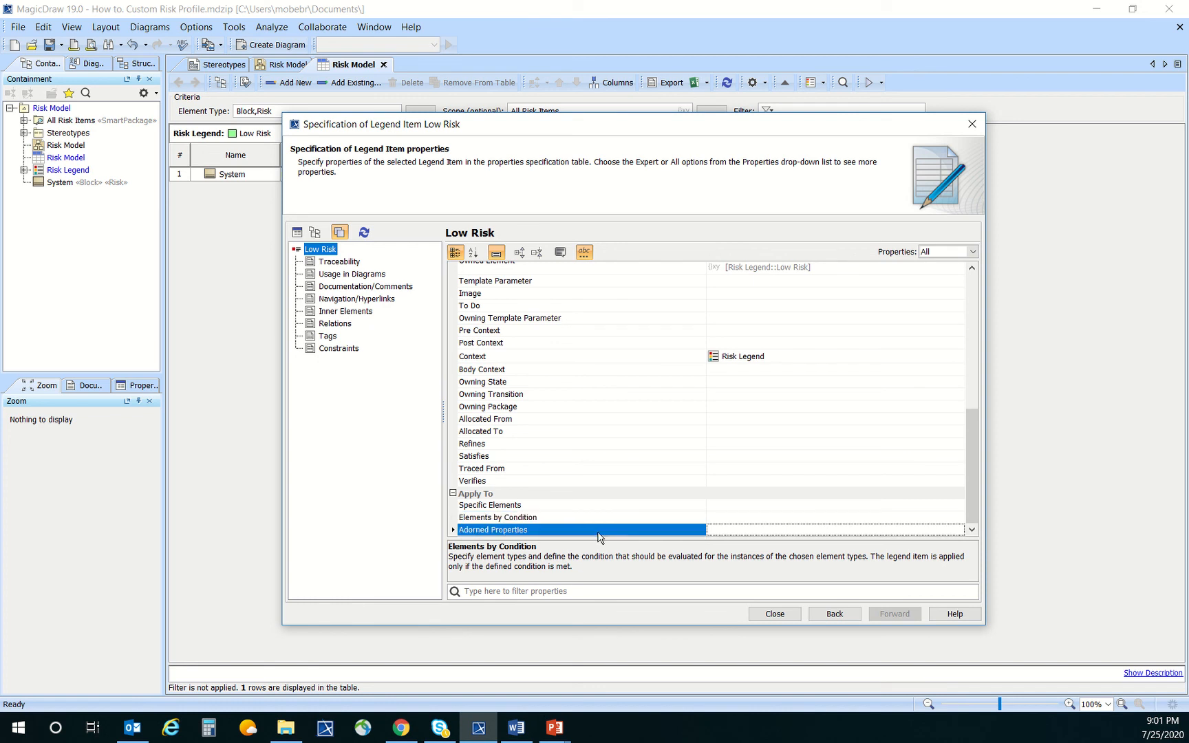
click(743, 518)
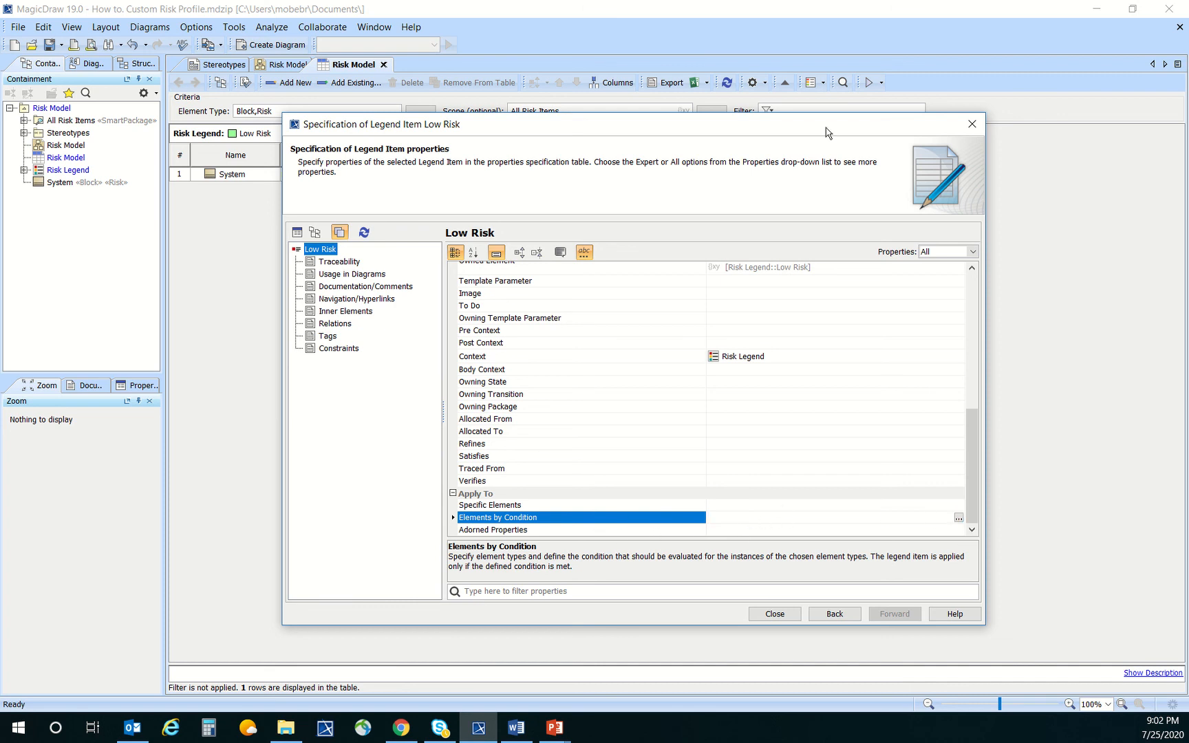
drag(826, 127, 710, 224)
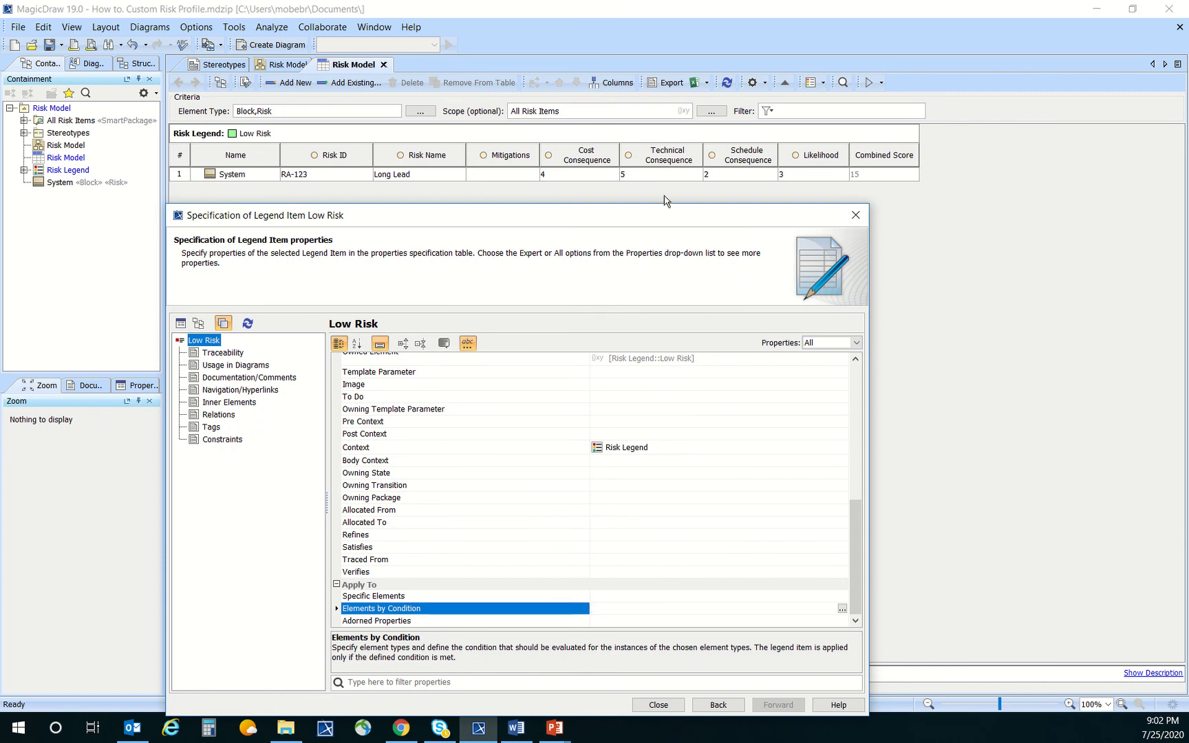
drag(610, 208, 673, 96)
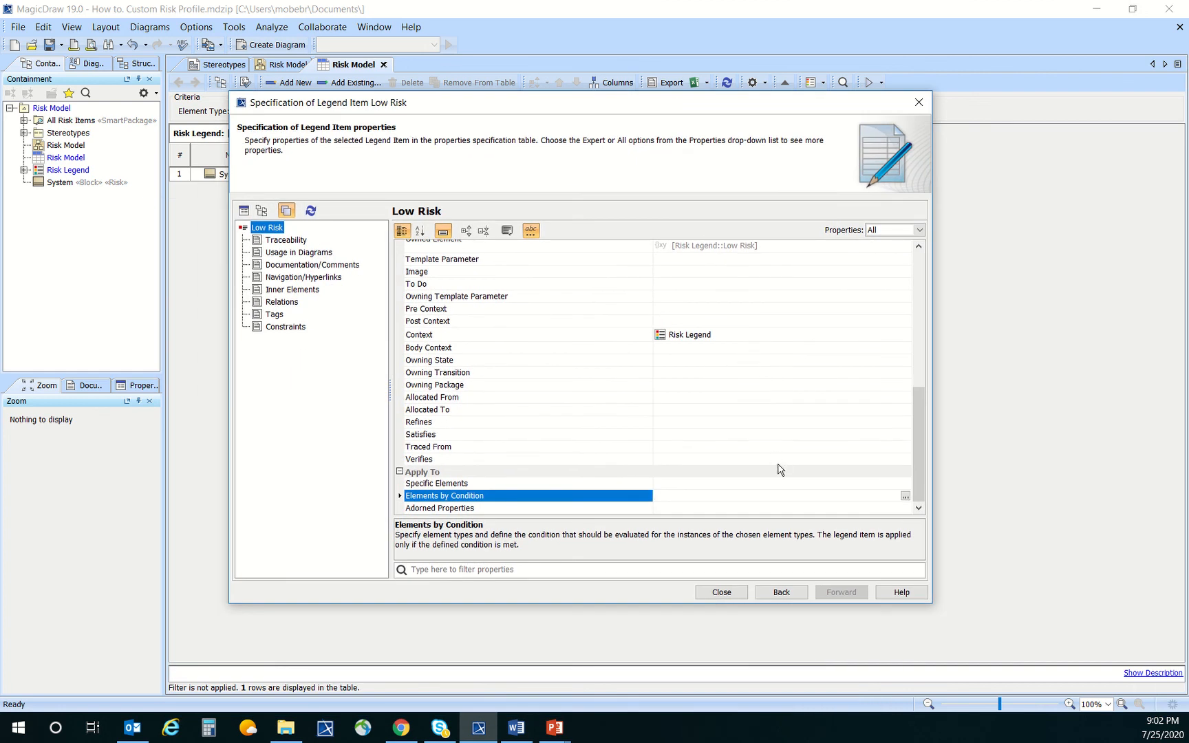
click(906, 496)
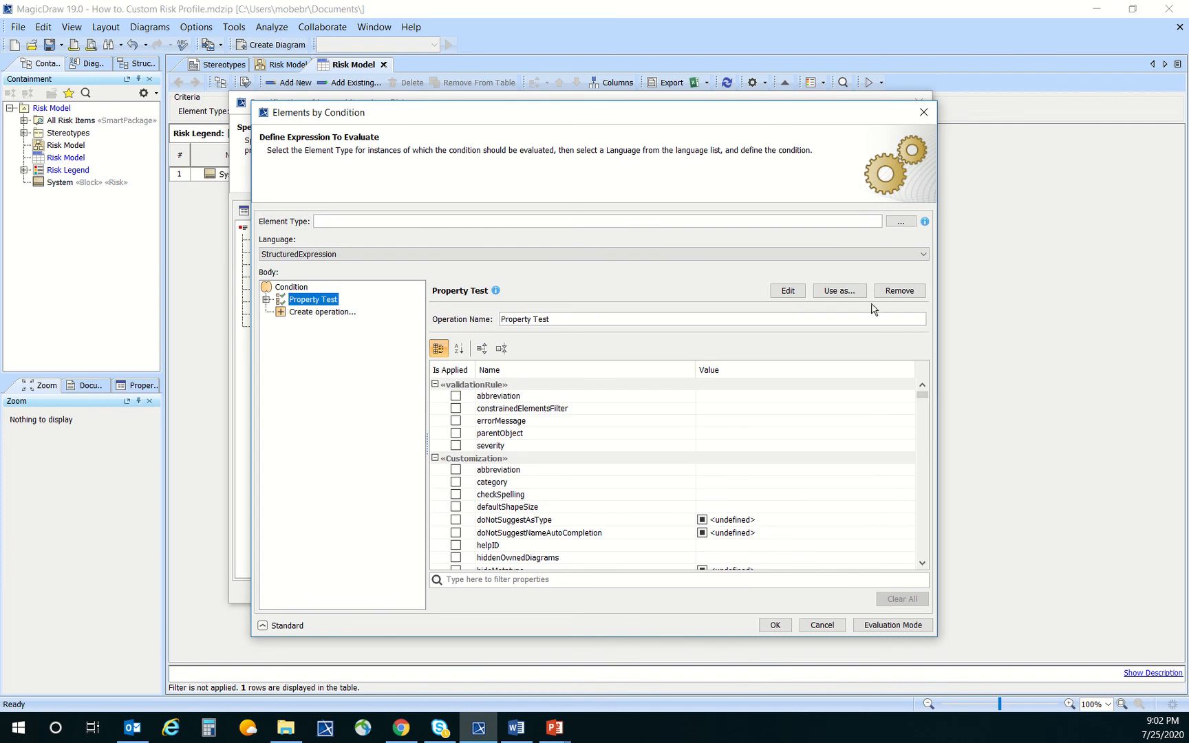
click(899, 291)
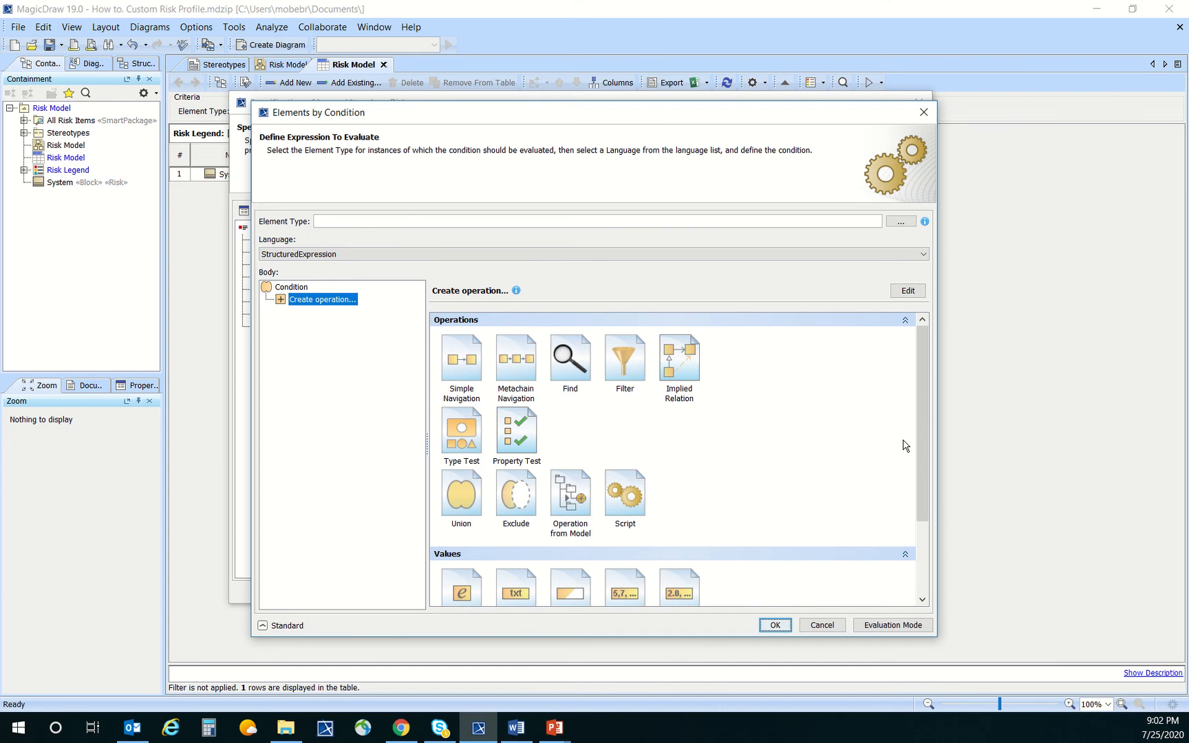
- Add the model operation LessThanOrEquals to the condition body
scroll(905, 446, down, 3)
scroll(905, 445, up, 3)
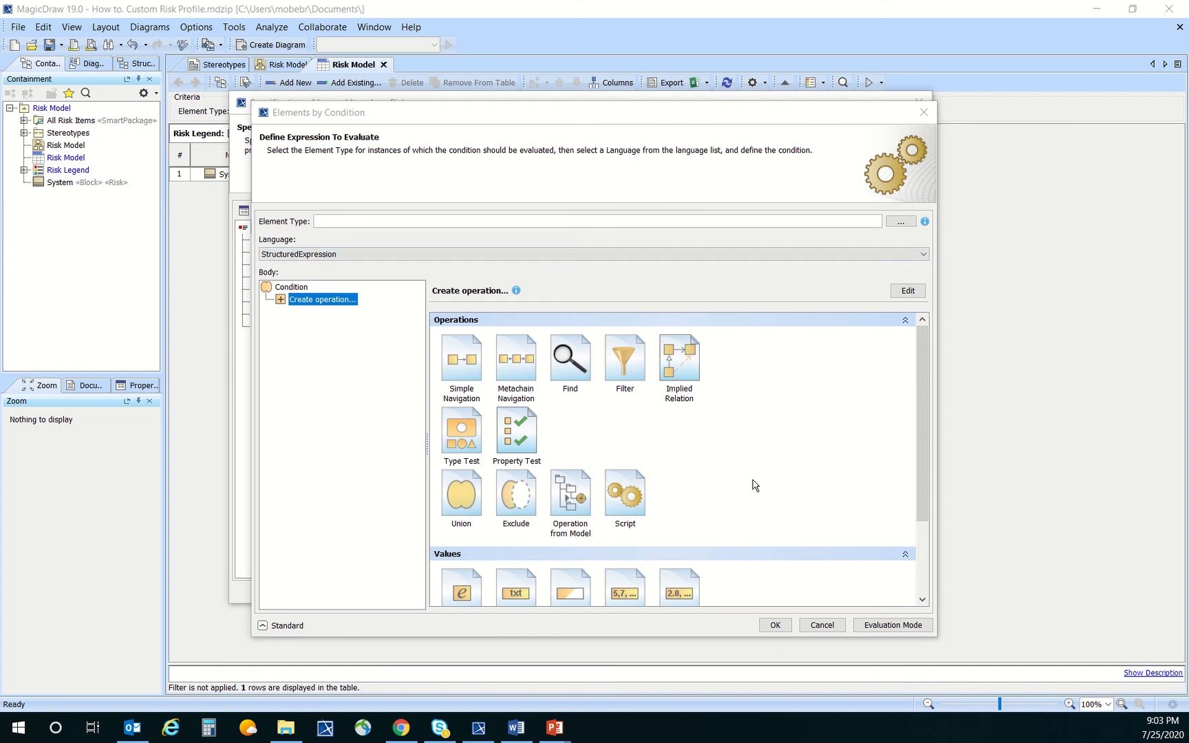
scroll(738, 481, down, 1)
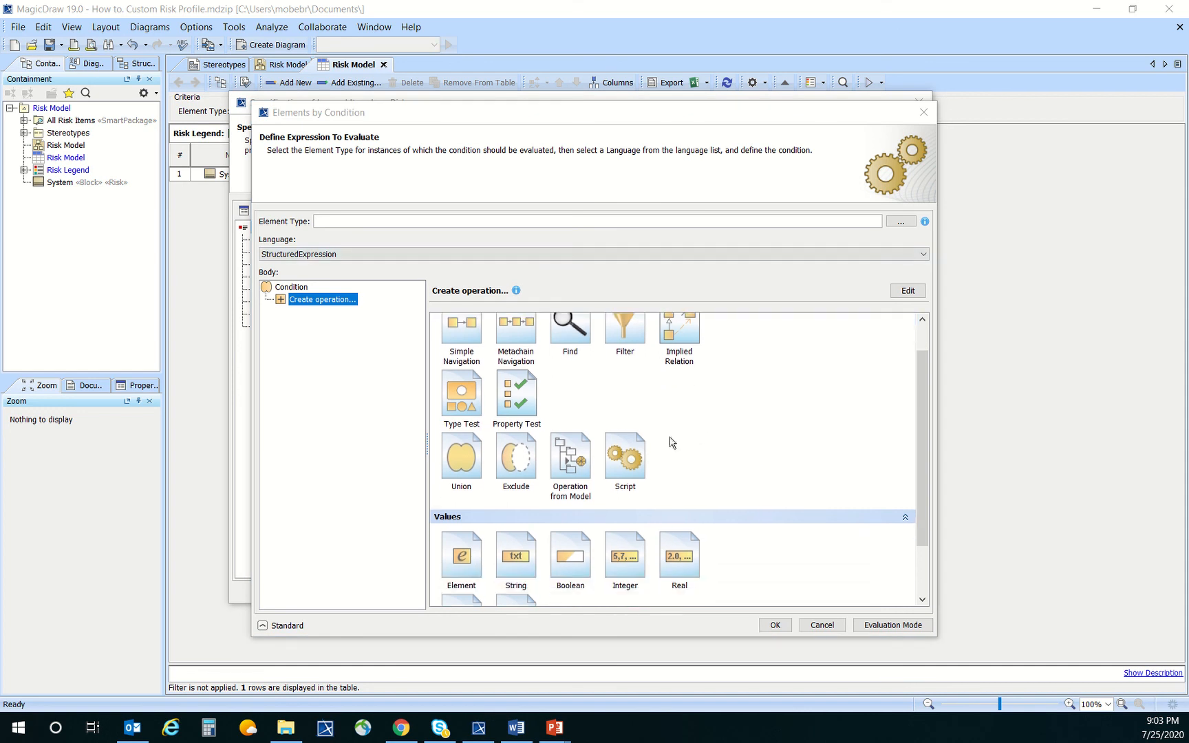
click(575, 461)
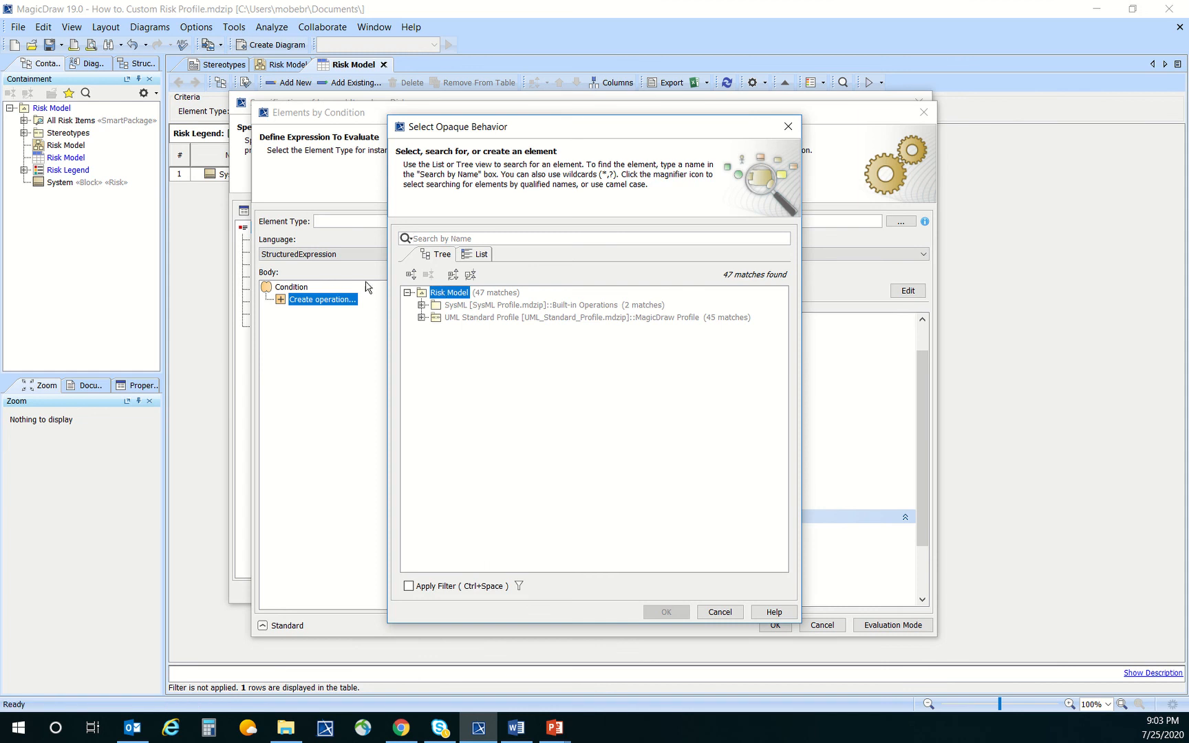
click(482, 240)
text(less)
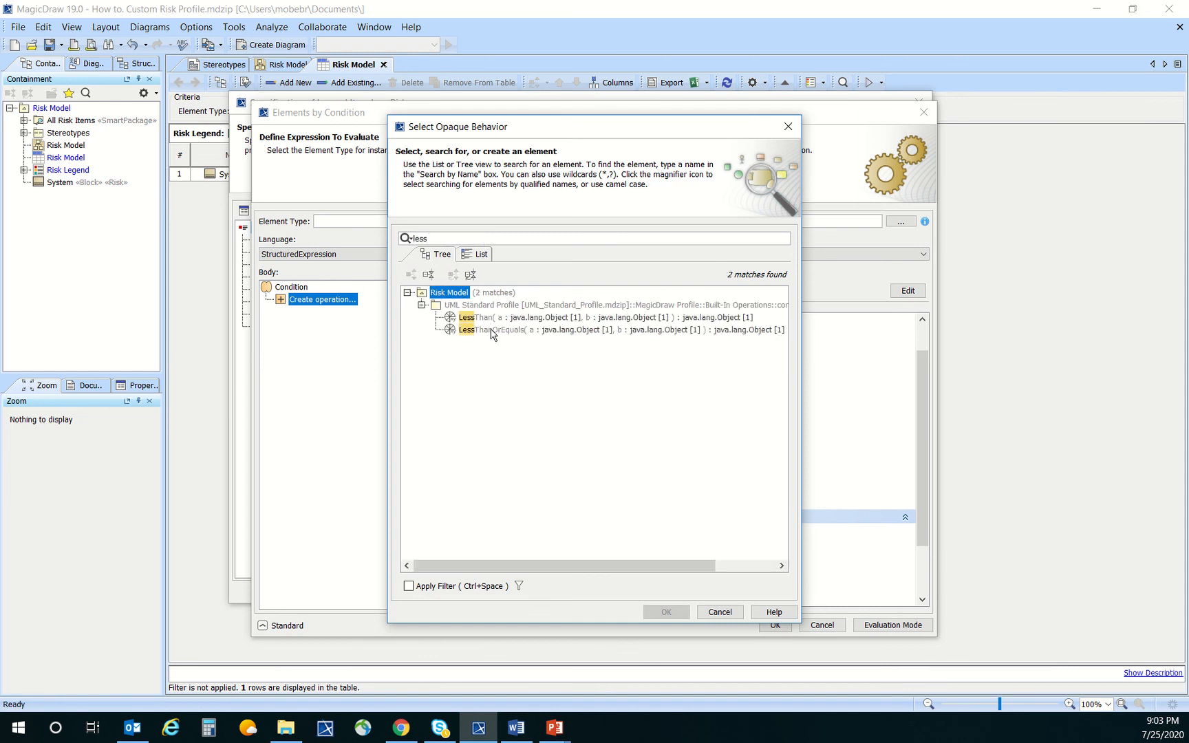
click(493, 331)
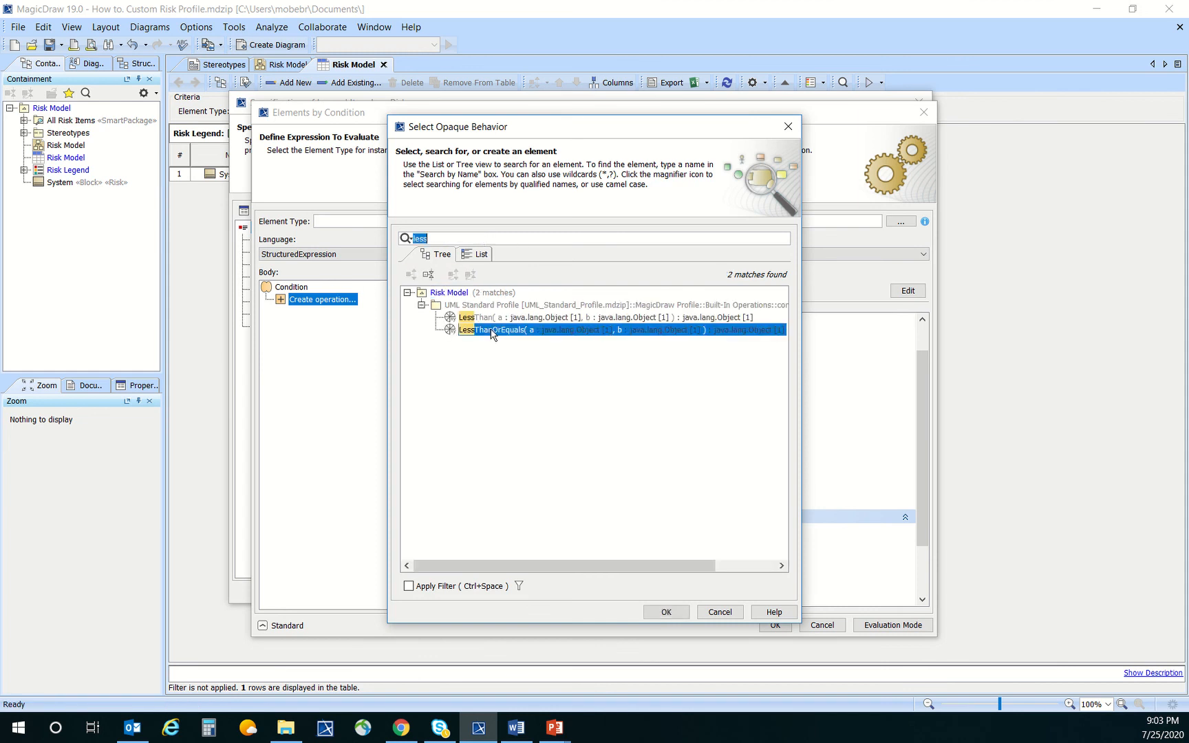
click(685, 612)
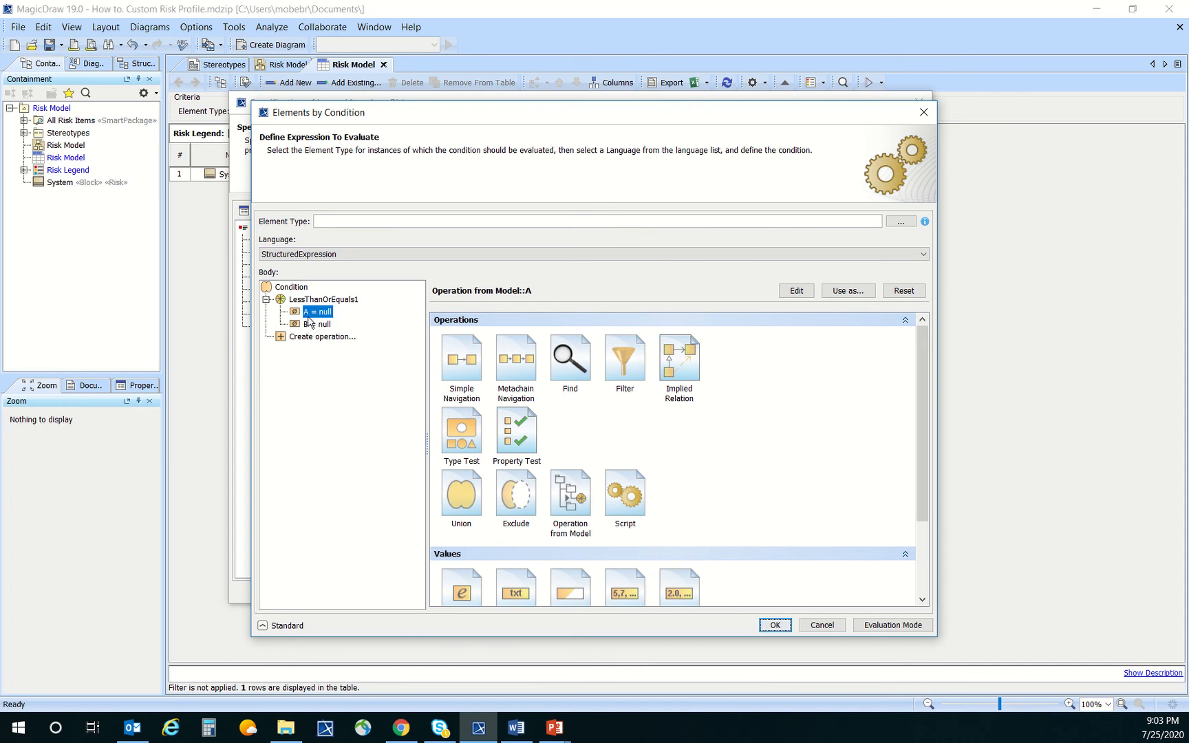
- Assign the model operation First to argument A of the LessThanOrEquals operation
click(570, 490)
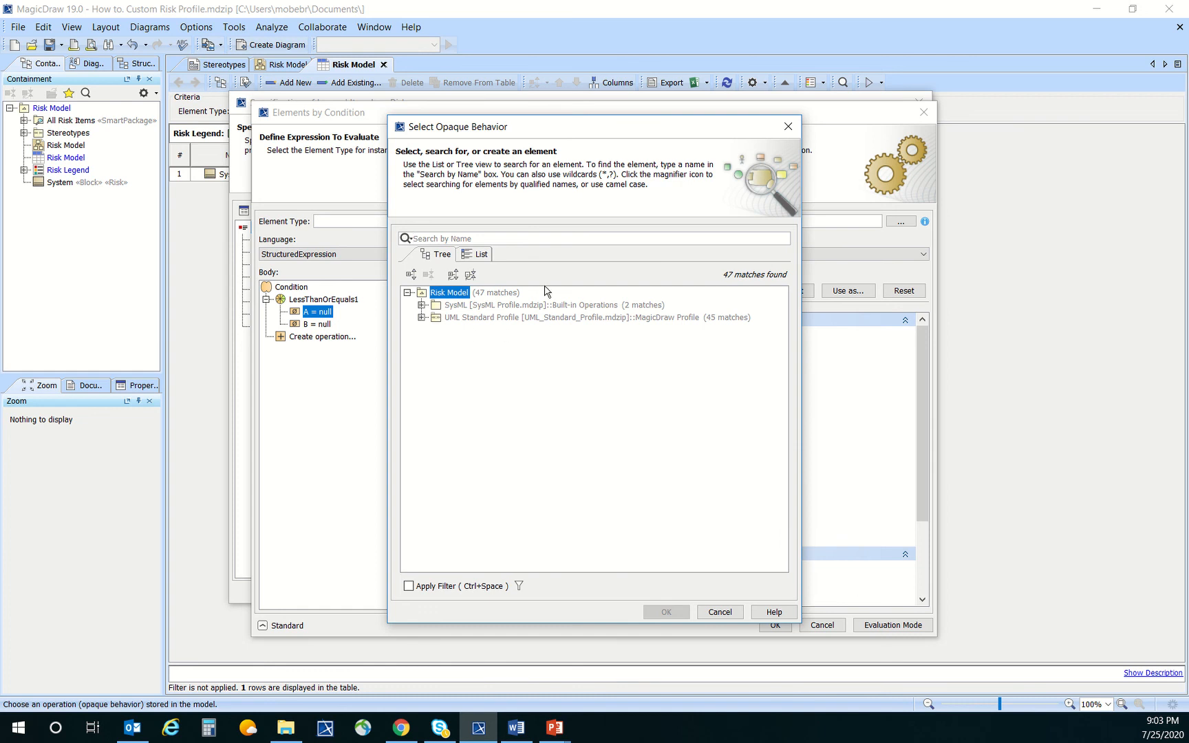
text(first)
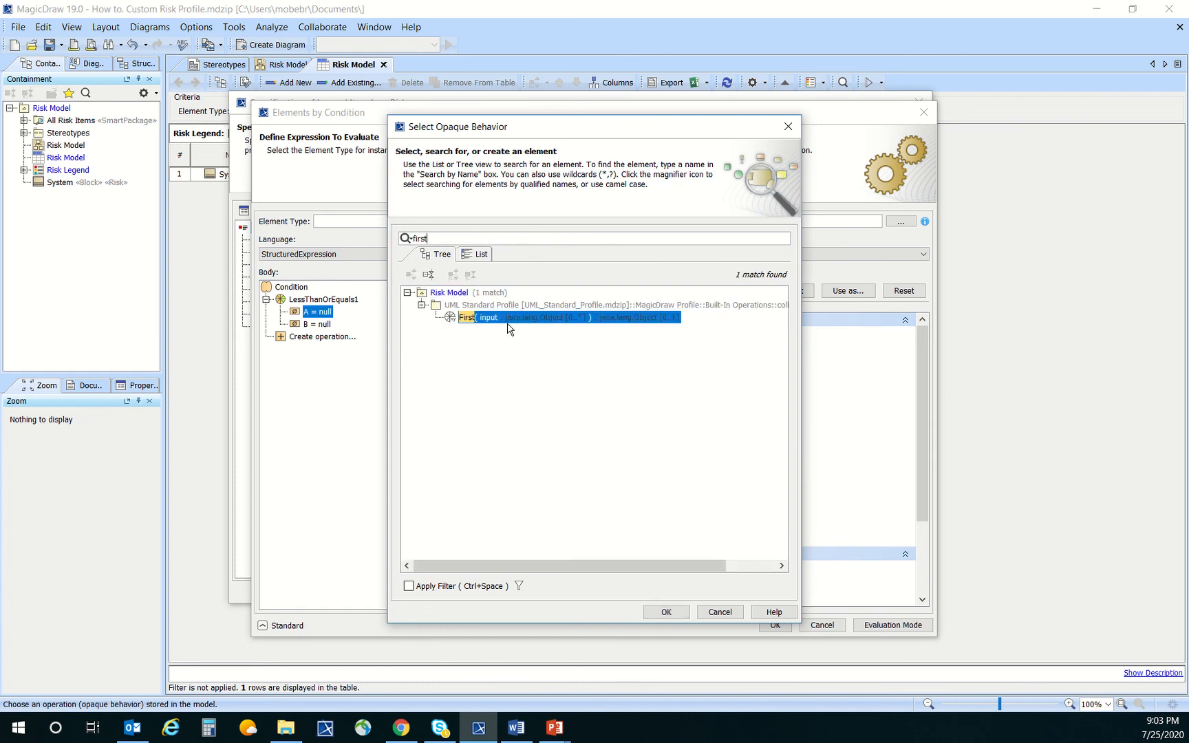
click(666, 613)
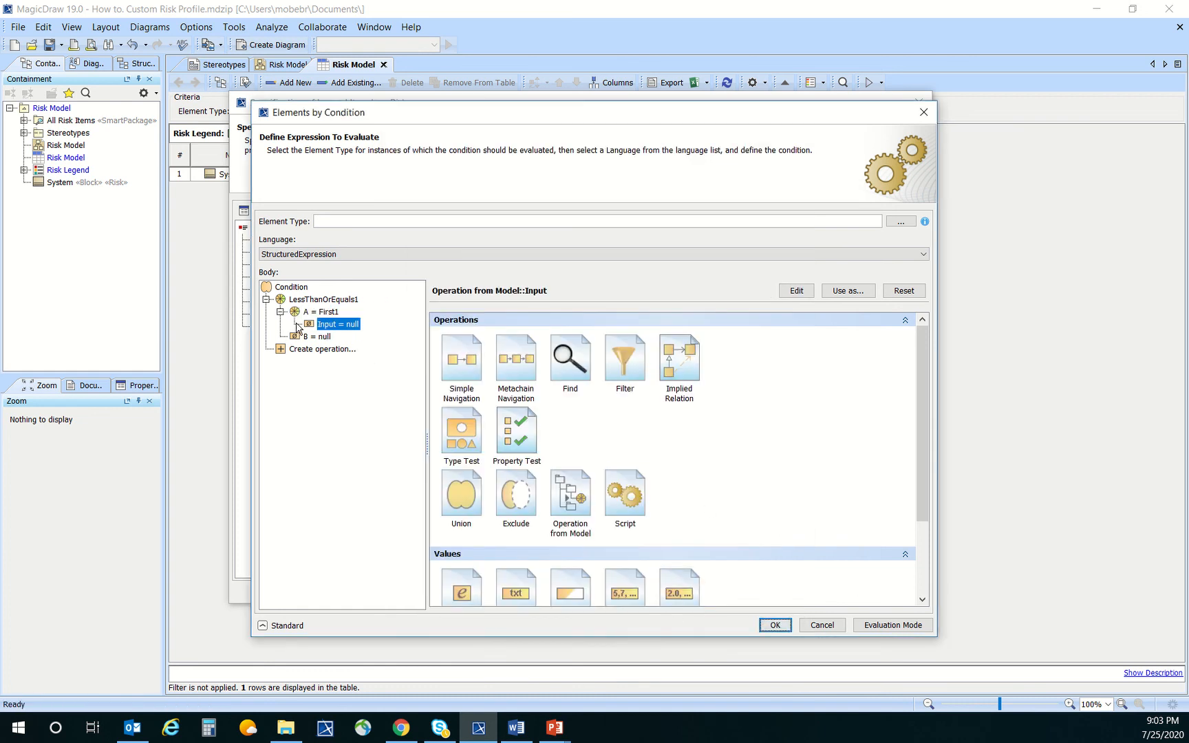
- Define the input of the First operation as a metachain navigation from the Risk stereotype to its Combined Score property
click(523, 363)
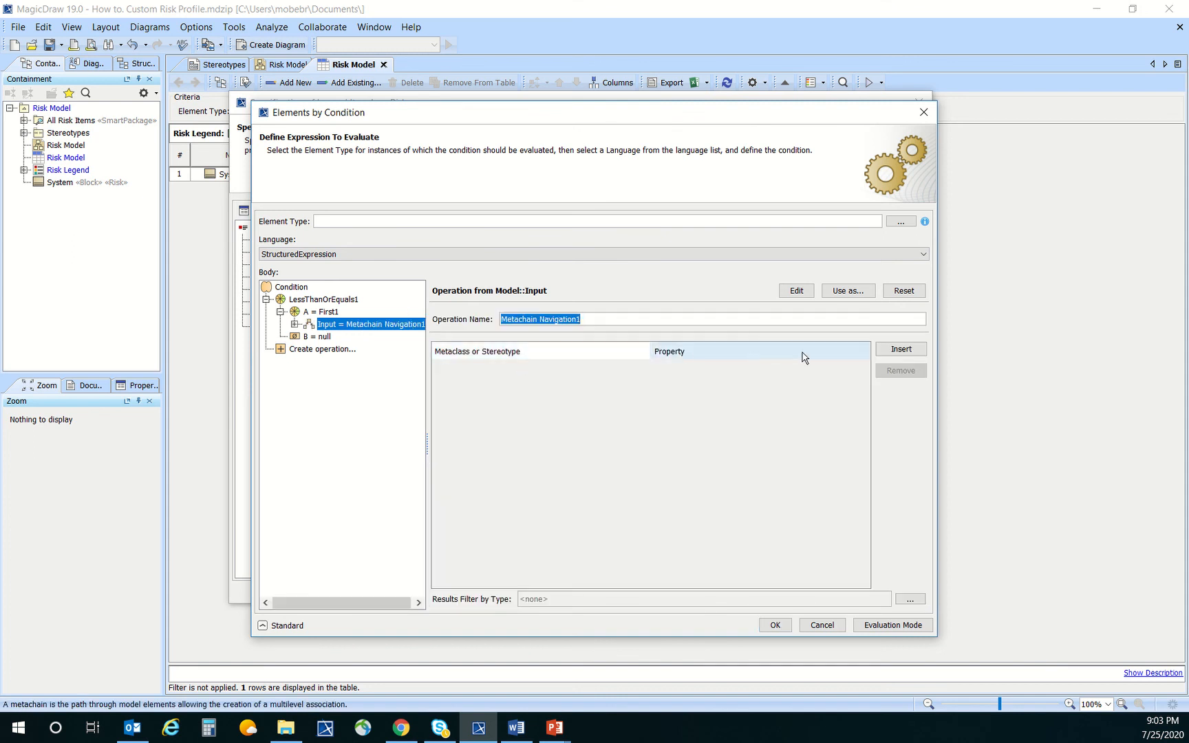
click(892, 352)
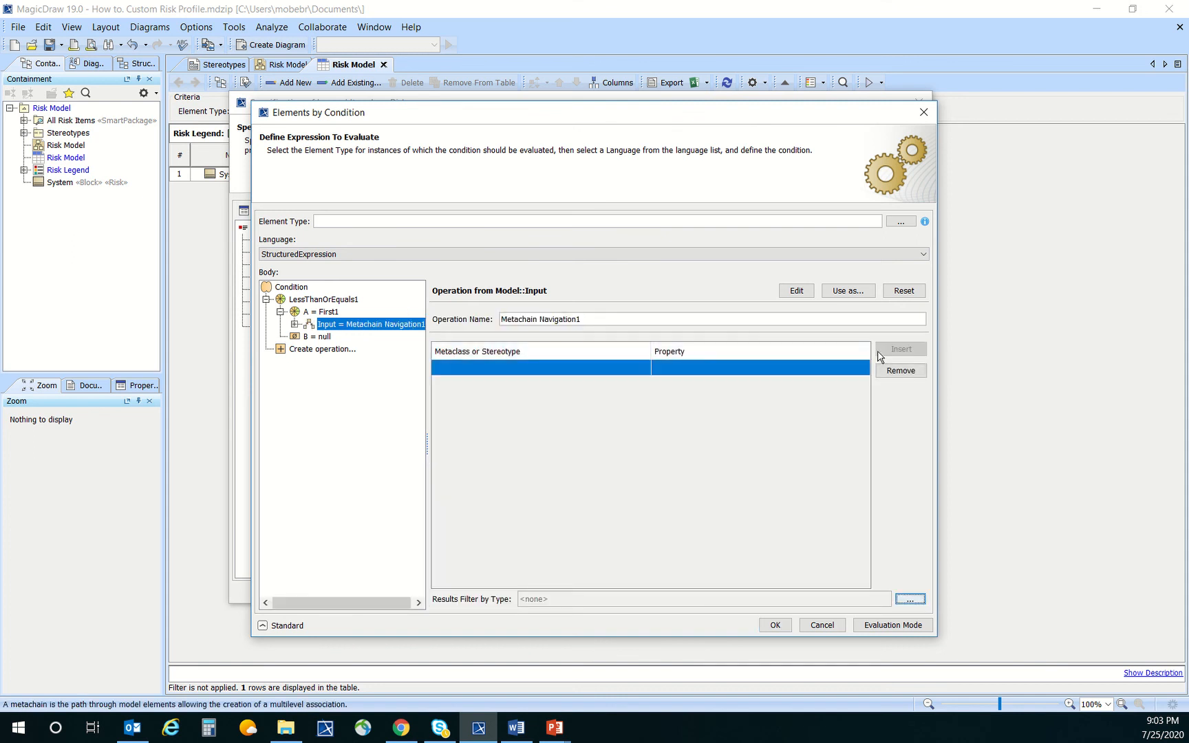
click(622, 369)
click(621, 369)
text(risk)
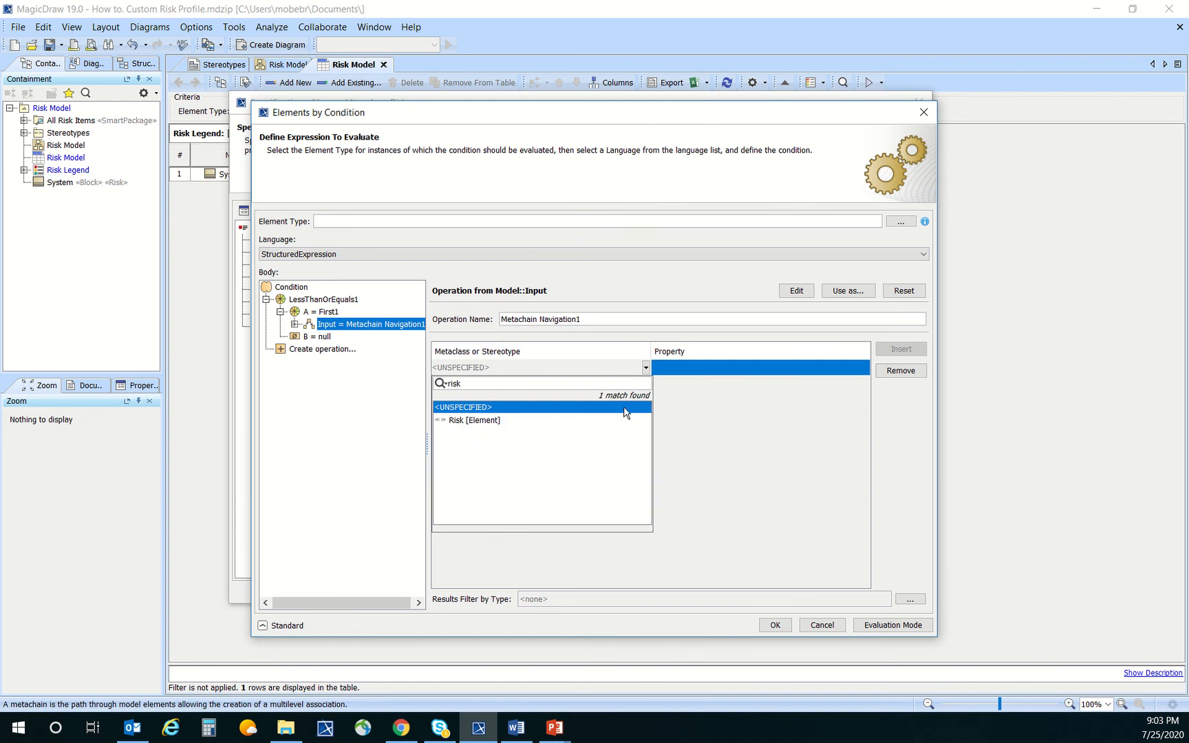
click(598, 421)
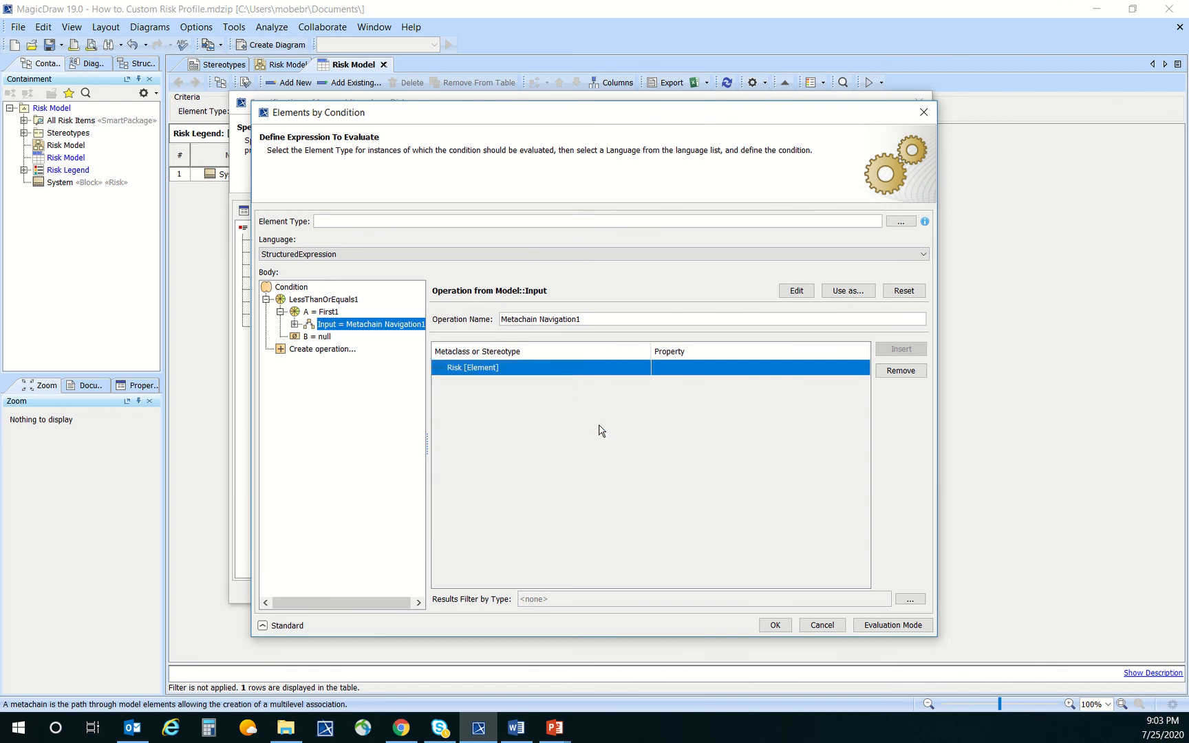
click(730, 368)
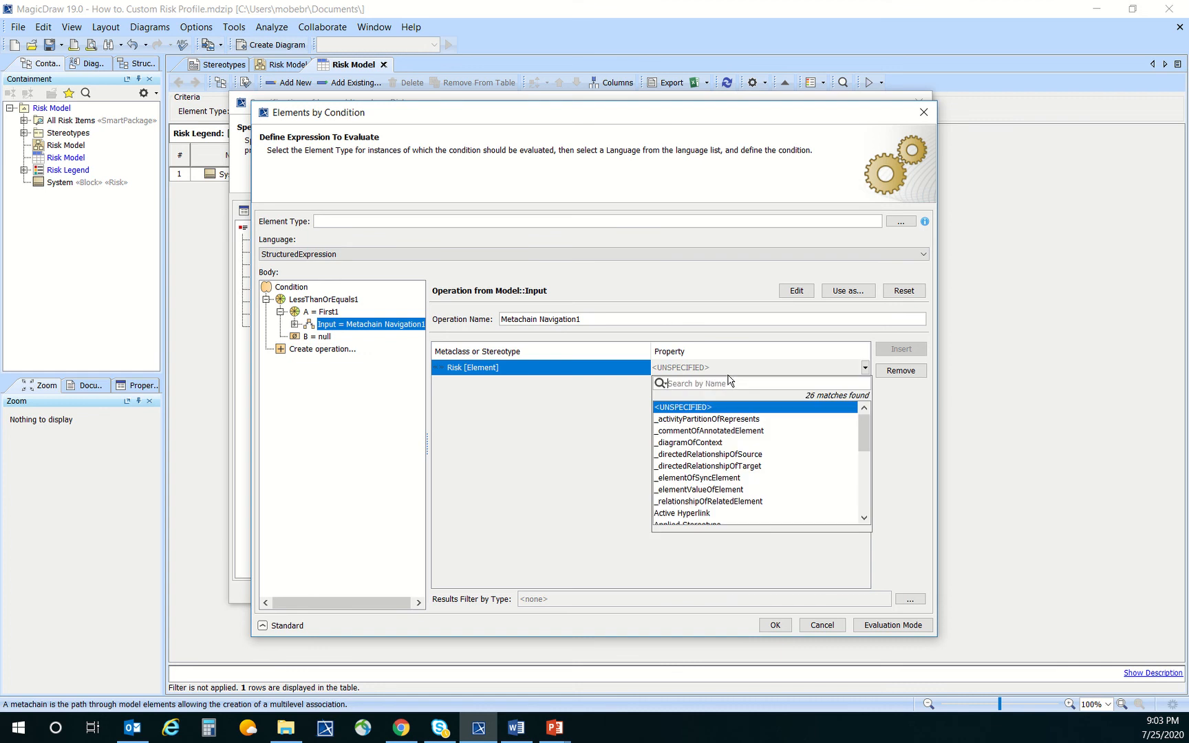
text(d)
text(om)
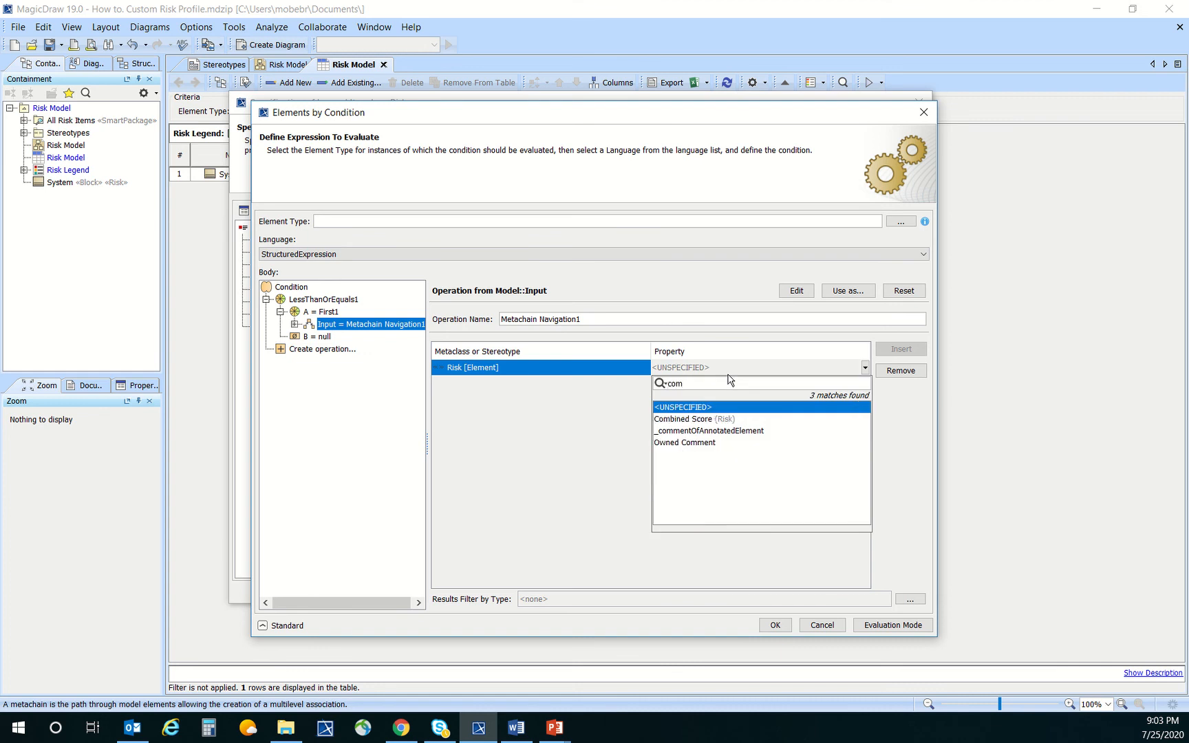
click(732, 419)
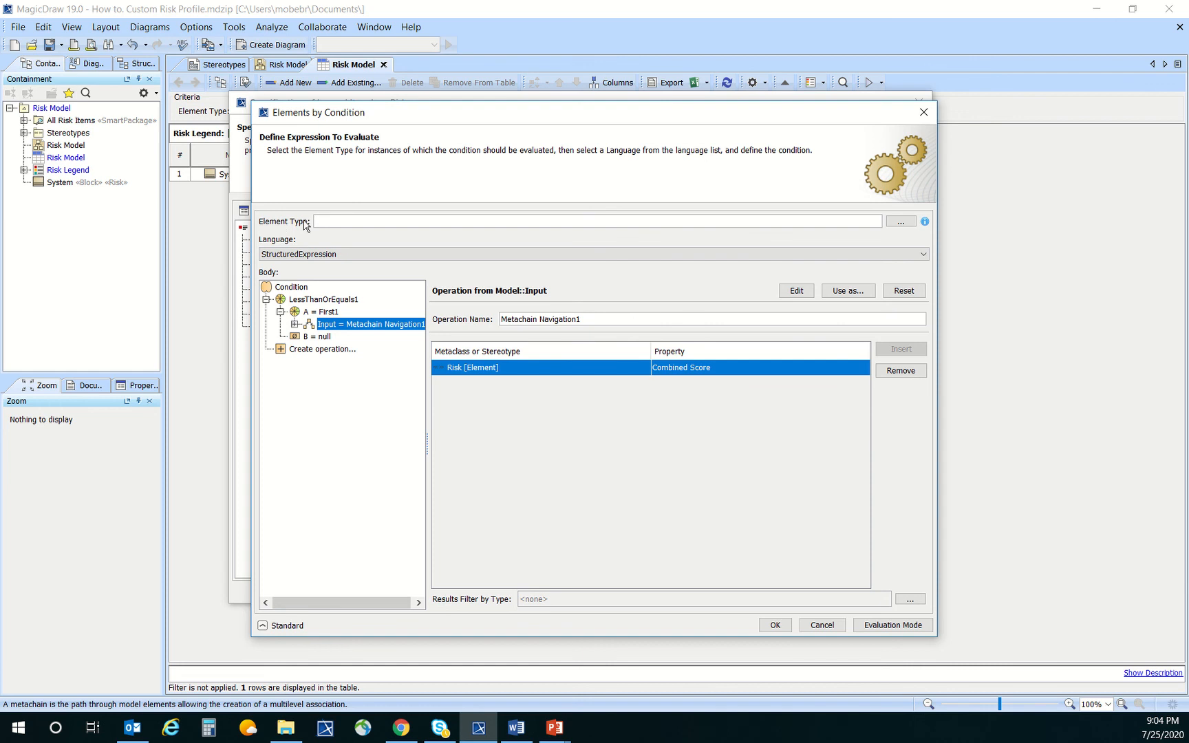
- Set the element type evaluated by the condition to the Risk stereotype
click(901, 221)
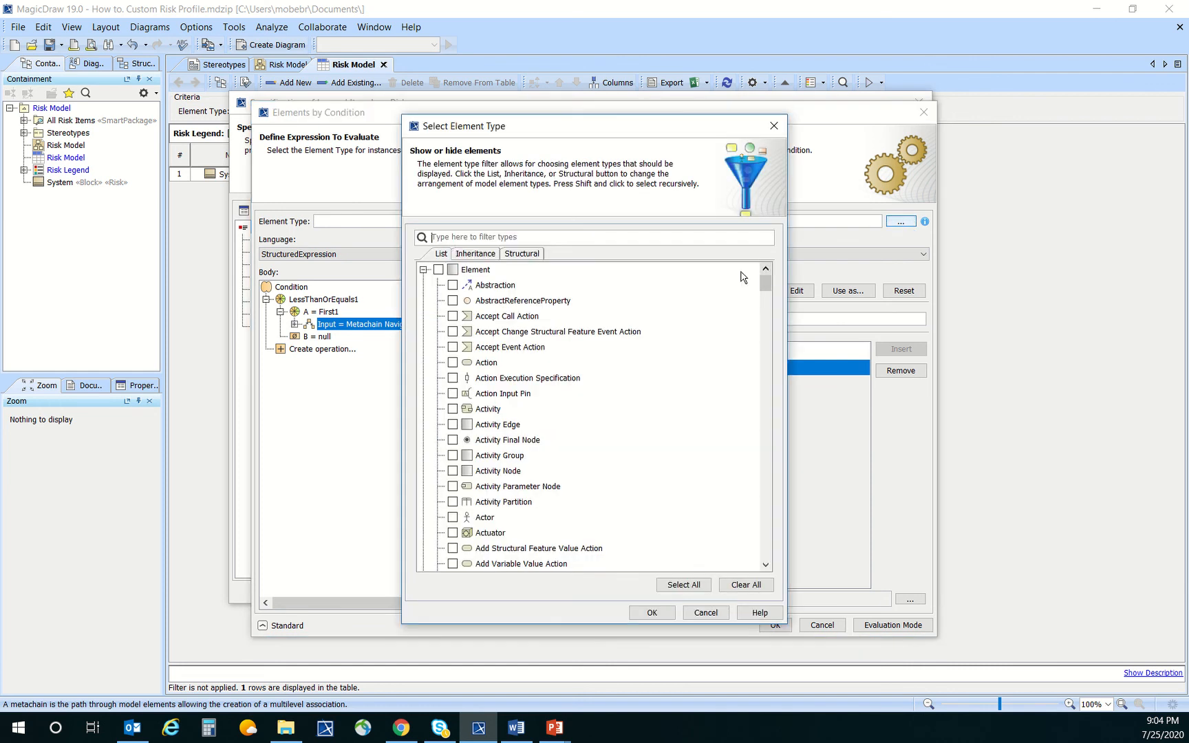
text(risk)
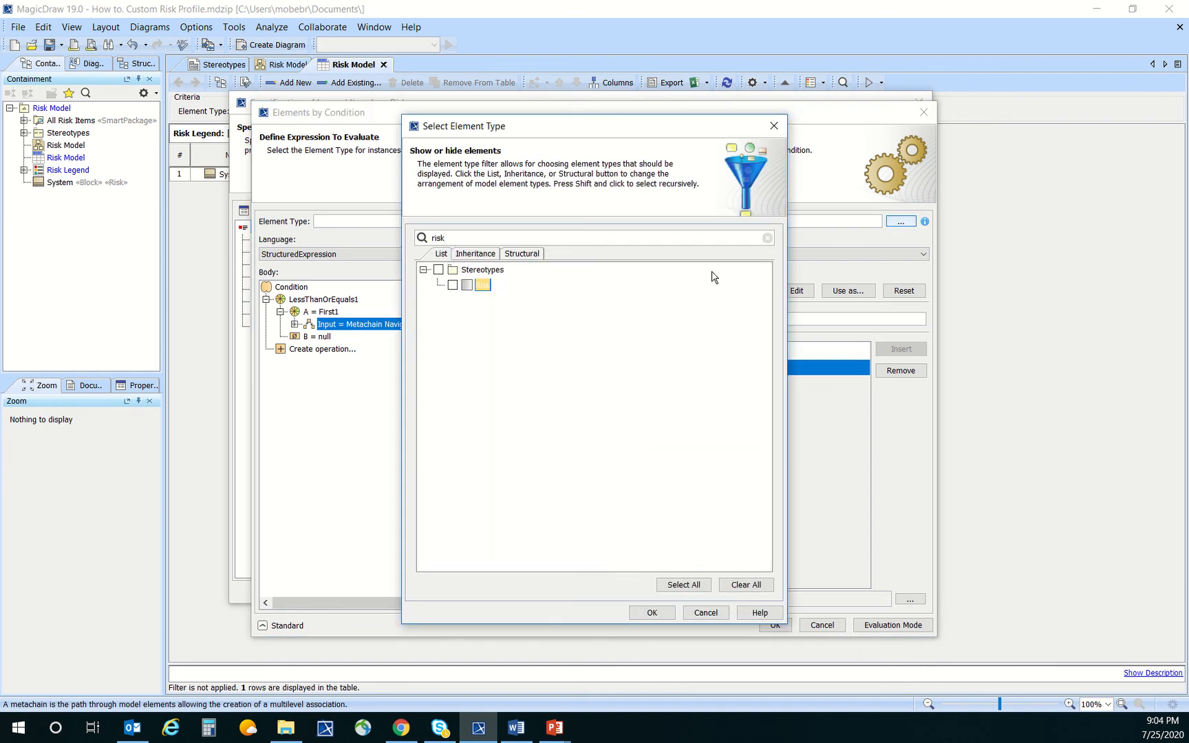
click(453, 285)
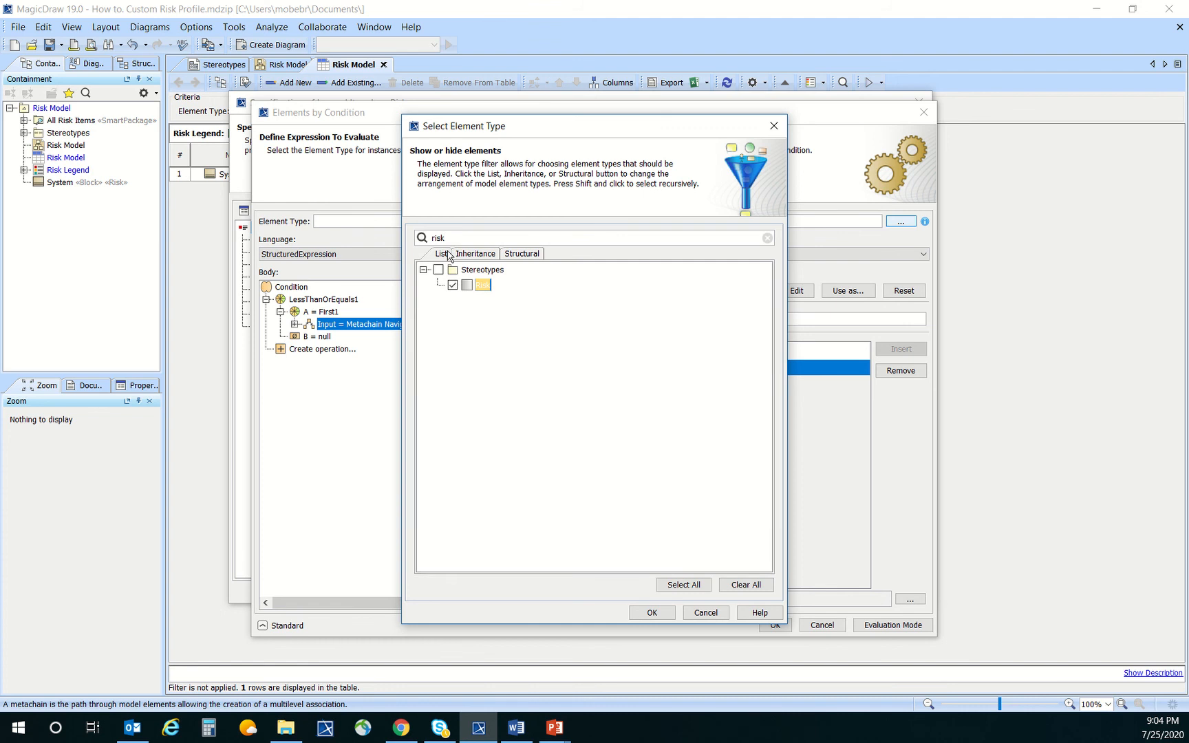
click(651, 613)
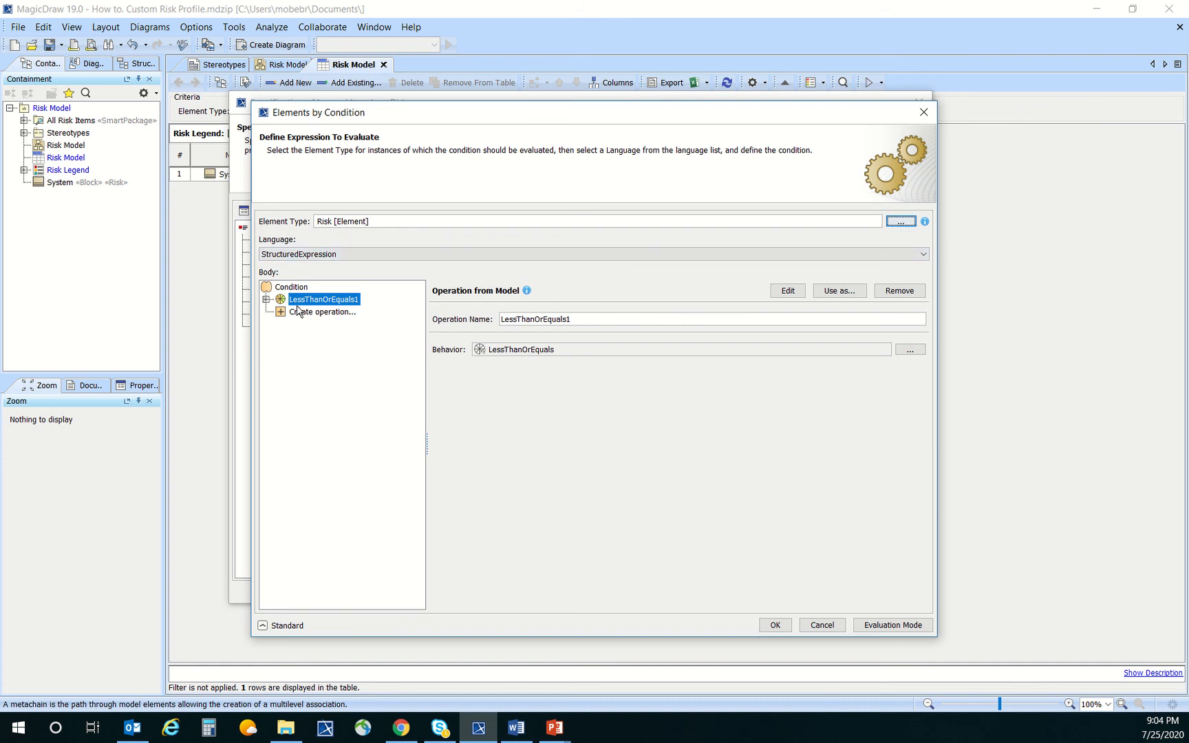
- Set argument B of the LessThanOrEquals operation to the integer 5 and accept the condition
click(267, 300)
click(311, 324)
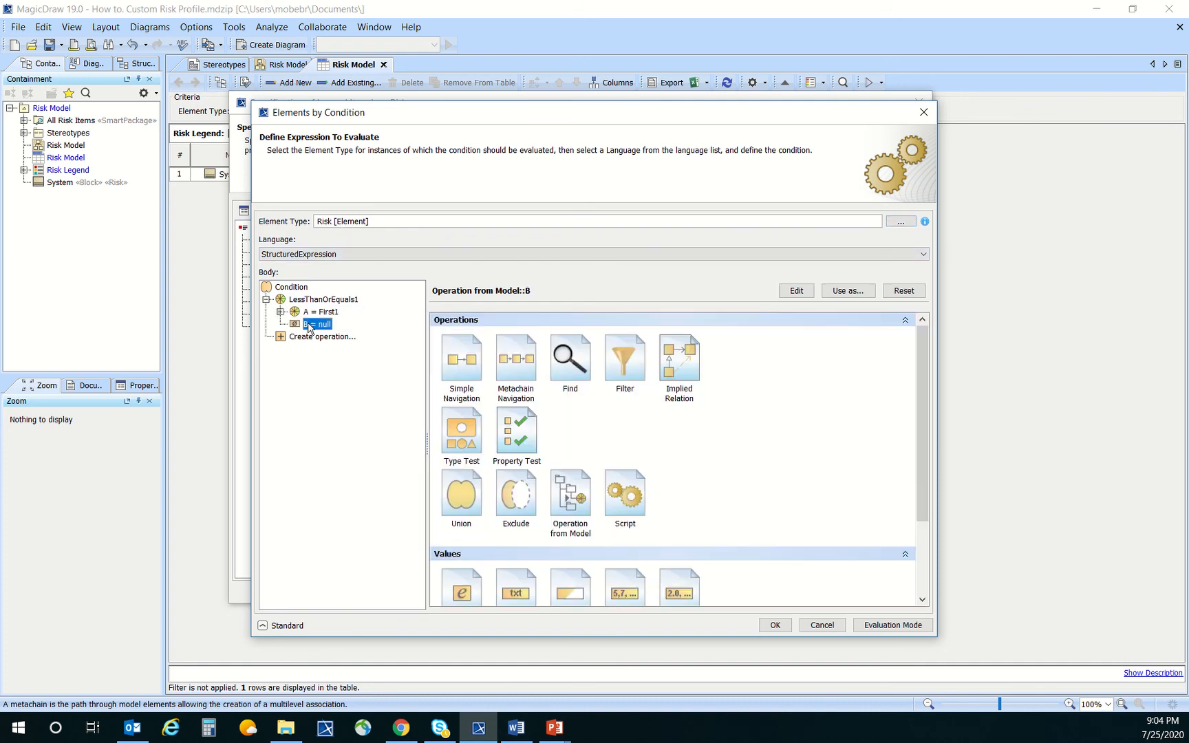
scroll(692, 475, down, 2)
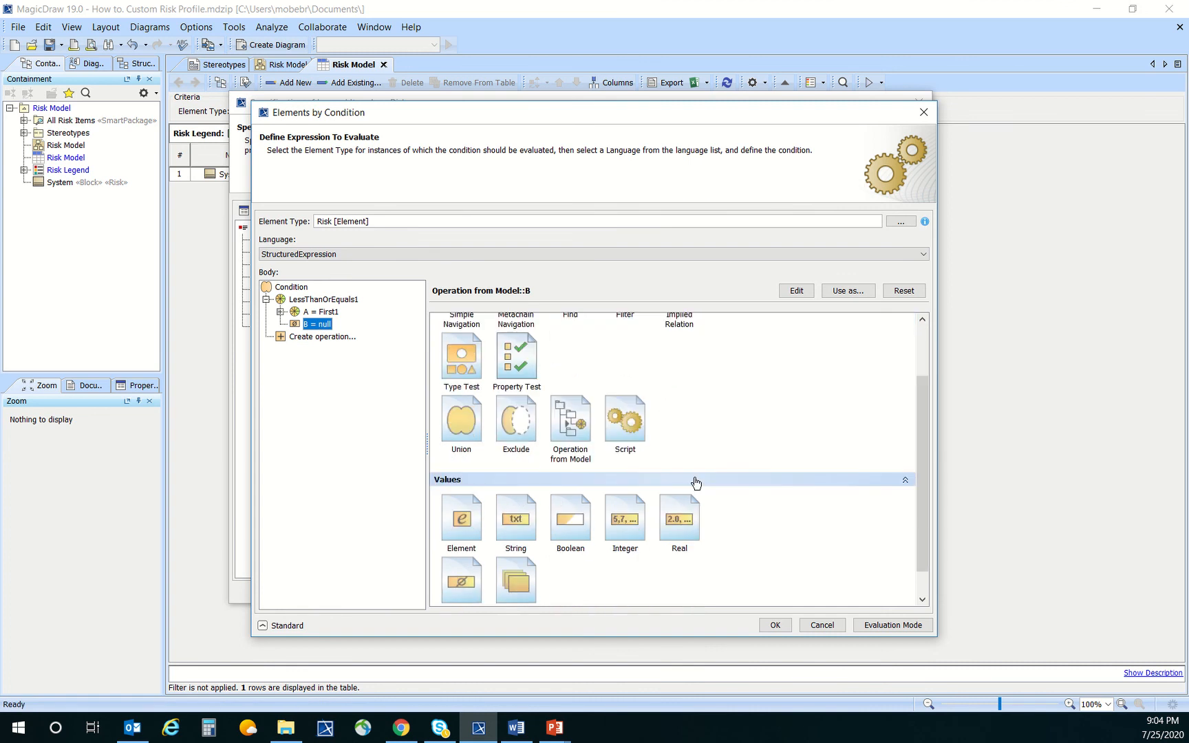
click(636, 496)
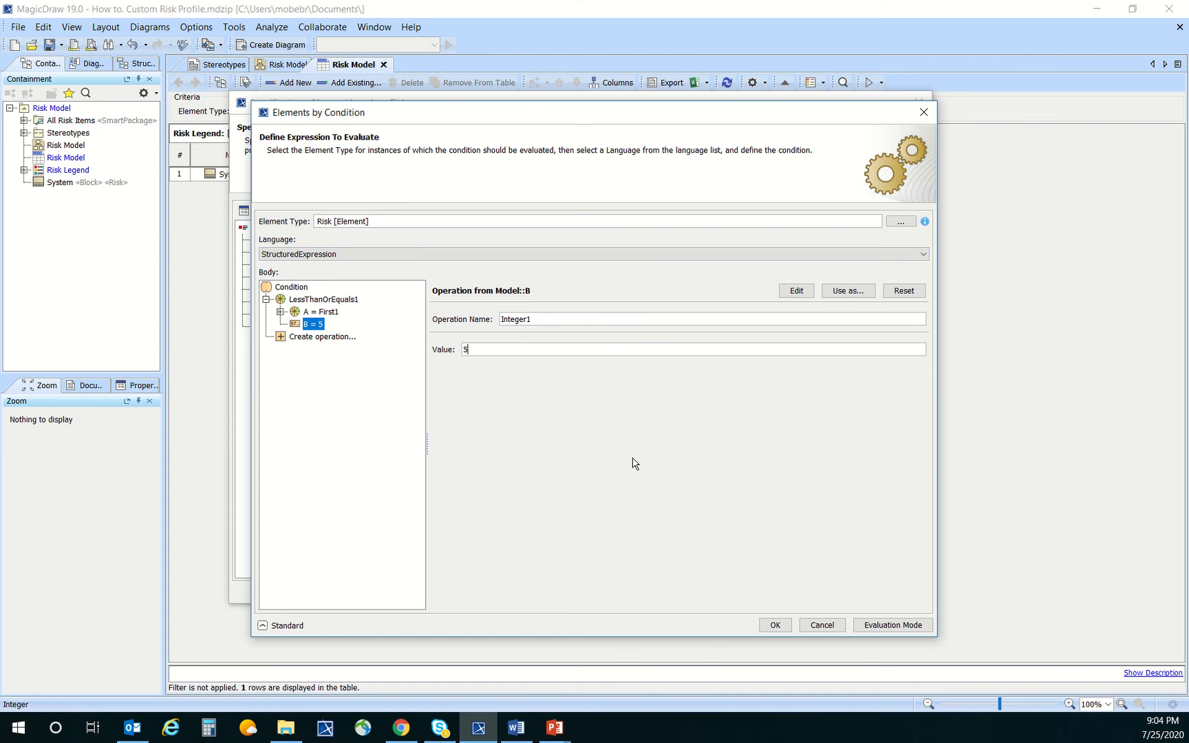
click(774, 626)
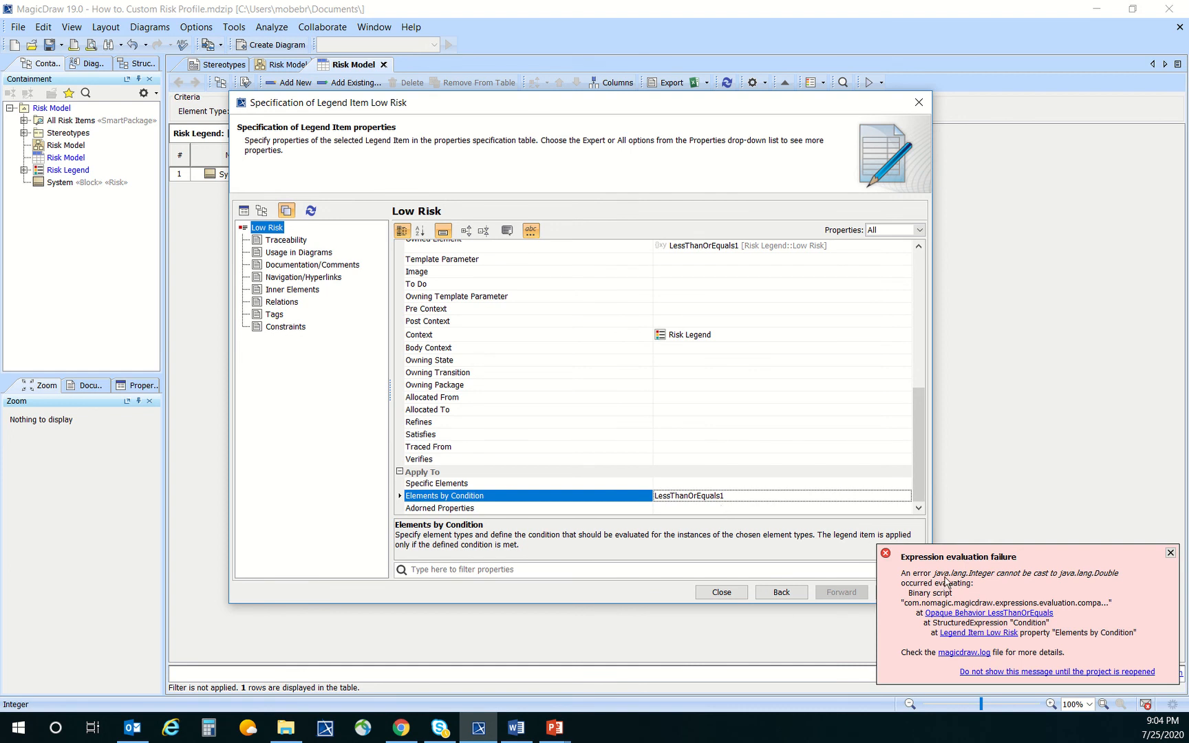
- Set Combined Score as the adorned property of the Low Risk legend item and close its specification
click(752, 511)
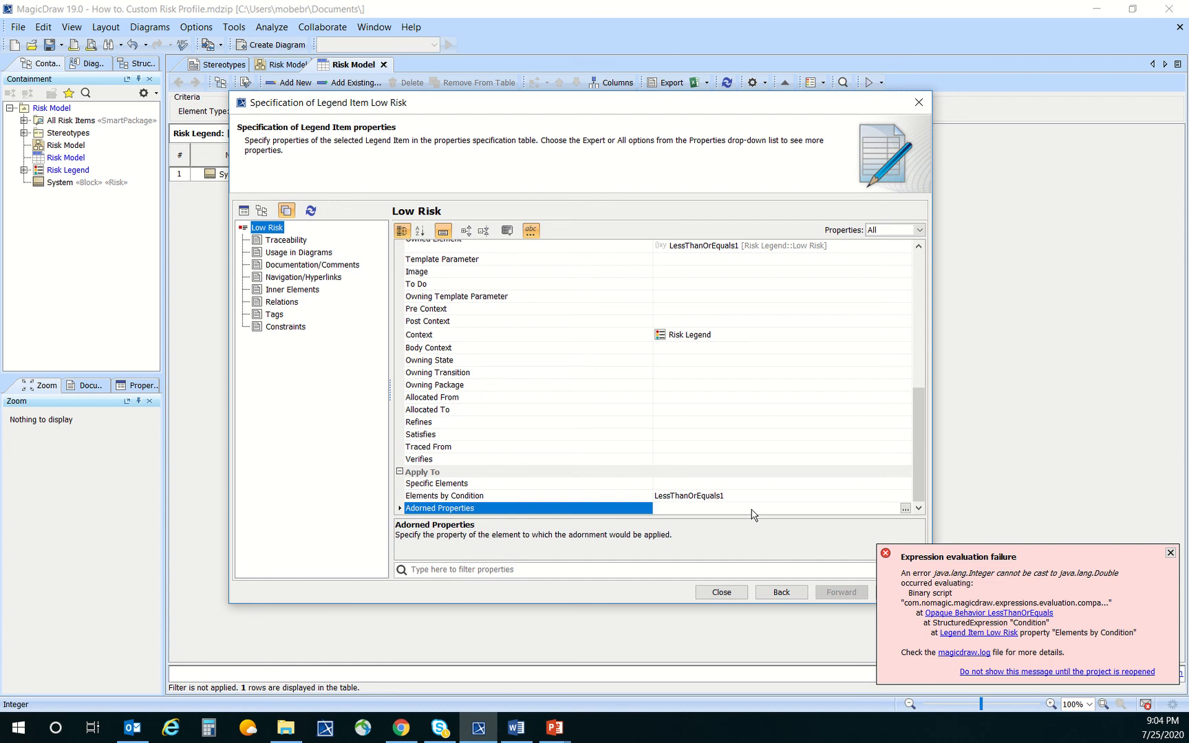
click(904, 509)
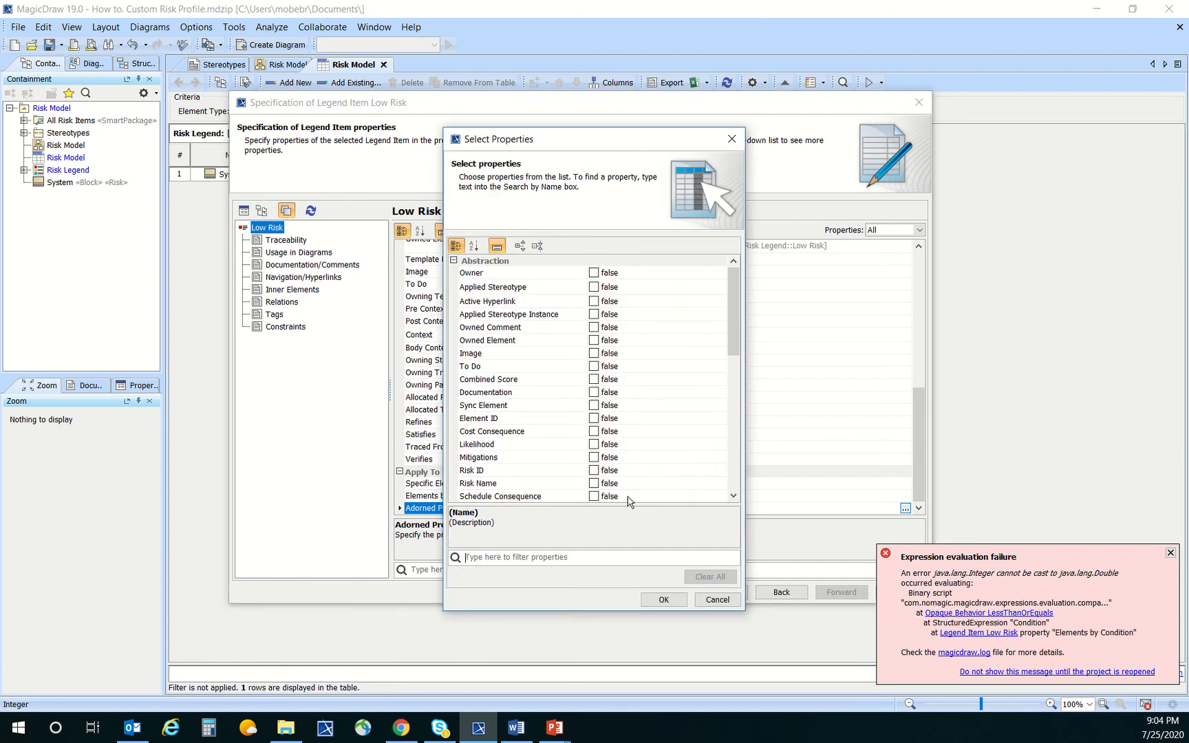
click(593, 380)
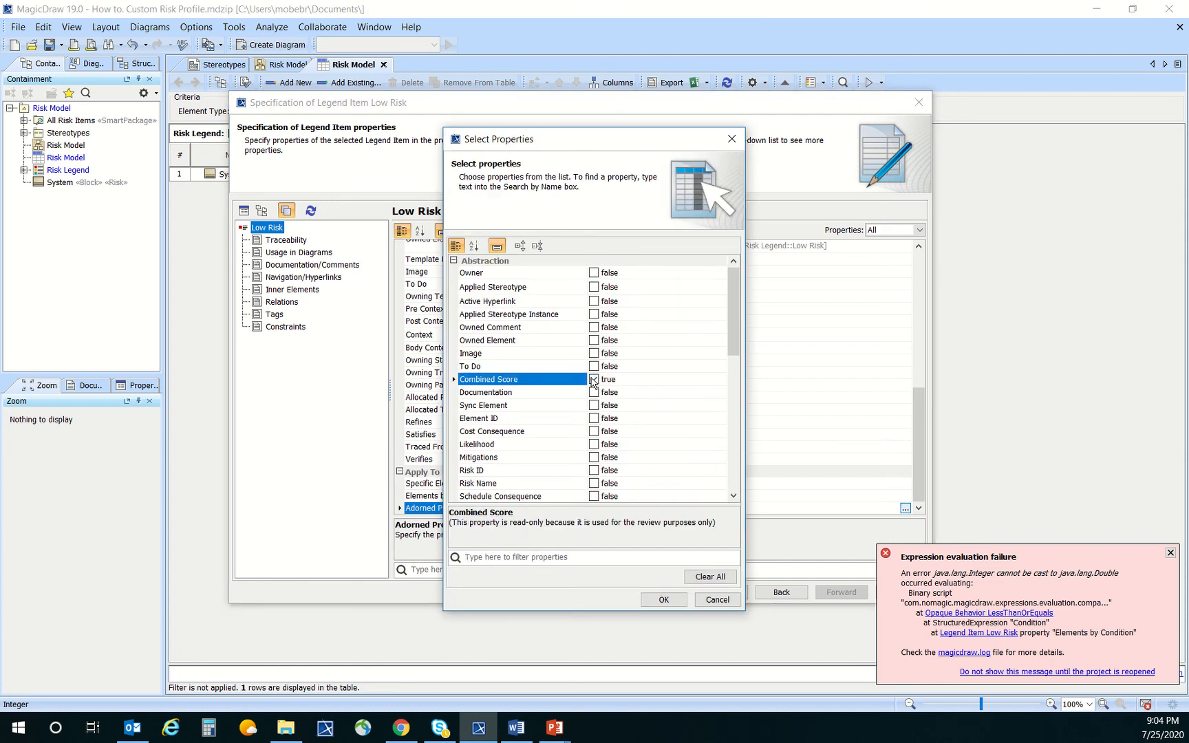
click(663, 599)
click(716, 595)
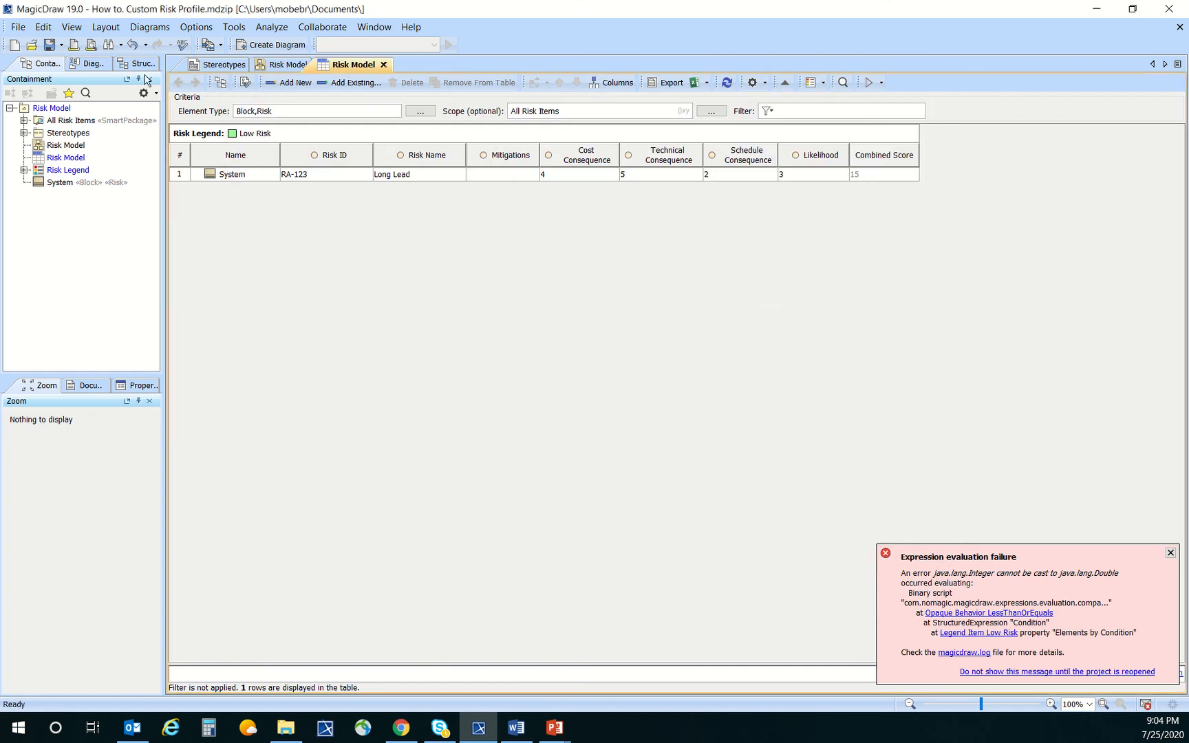
- Save and close the project, and reopen How to. Custom Risk Profile.mdzip from the Documents folder
click(49, 46)
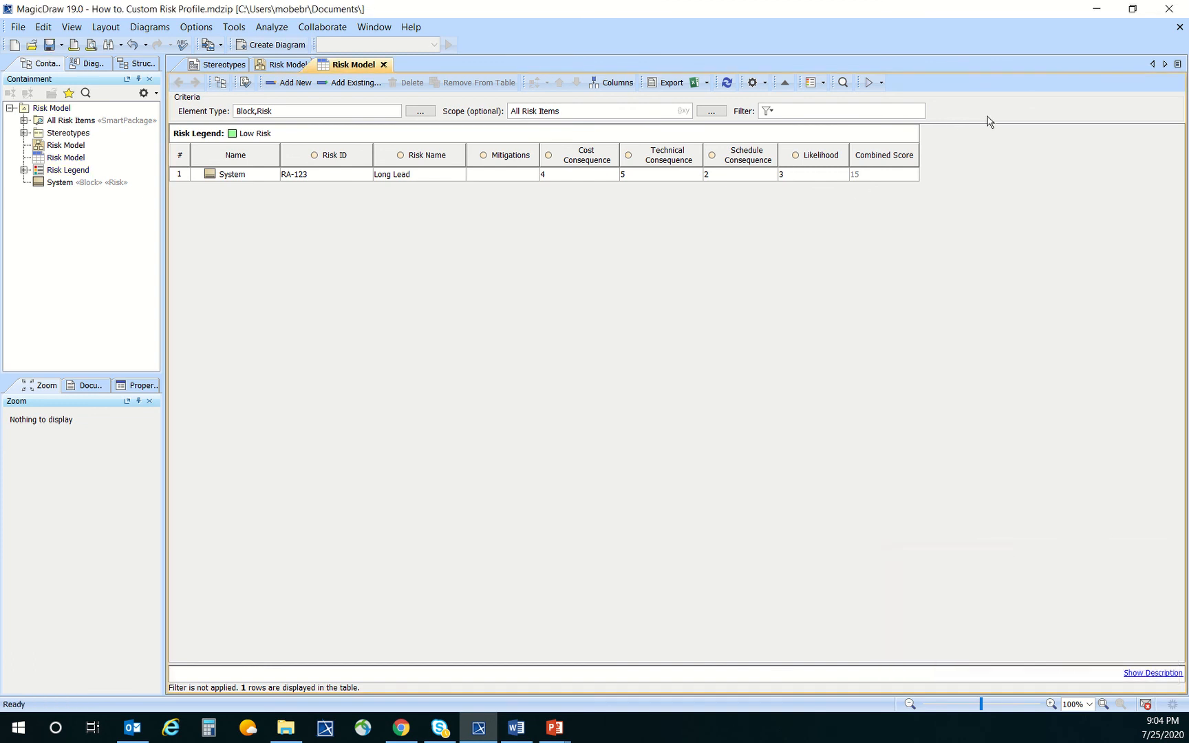
click(1177, 27)
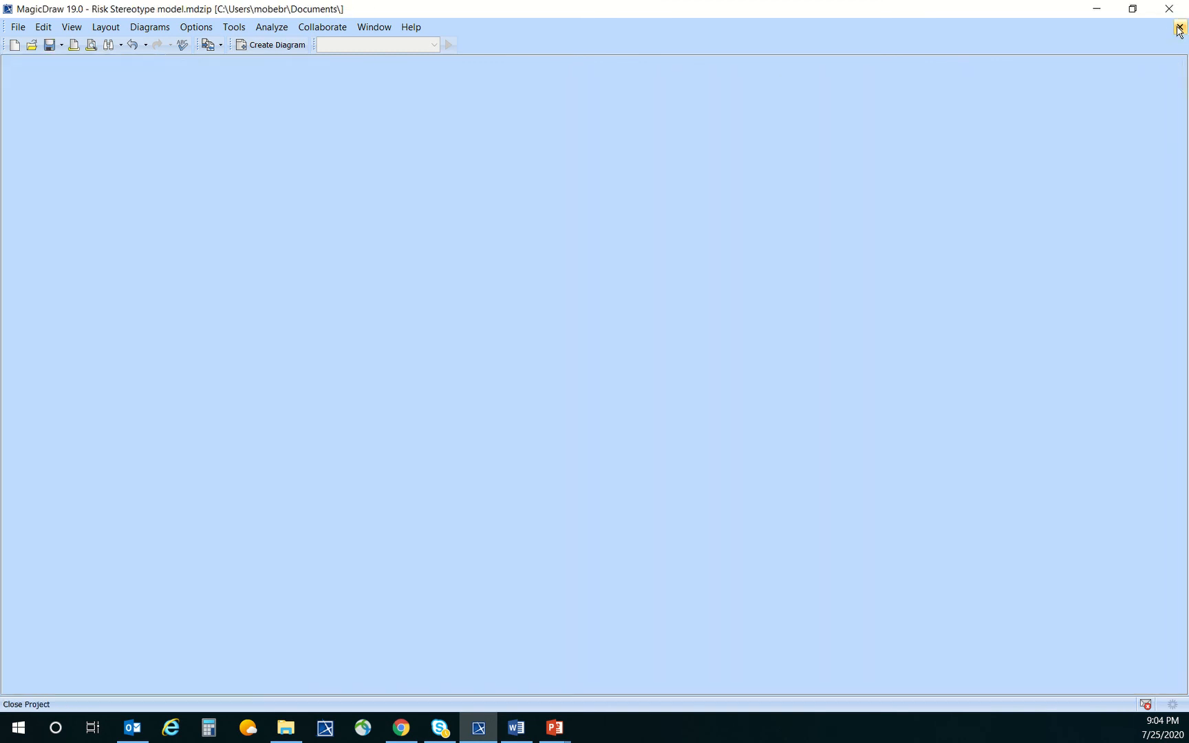
click(31, 46)
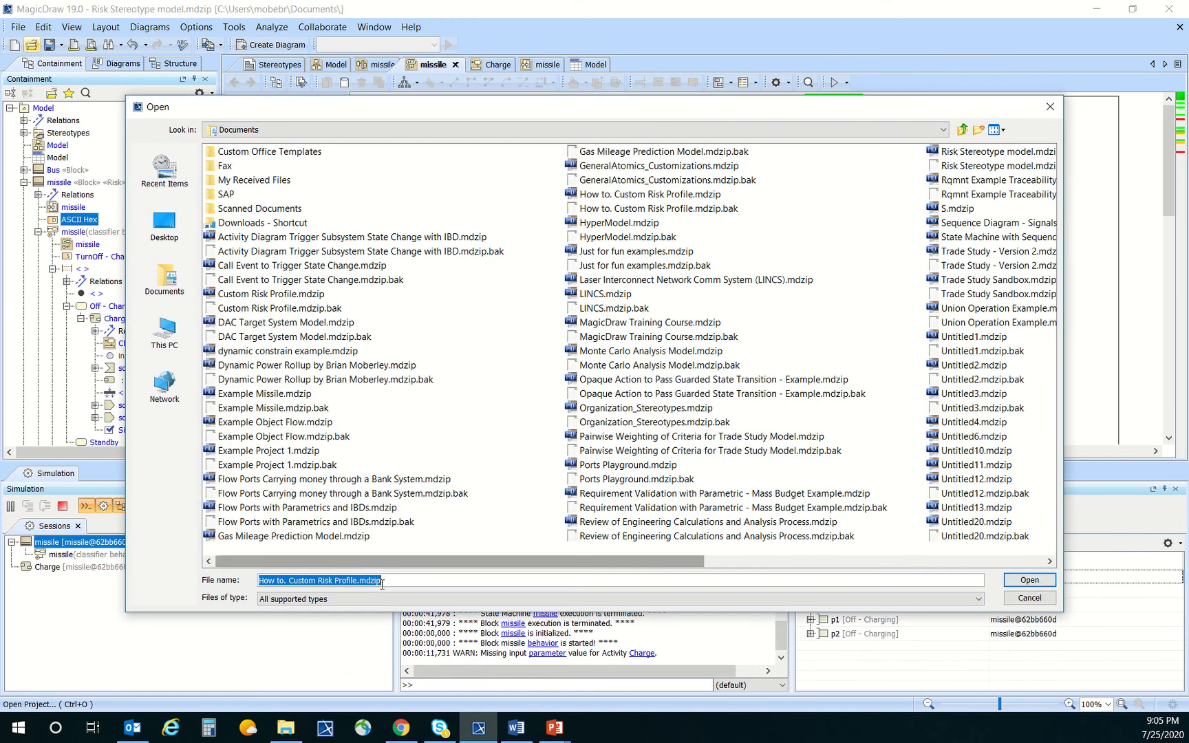
click(1028, 581)
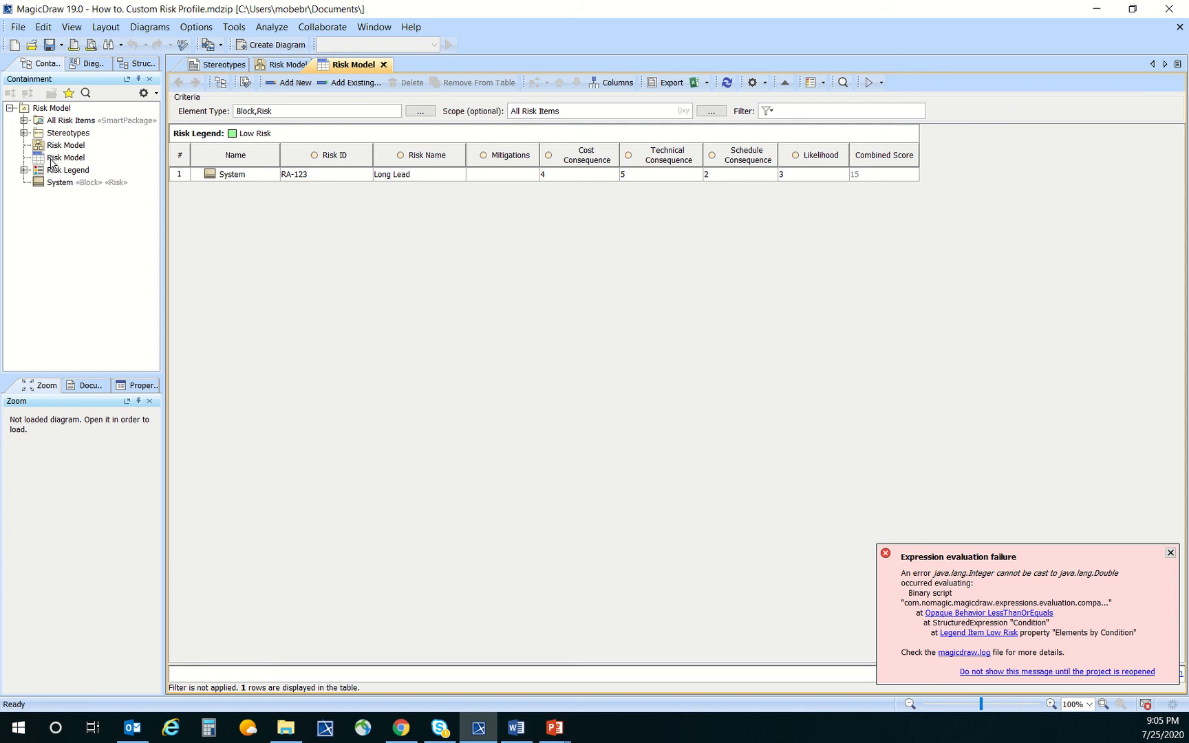
- Open the Elements by Condition expression of the Low Risk legend item under Risk Legend
click(24, 170)
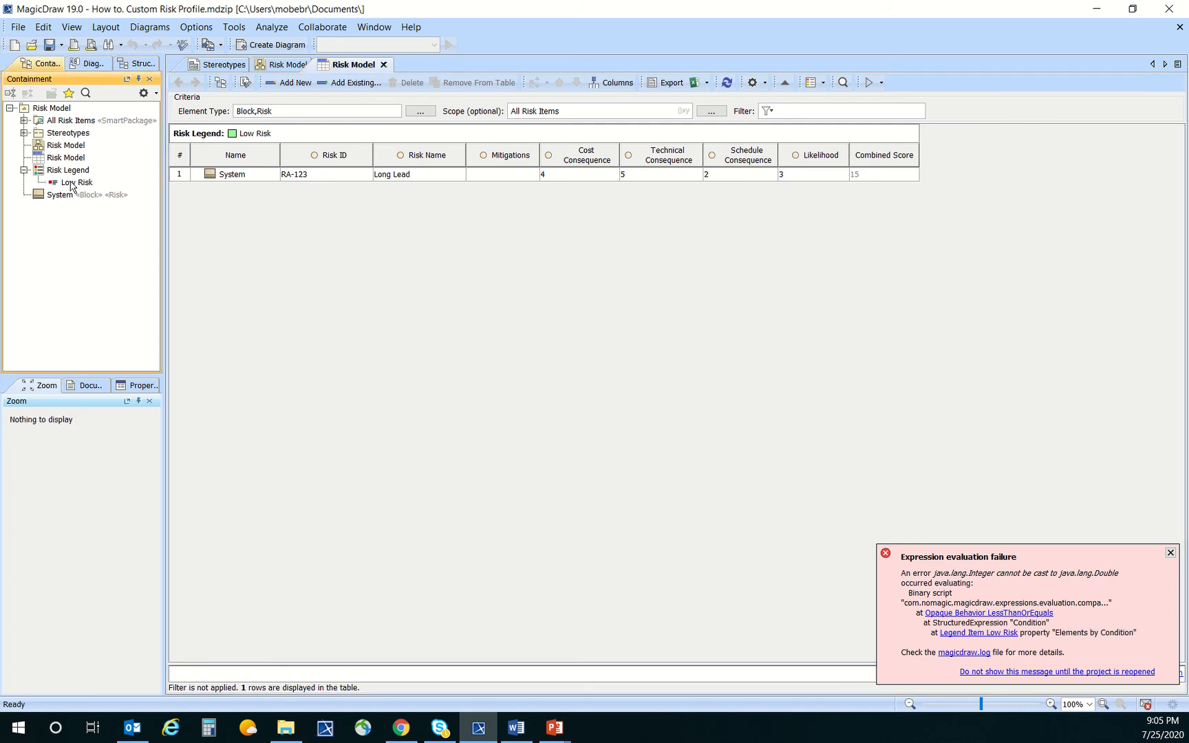
double_click(73, 183)
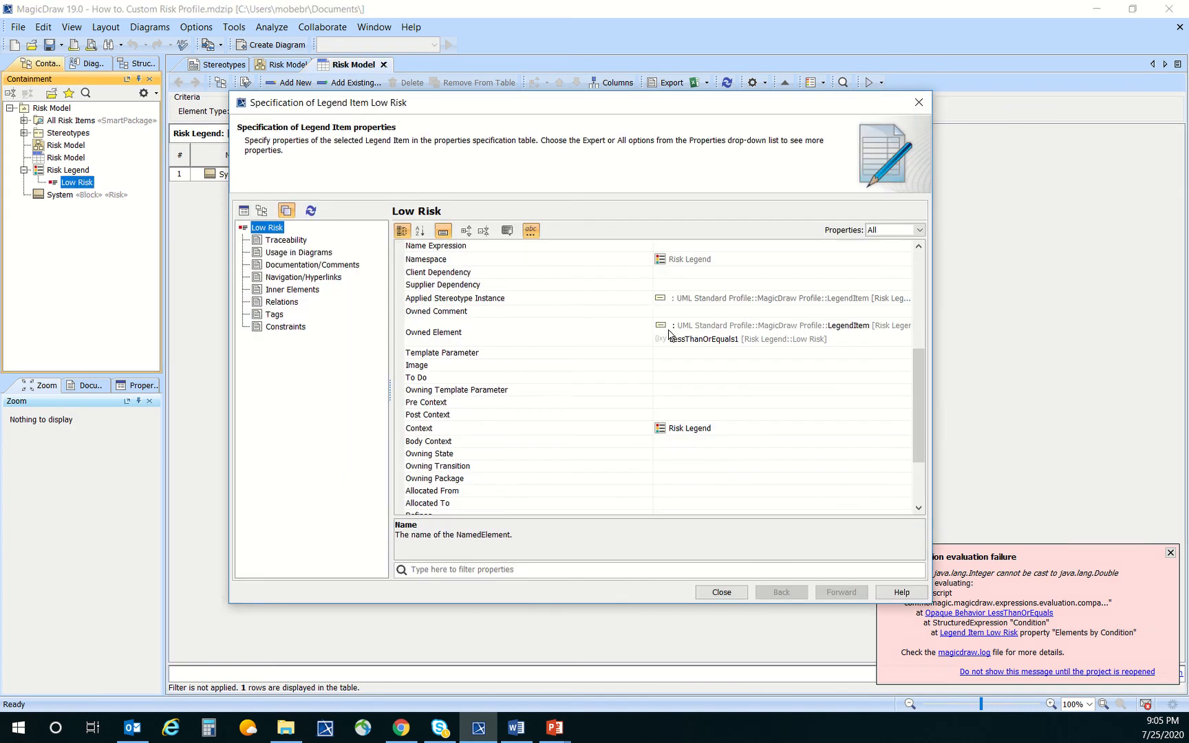
scroll(669, 334, down, 3)
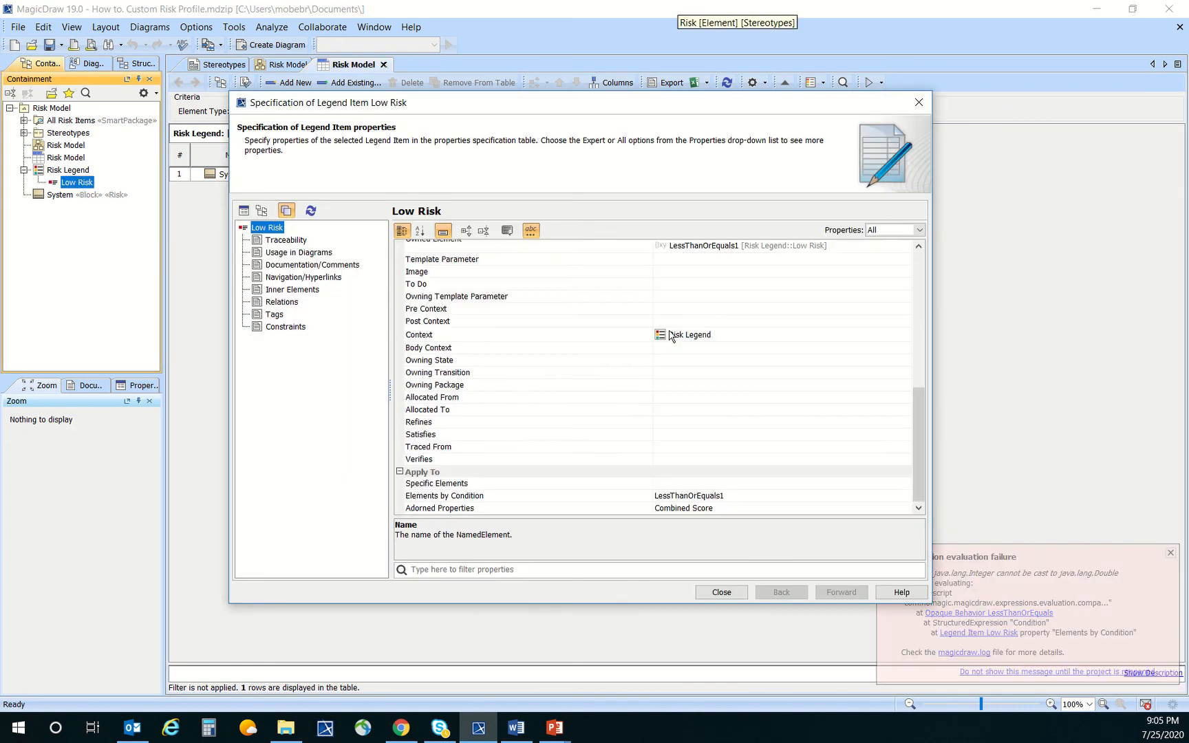
click(736, 496)
click(905, 497)
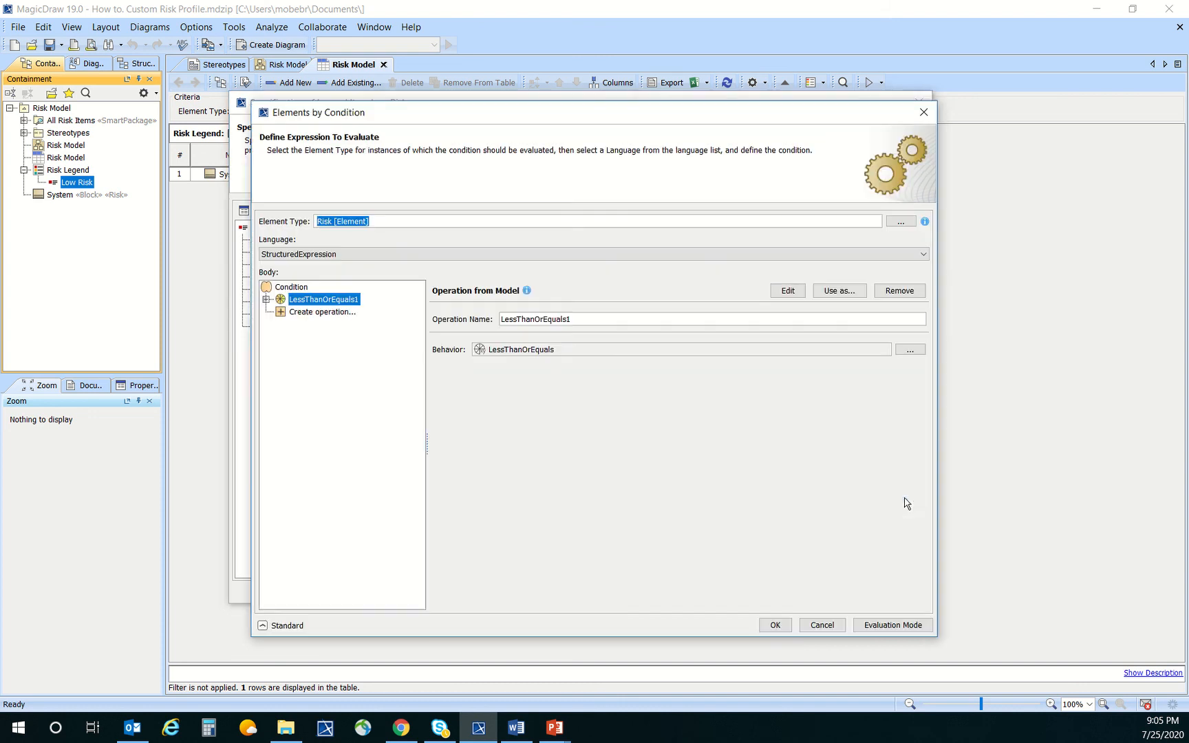
- Examine arguments A and B of the LessThanOrEquals operation, including the metachain navigation that feeds argument A
click(266, 300)
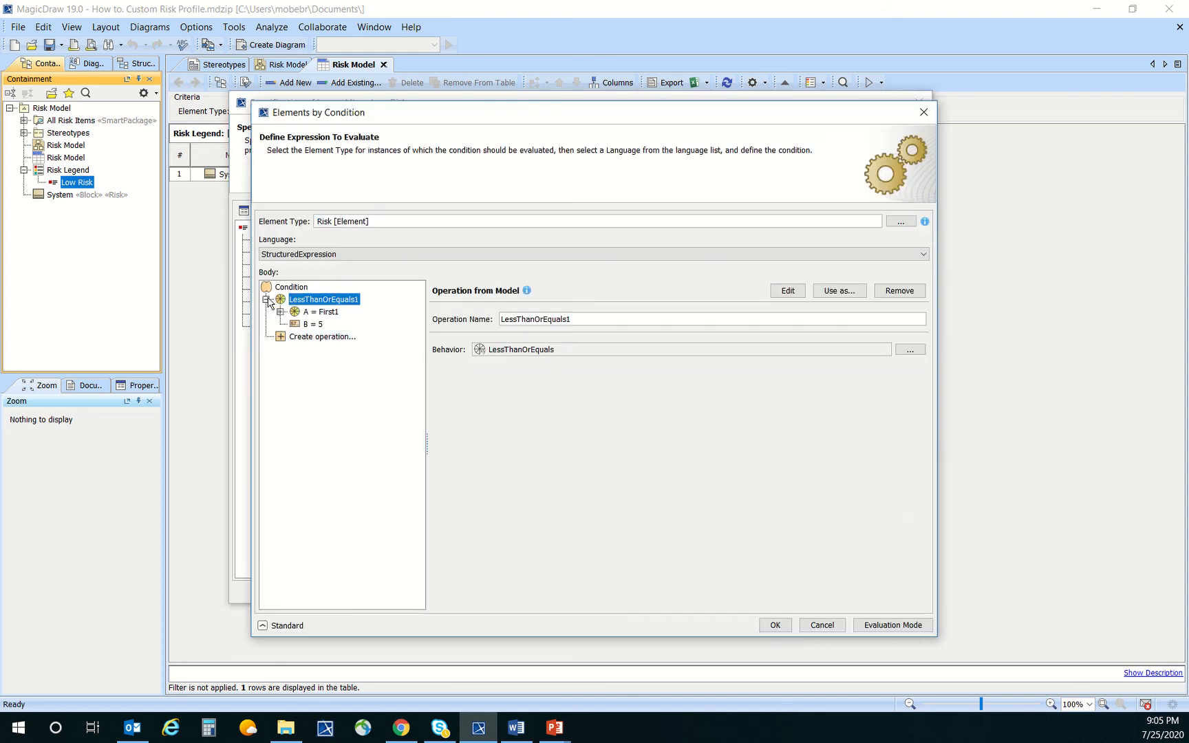
click(280, 312)
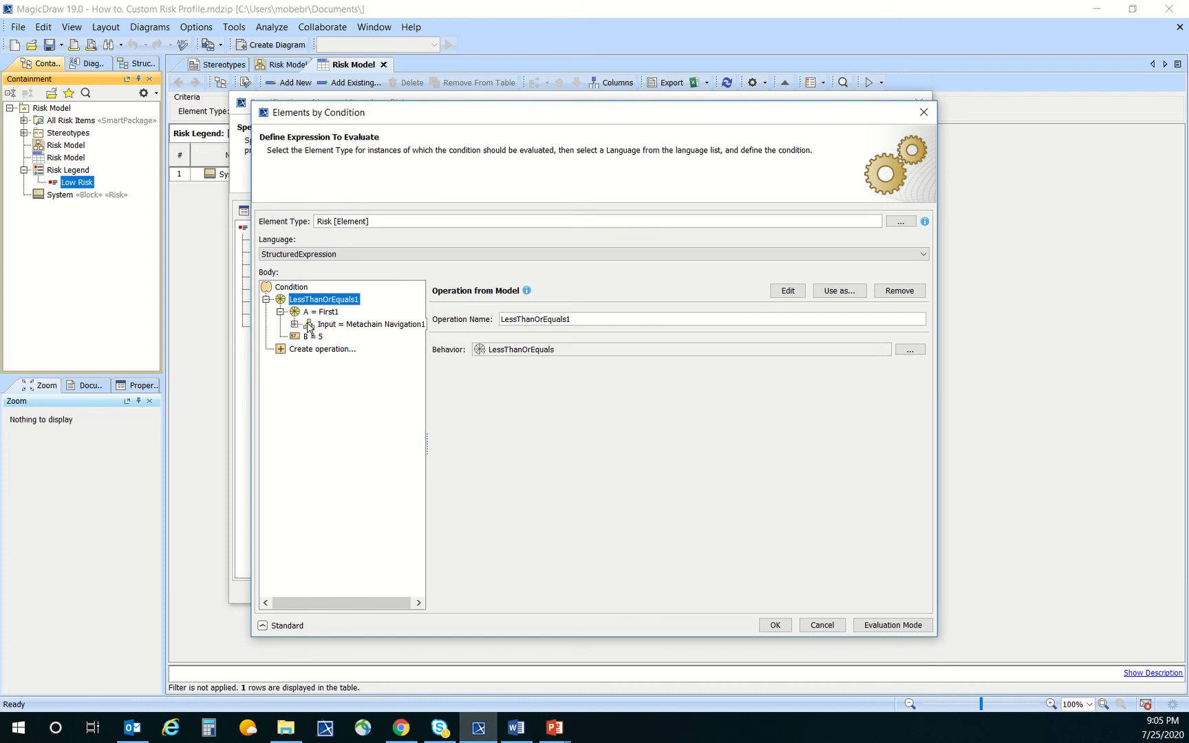
click(294, 324)
click(327, 330)
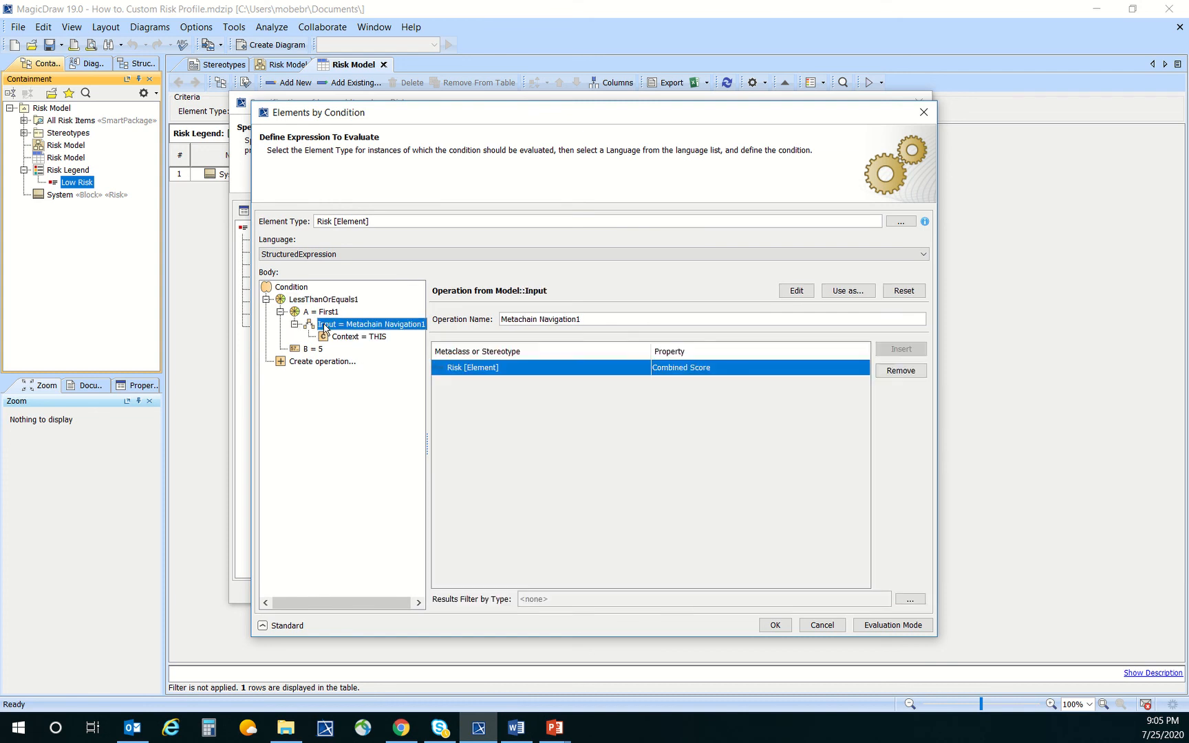
click(314, 349)
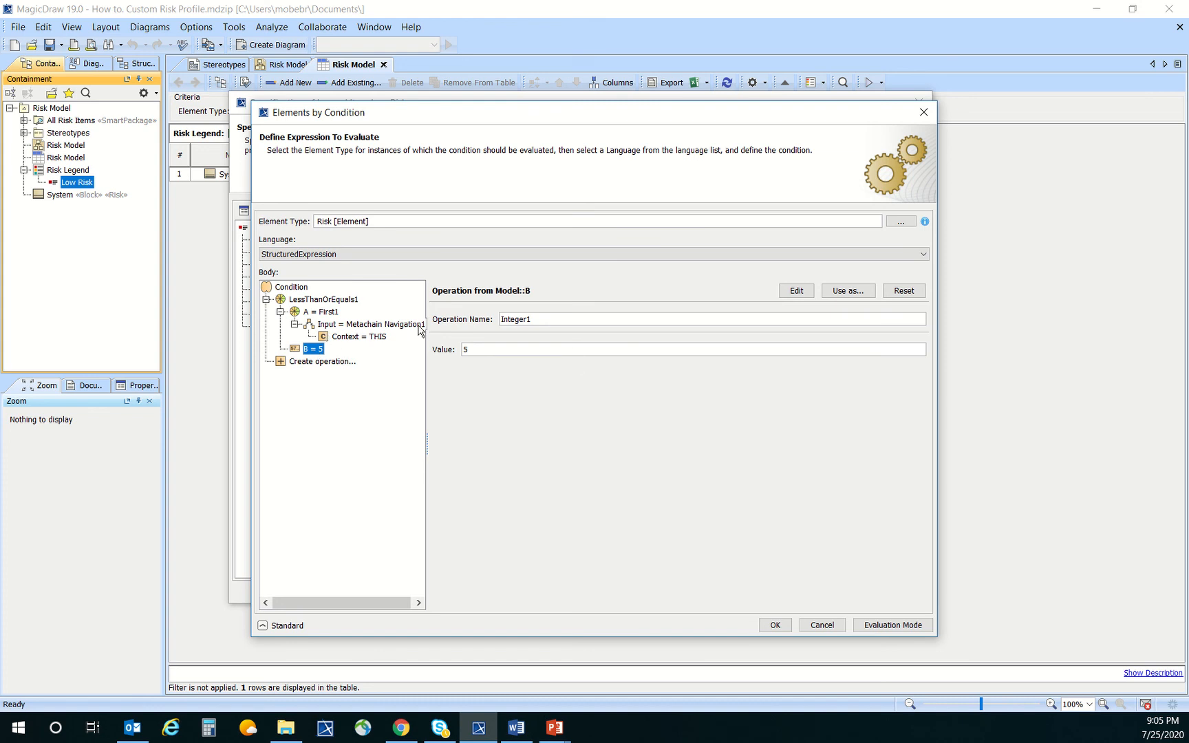
click(280, 312)
click(291, 302)
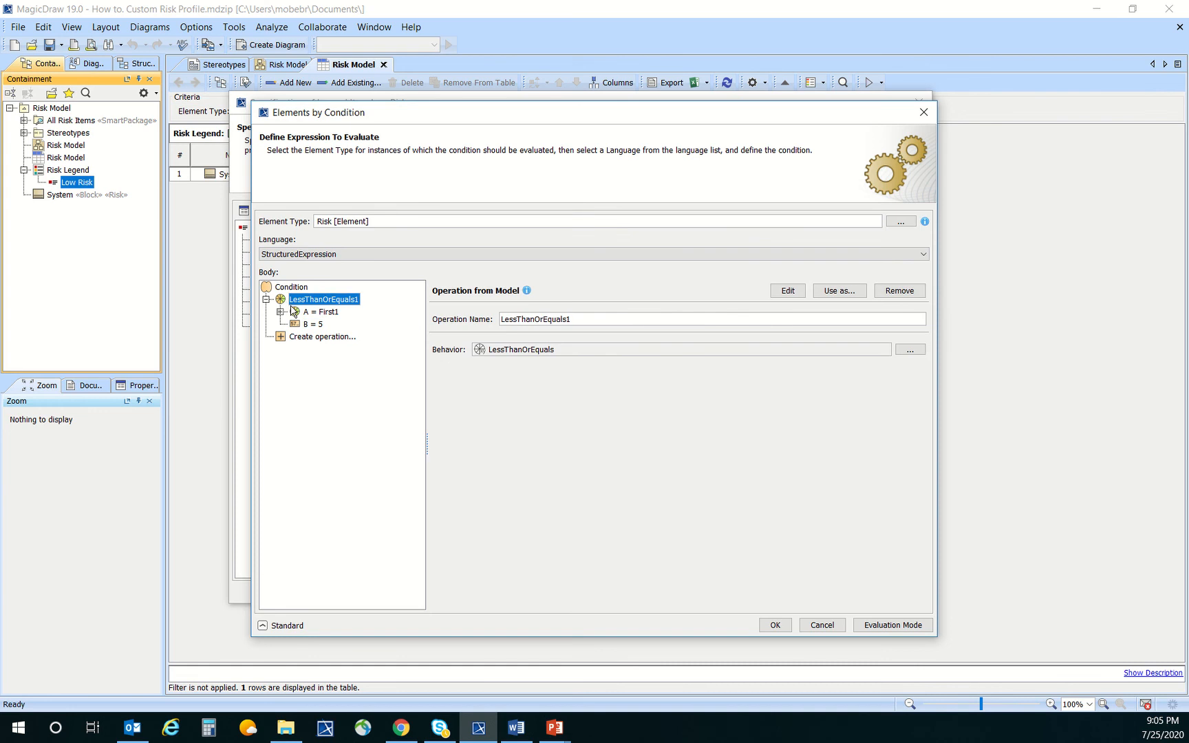
click(280, 312)
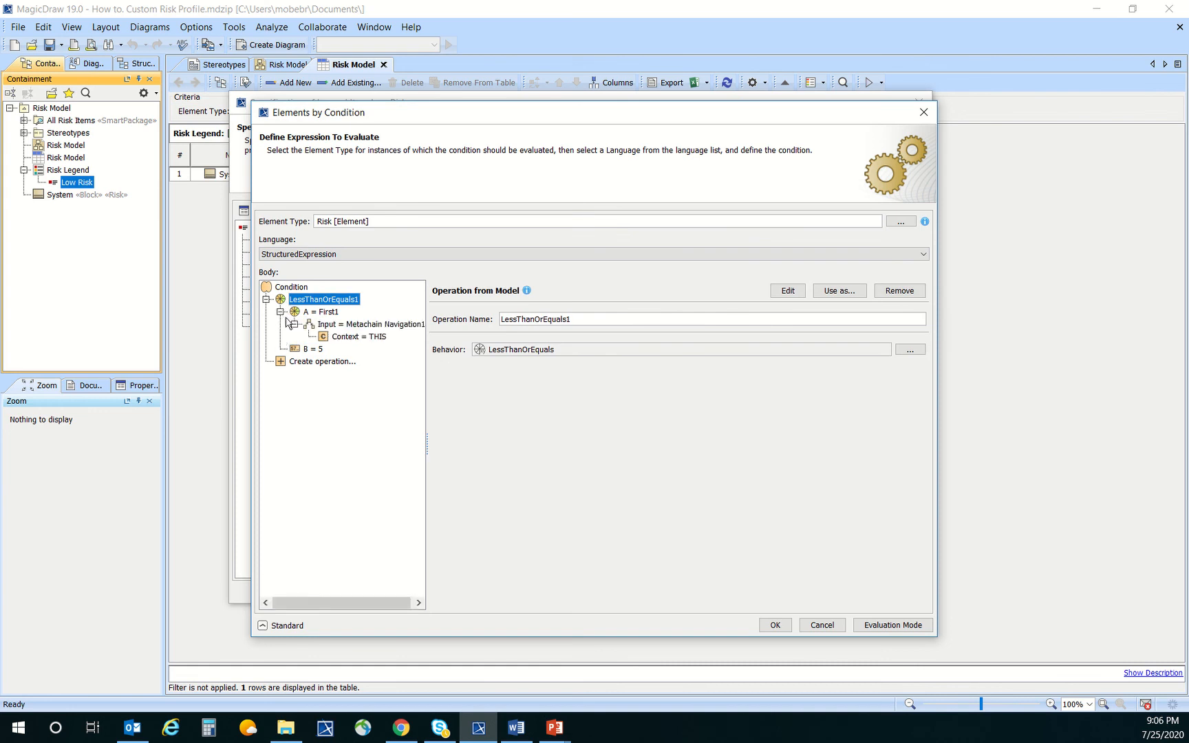
- Replace argument B of the LessThanOrEquals operation with a Real value of 5, accept the condition and save the project
click(312, 349)
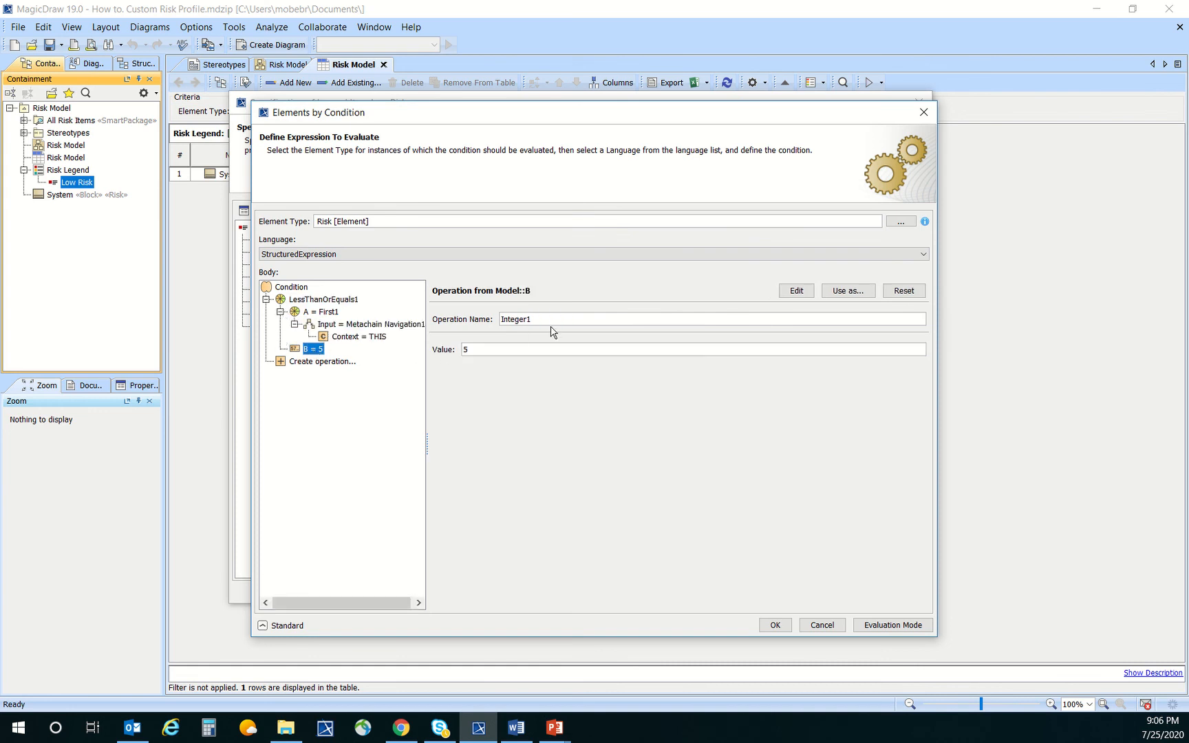
click(906, 295)
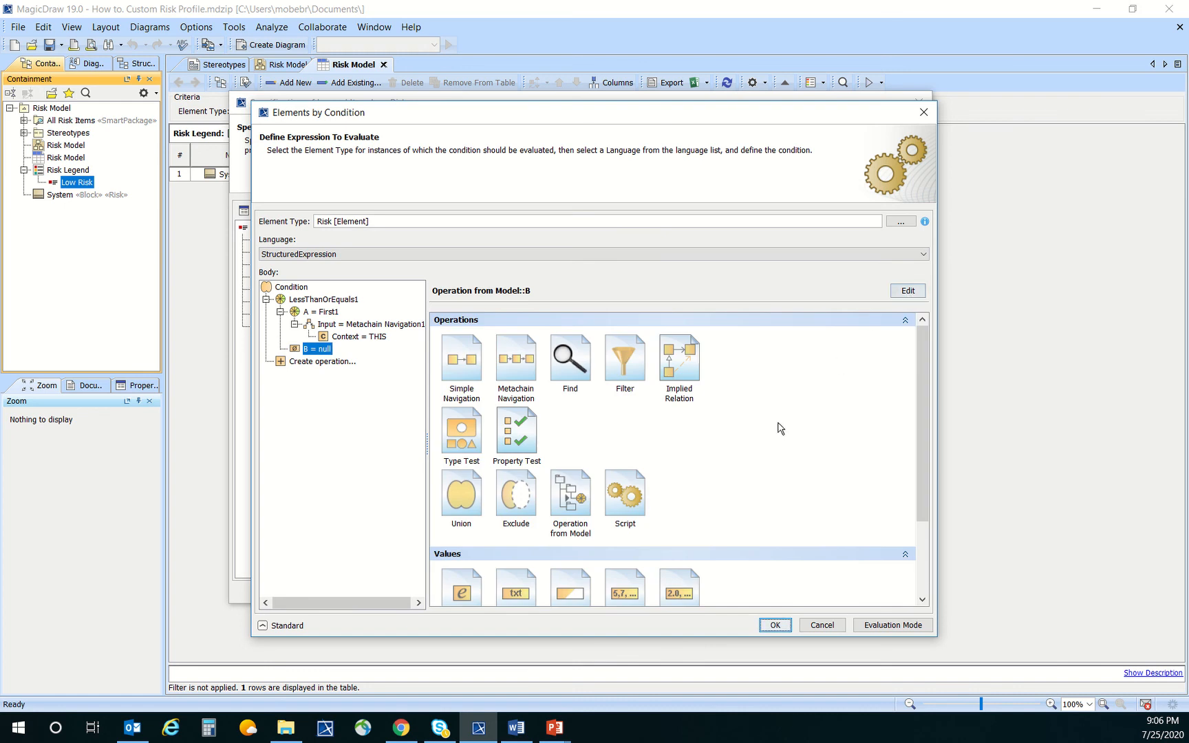
scroll(780, 427, down, 5)
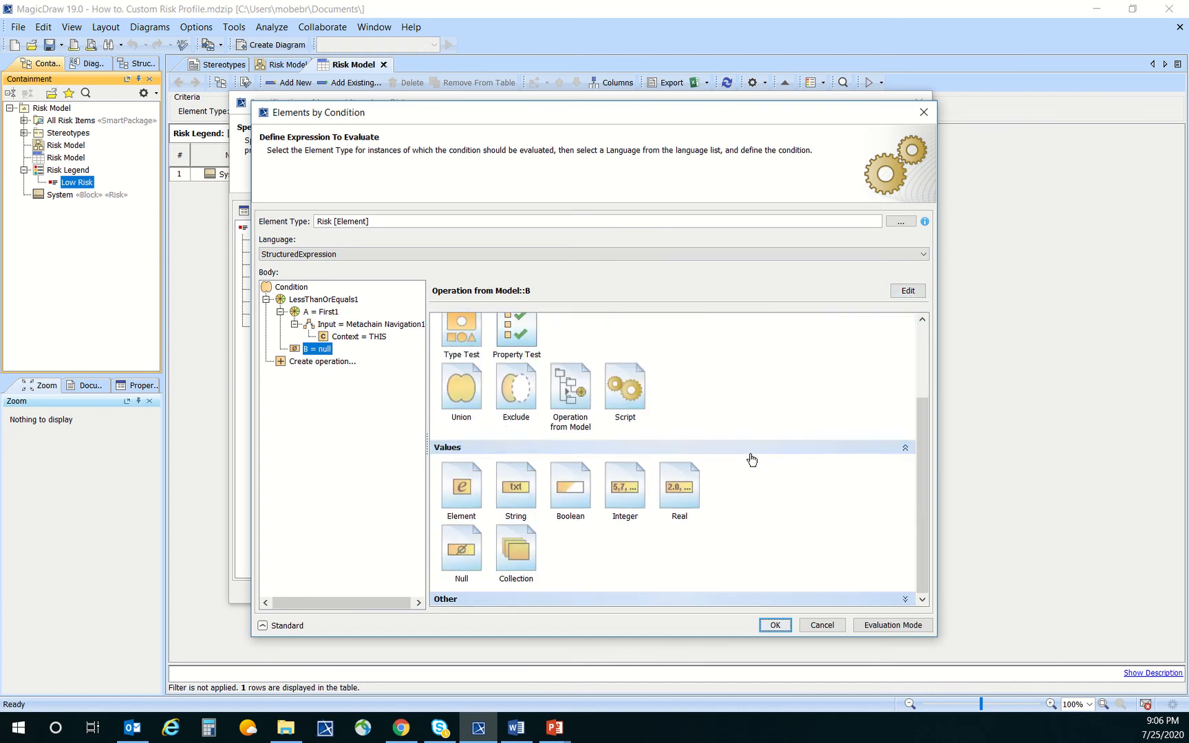
click(678, 481)
text(5)
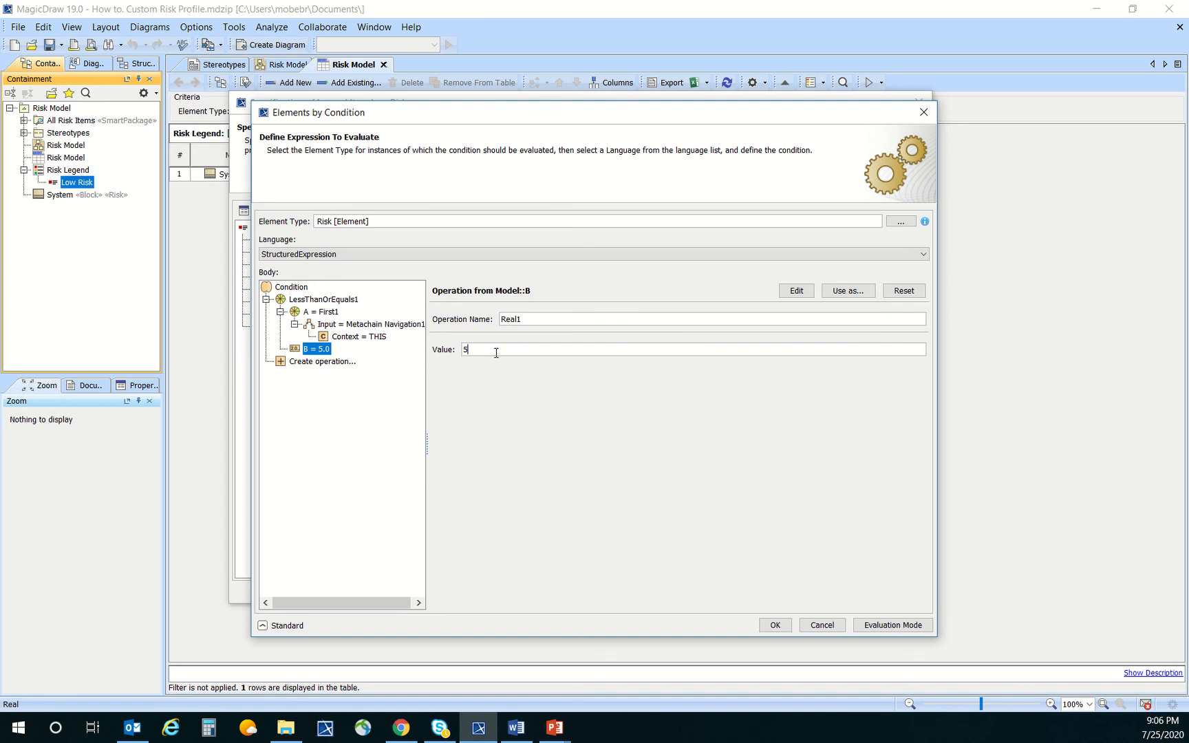
click(772, 625)
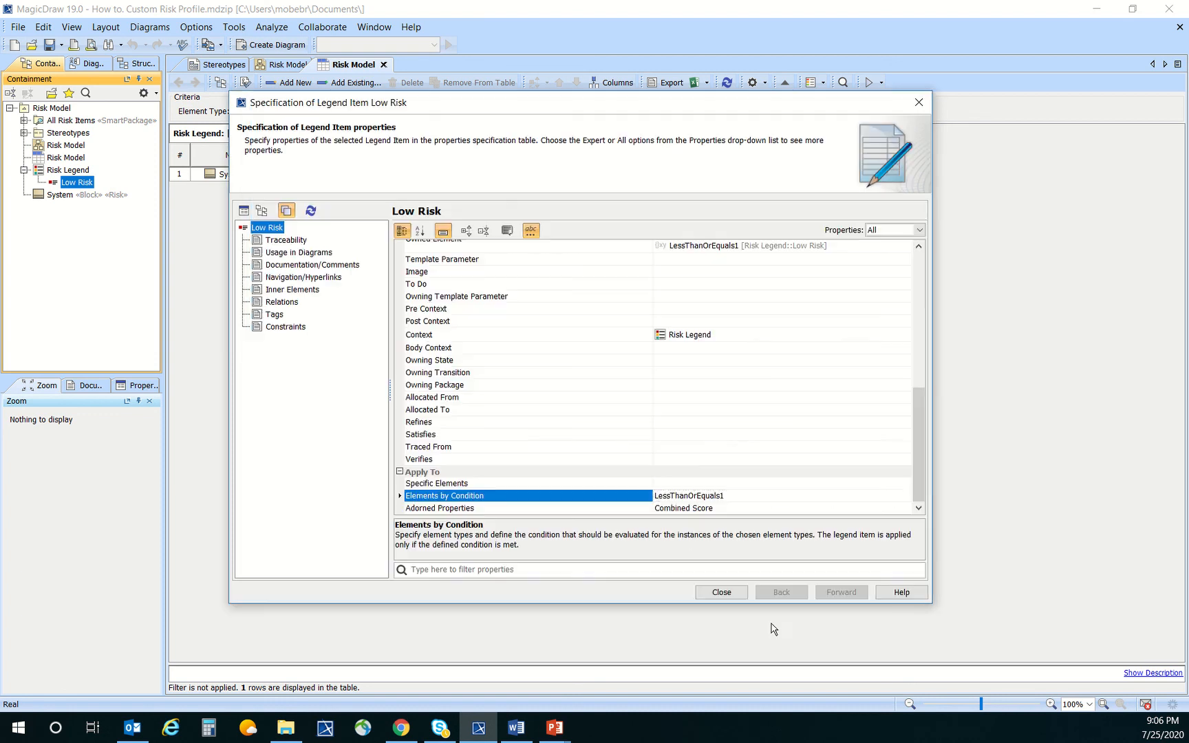
click(722, 593)
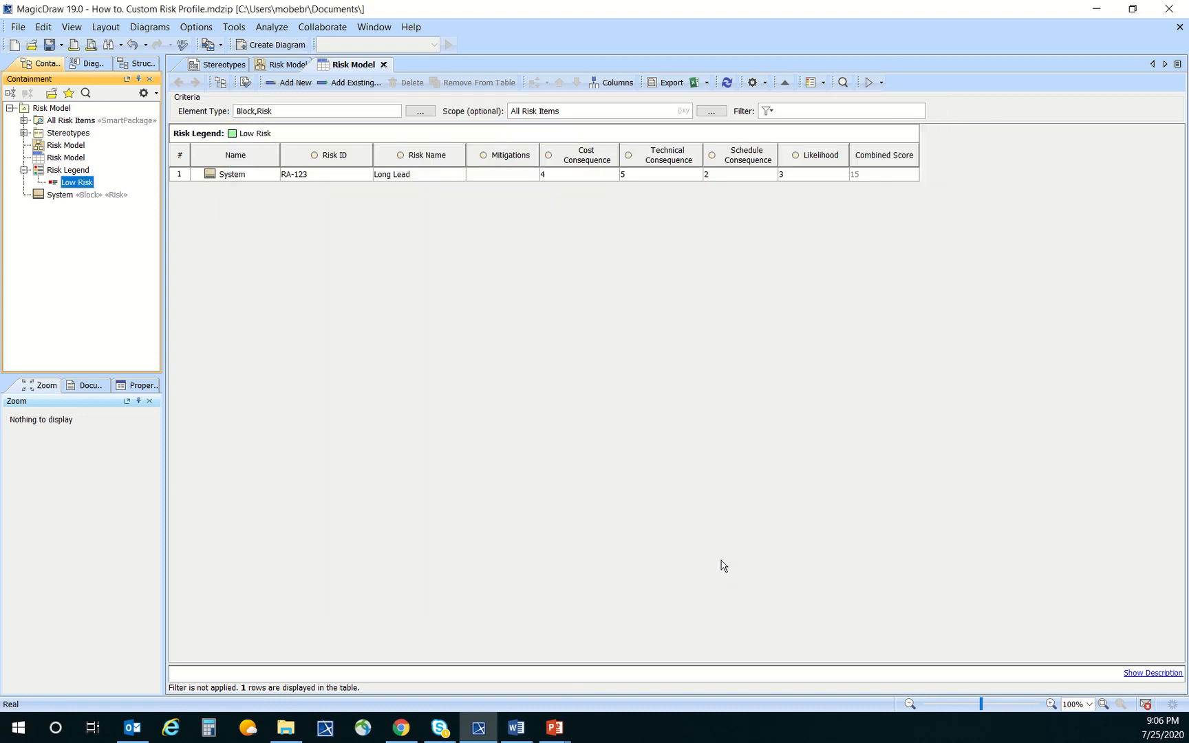
click(48, 47)
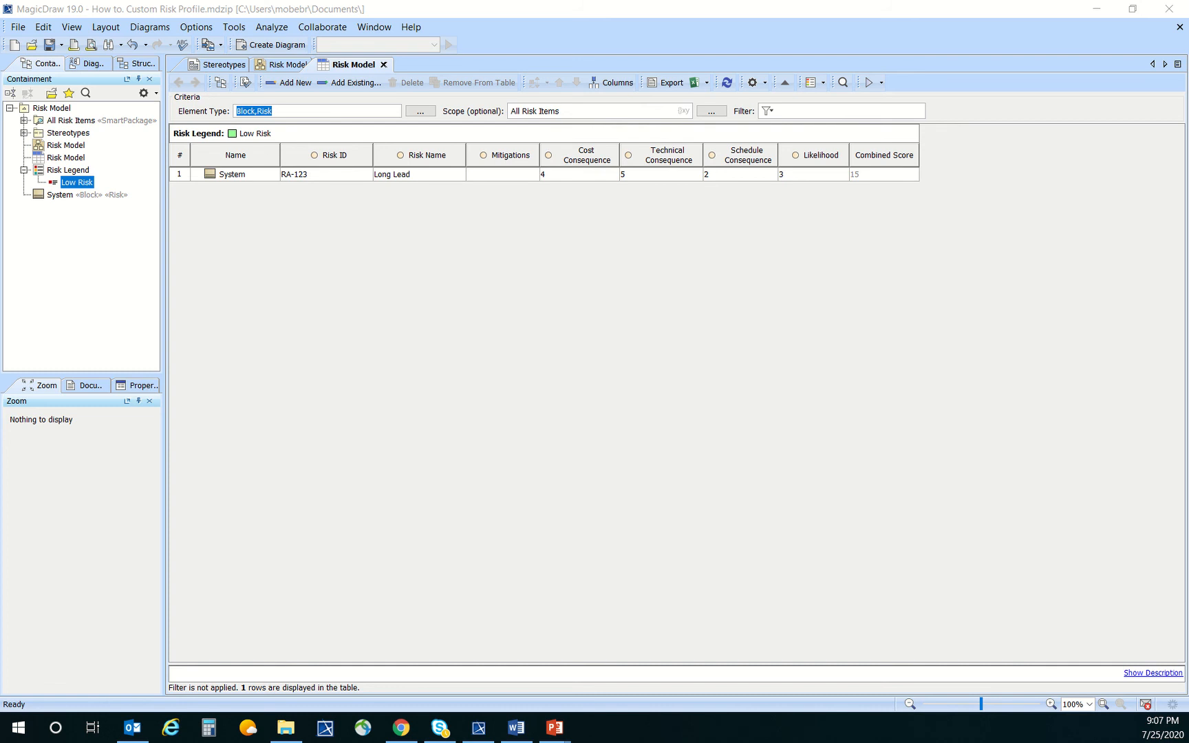
- Set the Cost Consequence, Technical Consequence and Likelihood of the System risk to 2 in the Risk Model table
click(879, 174)
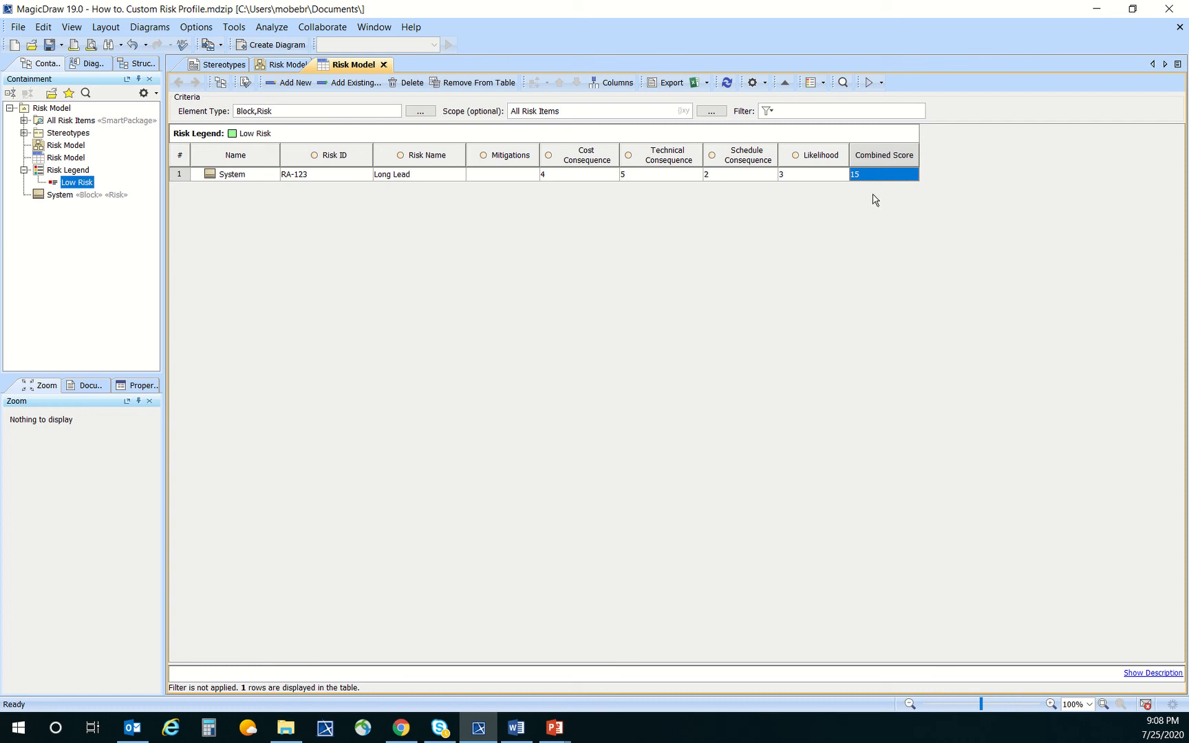
click(595, 181)
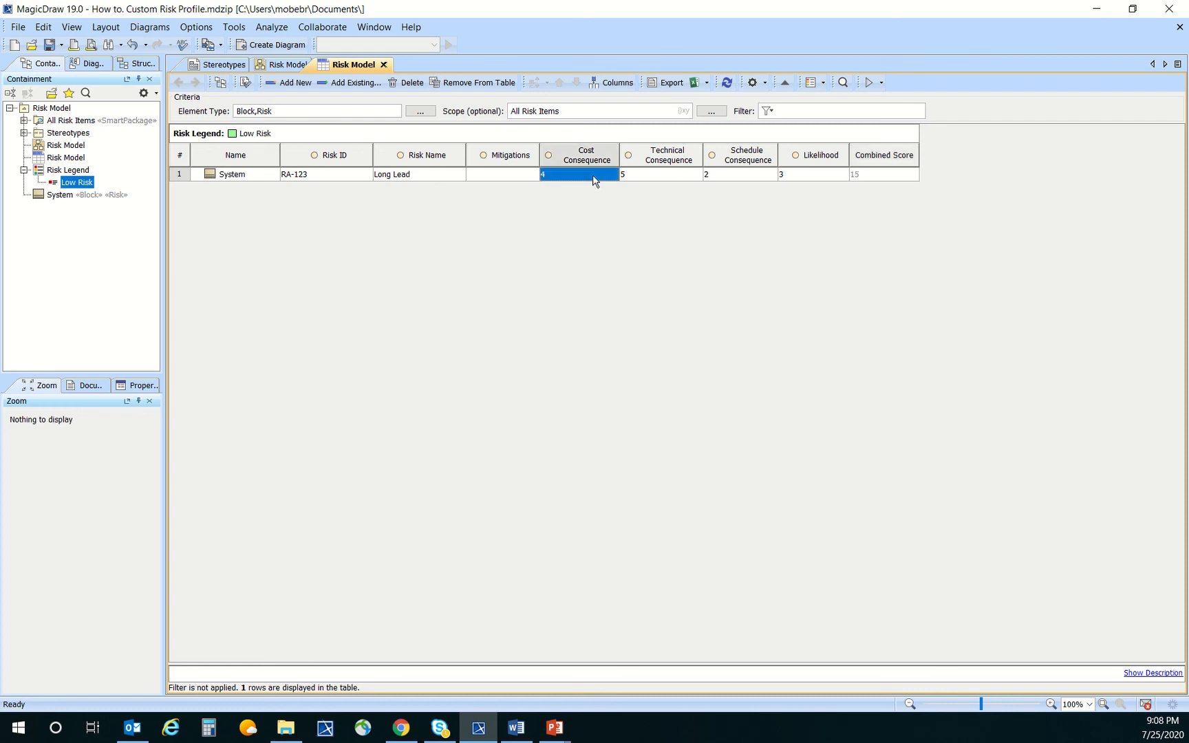
text(2)
click(656, 176)
text(2)
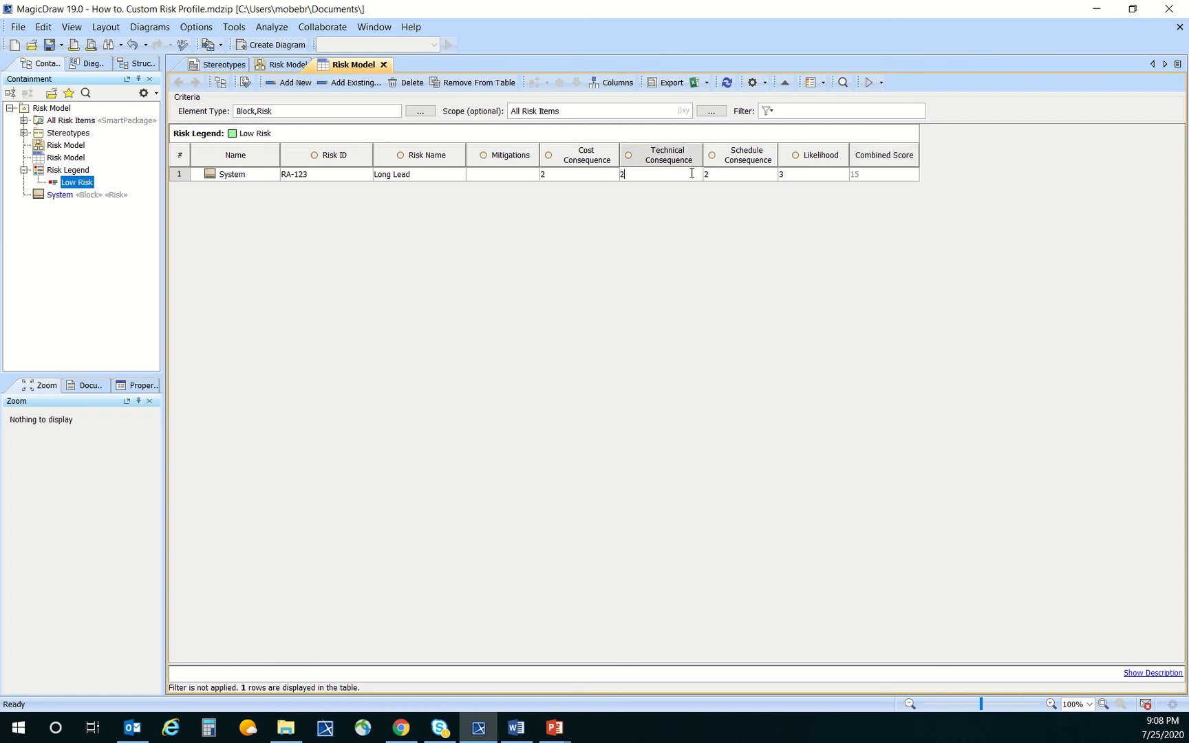
click(790, 177)
text(2)
click(760, 181)
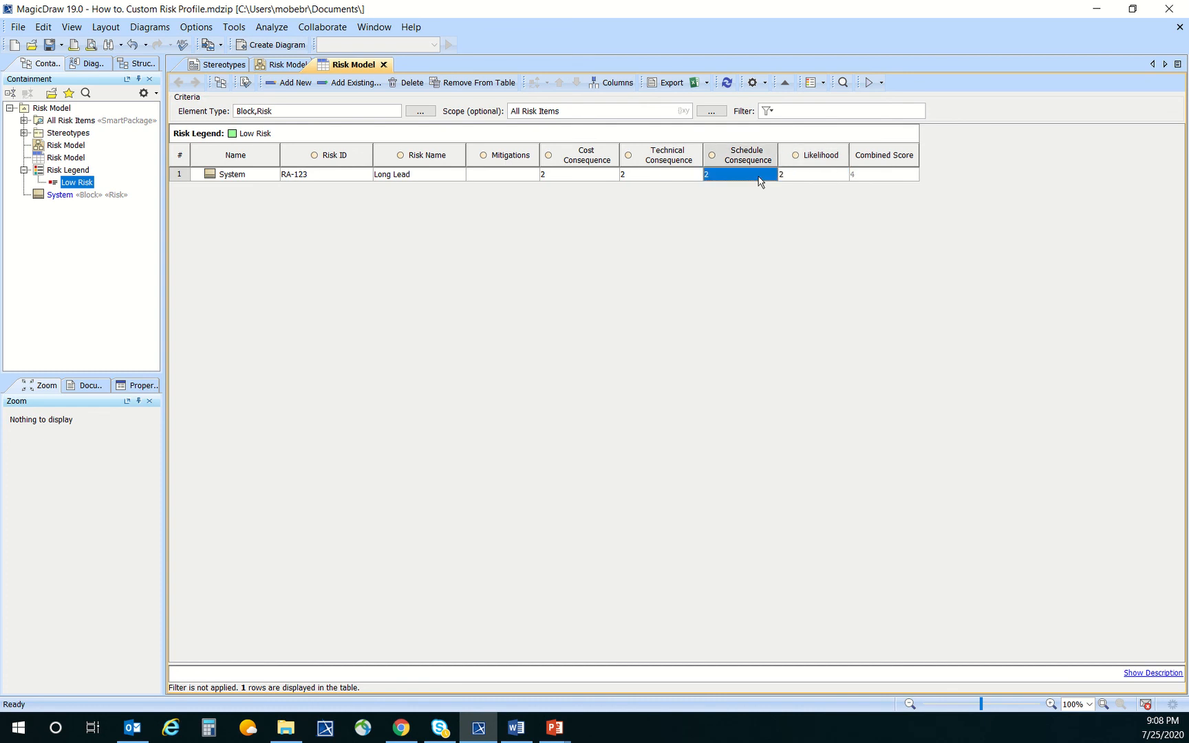